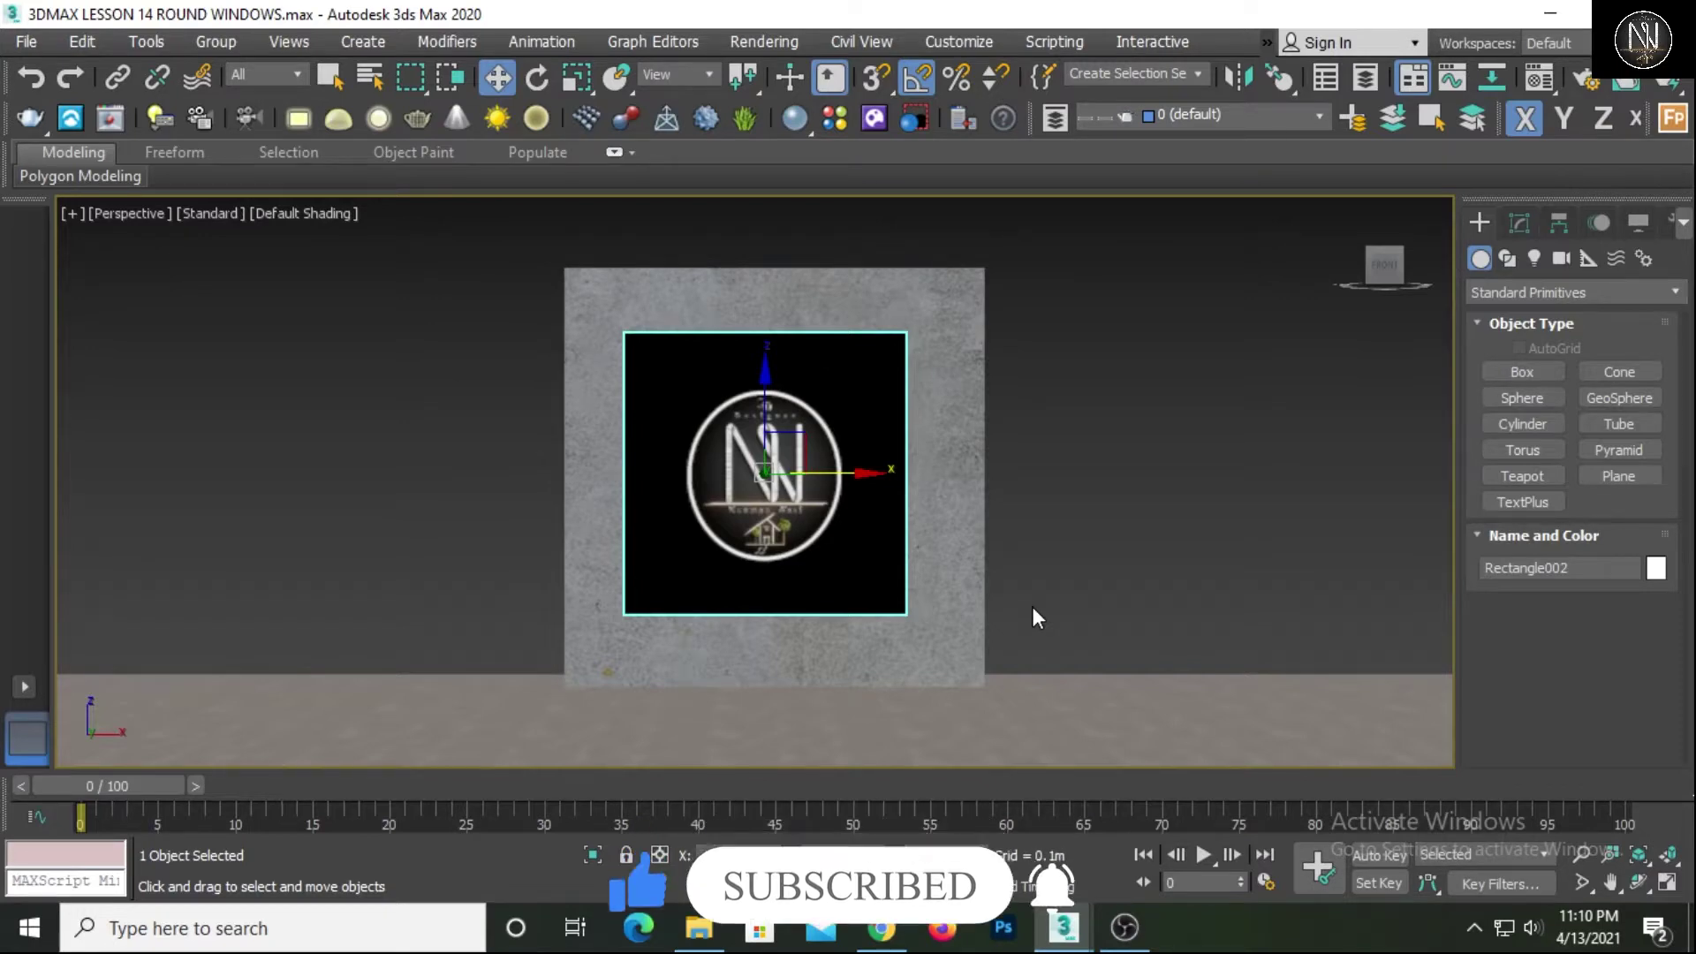
# Create an awning window in the top view in front of the wall, about 4.08 m wide, 0.41 m deep and 2.71 m high
pyautogui.click(1532, 293)
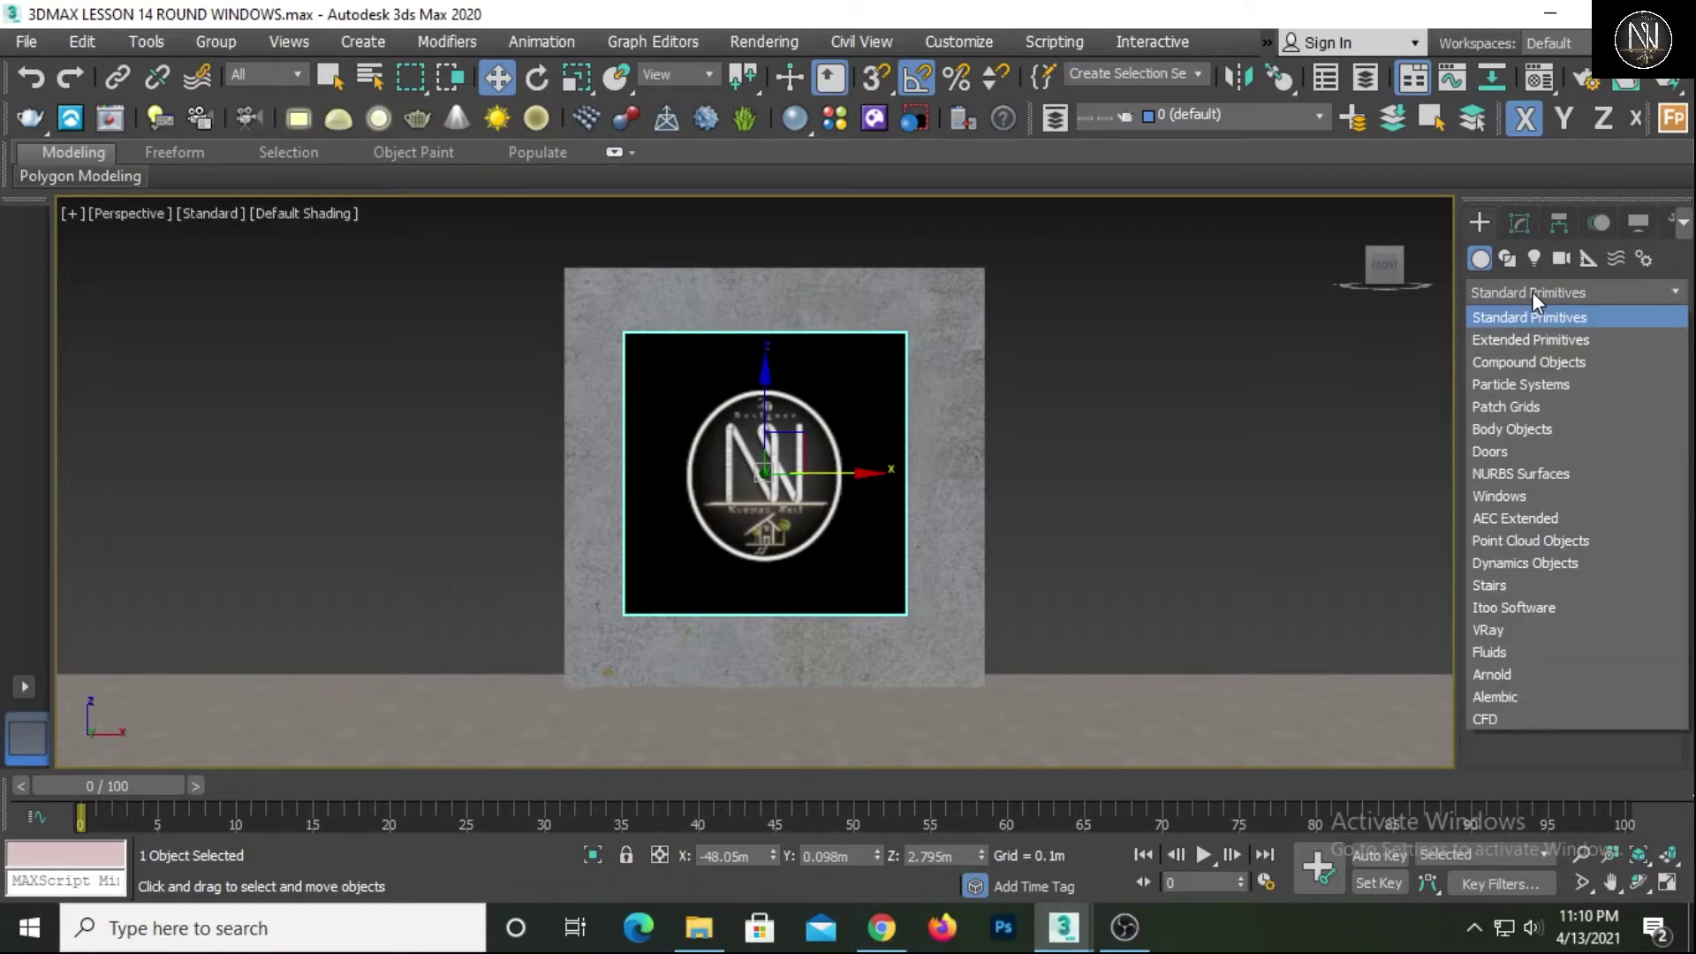
pyautogui.click(1499, 497)
pyautogui.click(1519, 373)
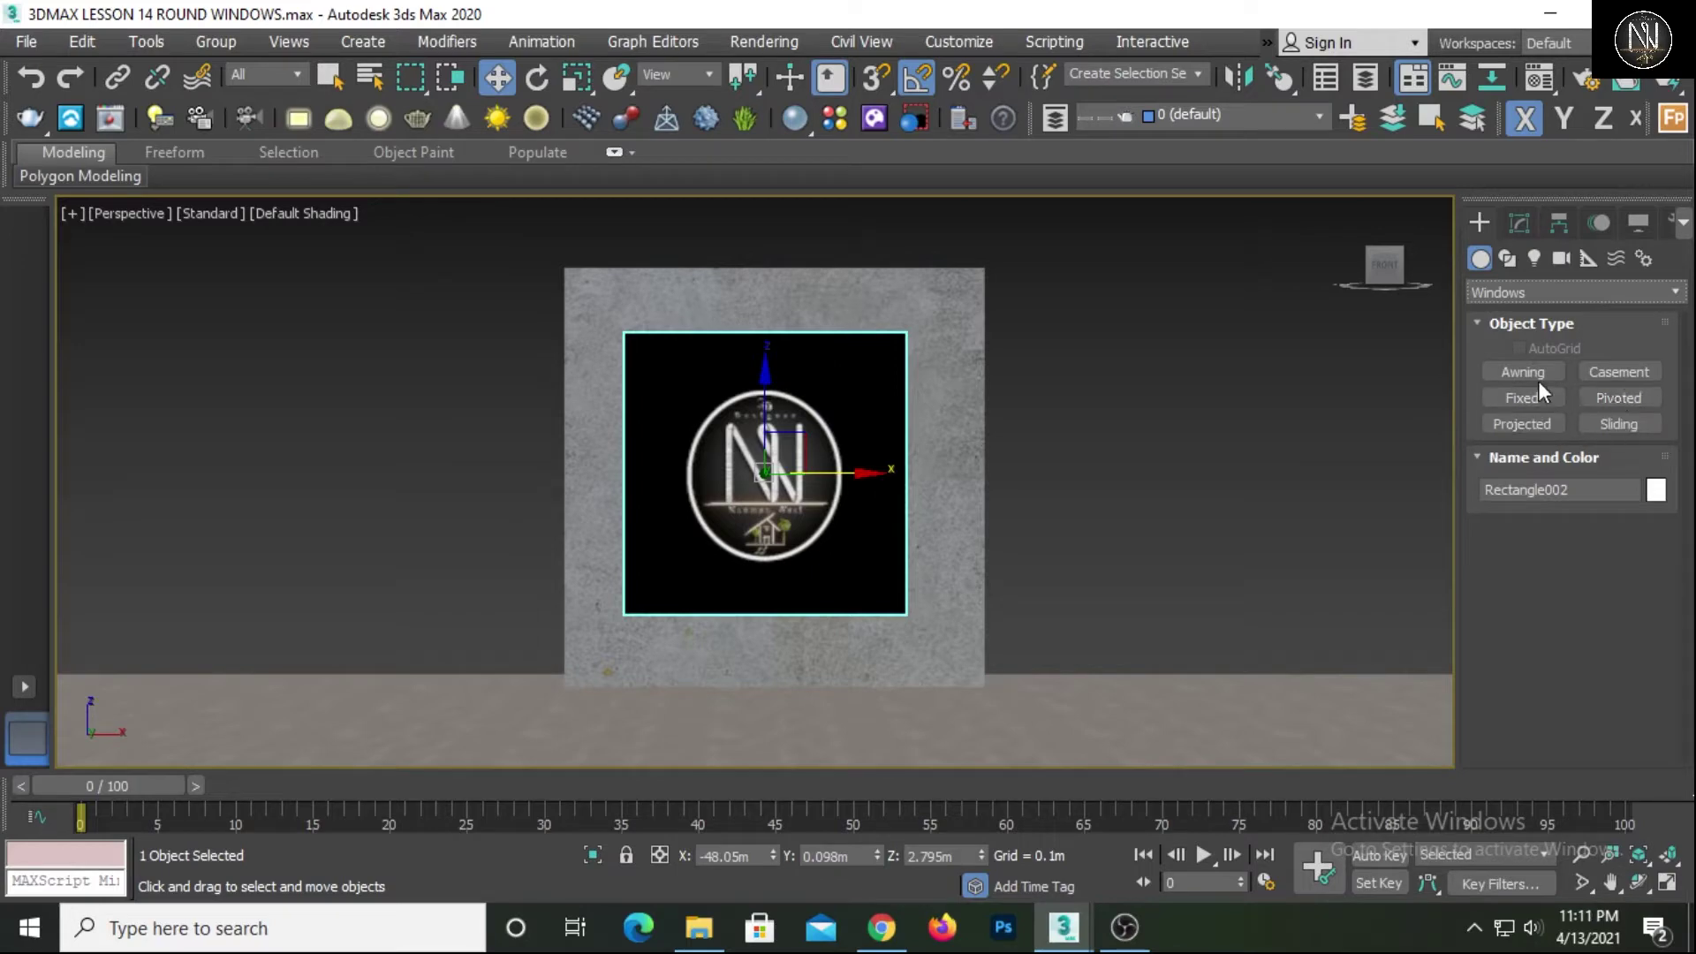
pyautogui.click(1524, 378)
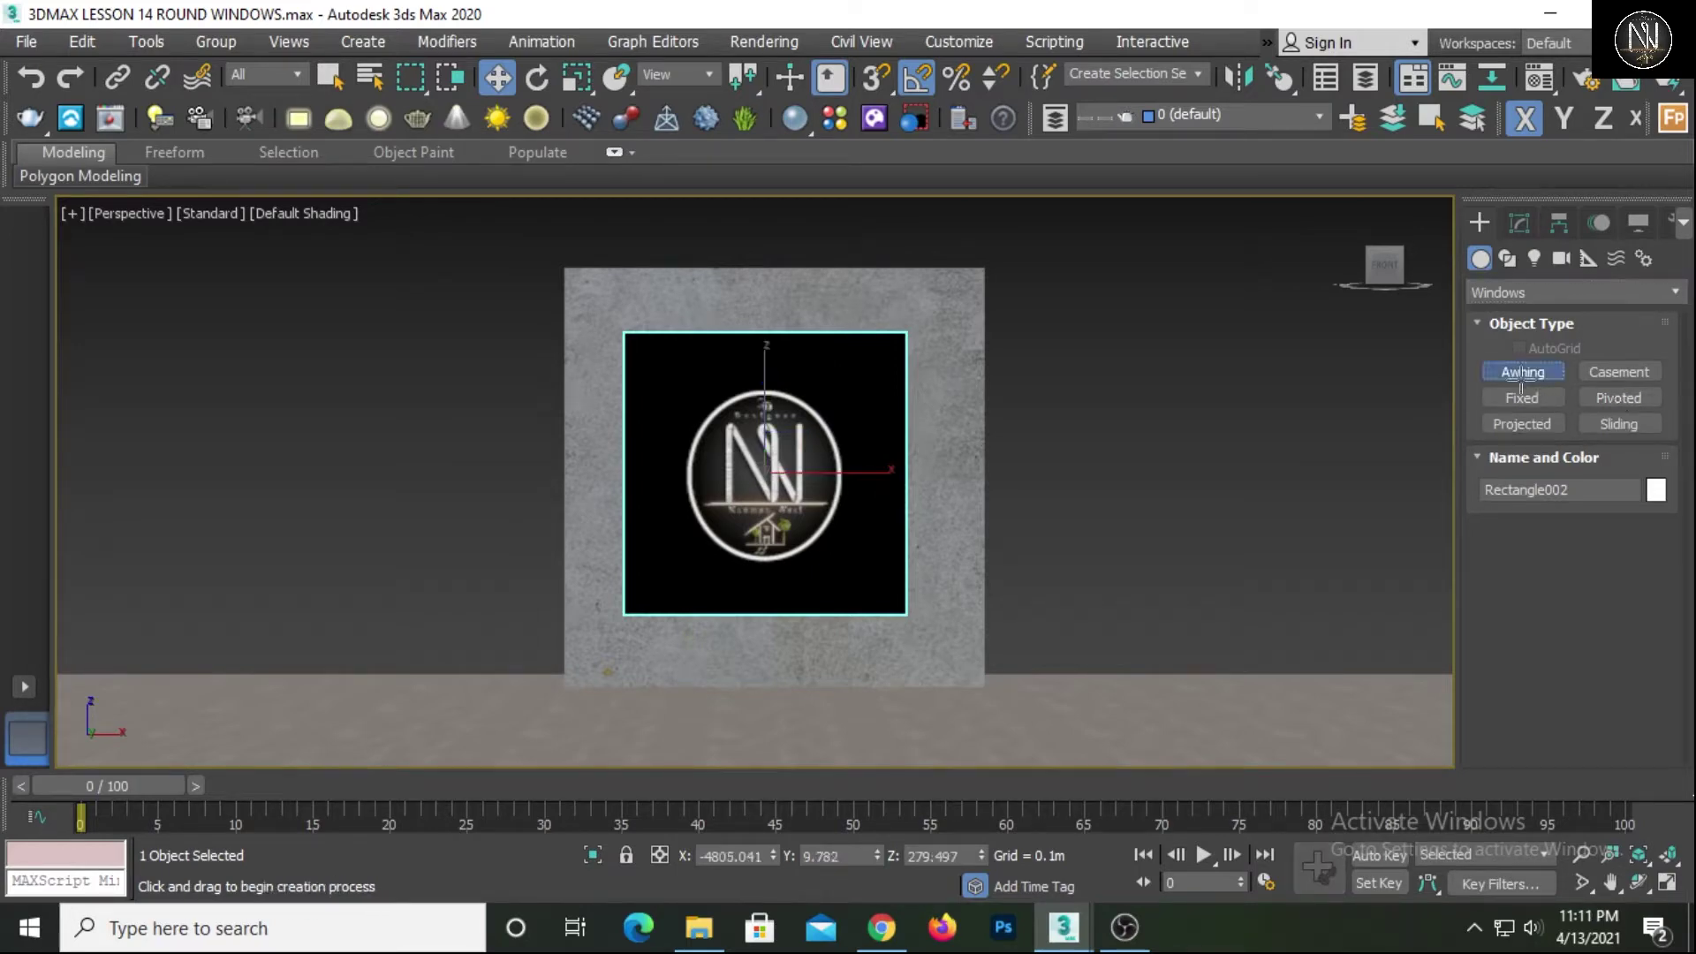
pyautogui.moveTo(1204, 587); pyautogui.dragTo(1118, 510, button='middle')
pyautogui.scroll(-5, 1048, 534)
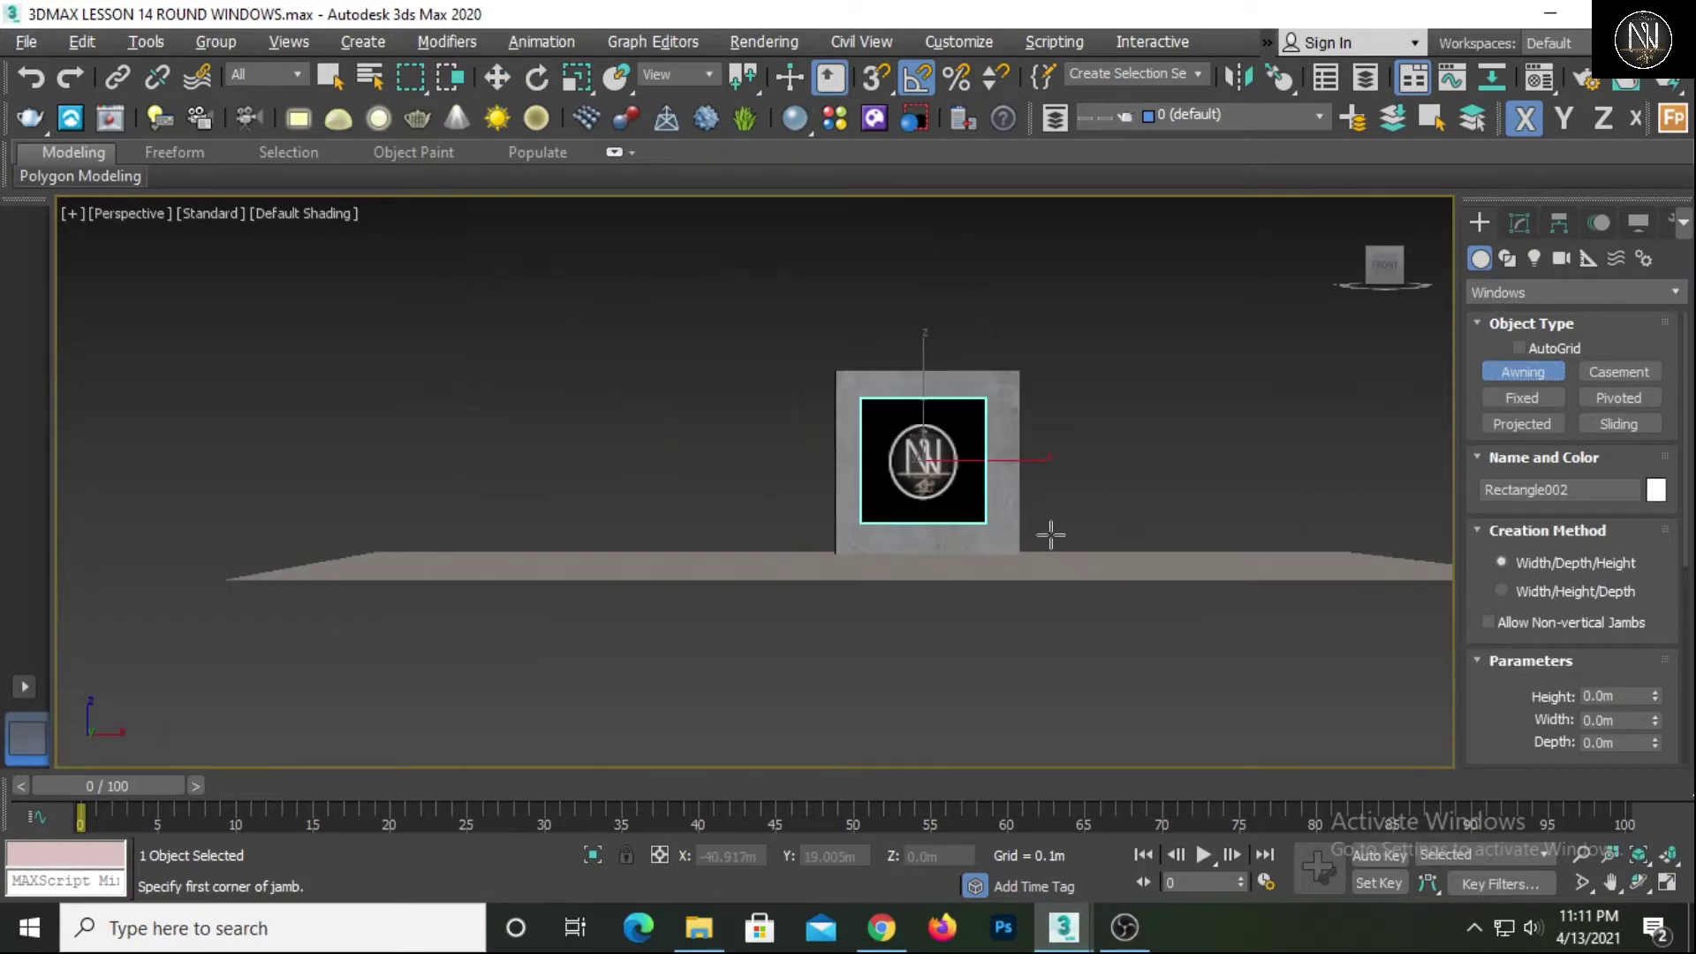
pyautogui.press('t')
pyautogui.press('z')
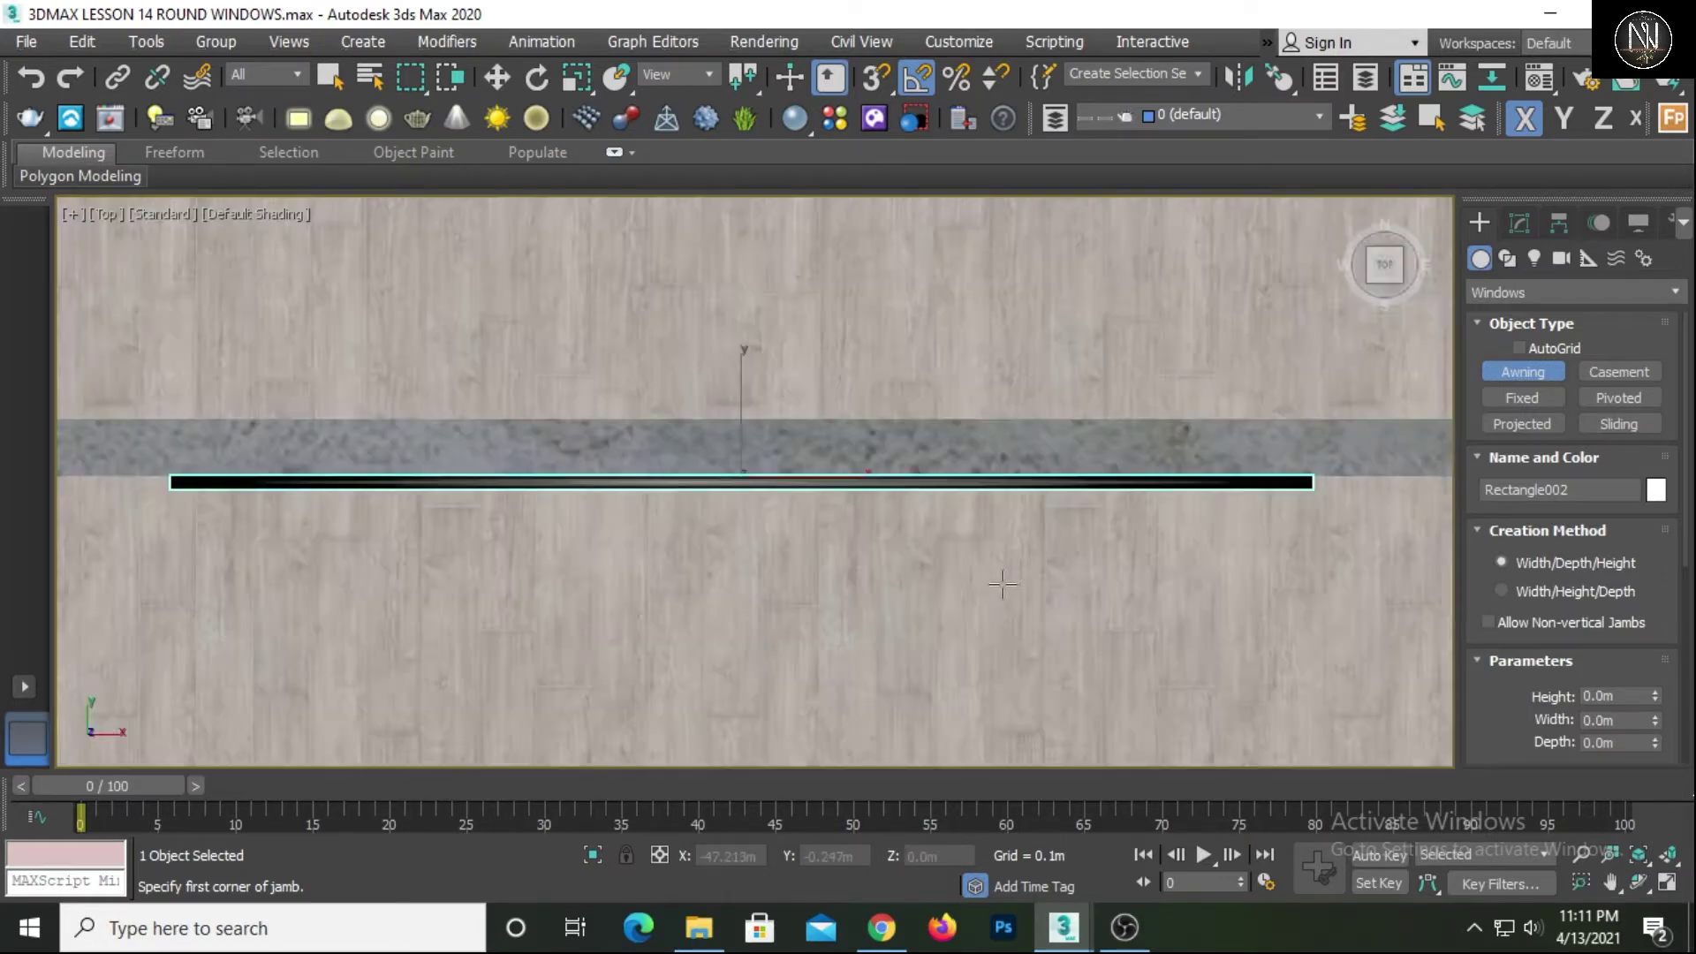
pyautogui.scroll(-8, 1003, 583)
pyautogui.moveTo(1023, 671); pyautogui.dragTo(980, 427, button='middle')
pyautogui.moveTo(910, 492); pyautogui.dragTo(1071, 491)
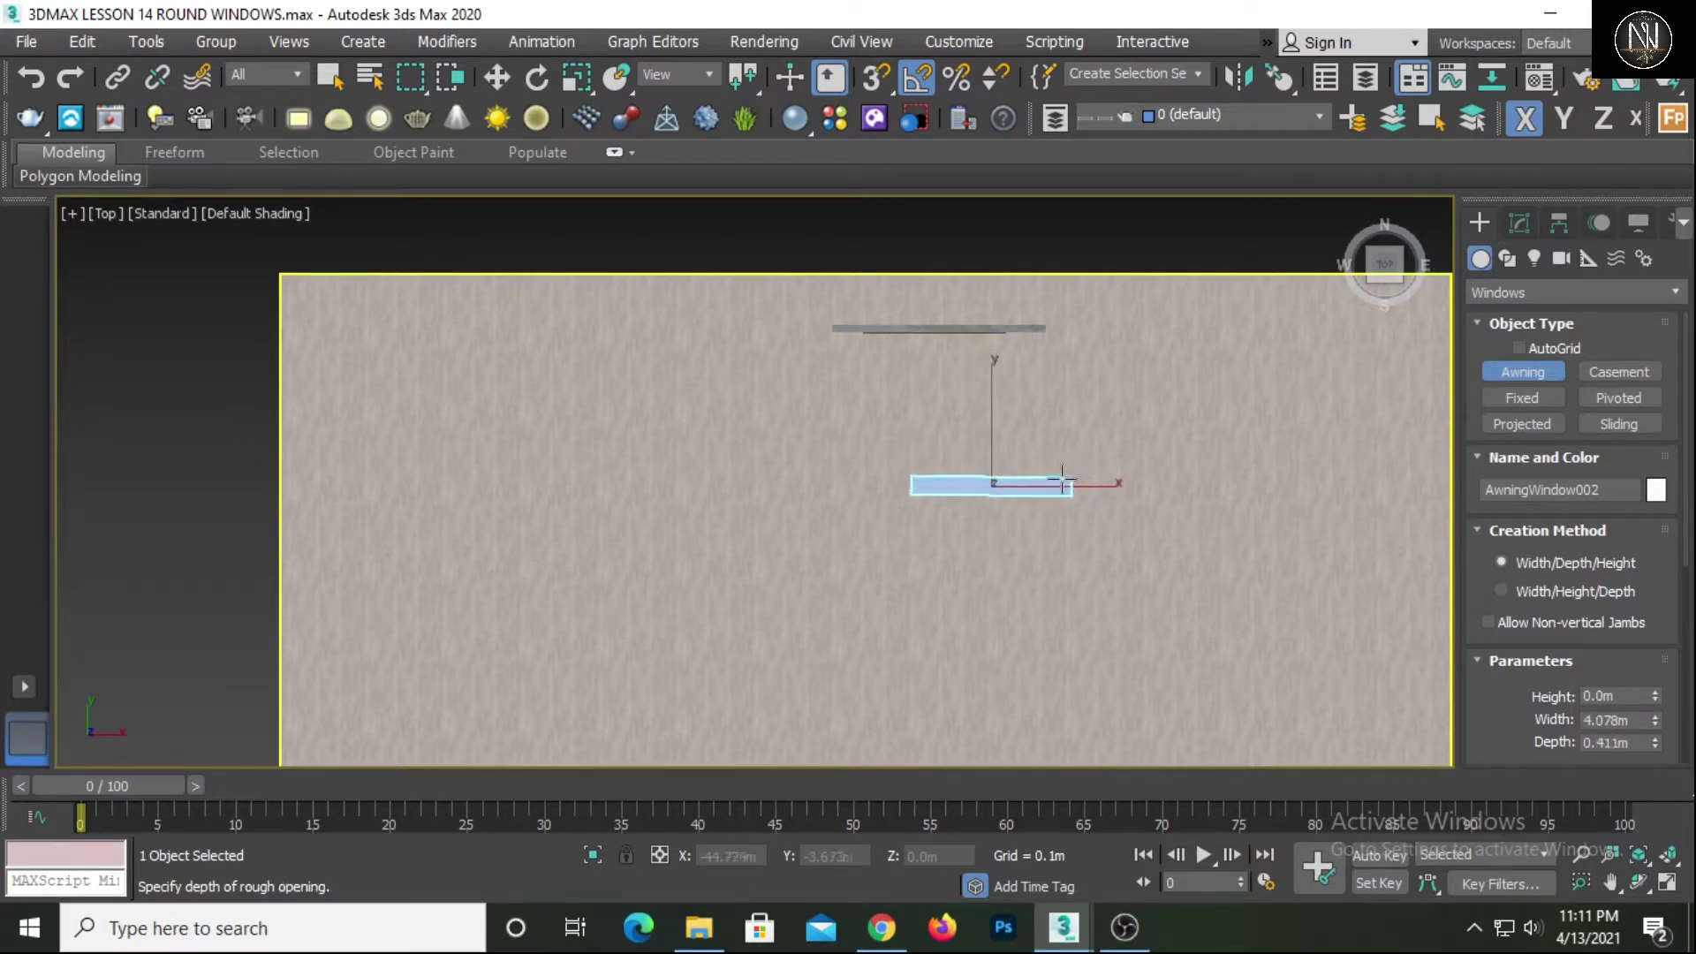
pyautogui.click(1062, 481)
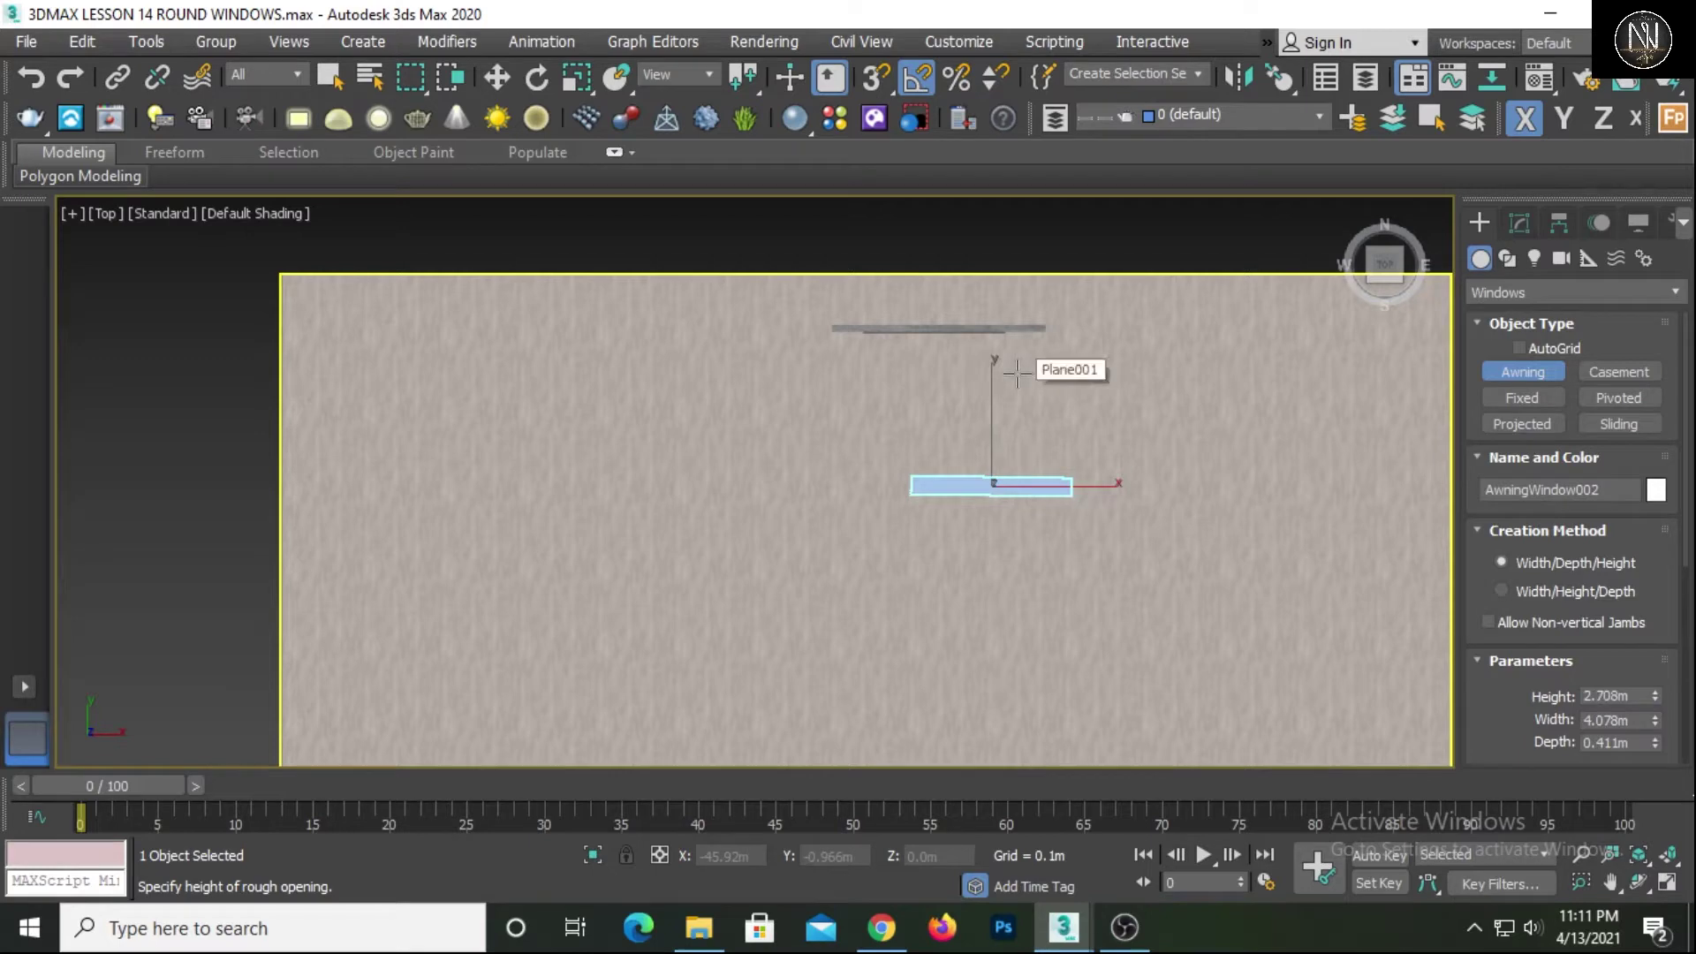
pyautogui.click(1017, 374)
pyautogui.press('w')
# Set the awning window's height to 1.5 m, width to 1 m and depth to 0.2 m
pyautogui.press('f')
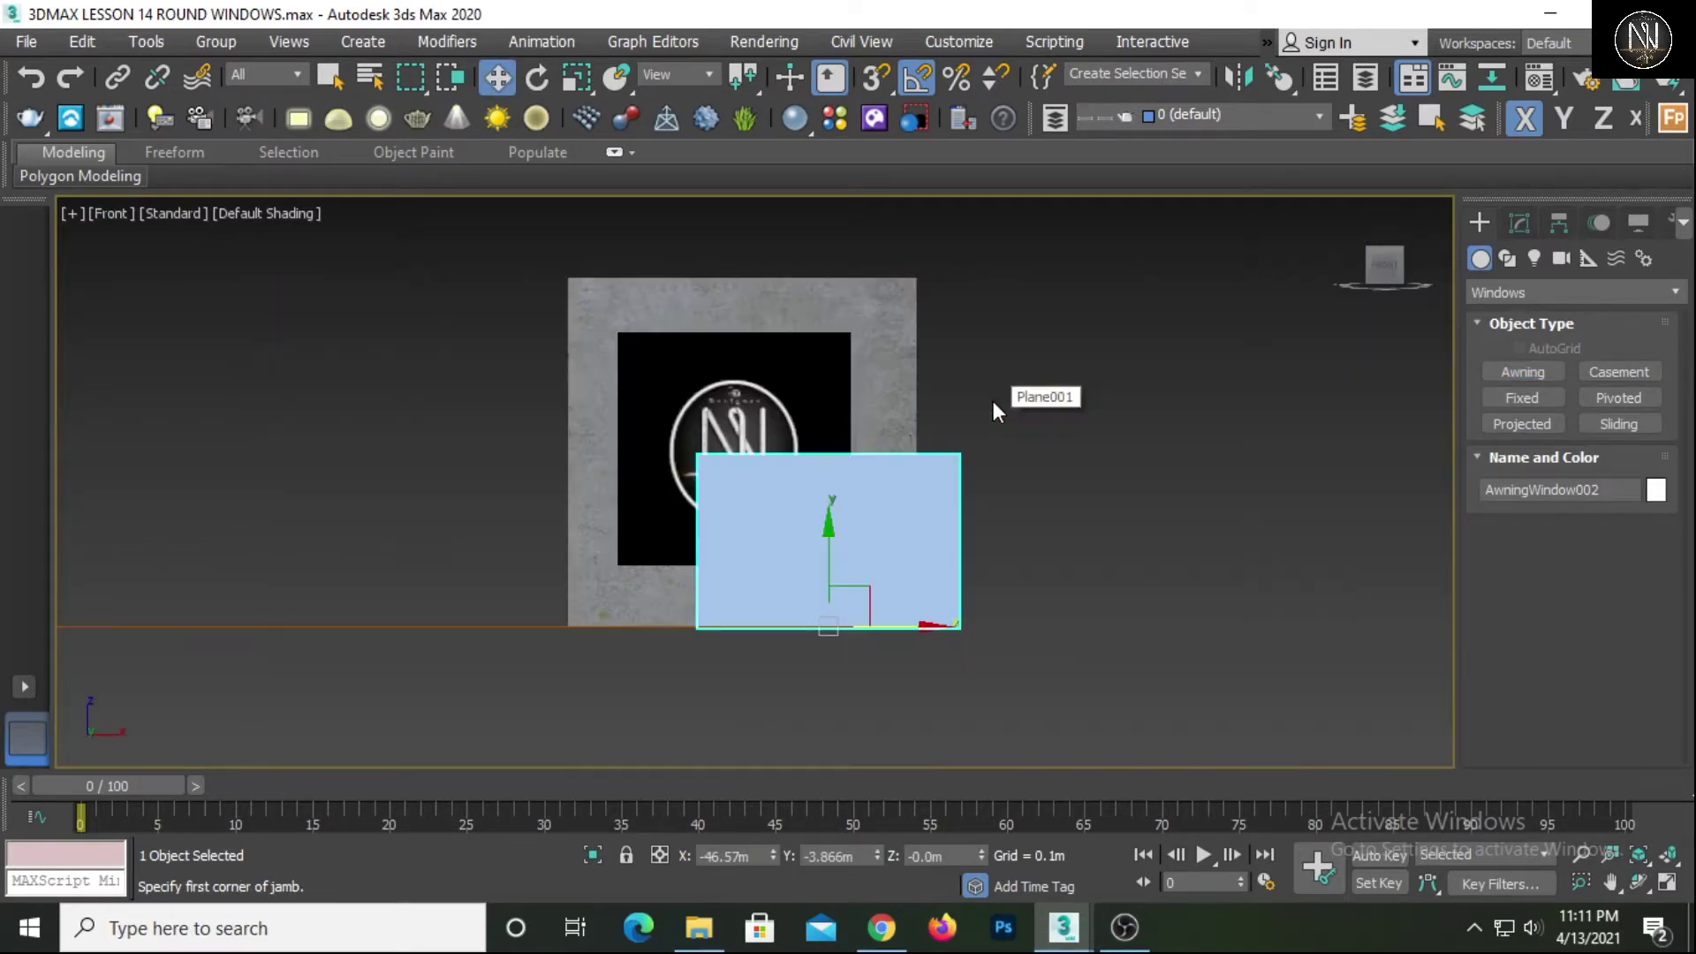
pyautogui.press('z')
pyautogui.scroll(-4, 993, 407)
pyautogui.keyDown('alt'); pyautogui.moveTo(1011, 444); pyautogui.dragTo(932, 541, button='middle'); pyautogui.keyUp('alt')
pyautogui.scroll(2, 938, 514)
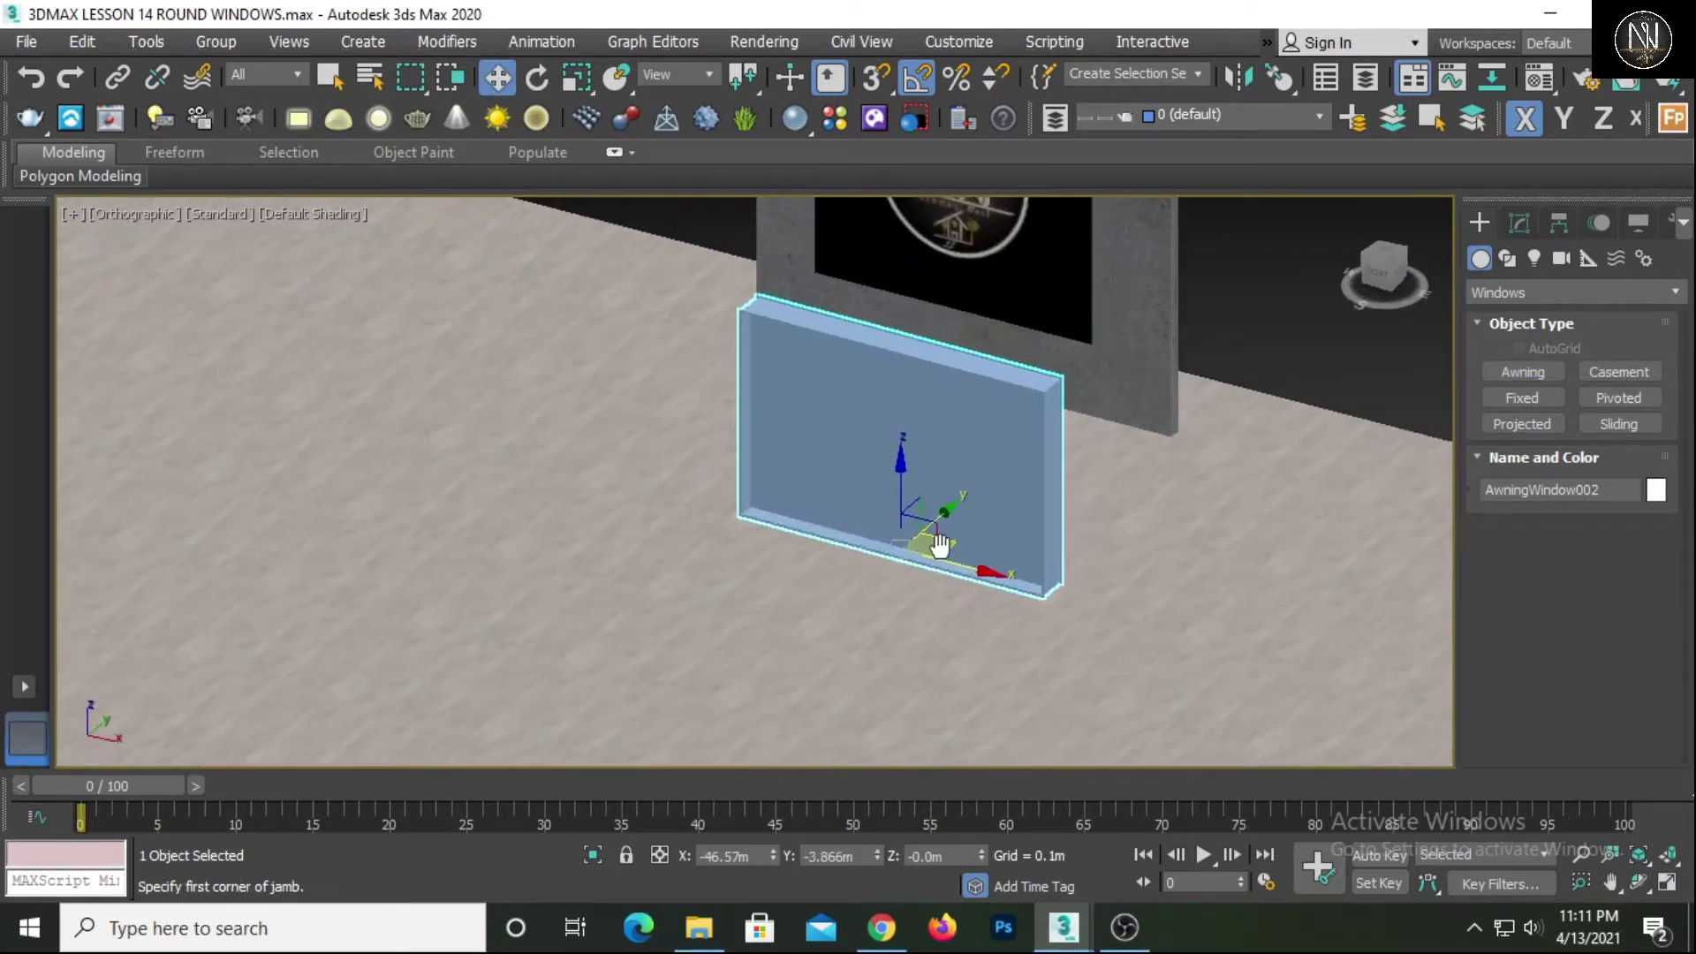
pyautogui.click(1517, 226)
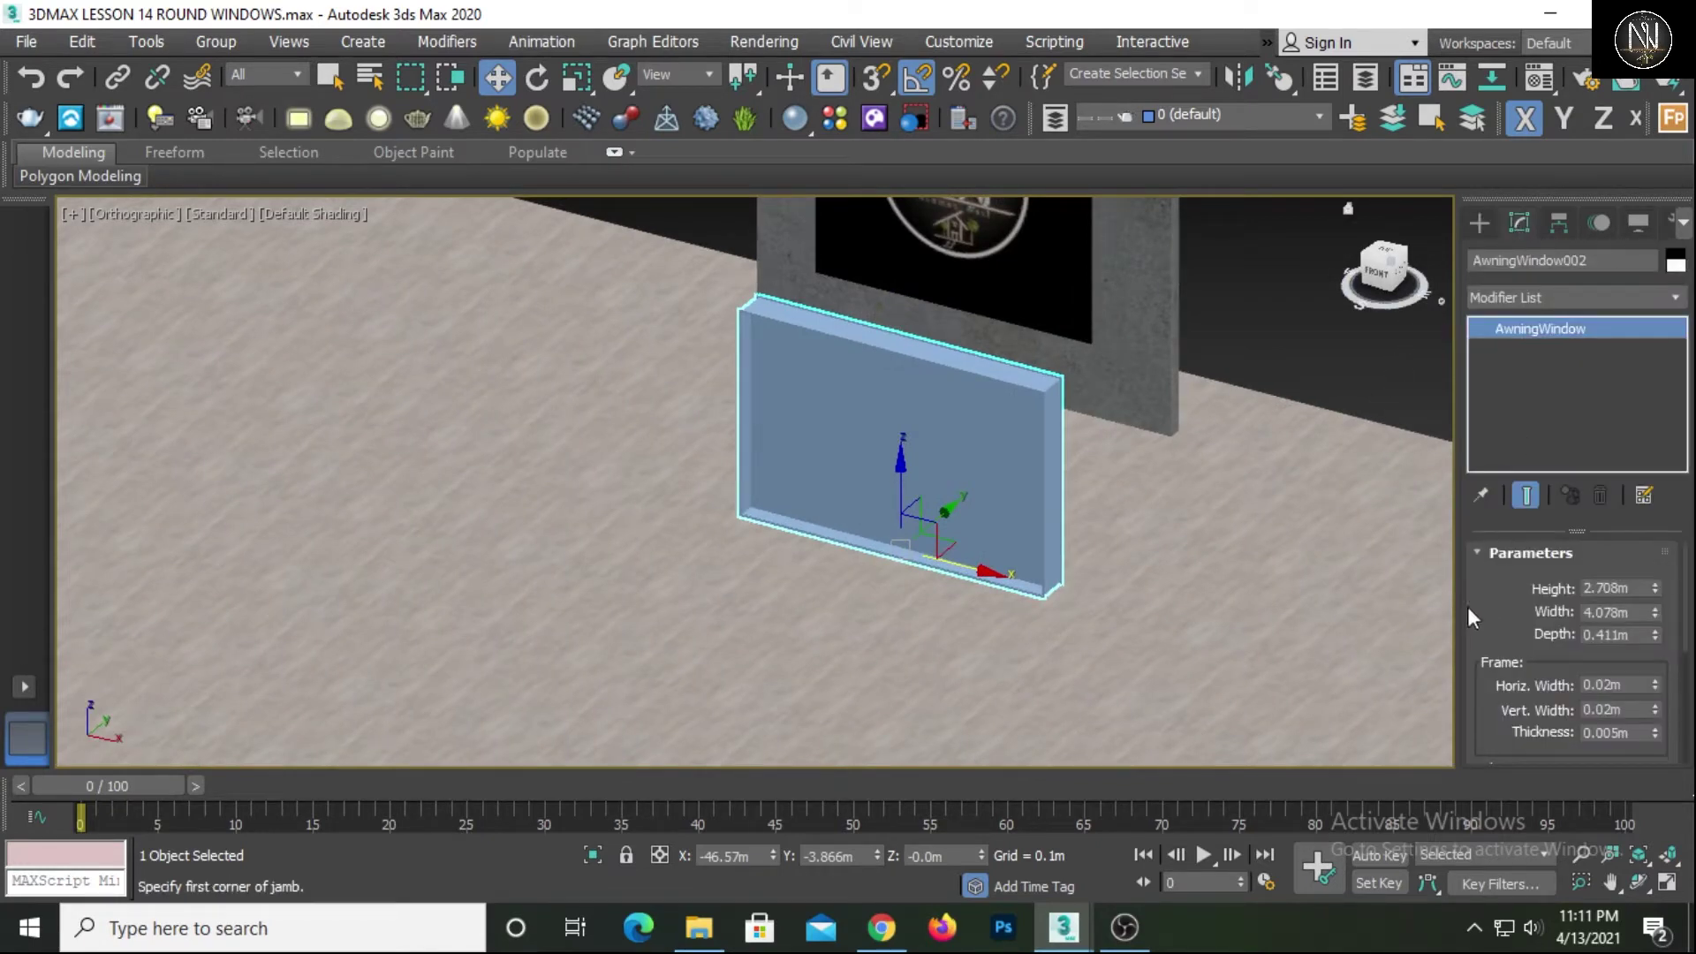
pyautogui.doubleClick(1608, 589)
pyautogui.write('1.5')
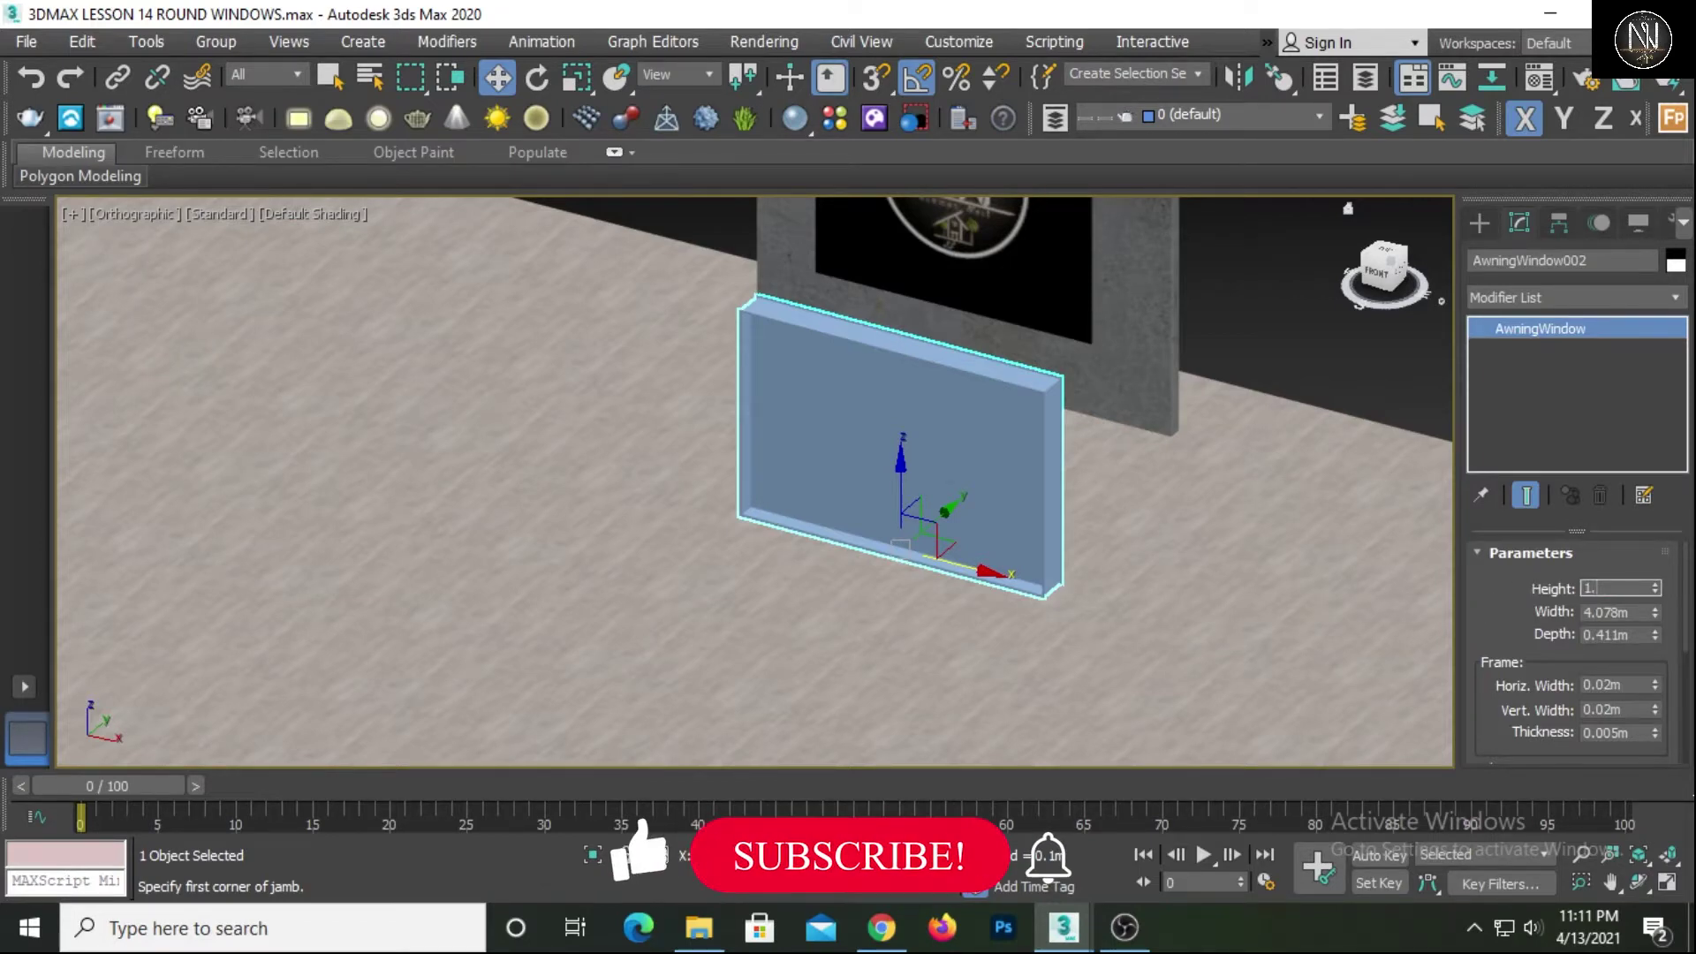
pyautogui.press('Return')
pyautogui.doubleClick(1617, 612)
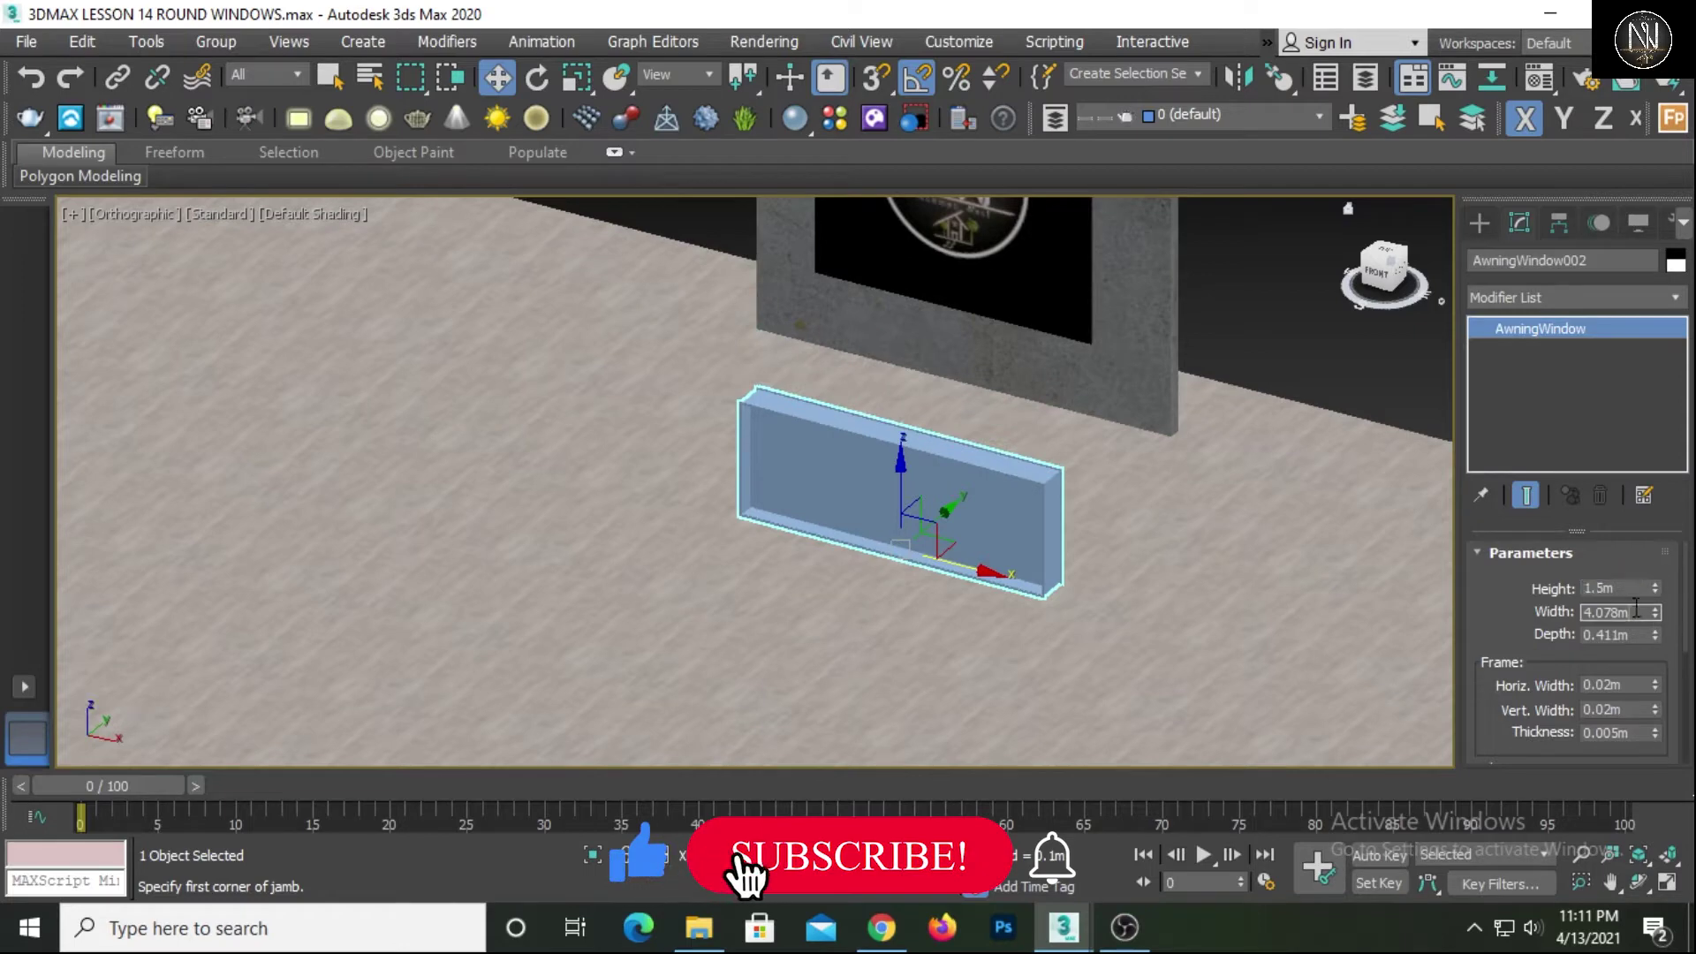
pyautogui.write('1')
pyautogui.press('Return')
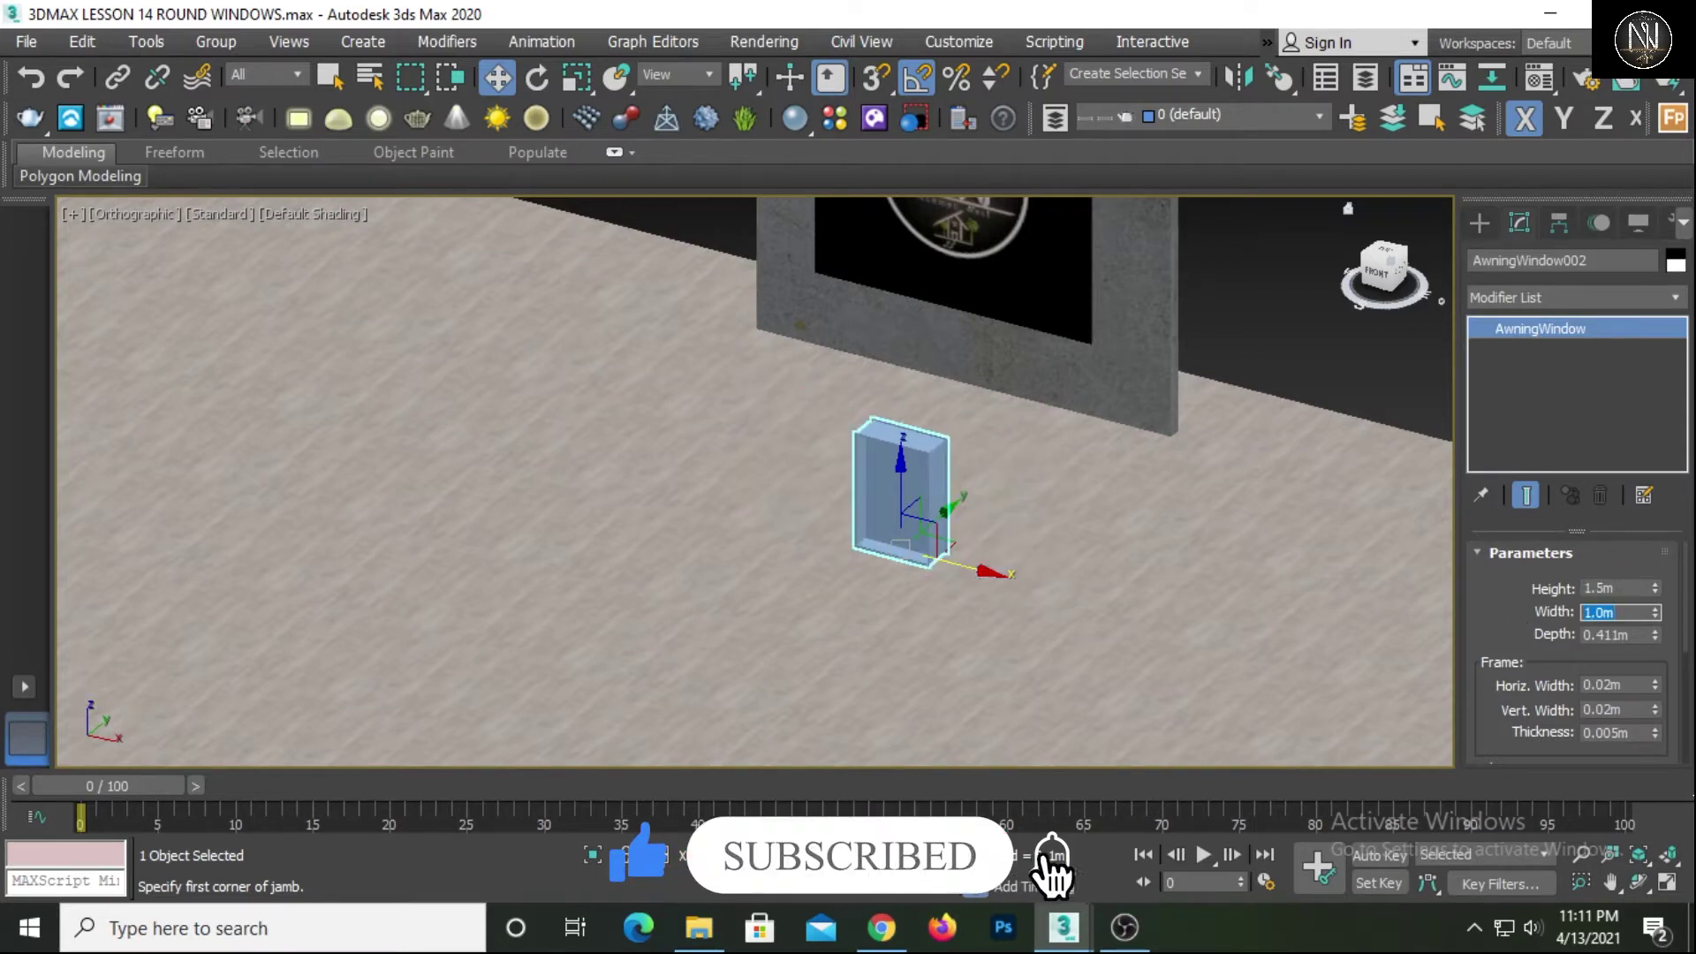
pyautogui.moveTo(1634, 636); pyautogui.dragTo(1502, 546)
pyautogui.write('0.2')
pyautogui.press('Return')
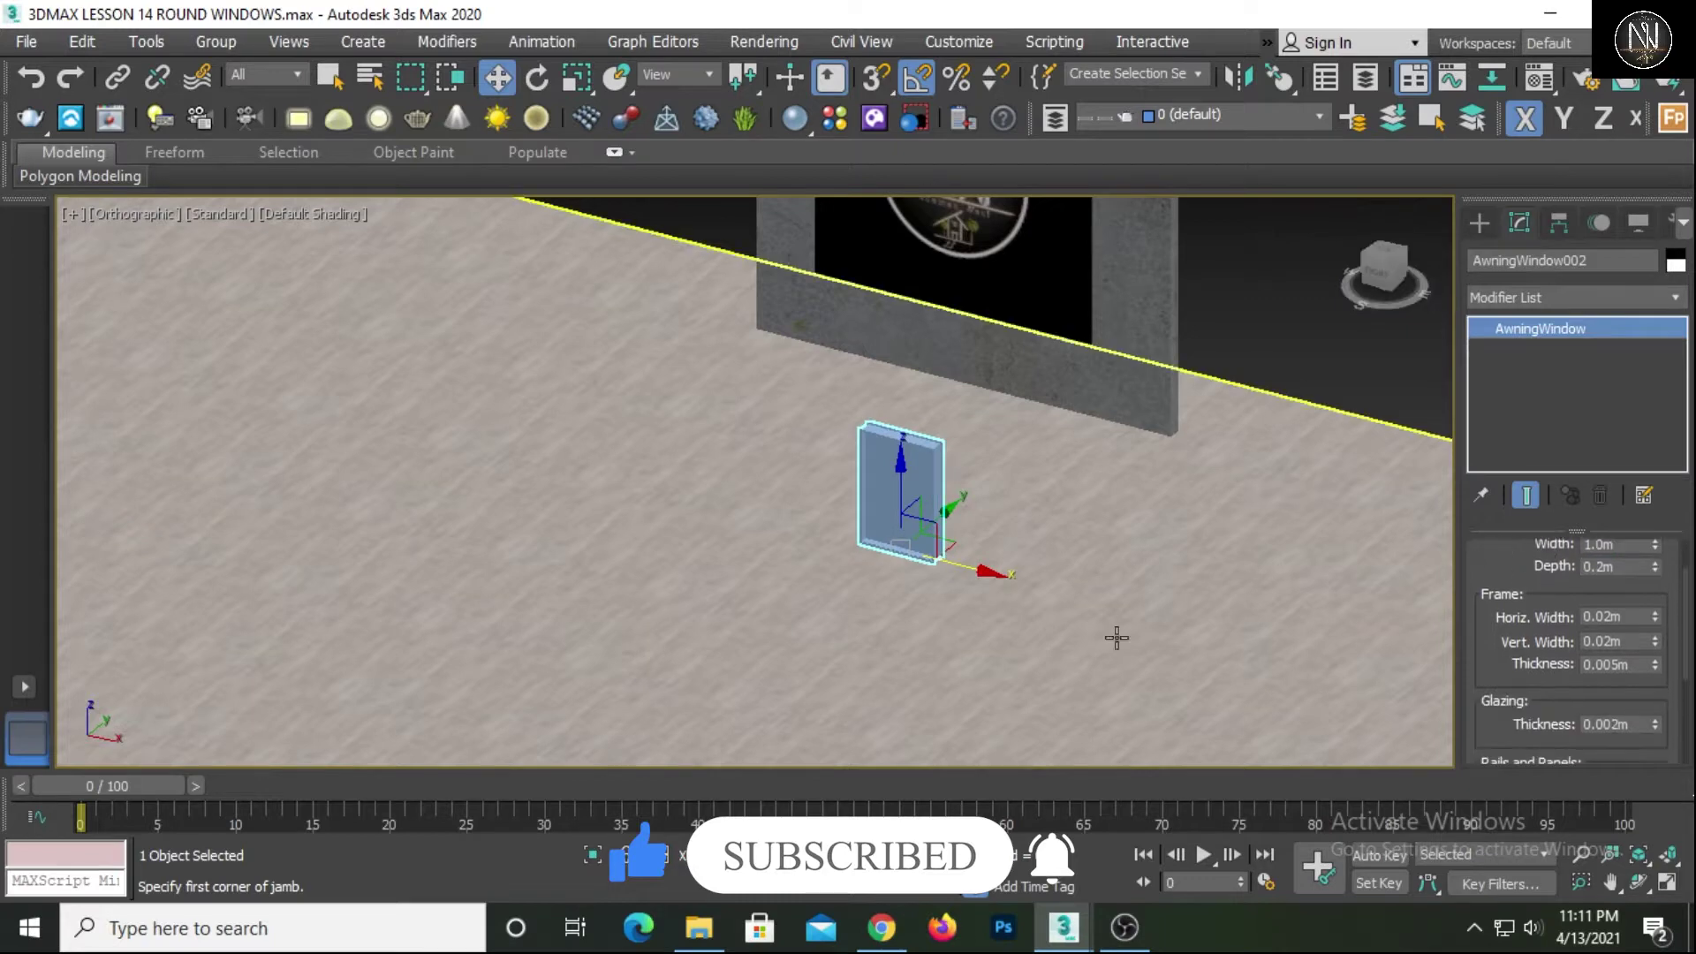
# Try out other frame width, glazing thickness and rail width values on the awning window, reverting each one
pyautogui.scroll(3, 1055, 556)
pyautogui.moveTo(862, 532); pyautogui.dragTo(886, 545, button='middle')
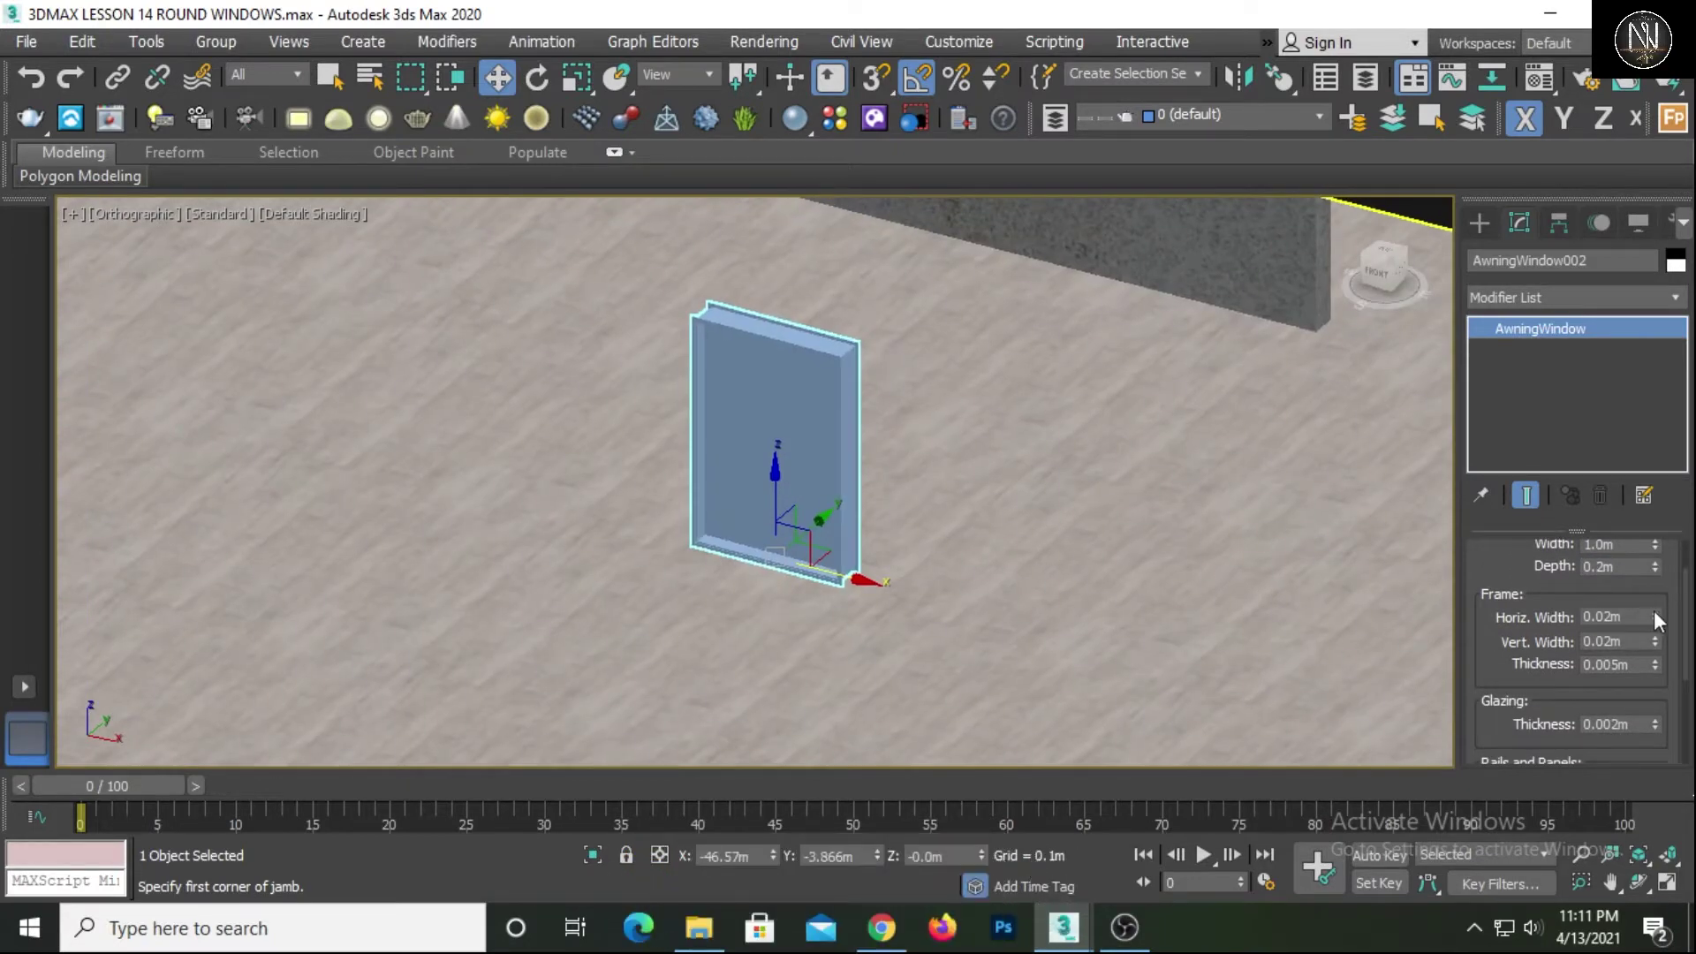
pyautogui.moveTo(1659, 559); pyautogui.dragTo(1616, 724)
pyautogui.hotkey('ctrl', 'z')
pyautogui.moveTo(1491, 654); pyautogui.dragTo(1500, 534)
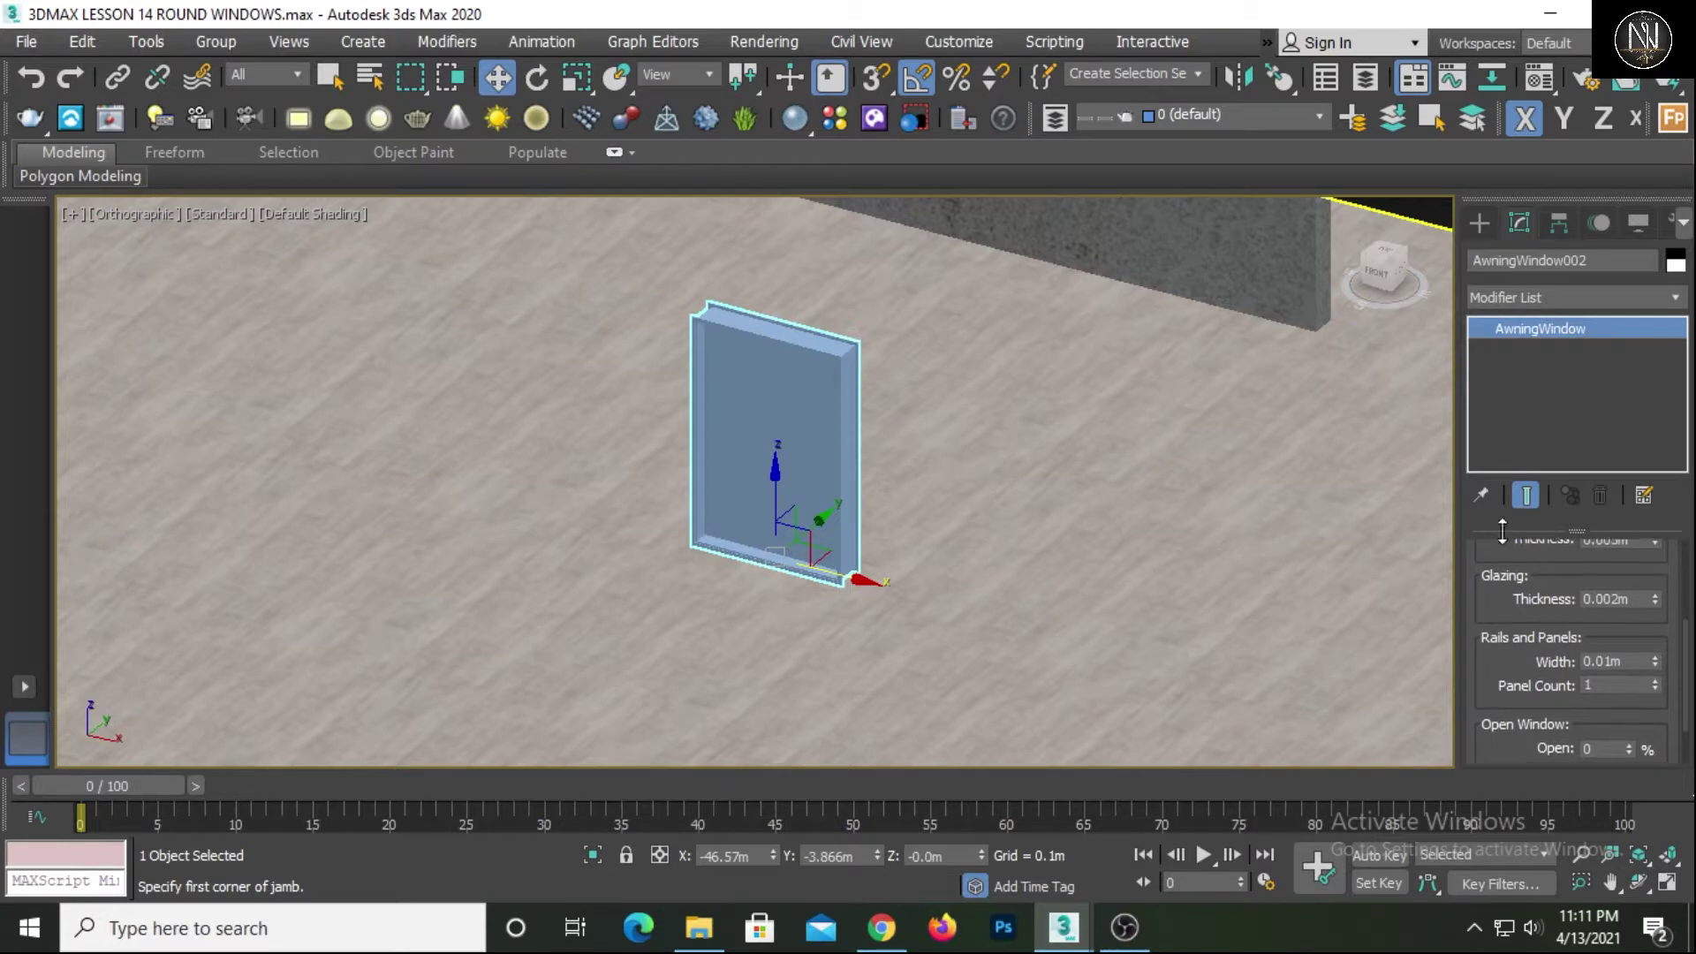
pyautogui.moveTo(1511, 669); pyautogui.dragTo(1502, 622)
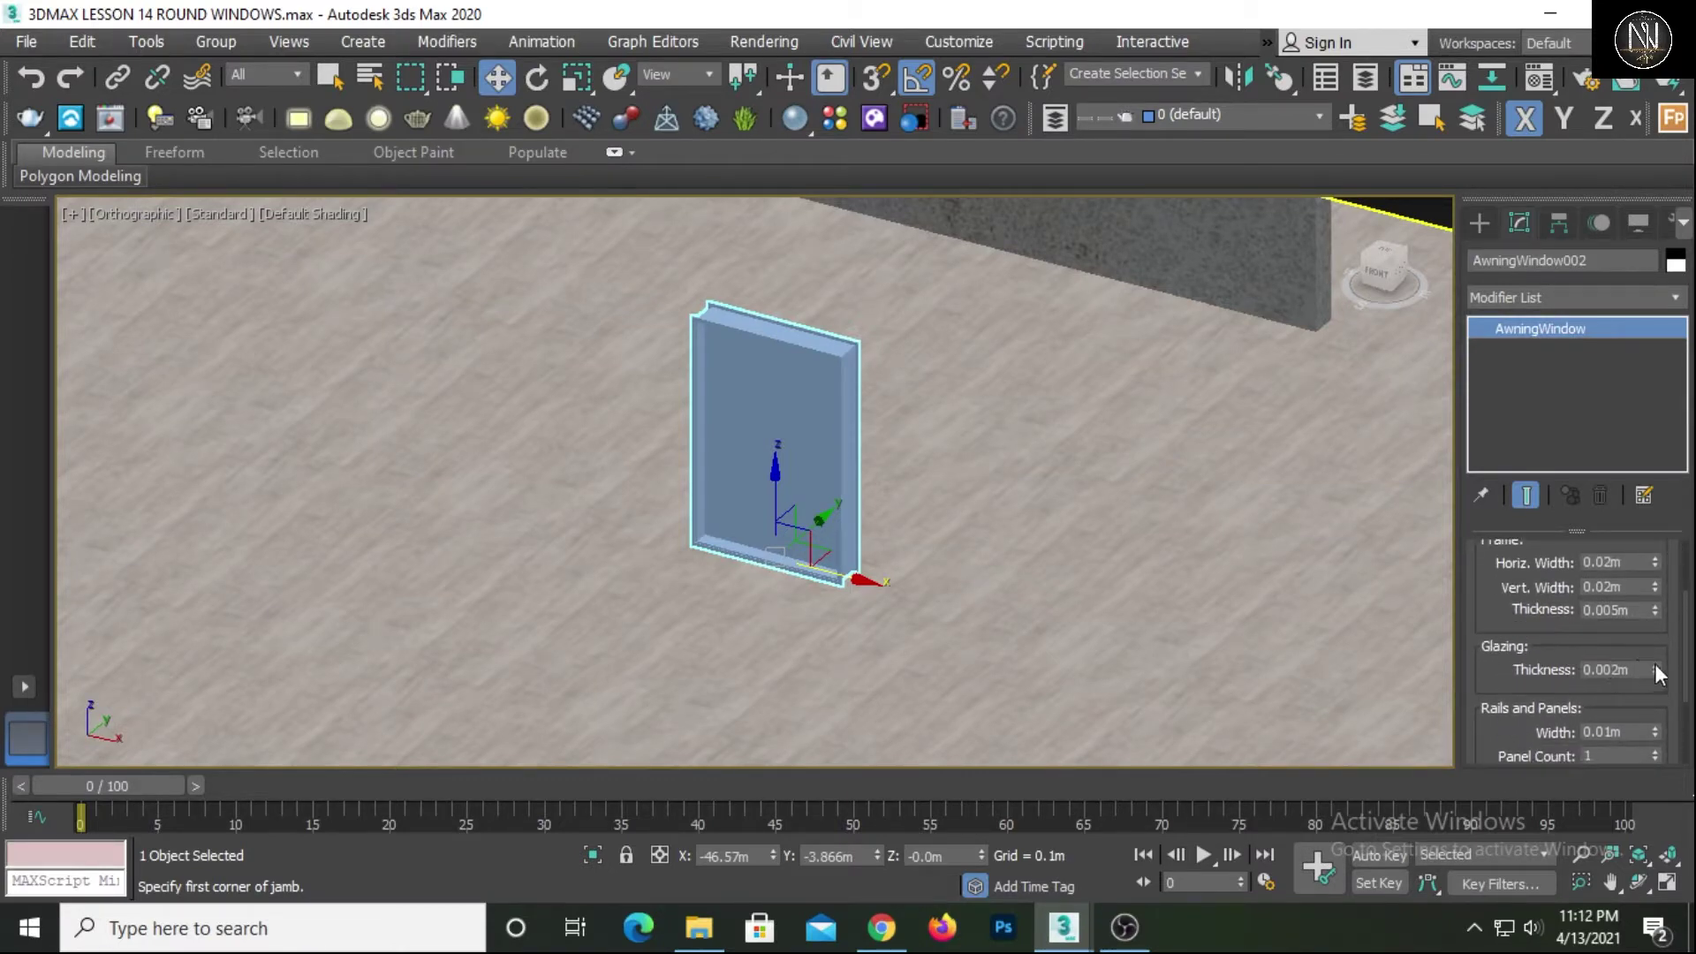
pyautogui.moveTo(1658, 654); pyautogui.dragTo(1670, 620)
pyautogui.moveTo(1524, 688); pyautogui.dragTo(1526, 599)
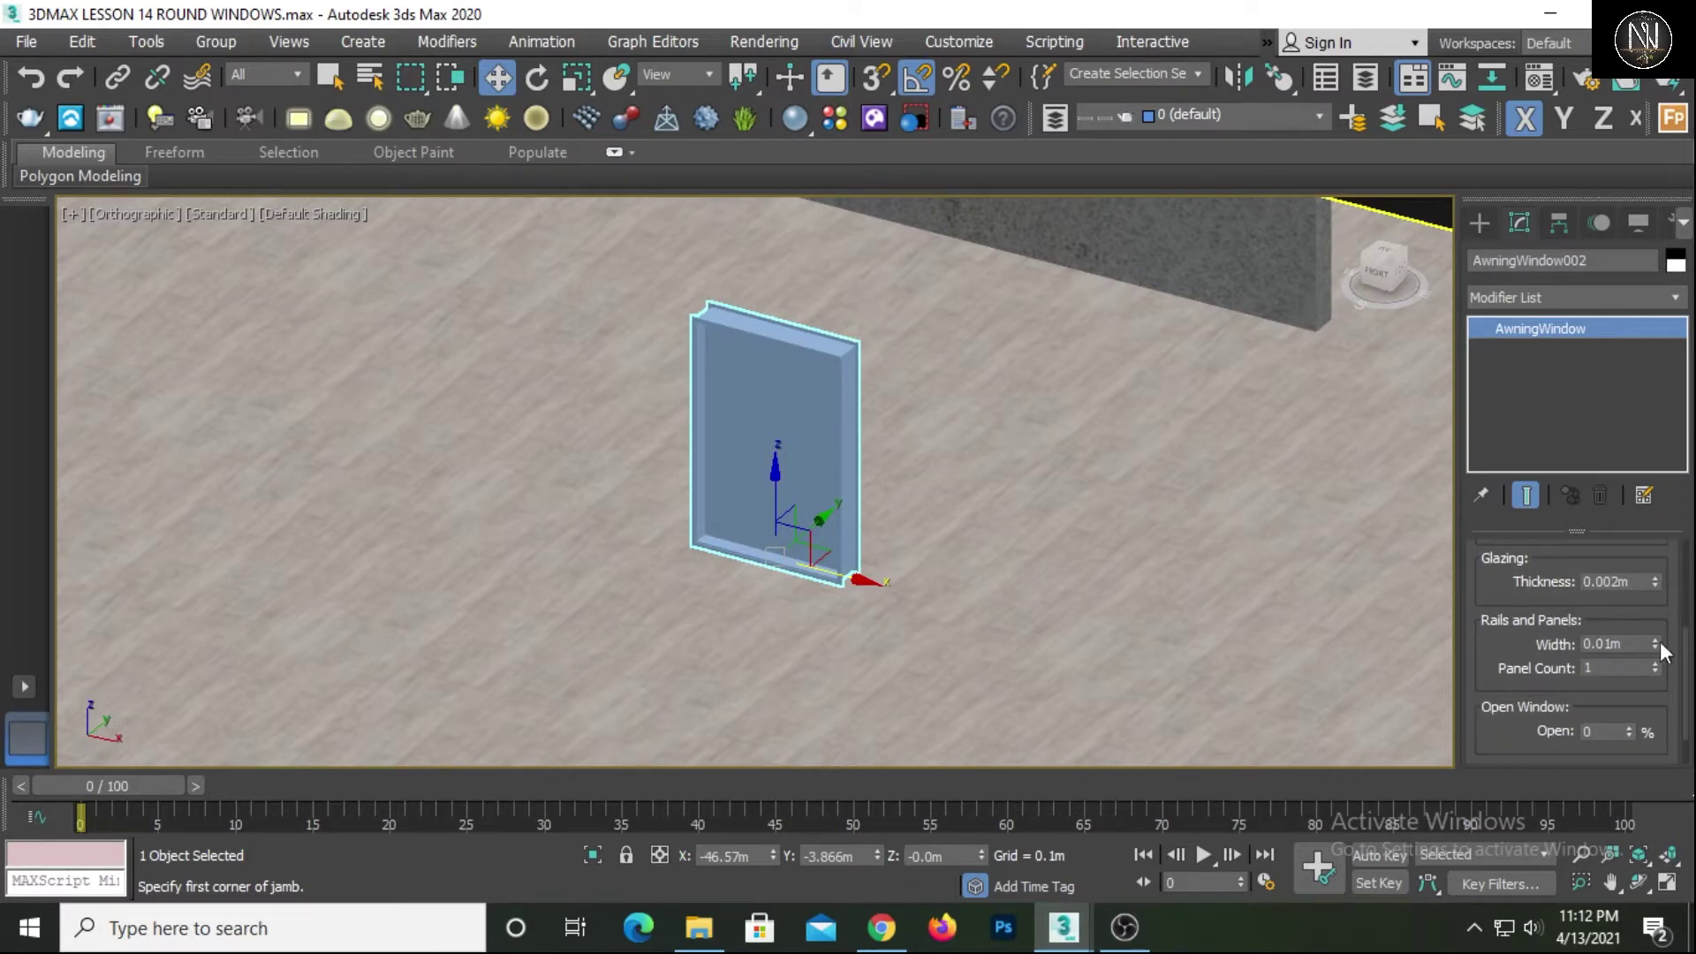
pyautogui.moveTo(1658, 645); pyautogui.dragTo(1636, 454)
pyautogui.rightClick(1636, 454)
# Try dividing the awning window into two or more panels and return the panel count to 1
pyautogui.moveTo(1505, 655); pyautogui.dragTo(1509, 623)
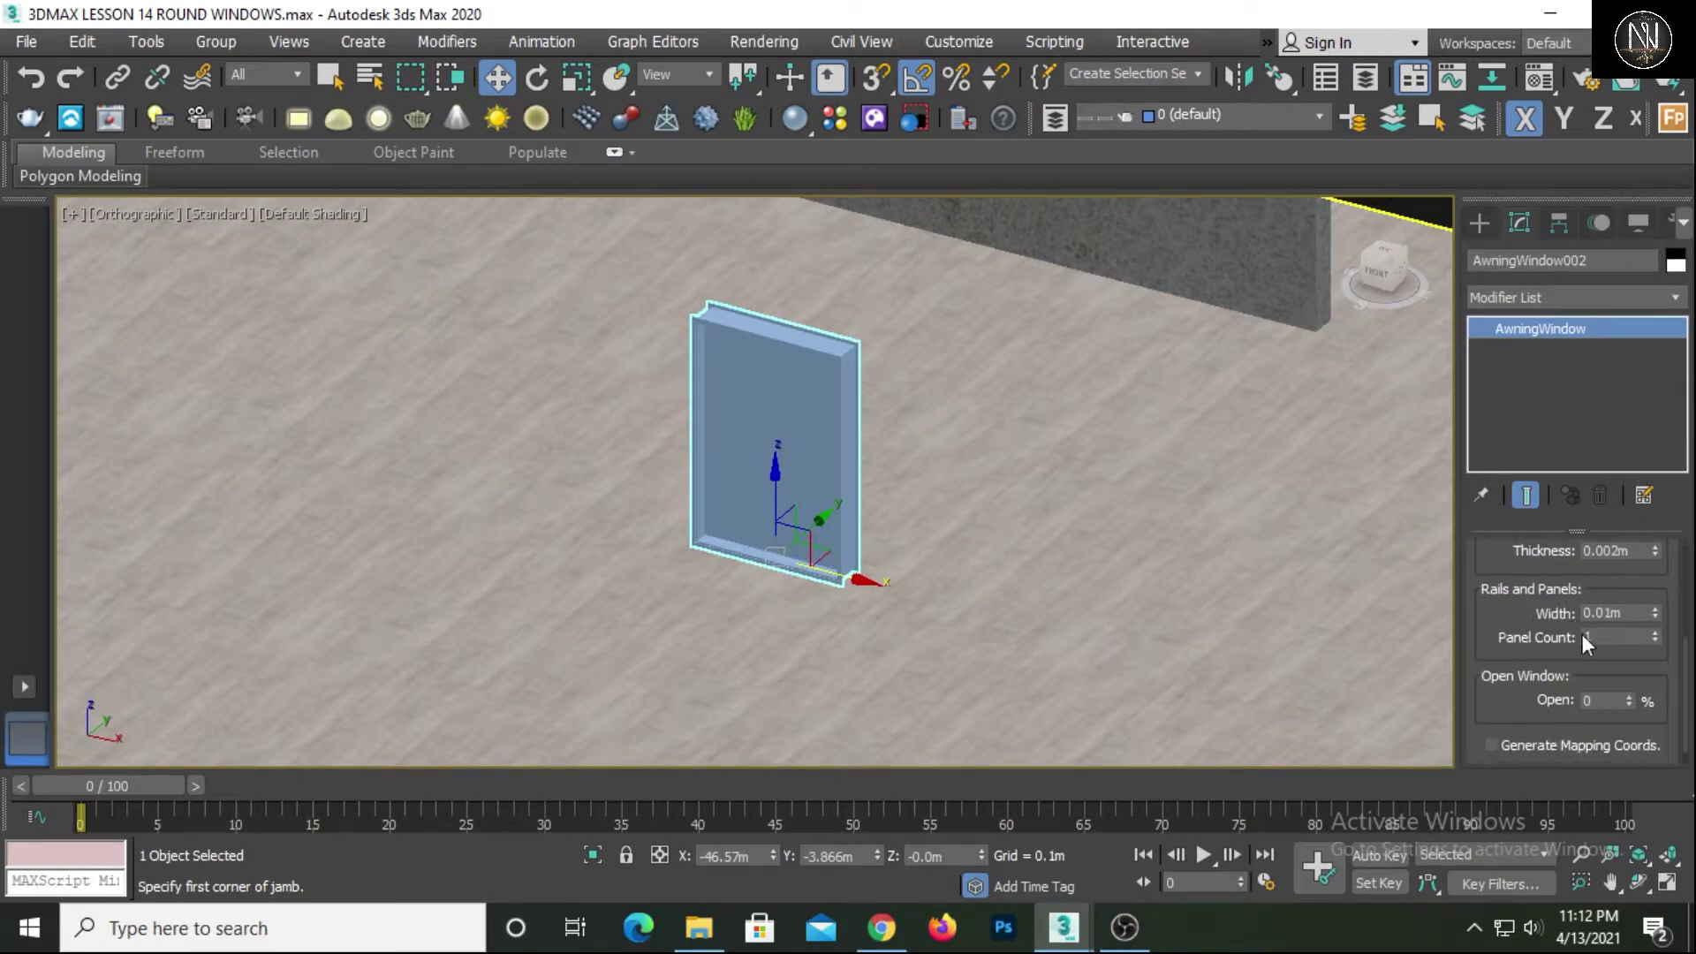
pyautogui.click(1655, 633)
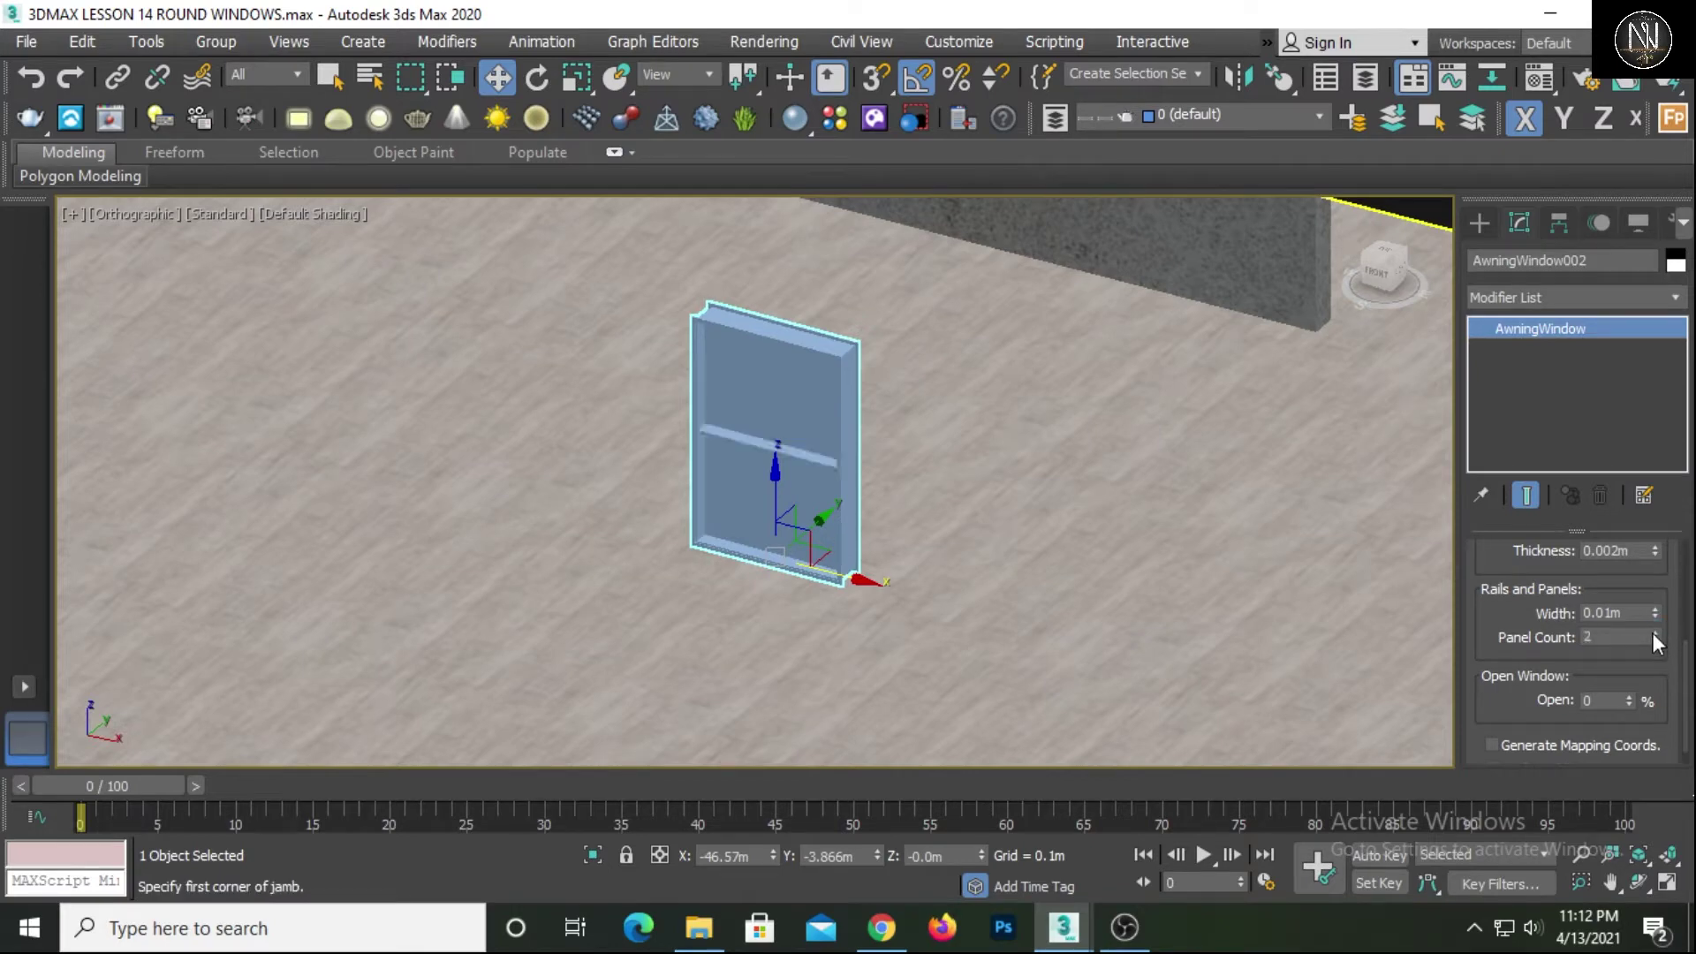
pyautogui.scroll(3, 756, 460)
pyautogui.keyDown('alt'); pyautogui.moveTo(761, 509); pyautogui.dragTo(796, 517, button='middle'); pyautogui.keyUp('alt')
pyautogui.click(1656, 632)
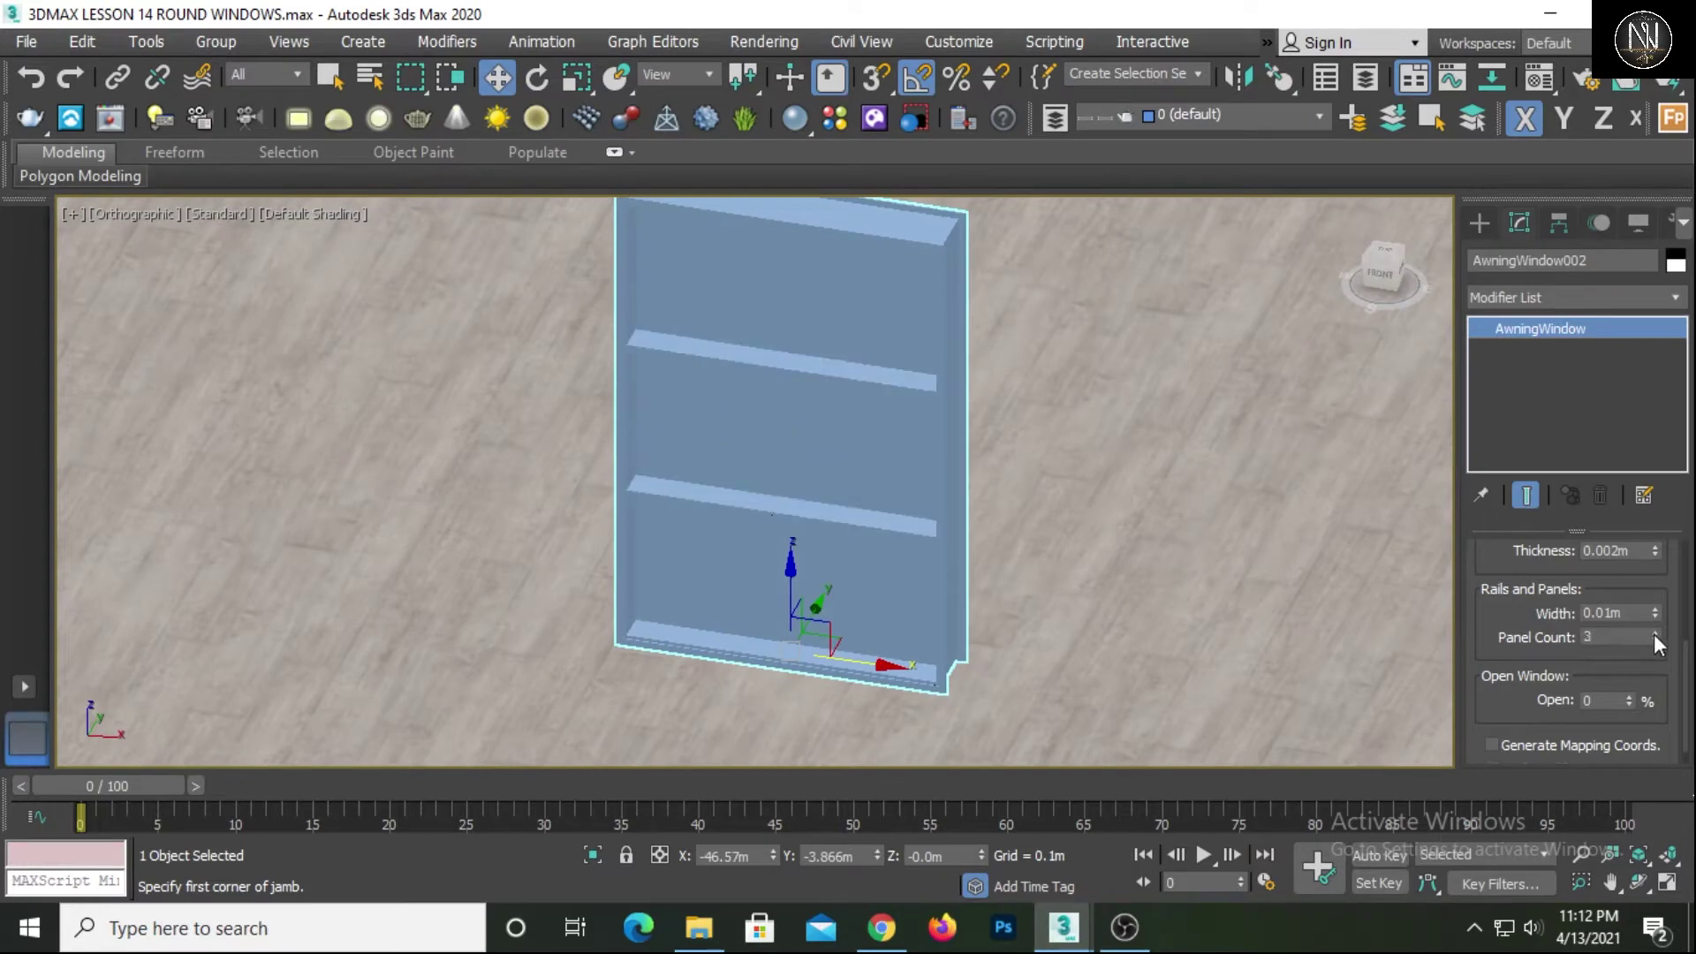
pyautogui.click(1654, 633)
pyautogui.click(1652, 641)
pyautogui.click(1652, 641)
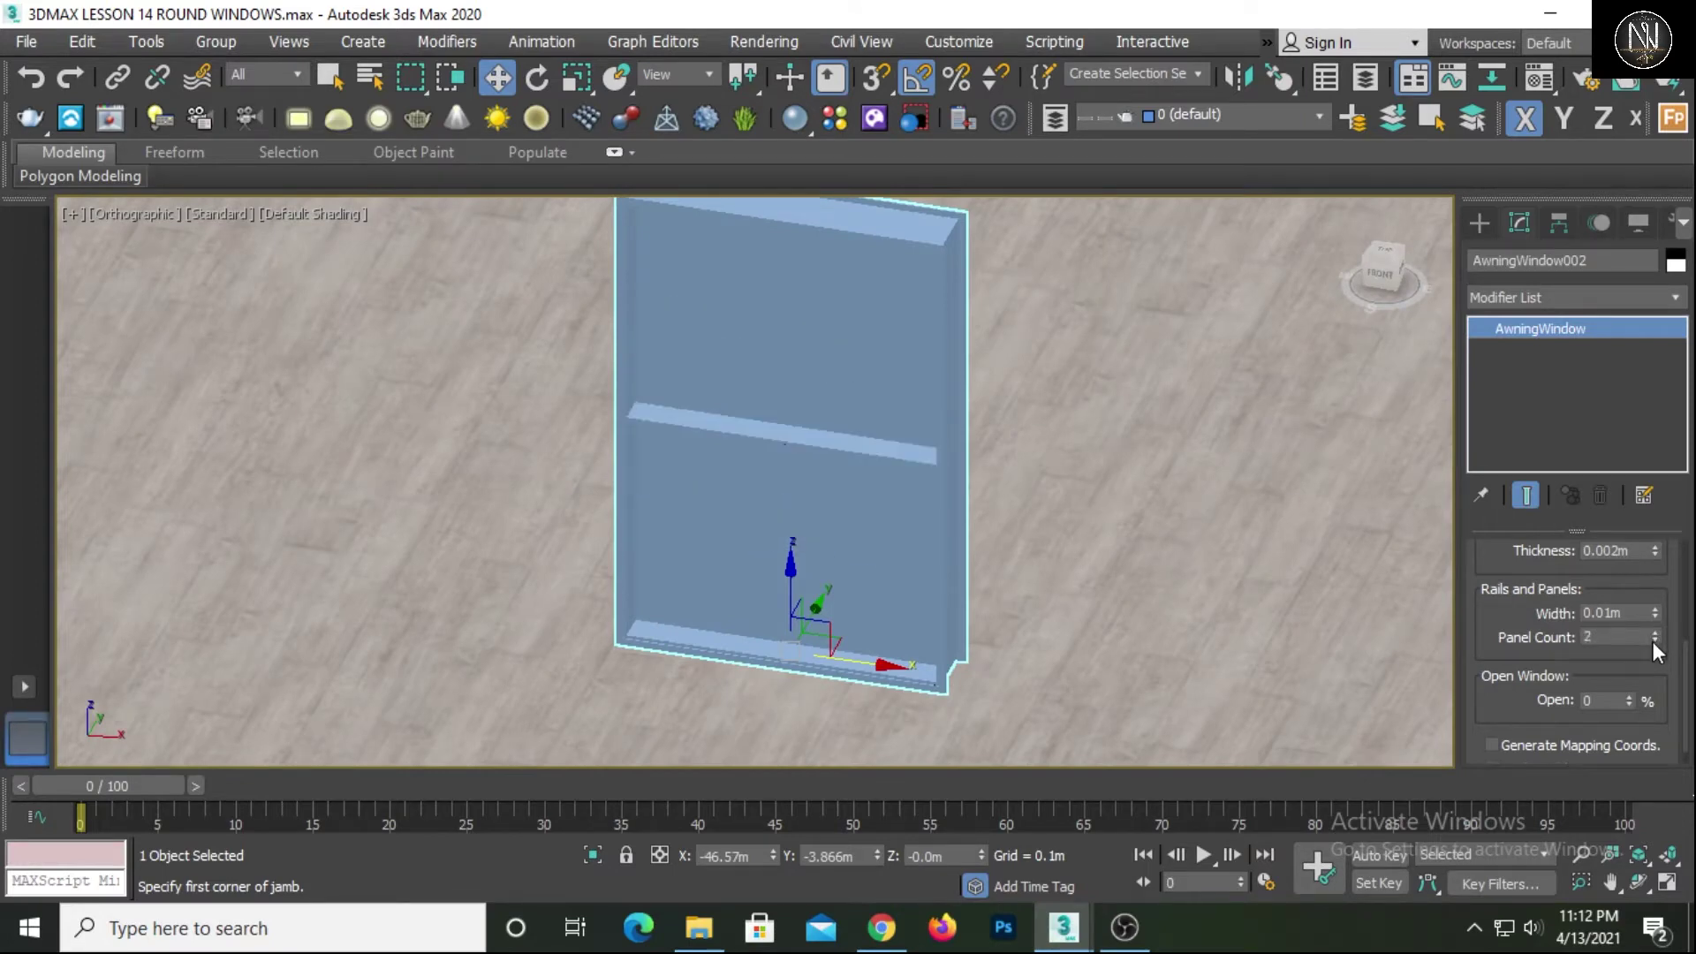
pyautogui.click(1652, 641)
# Open the awning window's sash to 46 percent
pyautogui.moveTo(1502, 634); pyautogui.dragTo(1499, 604)
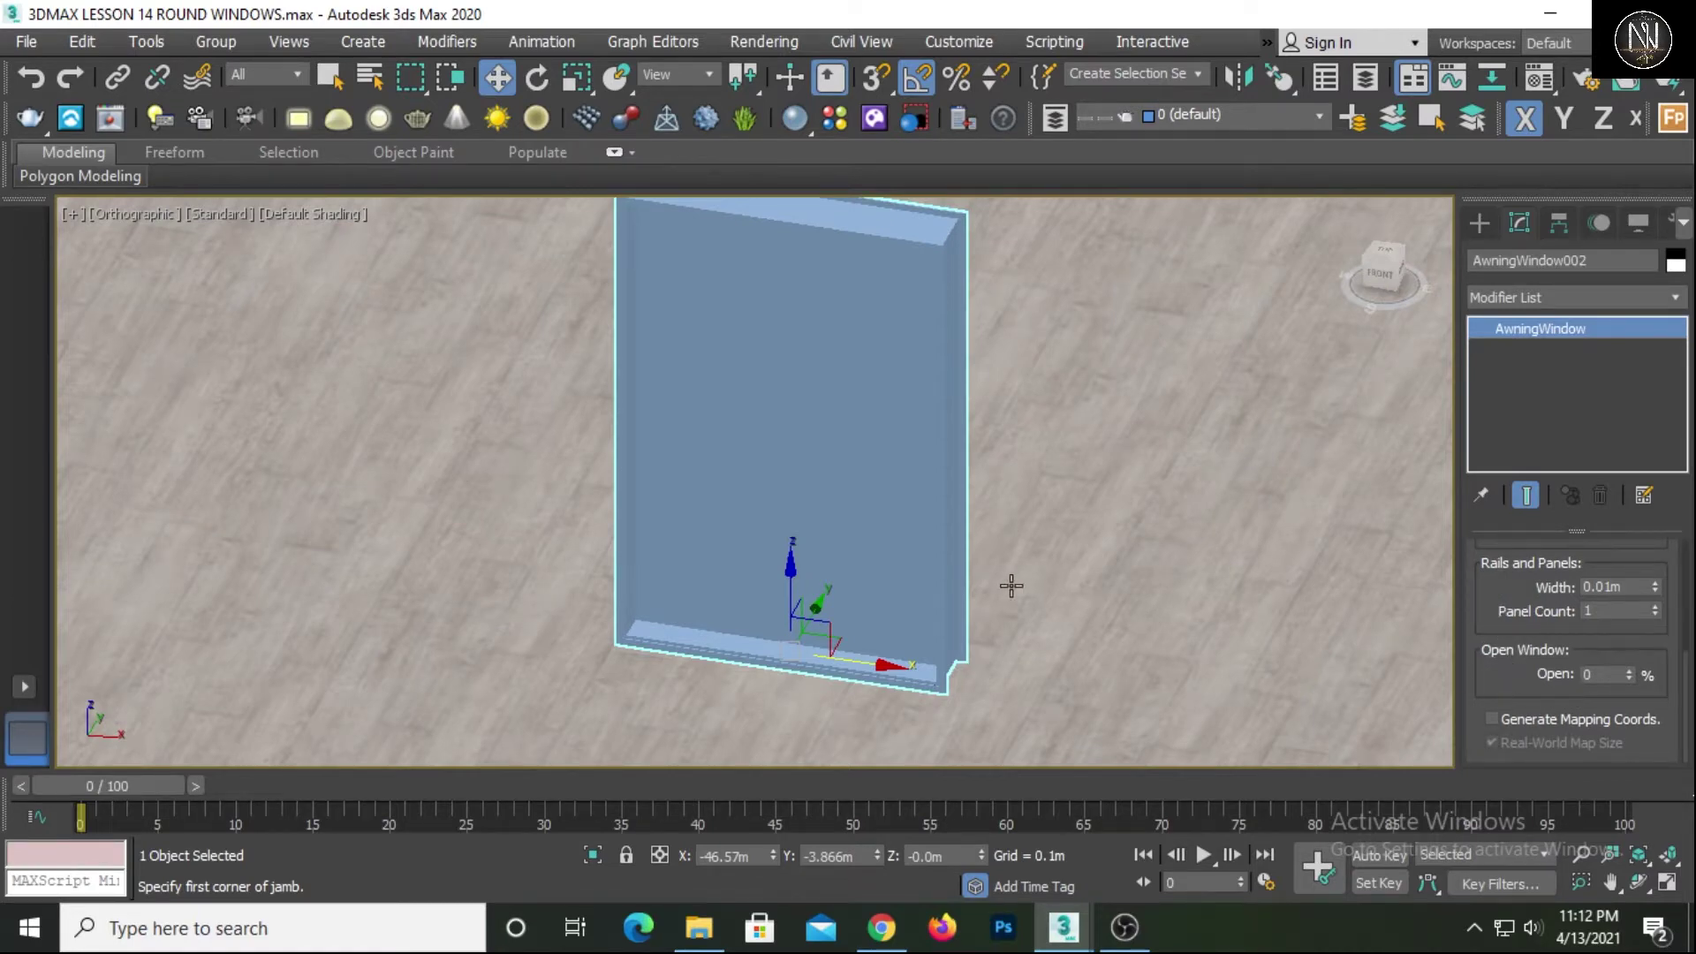
pyautogui.scroll(-2, 1011, 585)
pyautogui.keyDown('alt'); pyautogui.moveTo(960, 595); pyautogui.dragTo(936, 607, button='middle'); pyautogui.keyUp('alt')
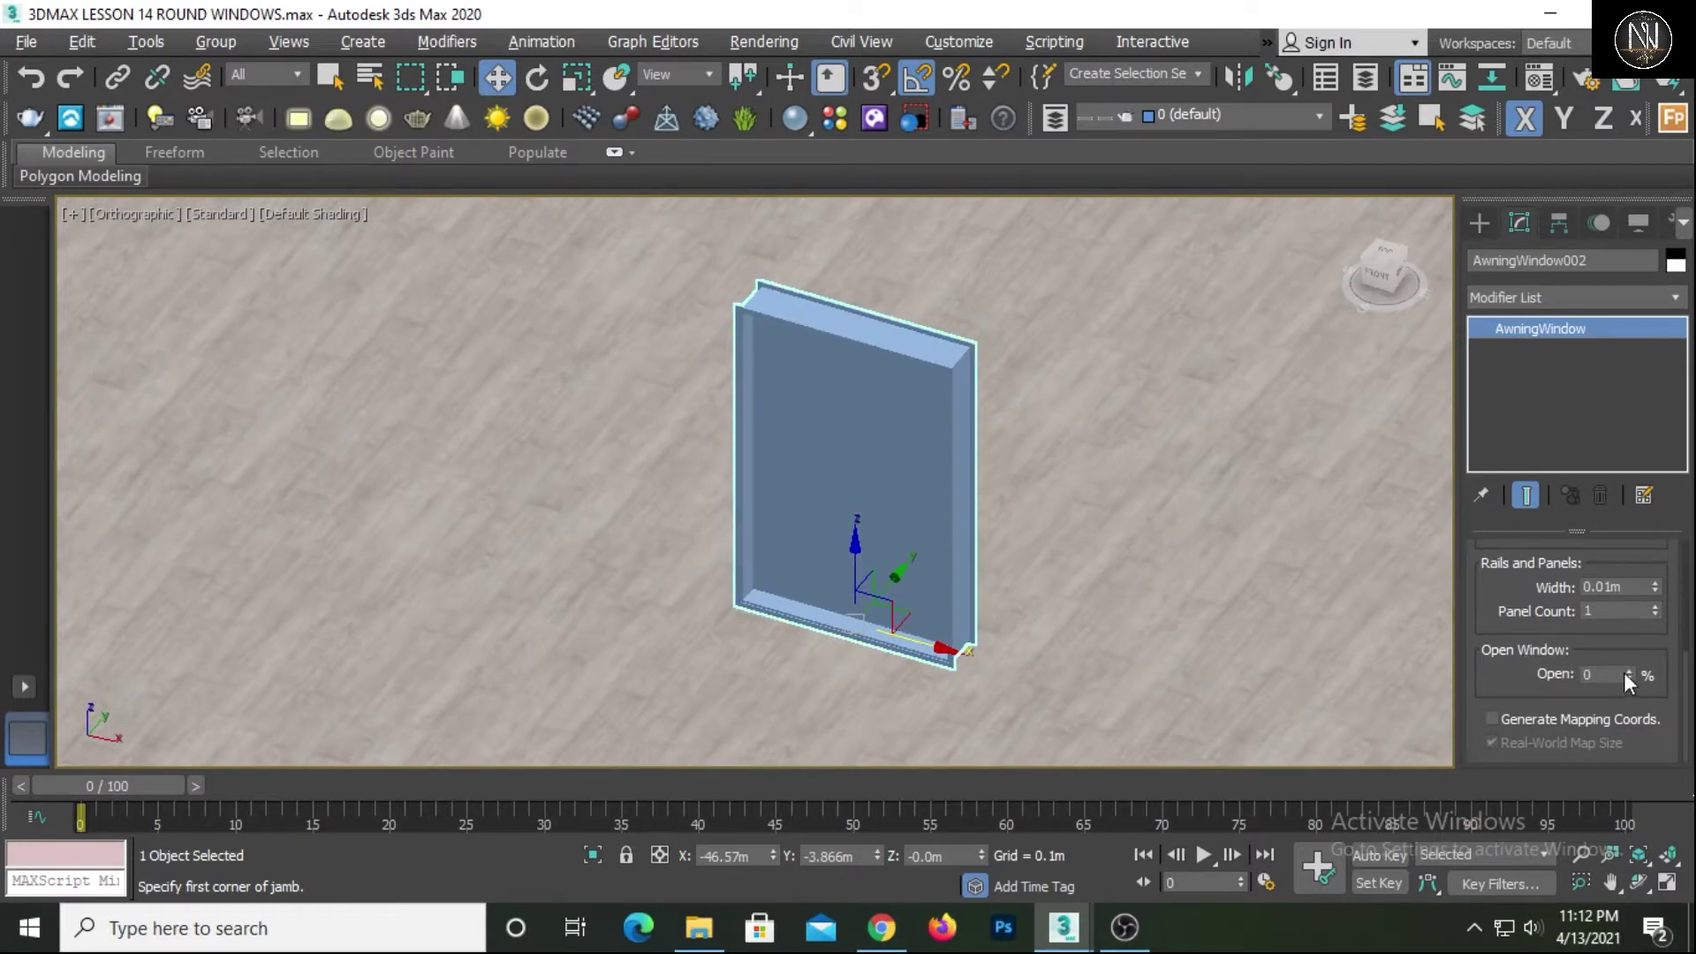
pyautogui.moveTo(1626, 673); pyautogui.dragTo(1630, 614)
pyautogui.moveTo(946, 584)
pyautogui.keyDown('alt'); pyautogui.mouseDown(button='middle')
pyautogui.moveTo(1007, 567)
pyautogui.moveTo(1007, 507)
pyautogui.moveTo(918, 566)
pyautogui.mouseUp(button='middle'); pyautogui.keyUp('alt')
# Set the height of the opened awning window to 3 m
pyautogui.moveTo(1491, 577); pyautogui.dragTo(1489, 594)
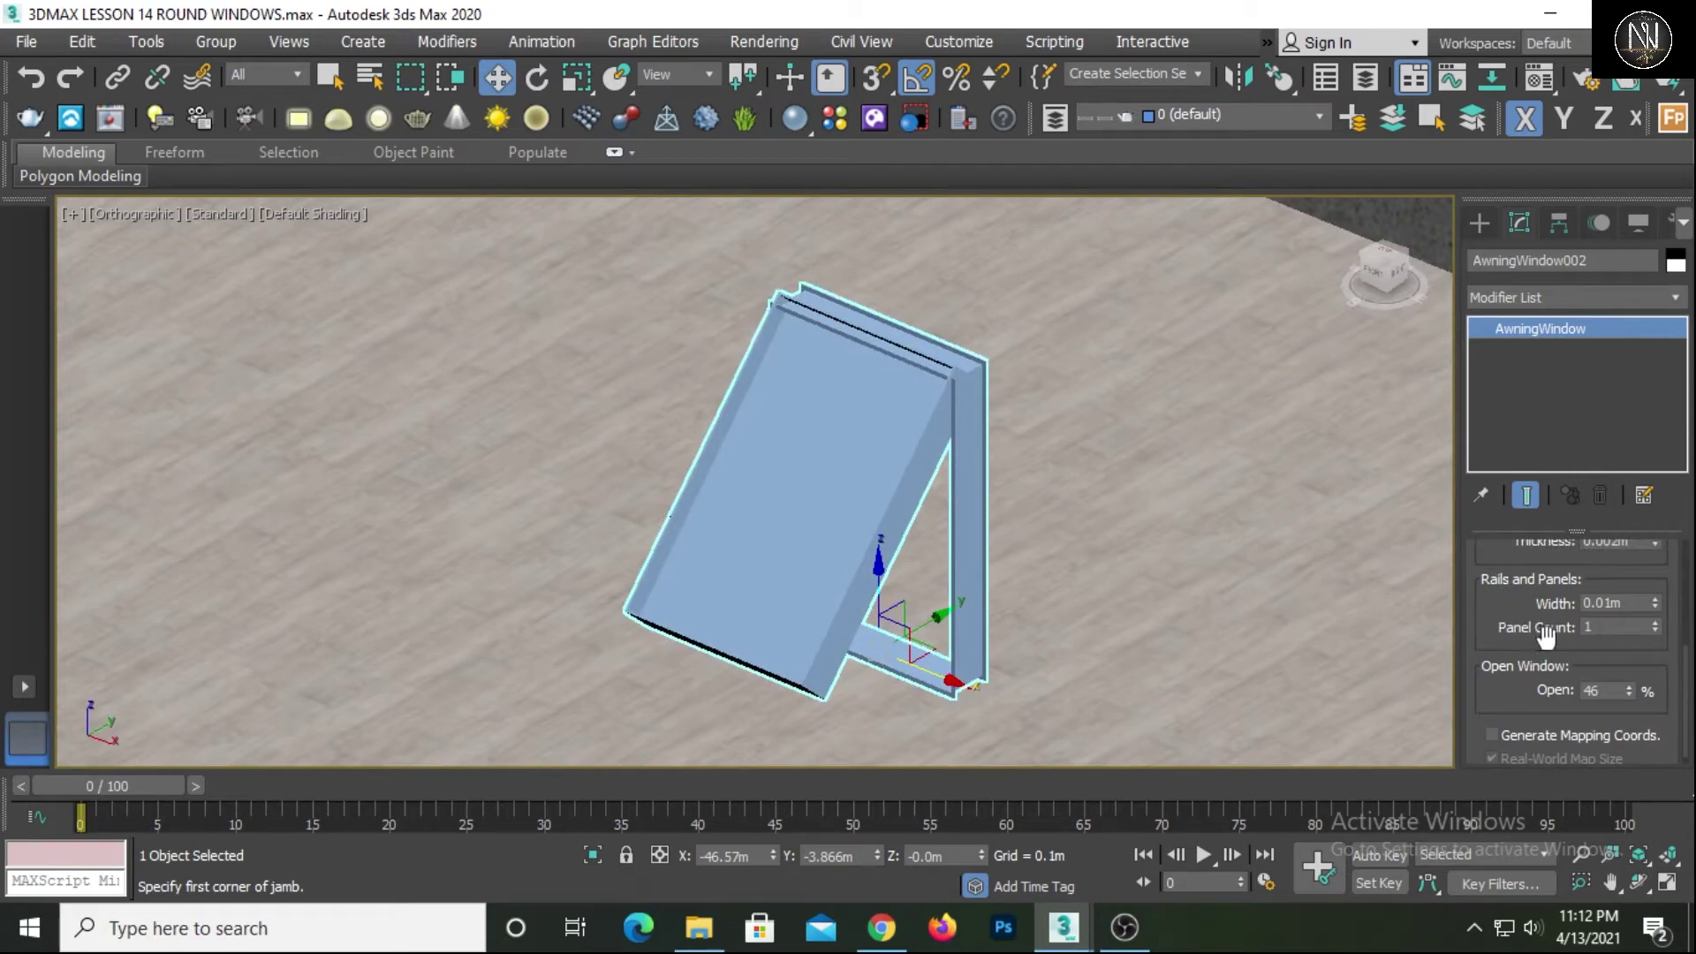
pyautogui.moveTo(1514, 614); pyautogui.dragTo(1513, 643)
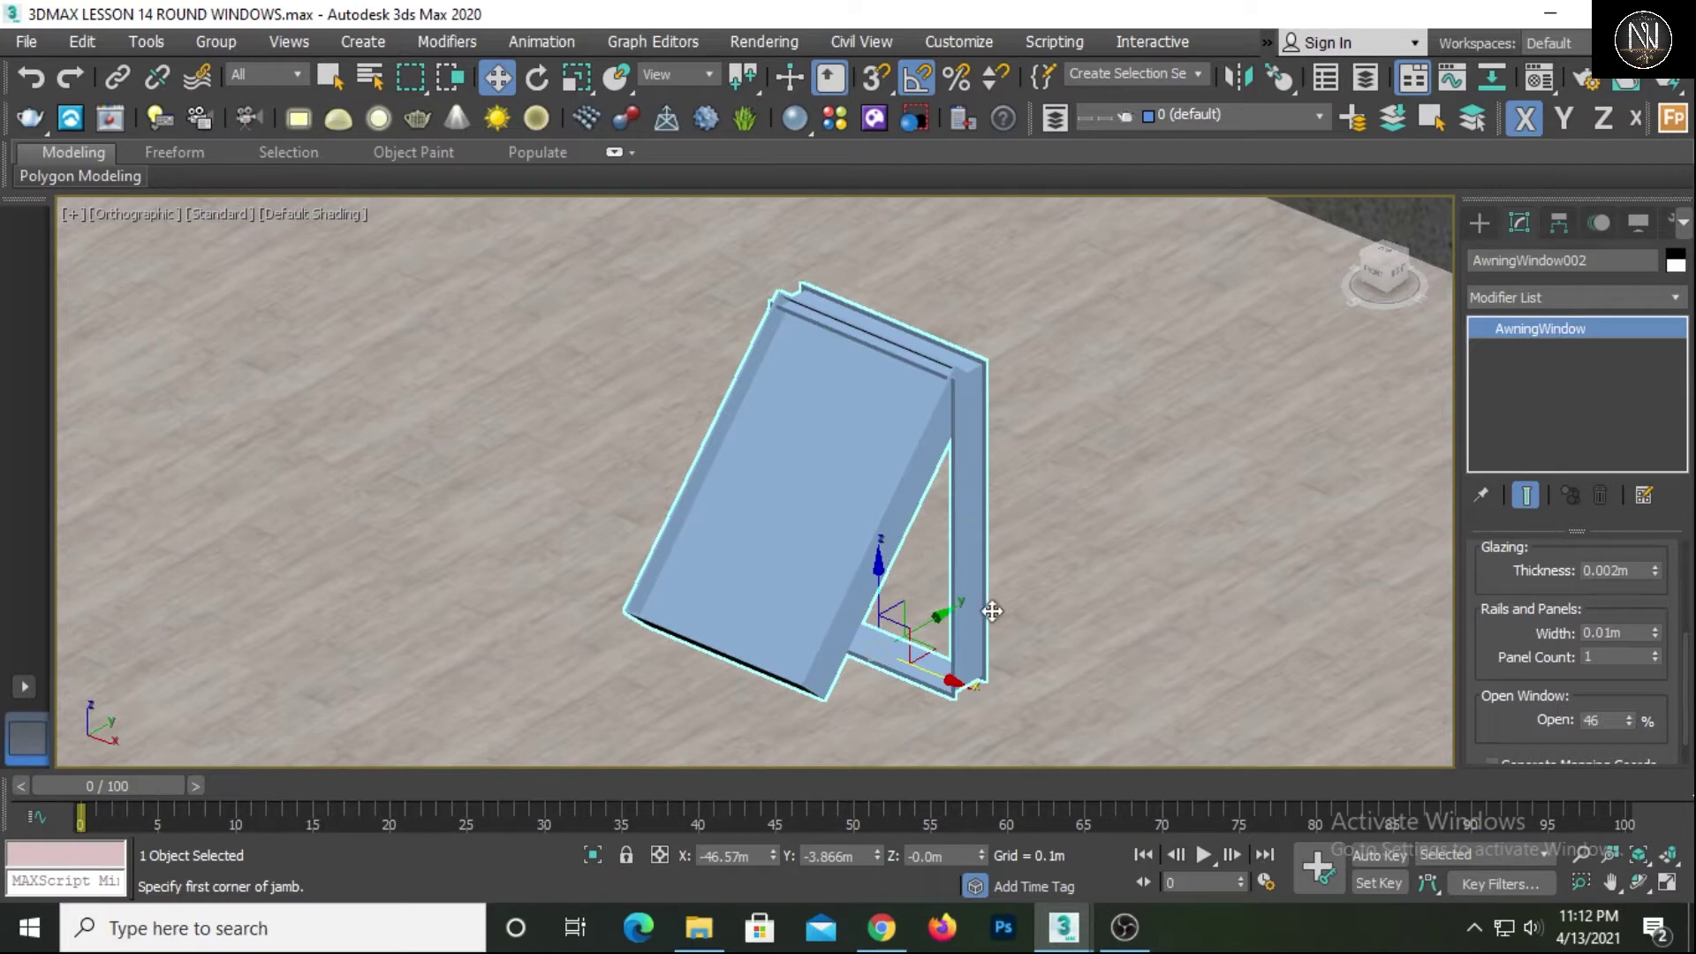
pyautogui.moveTo(1500, 576); pyautogui.dragTo(1499, 822)
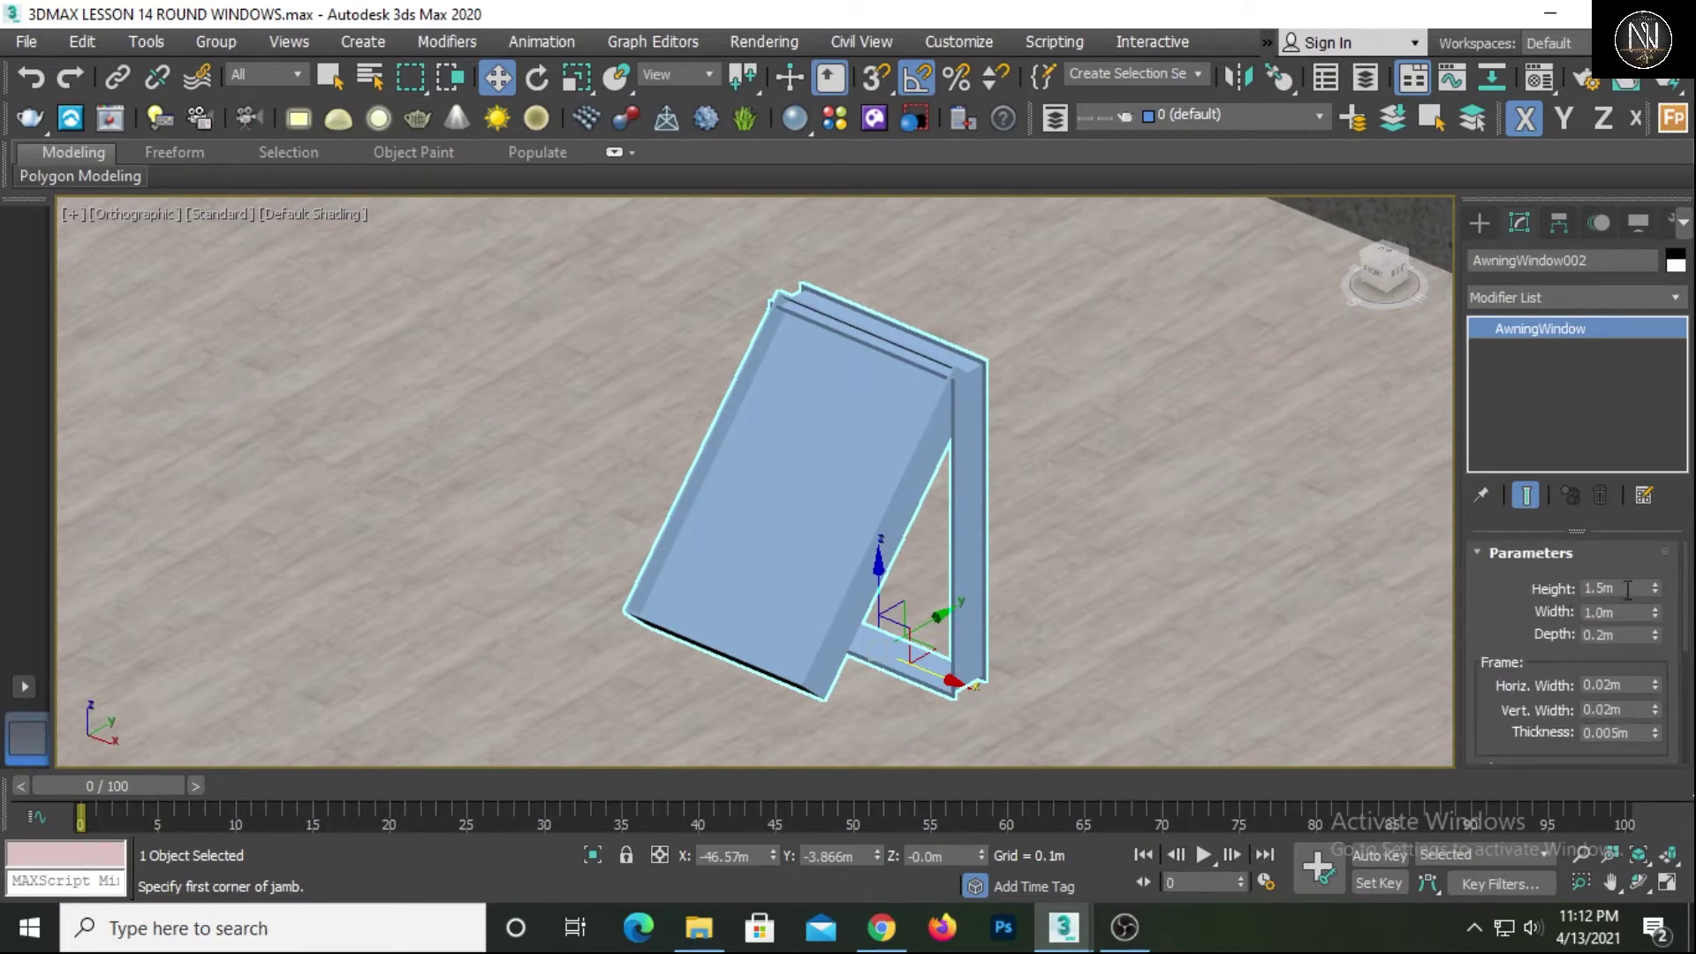
pyautogui.moveTo(1628, 590); pyautogui.dragTo(1589, 587)
pyautogui.write('3')
pyautogui.press('Return')
pyautogui.scroll(-4, 998, 541)
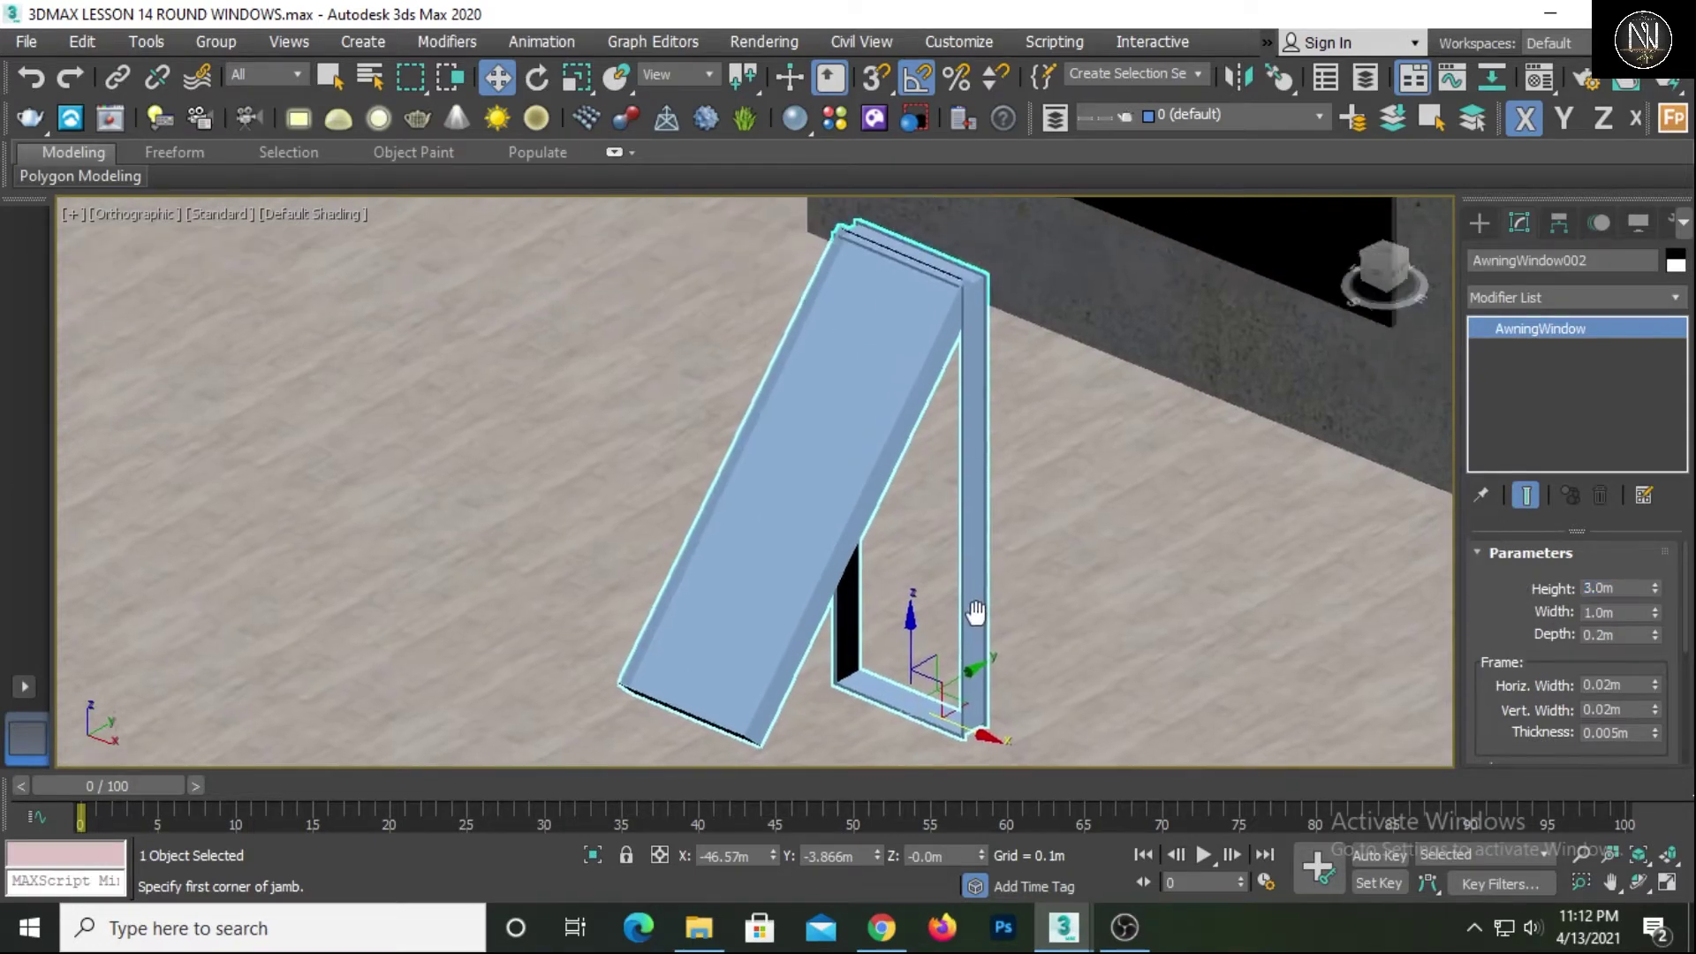
pyautogui.scroll(-2, 1396, 685)
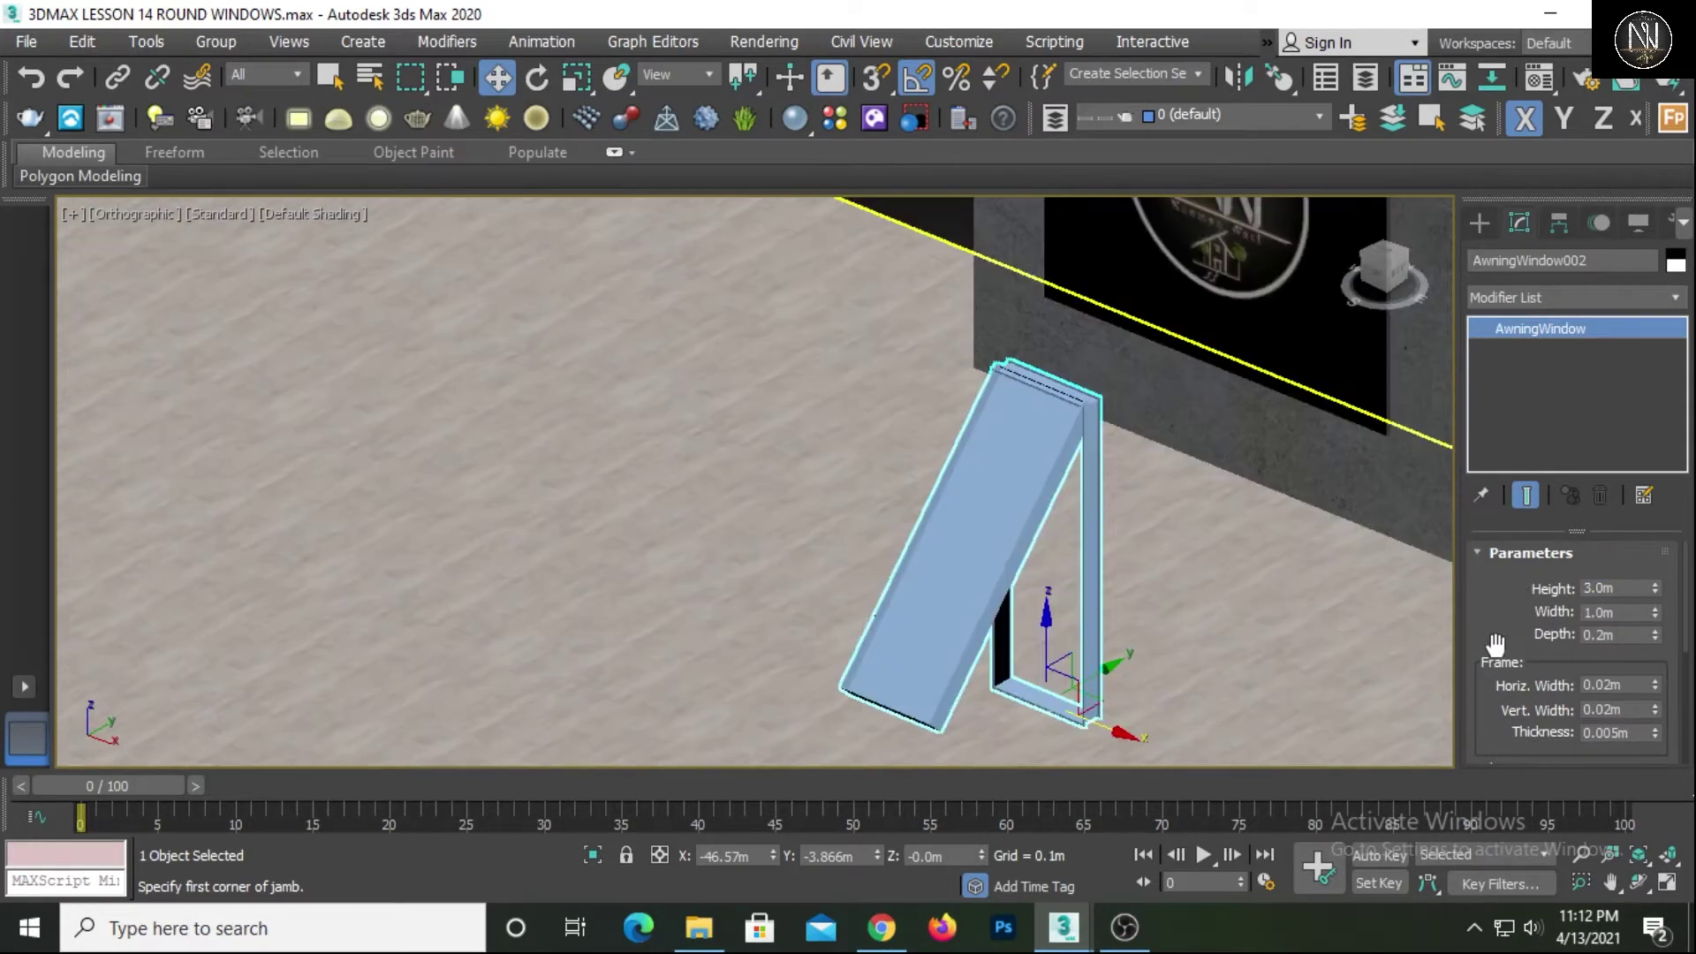
# Increase the awning window's panel count to 8
pyautogui.scroll(-10, 1494, 676)
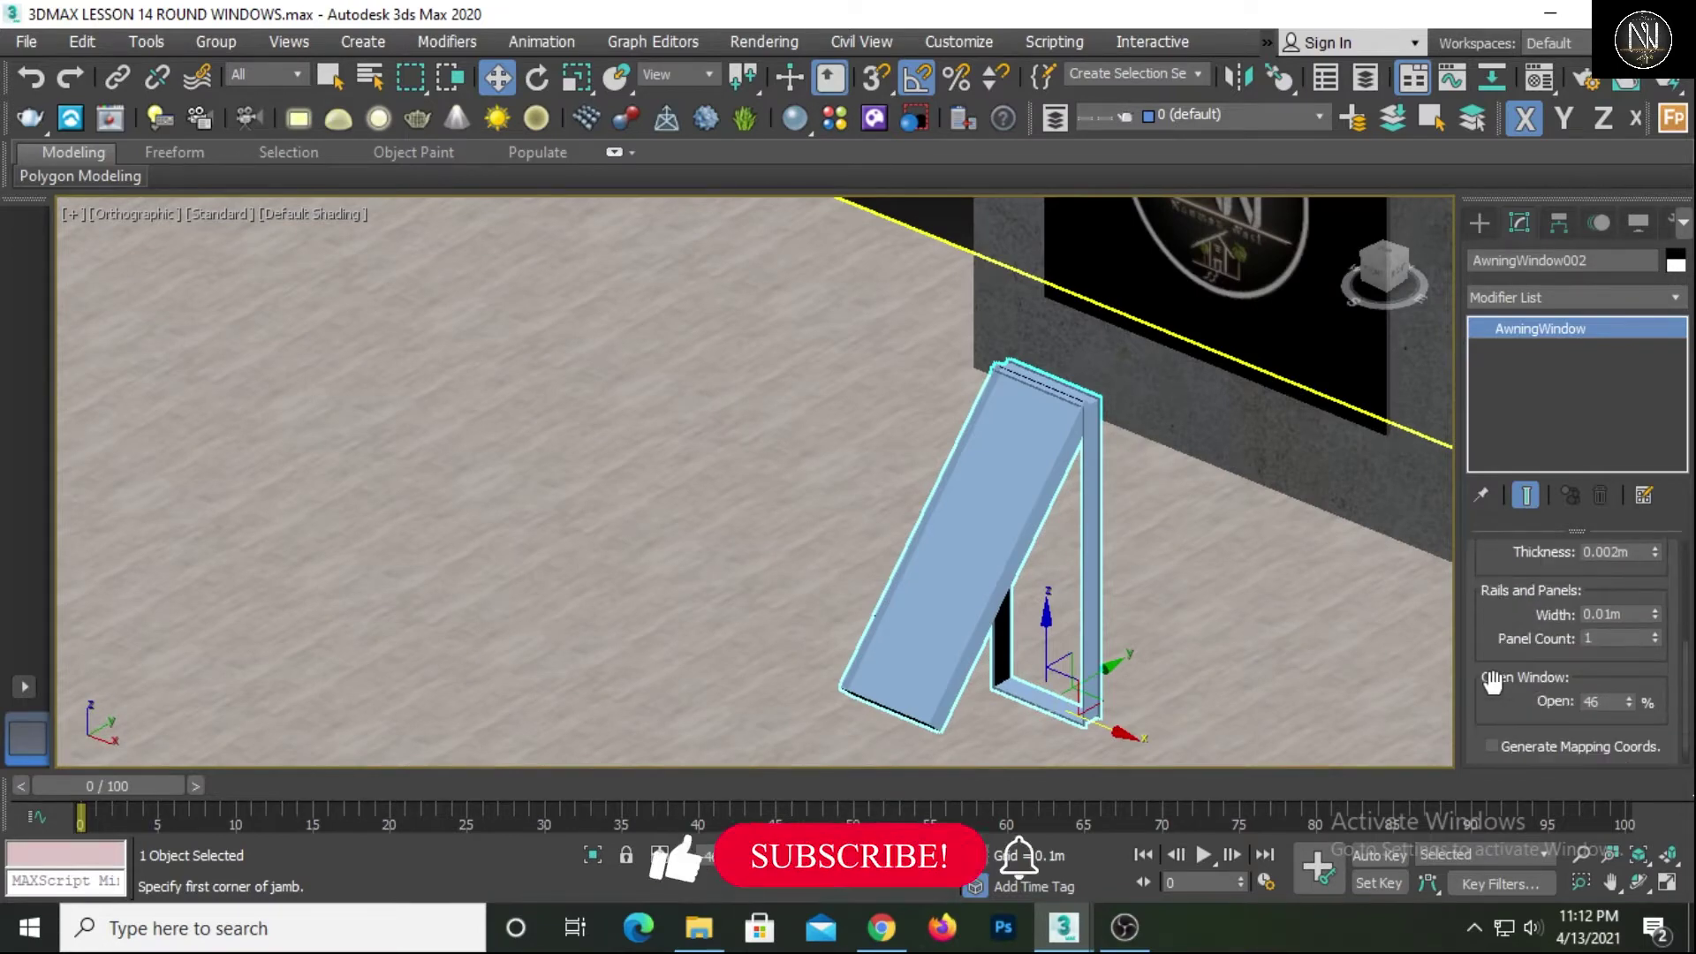
pyautogui.click(1655, 633)
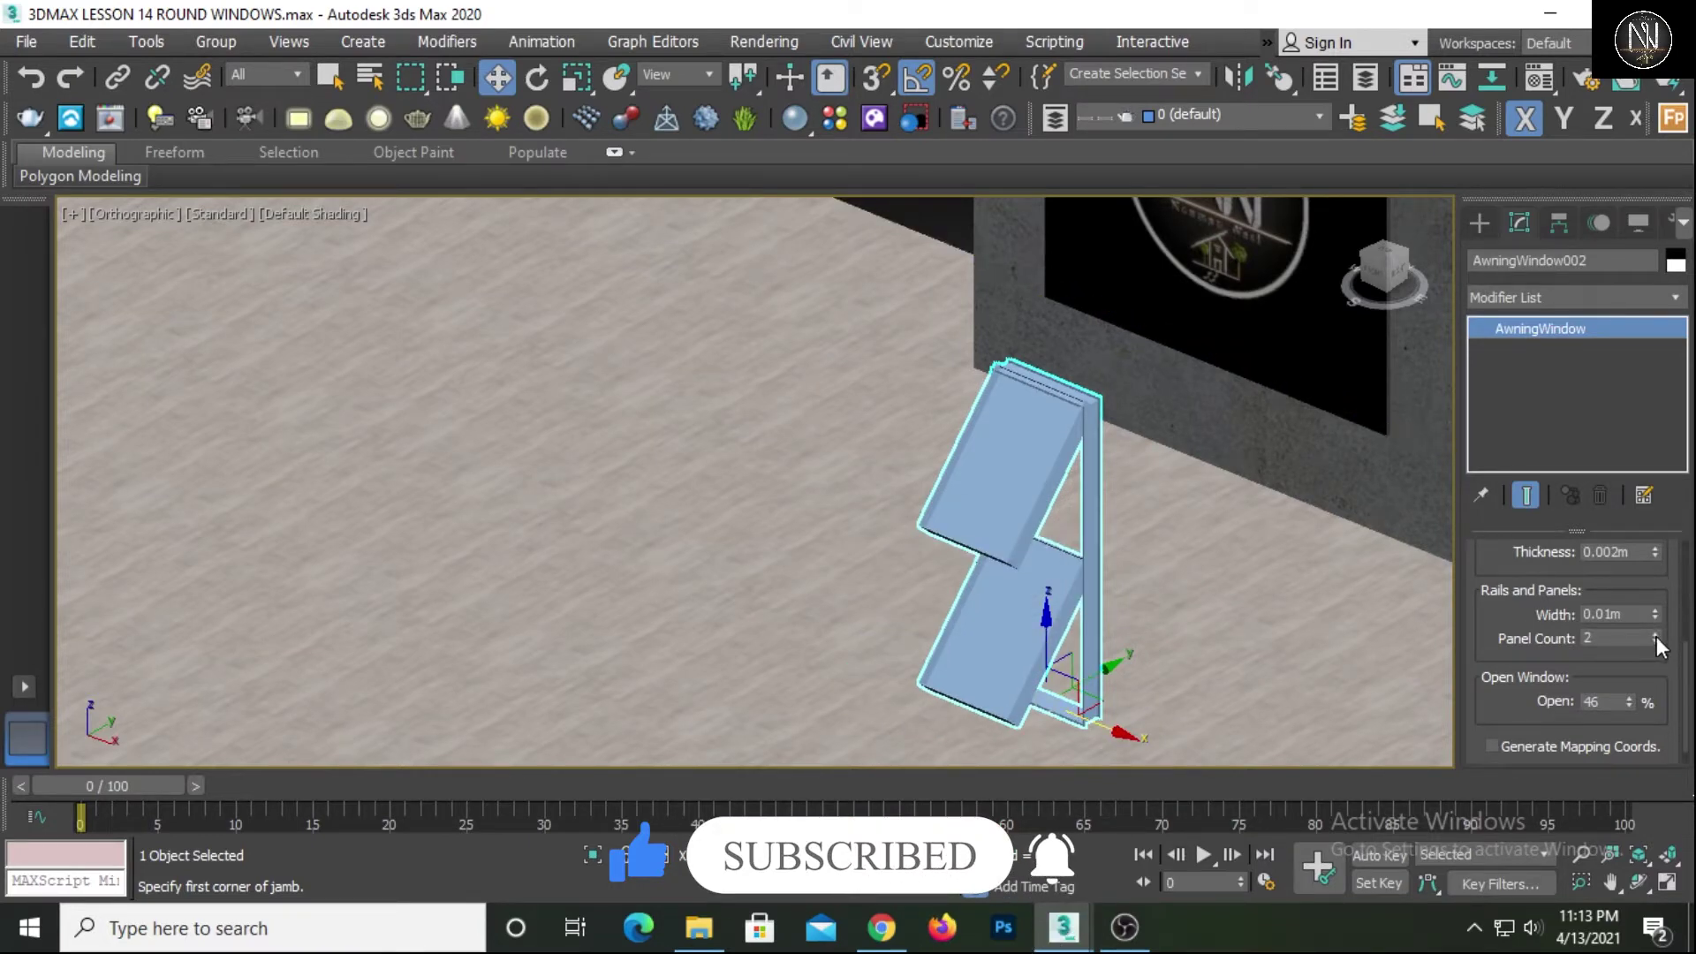
pyautogui.click(1656, 632)
pyautogui.moveTo(1113, 568)
pyautogui.keyDown('alt'); pyautogui.mouseDown(button='middle')
pyautogui.moveTo(1196, 560)
pyautogui.moveTo(1159, 528)
pyautogui.moveTo(878, 586)
pyautogui.moveTo(893, 613)
pyautogui.moveTo(1036, 594)
pyautogui.moveTo(1125, 556)
pyautogui.mouseUp(button='middle'); pyautogui.keyUp('alt')
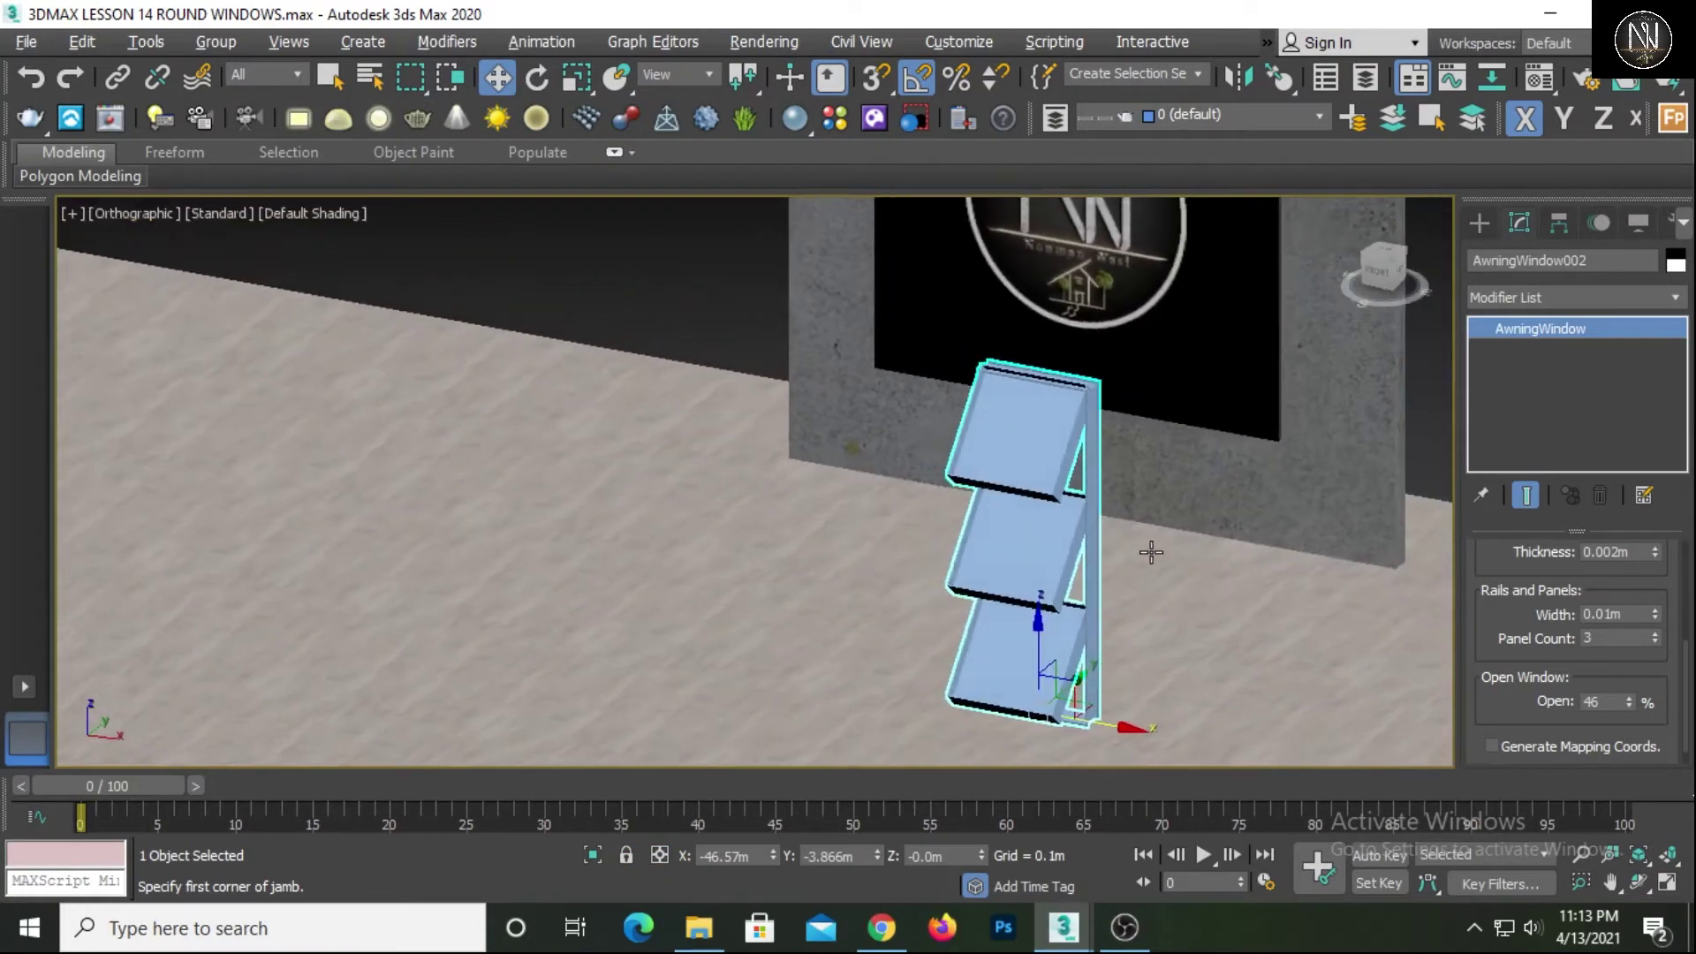
pyautogui.scroll(3, 1102, 591)
pyautogui.keyDown('alt'); pyautogui.moveTo(1118, 599); pyautogui.dragTo(1058, 610, button='middle'); pyautogui.keyUp('alt')
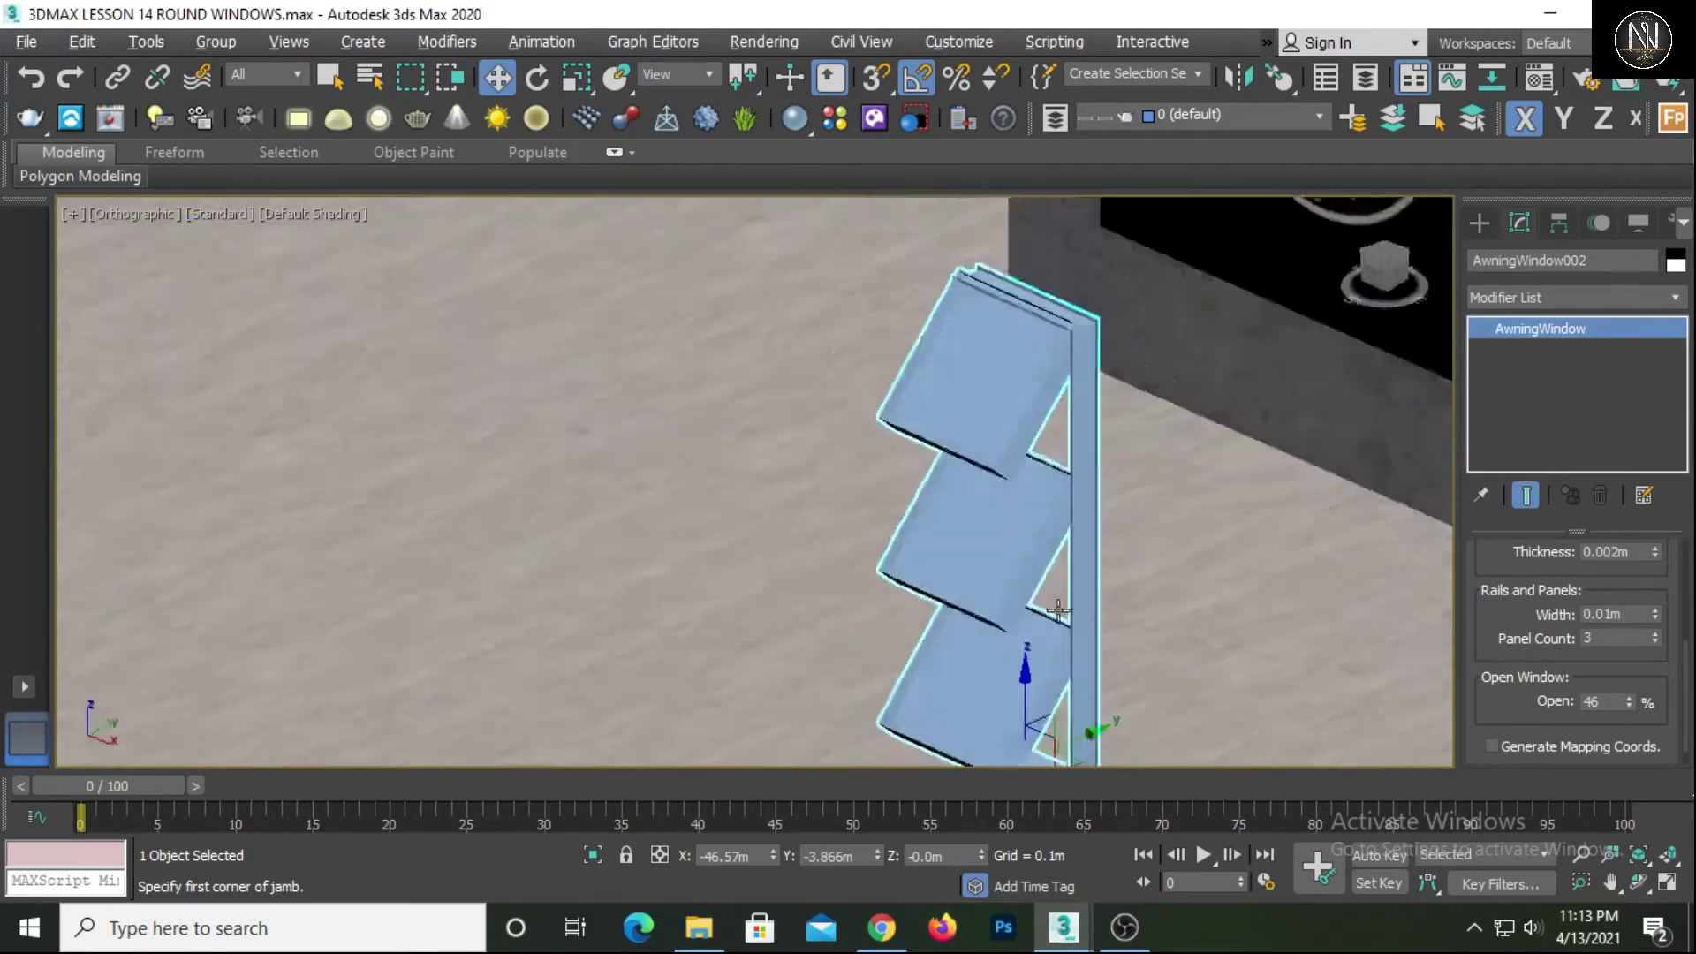
pyautogui.scroll(-5, 1016, 565)
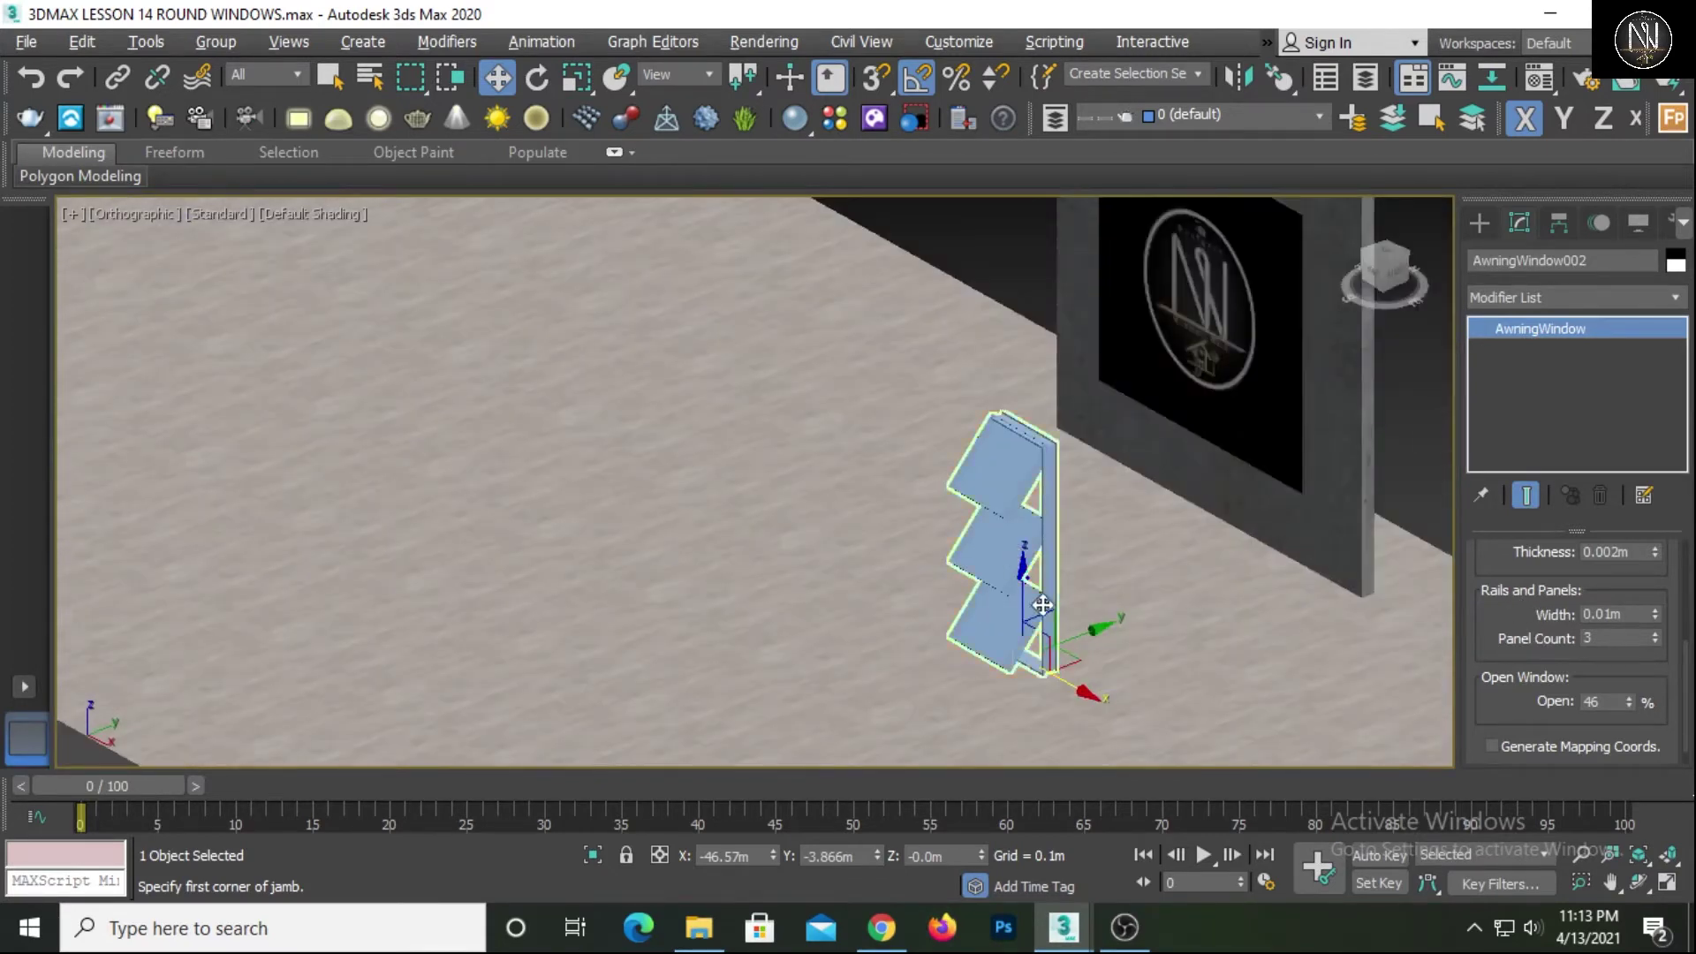
pyautogui.click(1657, 633)
pyautogui.click(1657, 633)
pyautogui.click(1657, 633)
pyautogui.click(1657, 633)
pyautogui.click(1657, 633)
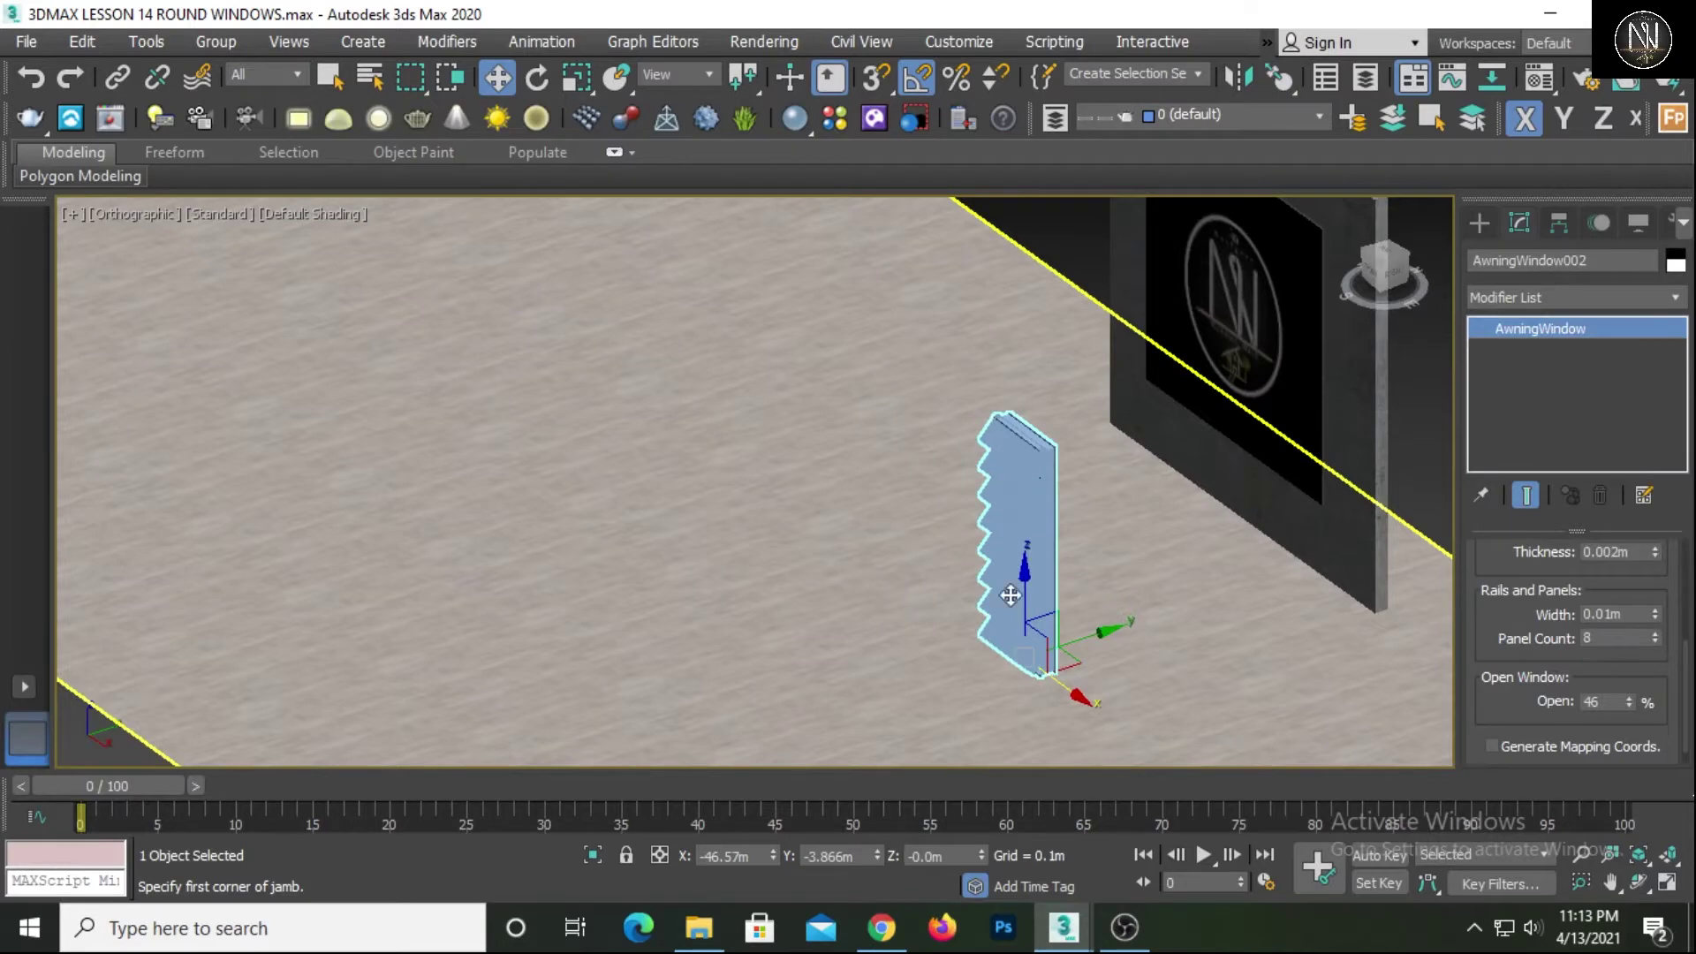
# Try depths of 0.1 m and 0.05 m for the eight-panel awning window
pyautogui.scroll(5, 1005, 583)
pyautogui.keyDown('alt'); pyautogui.moveTo(1006, 583); pyautogui.dragTo(1005, 544, button='middle'); pyautogui.keyUp('alt')
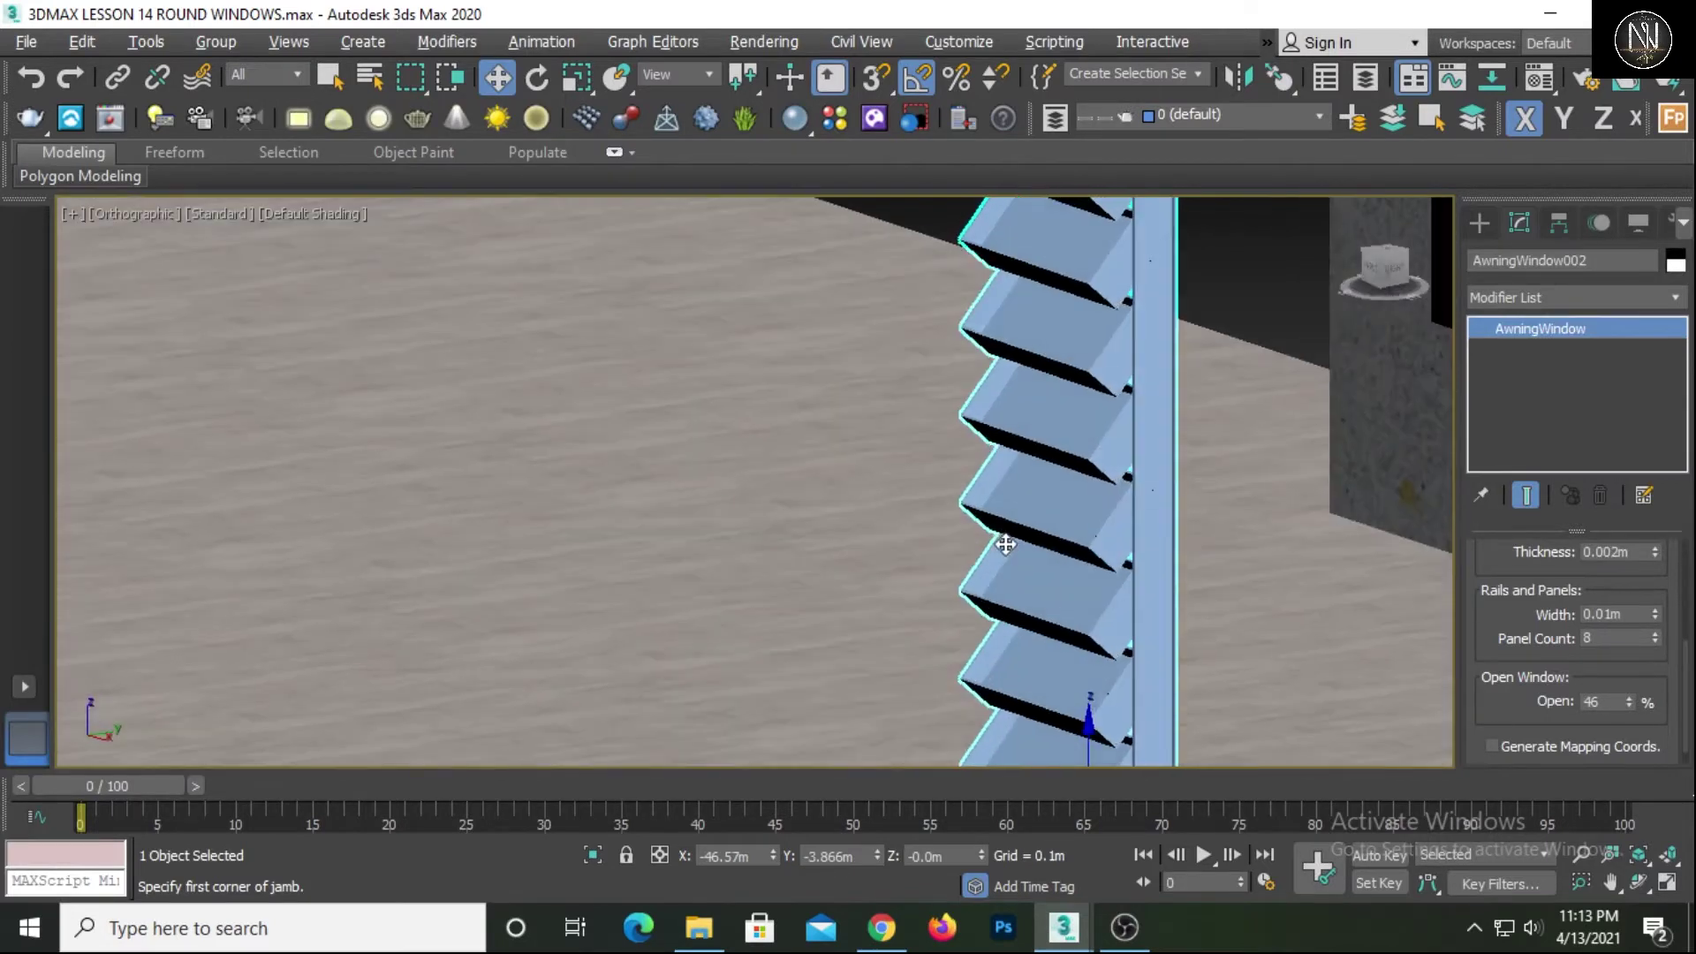
pyautogui.moveTo(1502, 563); pyautogui.dragTo(1491, 734)
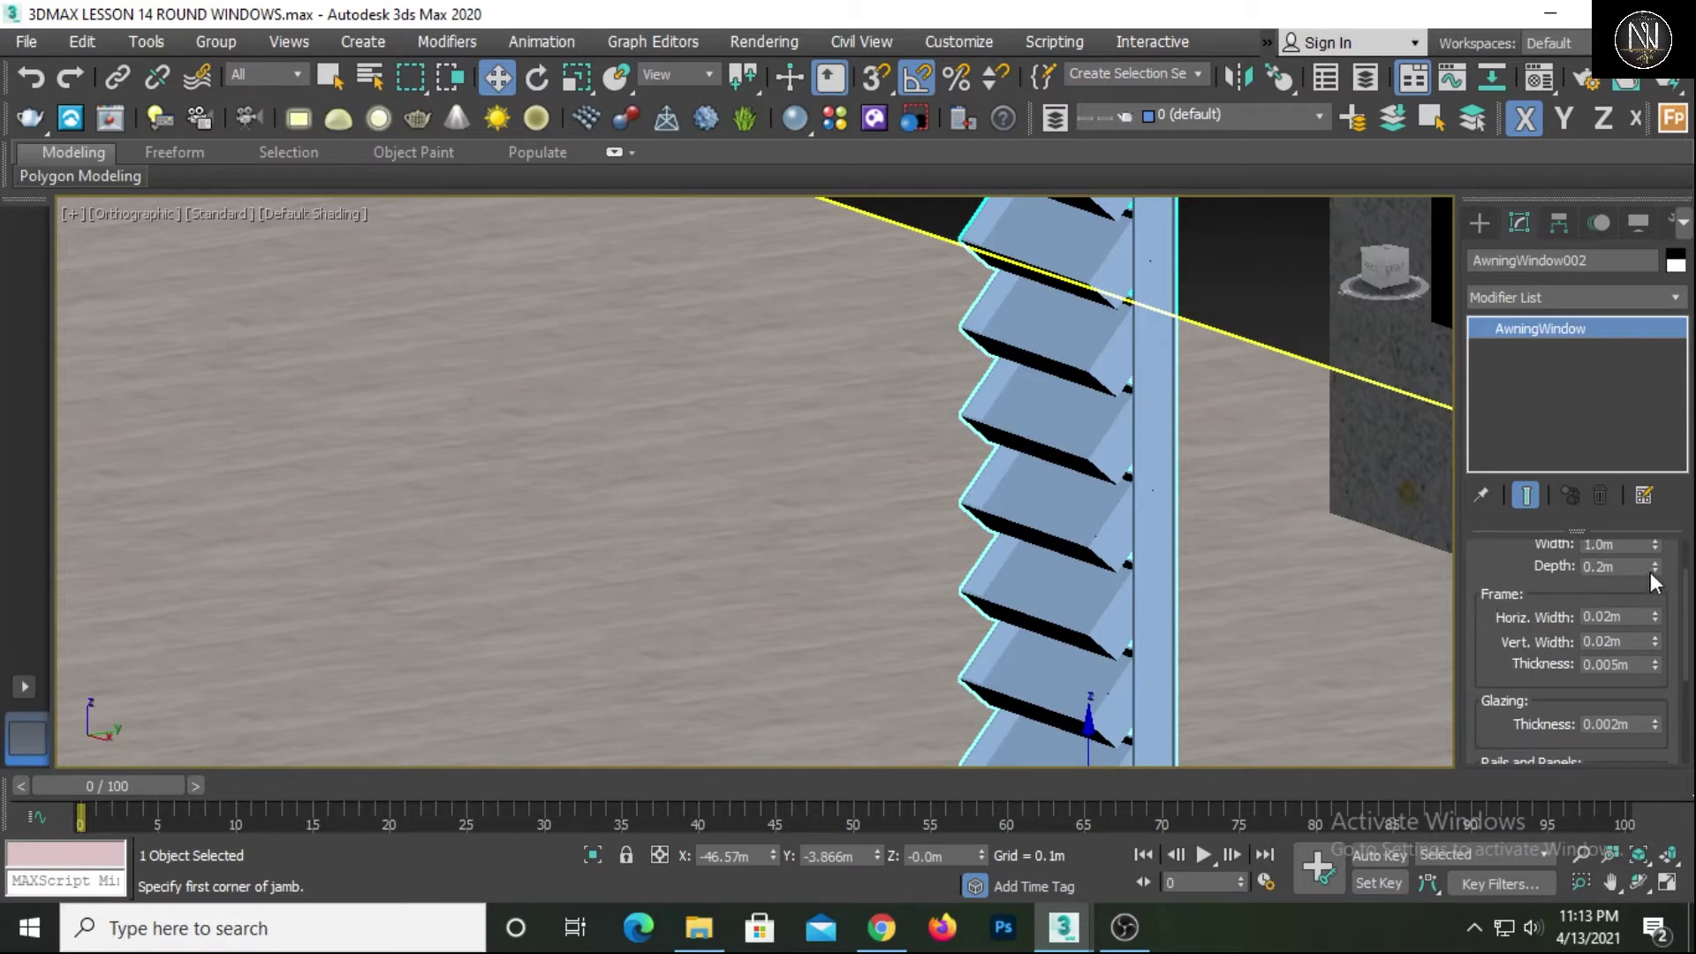
pyautogui.moveTo(1654, 572); pyautogui.dragTo(1656, 616)
pyautogui.hotkey('ctrl', 'z')
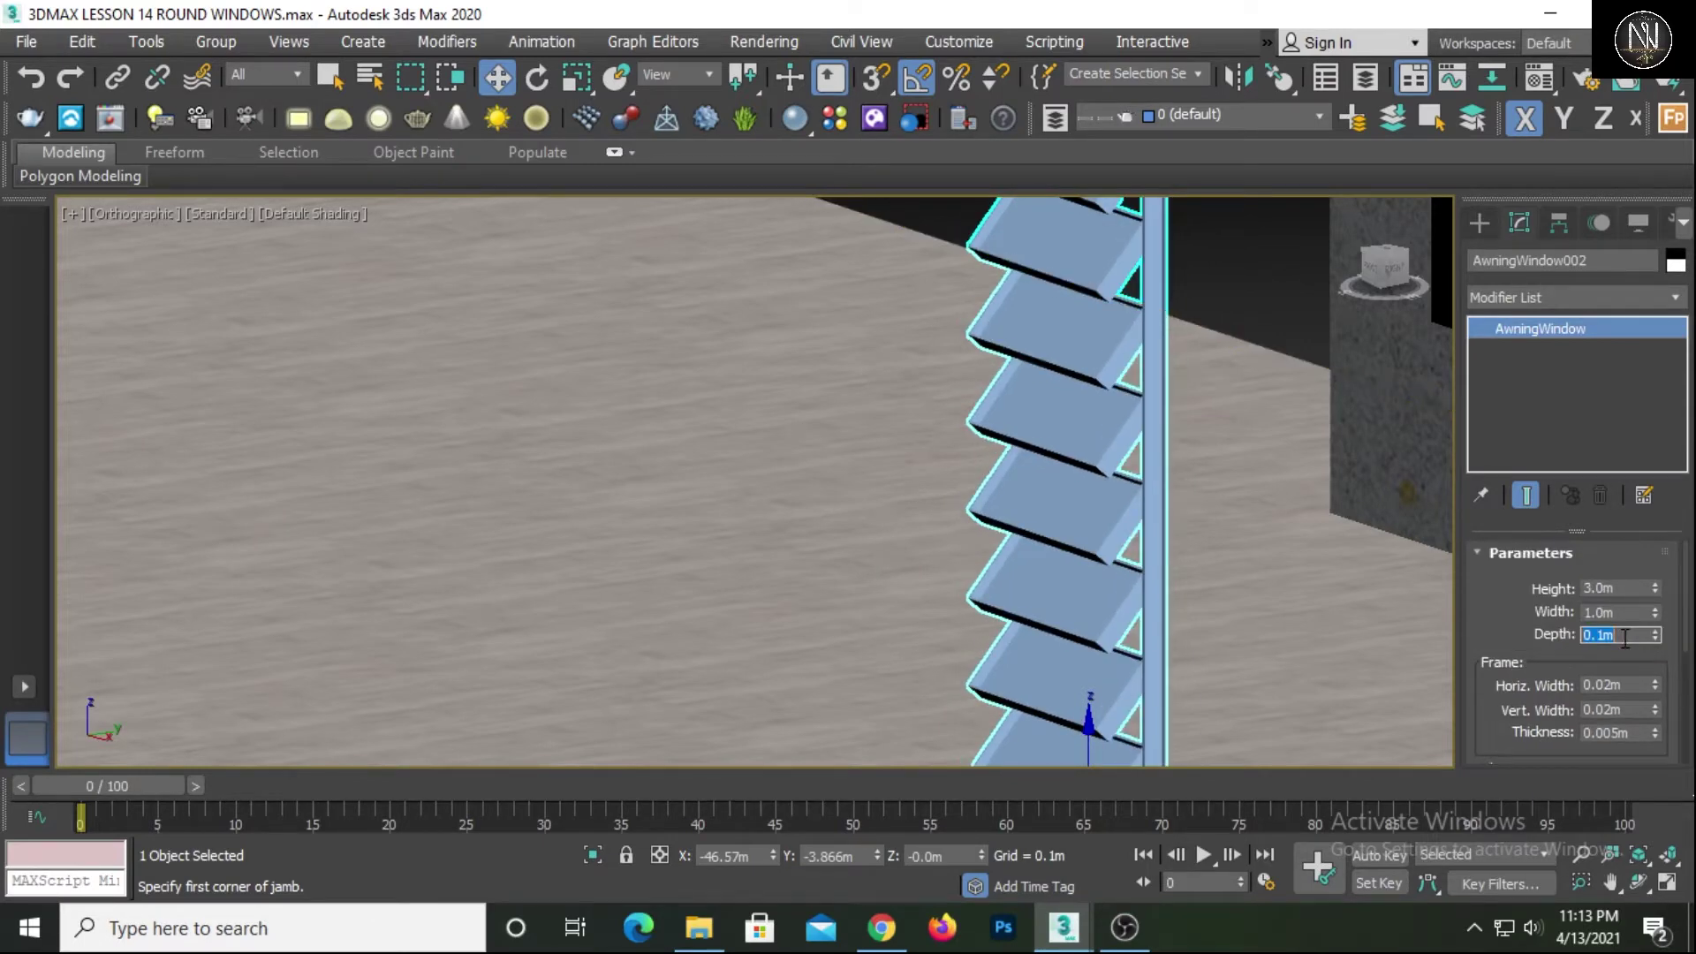
pyautogui.press('Return')
pyautogui.write('.1')
pyautogui.press('Return')
pyautogui.write('.05')
pyautogui.press('Return')
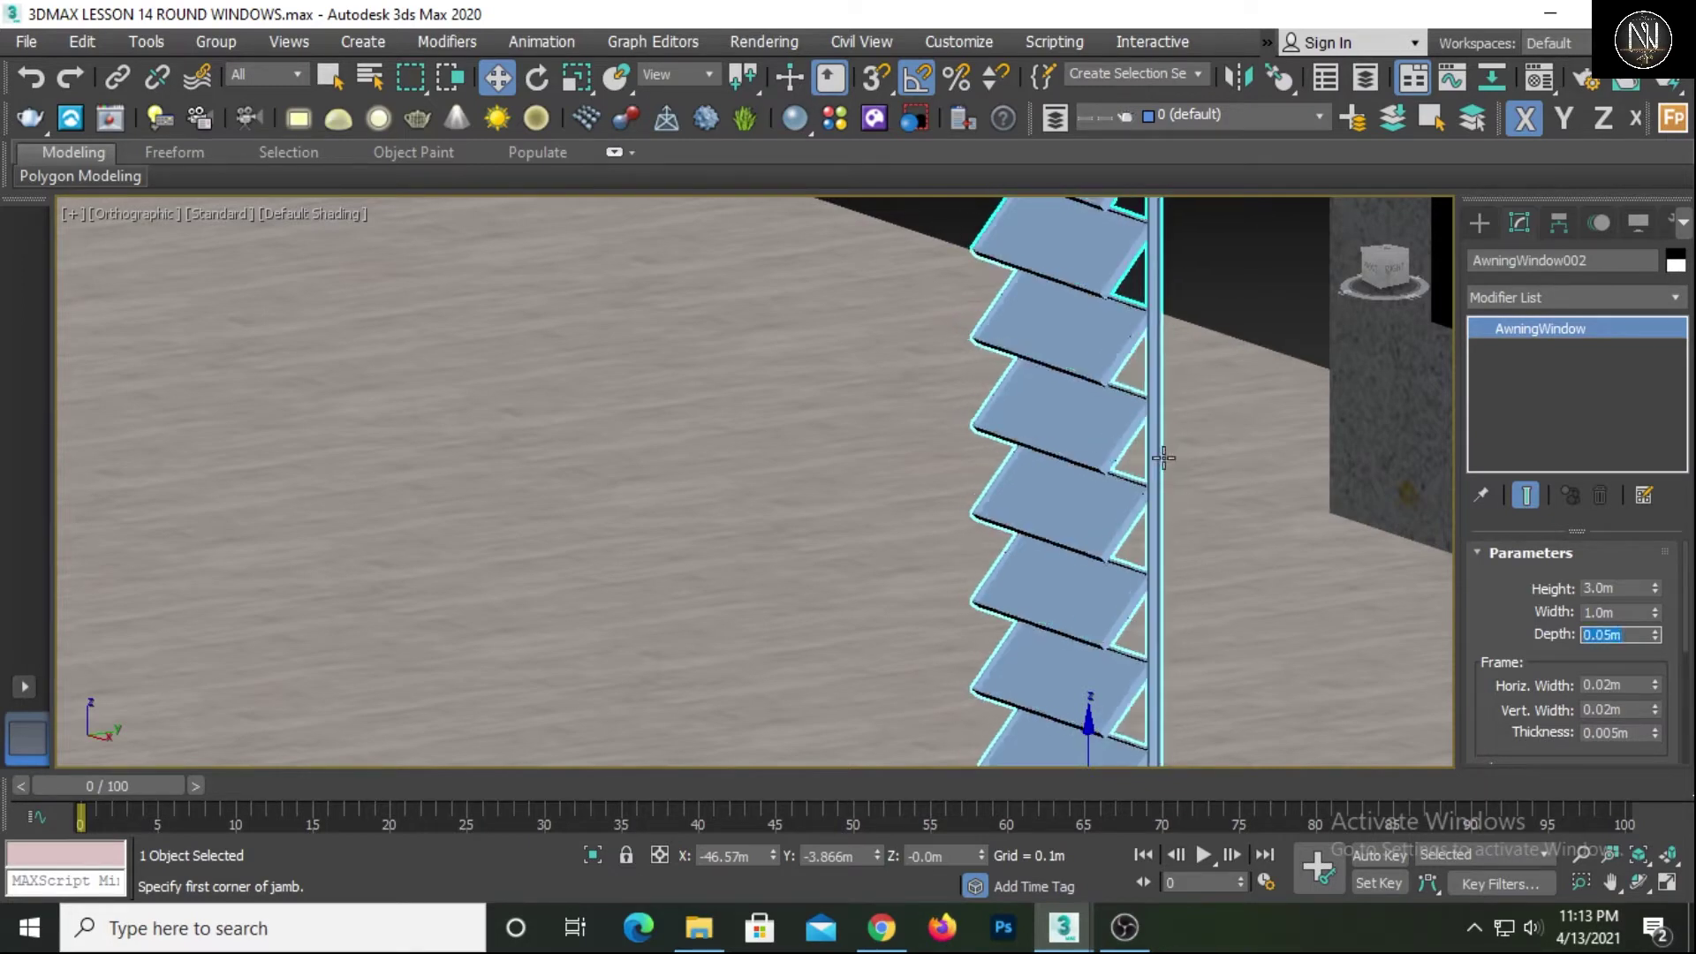
# Set the awning window's depth to 0.08 m
pyautogui.scroll(5, 1135, 440)
pyautogui.scroll(-4, 1087, 464)
pyautogui.keyDown('alt'); pyautogui.moveTo(1088, 469); pyautogui.dragTo(1449, 484, button='middle'); pyautogui.keyUp('alt')
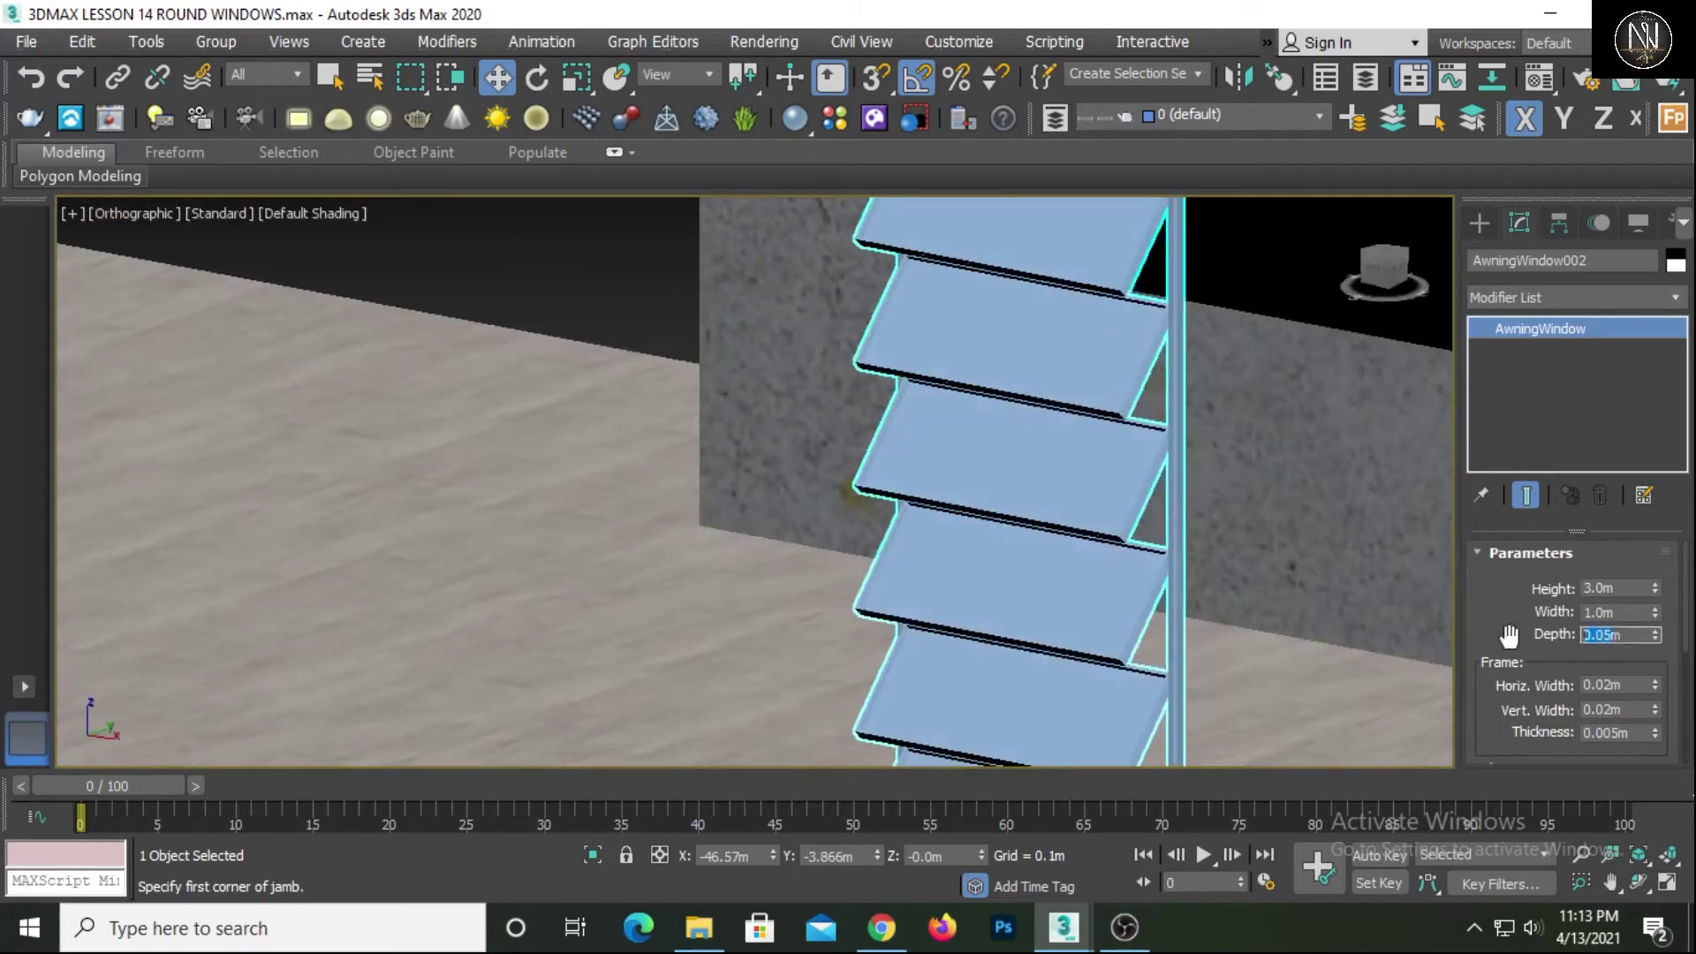
pyautogui.write('.08')
pyautogui.press('Return')
pyautogui.moveTo(1161, 512)
pyautogui.keyDown('alt'); pyautogui.mouseDown(button='middle')
pyautogui.moveTo(1075, 504)
pyautogui.moveTo(1135, 526)
pyautogui.mouseUp(button='middle'); pyautogui.keyUp('alt')
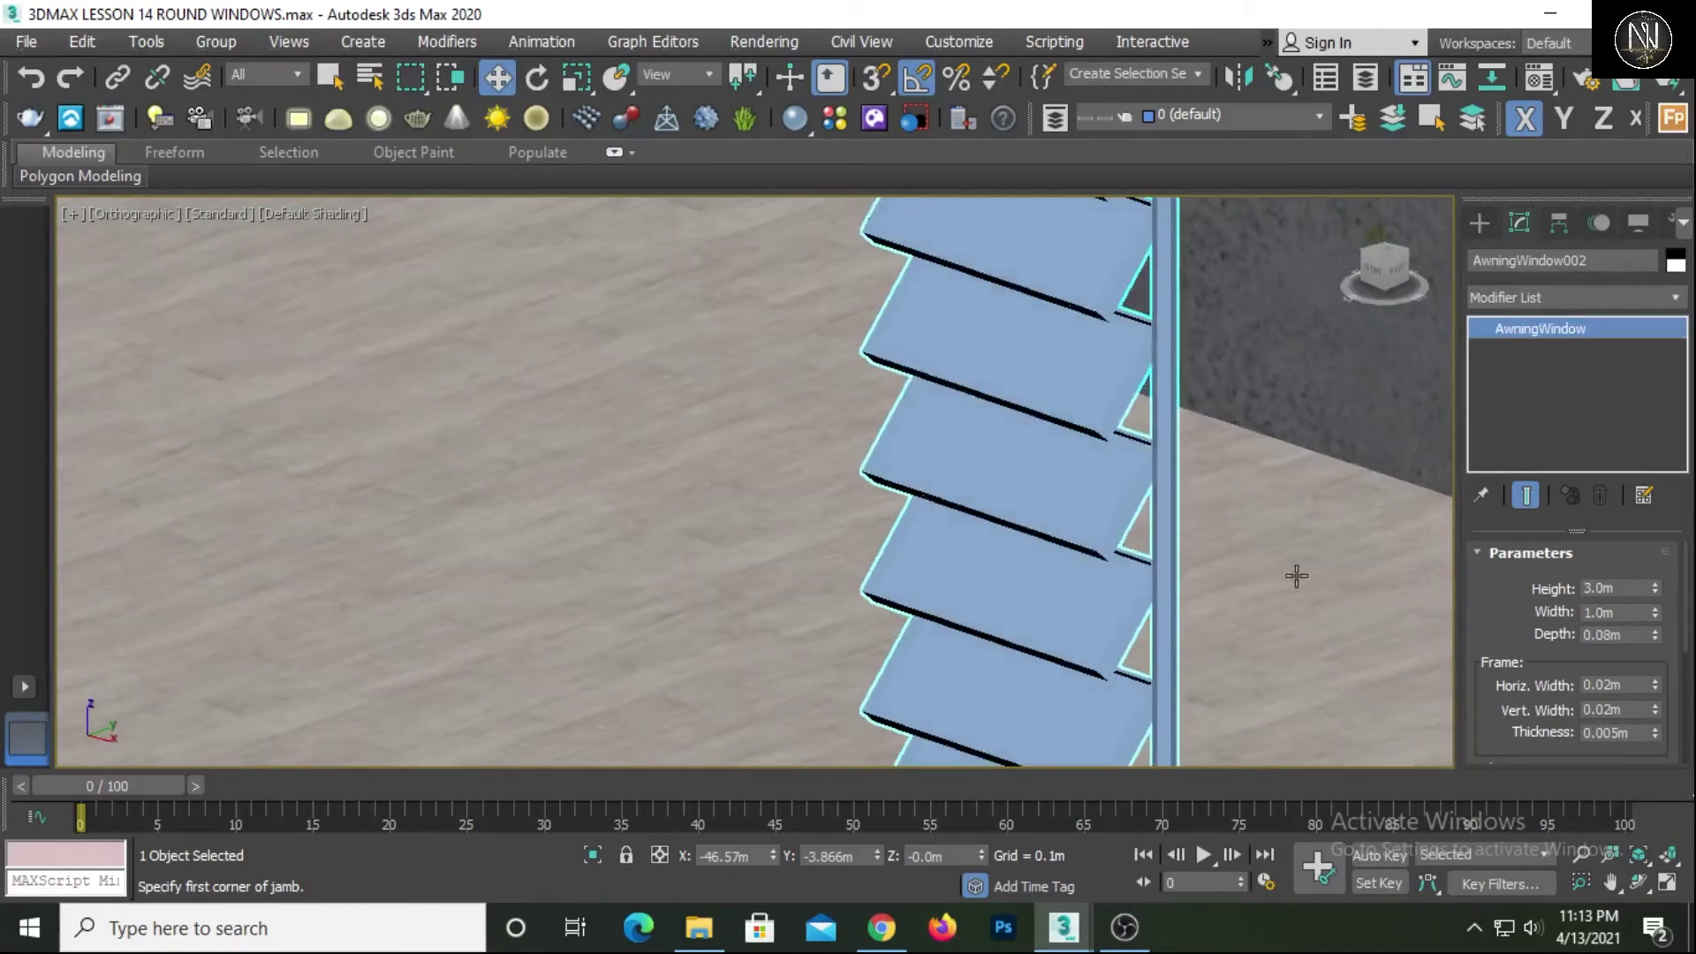
# Set the horizontal width of the awning window's frame to 0.1 m
pyautogui.doubleClick(1624, 685)
pyautogui.write('.1')
pyautogui.press('Tab')
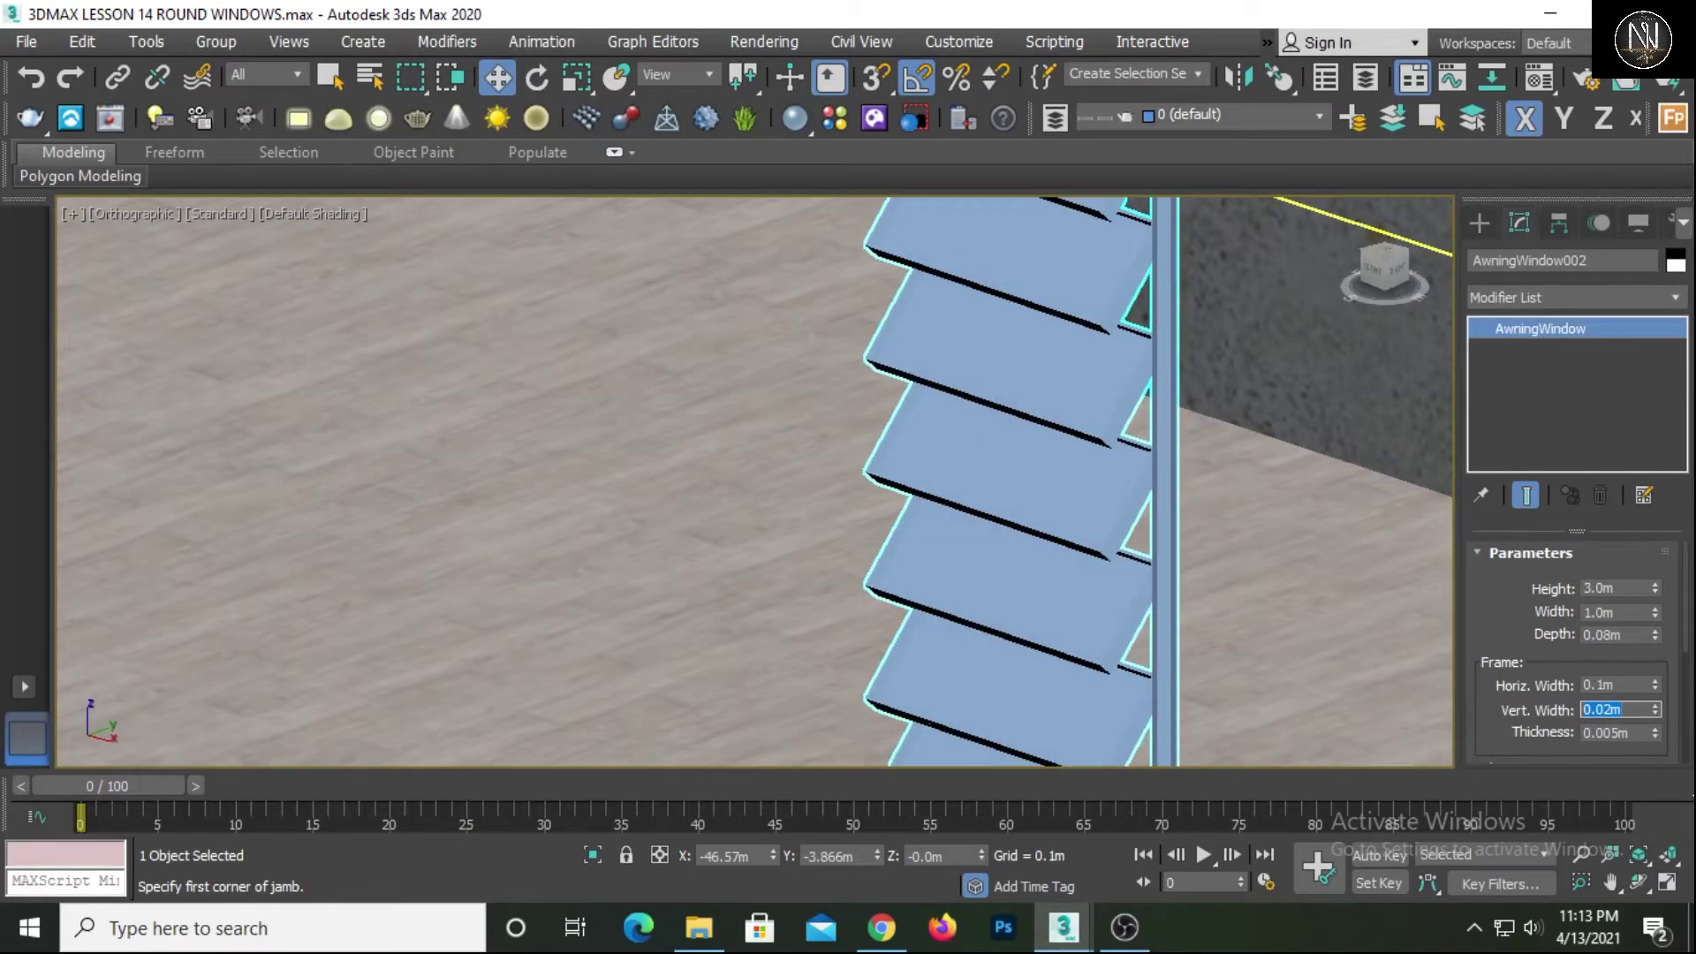
# Try different vertical widths for the awning window's frame
pyautogui.keyDown('alt'); pyautogui.moveTo(1248, 541); pyautogui.dragTo(1302, 447, button='middle'); pyautogui.keyUp('alt')
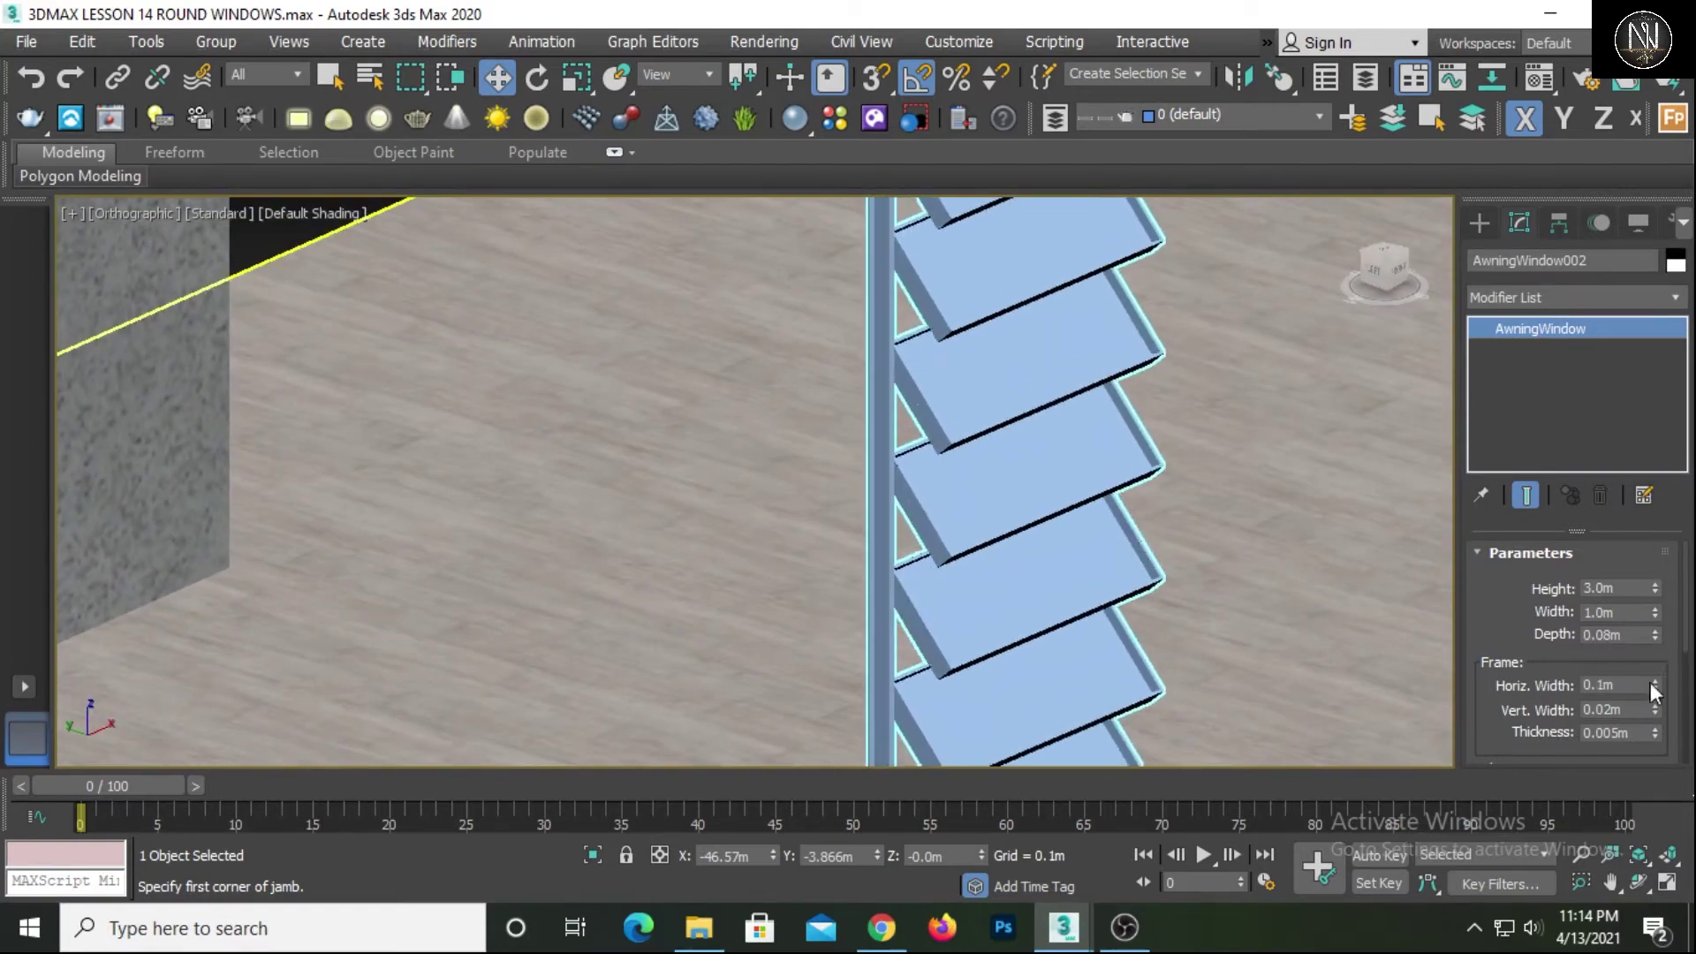
pyautogui.moveTo(1657, 709); pyautogui.dragTo(1626, 503)
pyautogui.rightClick(1625, 504)
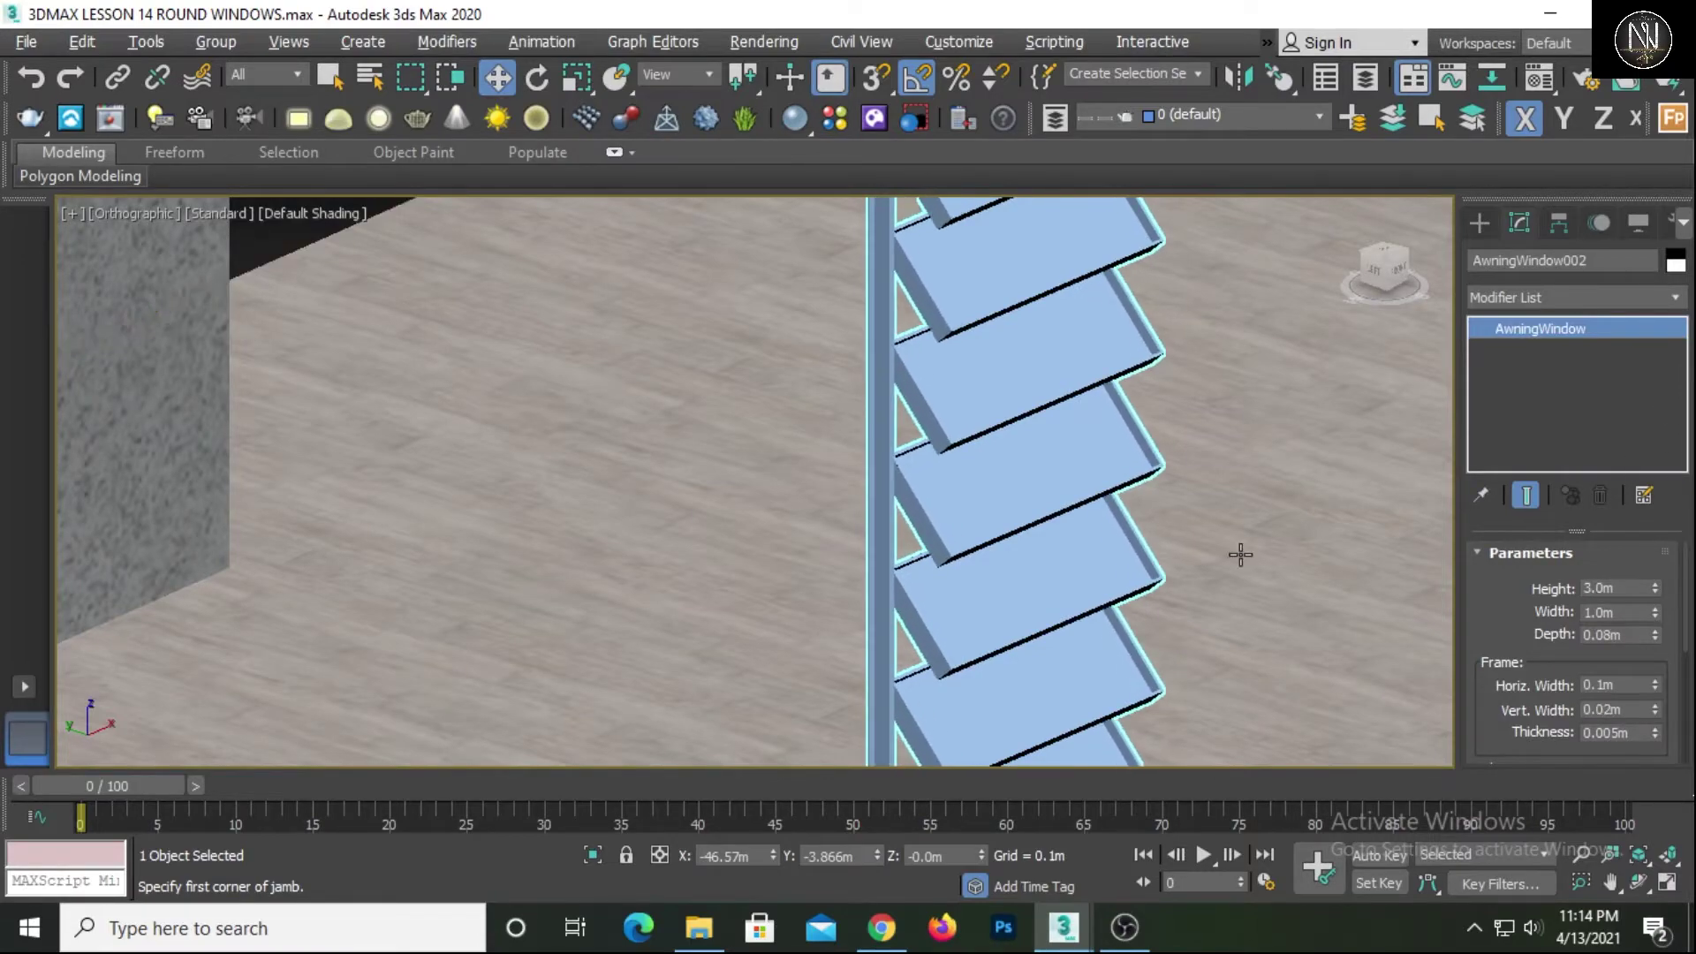
pyautogui.keyDown('alt'); pyautogui.moveTo(1237, 553); pyautogui.dragTo(1179, 700, button='middle'); pyautogui.keyUp('alt')
pyautogui.scroll(-3, 1184, 632)
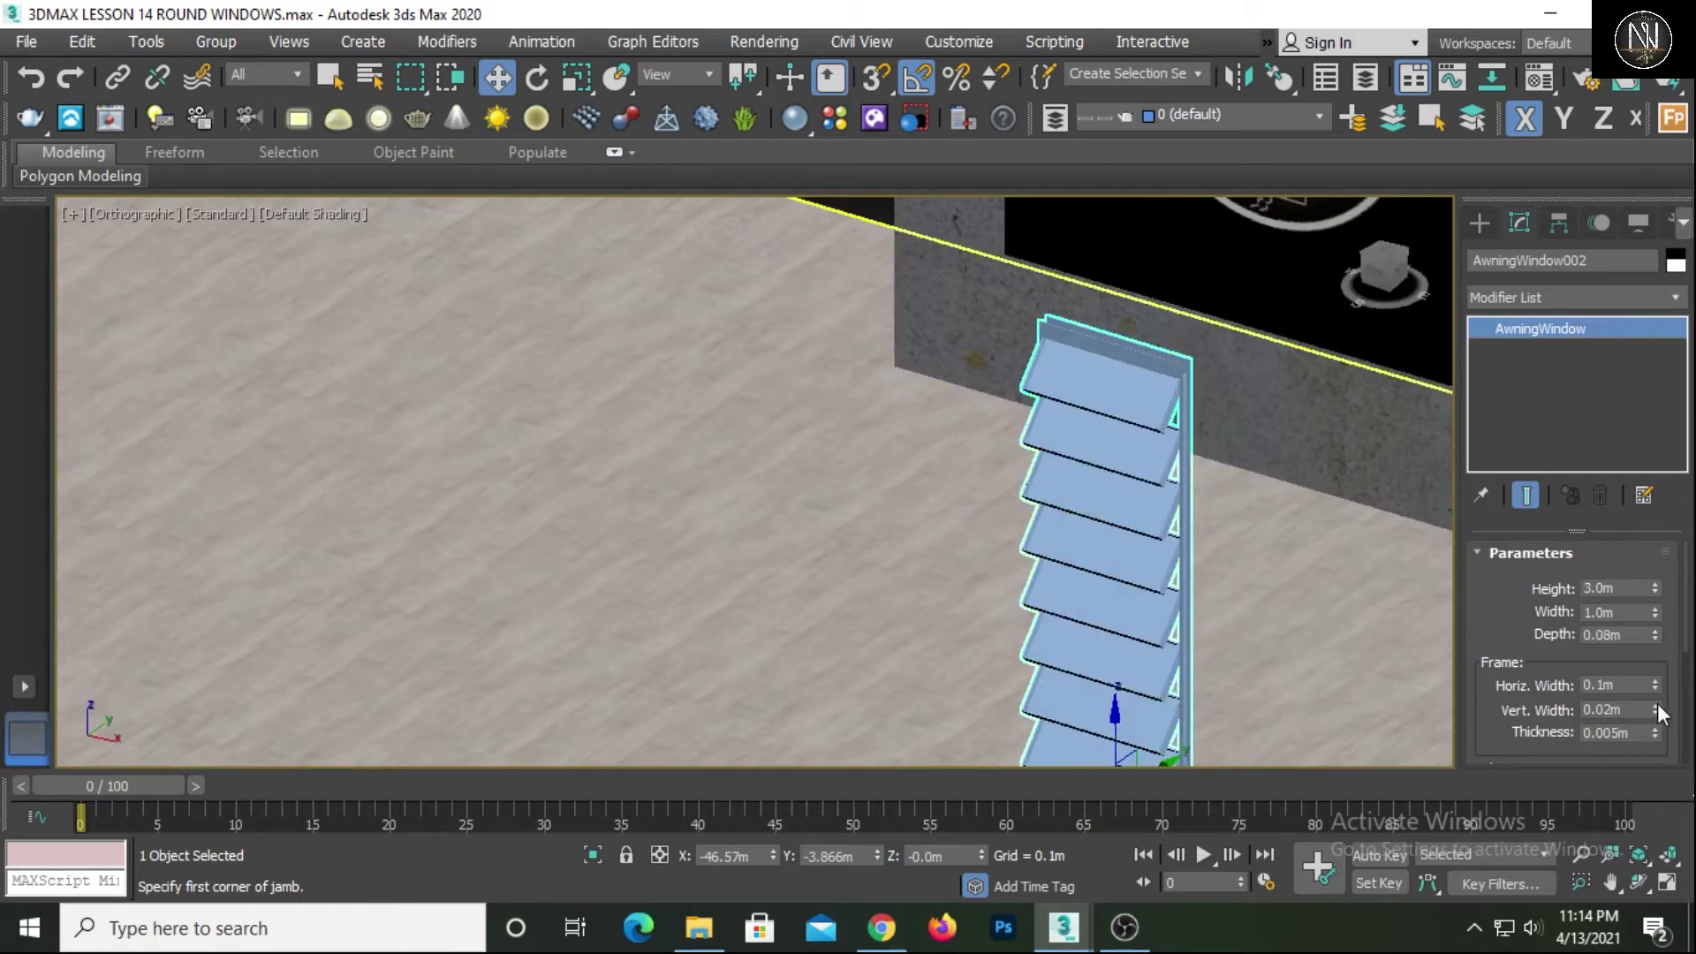
pyautogui.moveTo(1655, 708); pyautogui.dragTo(1655, 693)
pyautogui.moveTo(1655, 555); pyautogui.dragTo(1661, 642)
pyautogui.moveTo(1658, 708); pyautogui.dragTo(1640, 391)
pyautogui.scroll(2, 1210, 564)
pyautogui.keyDown('alt'); pyautogui.moveTo(1205, 568); pyautogui.dragTo(1102, 557, button='middle'); pyautogui.keyUp('alt')
pyautogui.scroll(-3, 1209, 549)
# Create a casement window beside the awning window, about 1.54 m wide, 0.27 m deep and 2.21 m high
pyautogui.click(1481, 221)
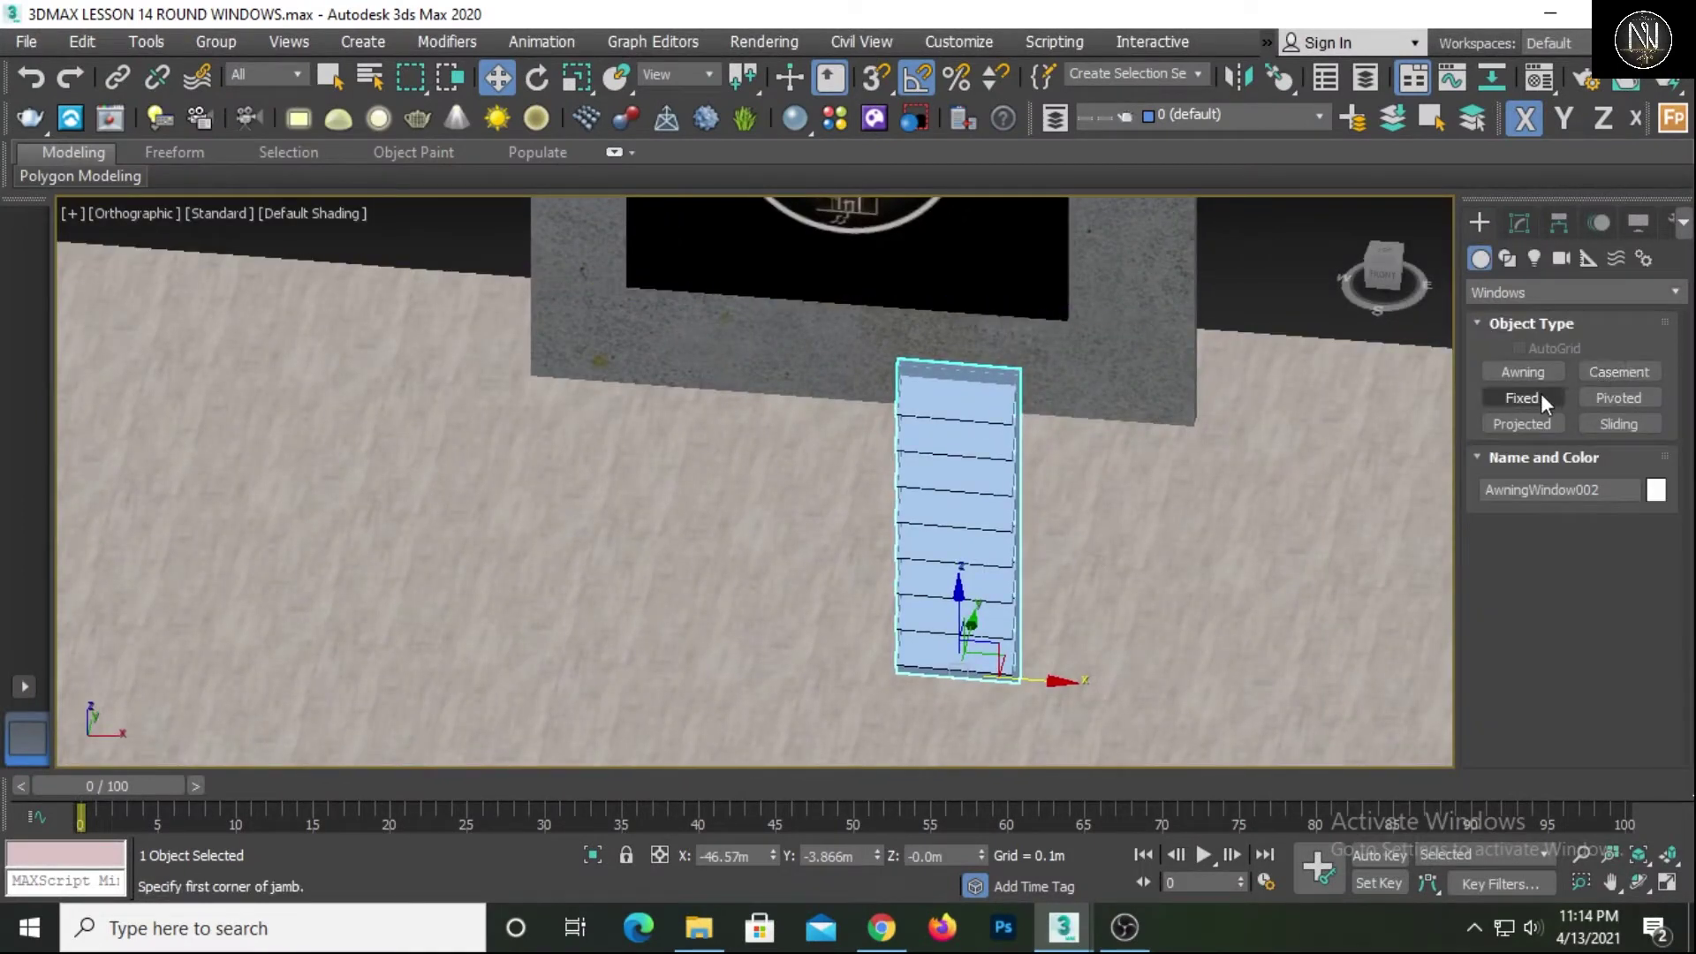
pyautogui.click(1604, 374)
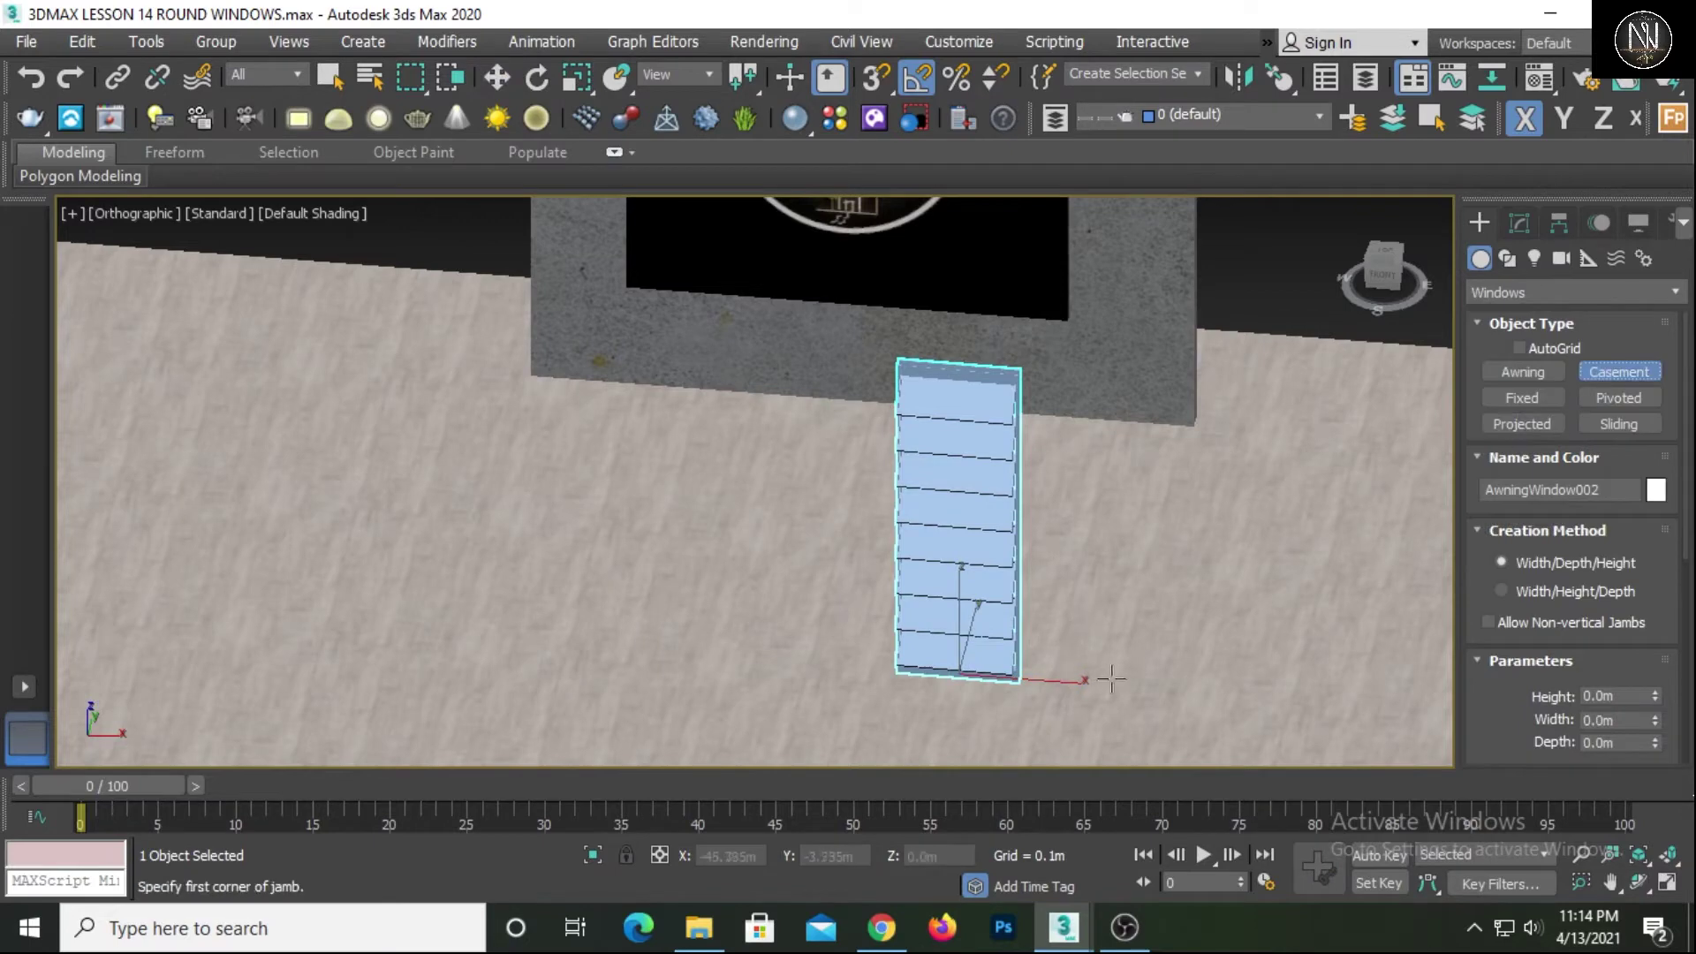
pyautogui.moveTo(1111, 680); pyautogui.dragTo(1297, 696)
pyautogui.click(1291, 675)
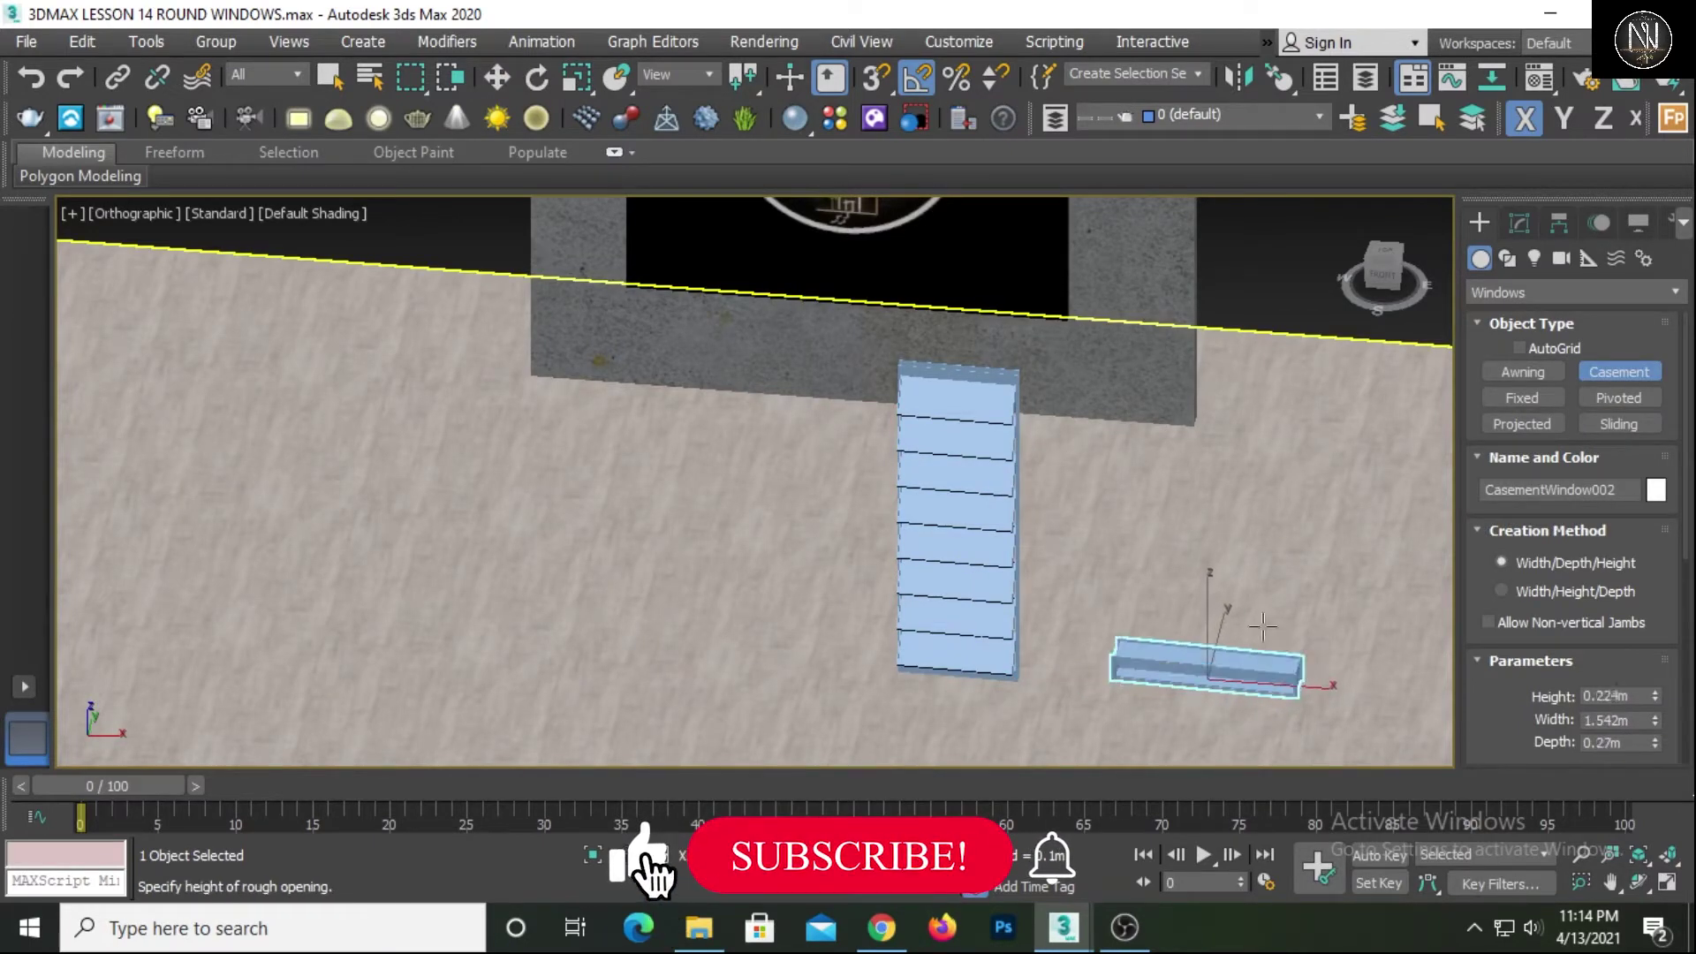
pyautogui.click(1206, 420)
pyautogui.press('w')
pyautogui.keyDown('alt'); pyautogui.moveTo(1219, 557); pyautogui.dragTo(1211, 637, button='middle'); pyautogui.keyUp('alt')
pyautogui.moveTo(1209, 591); pyautogui.dragTo(1210, 589)
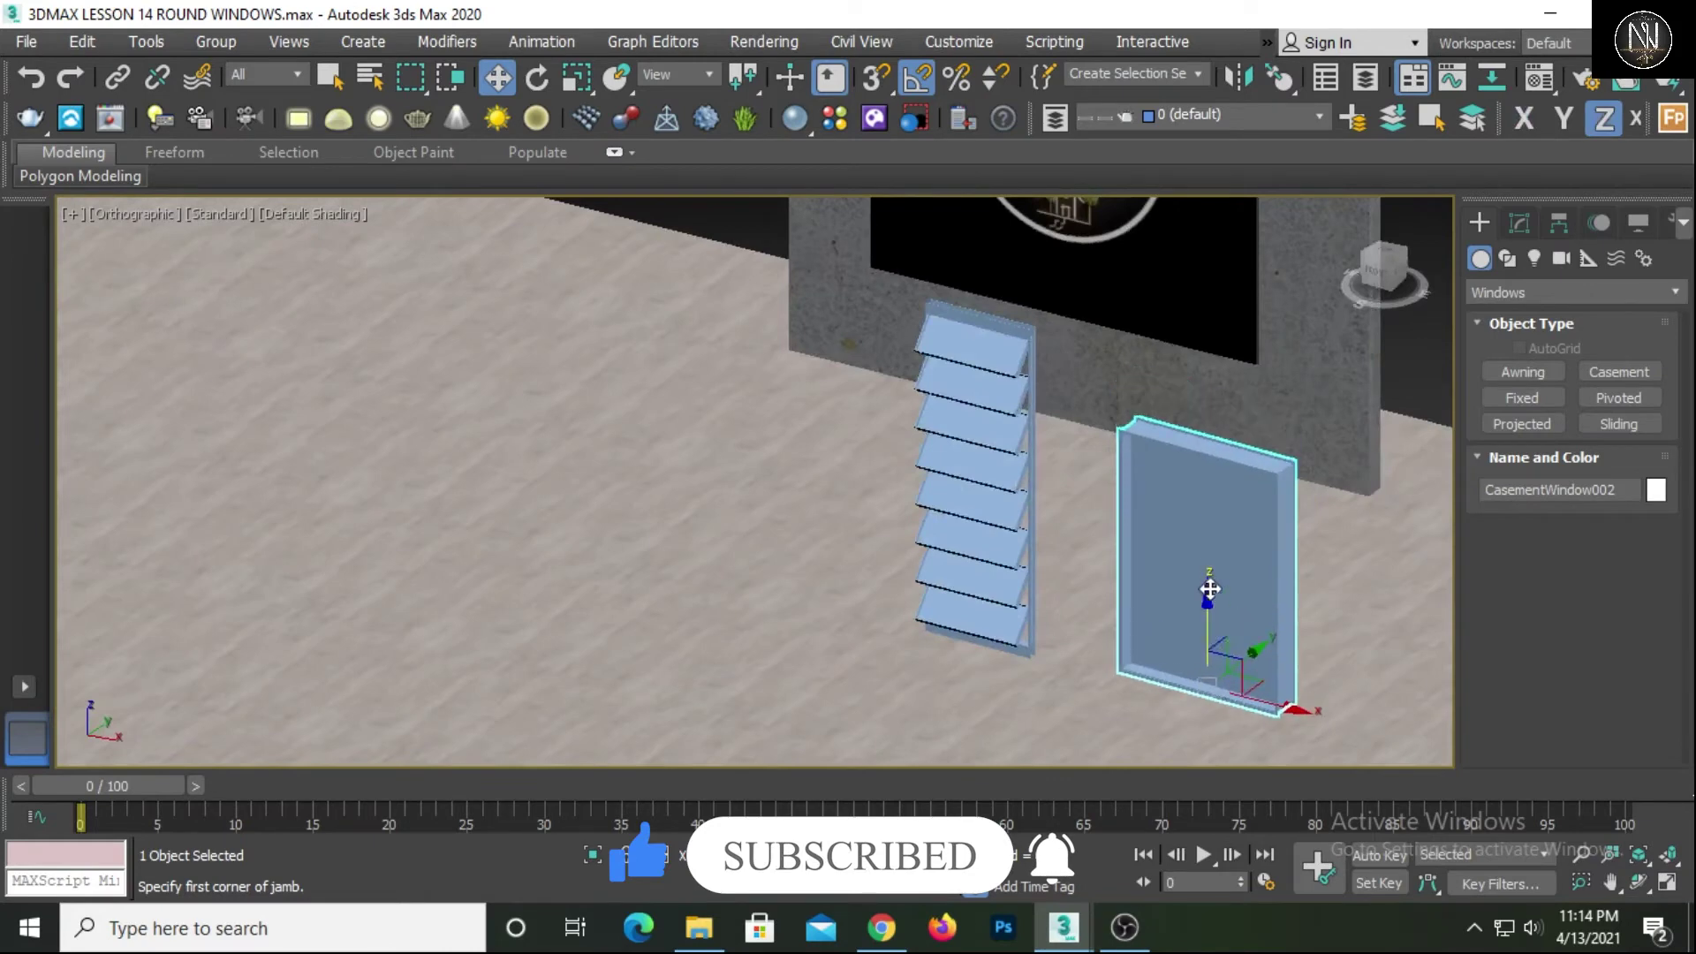
# Open the casement window to 31 percent and flip its swing direction
pyautogui.click(1521, 222)
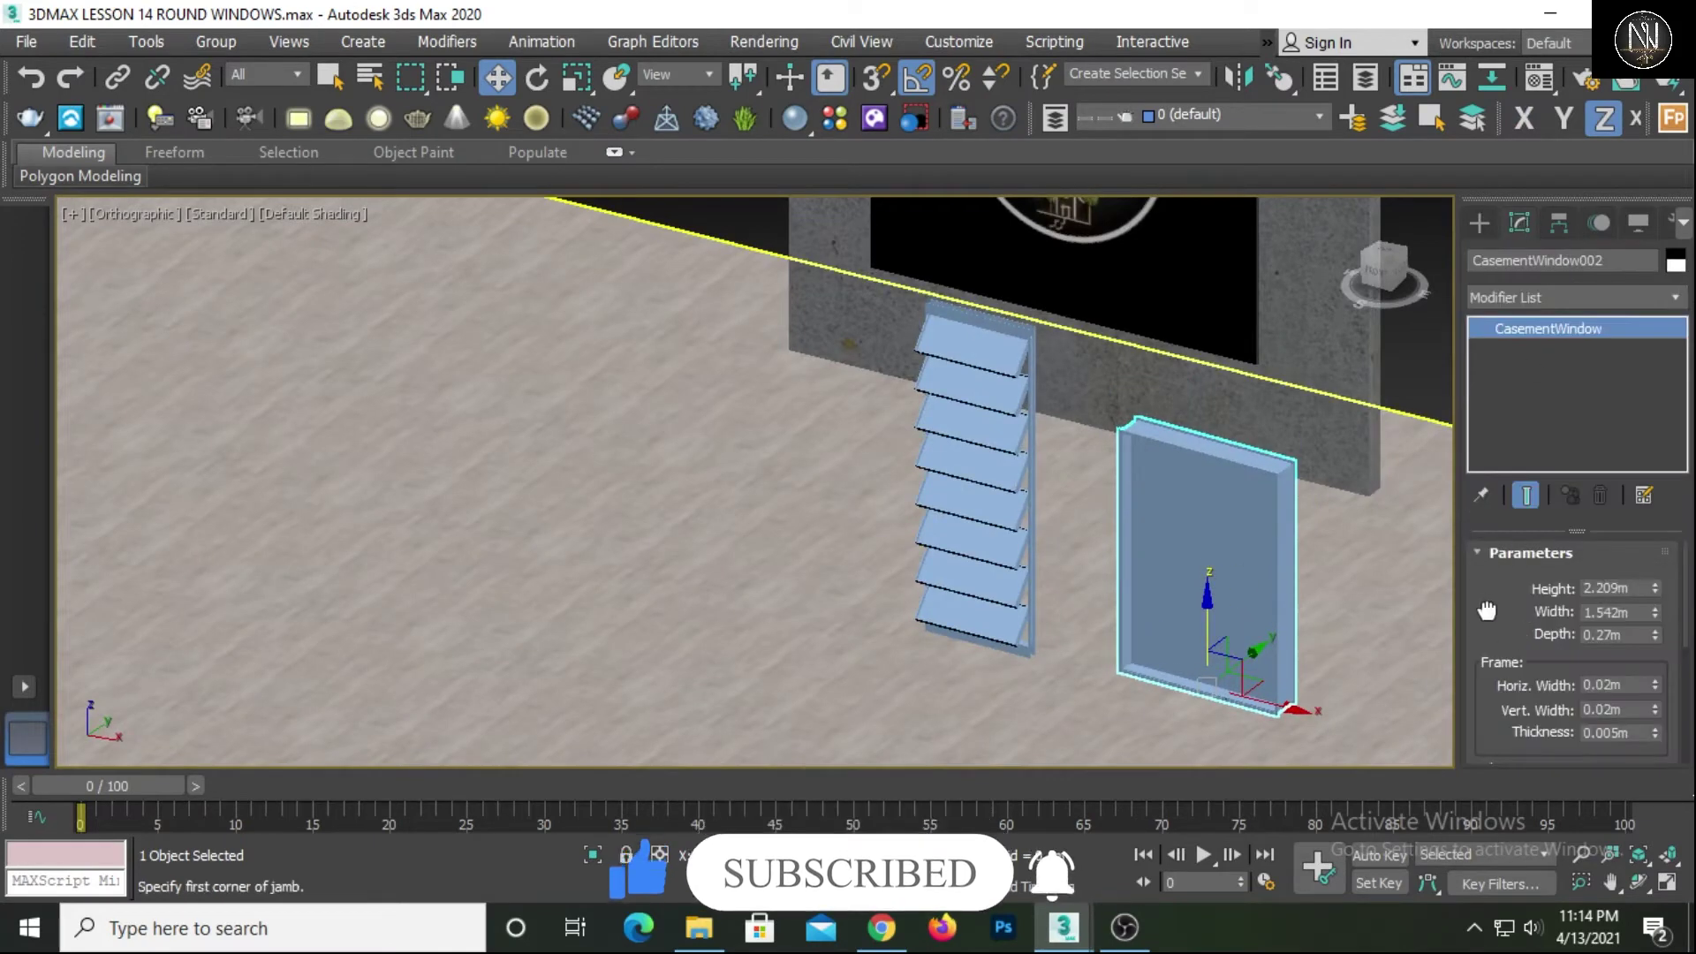
pyautogui.moveTo(1486, 610); pyautogui.dragTo(1533, 367)
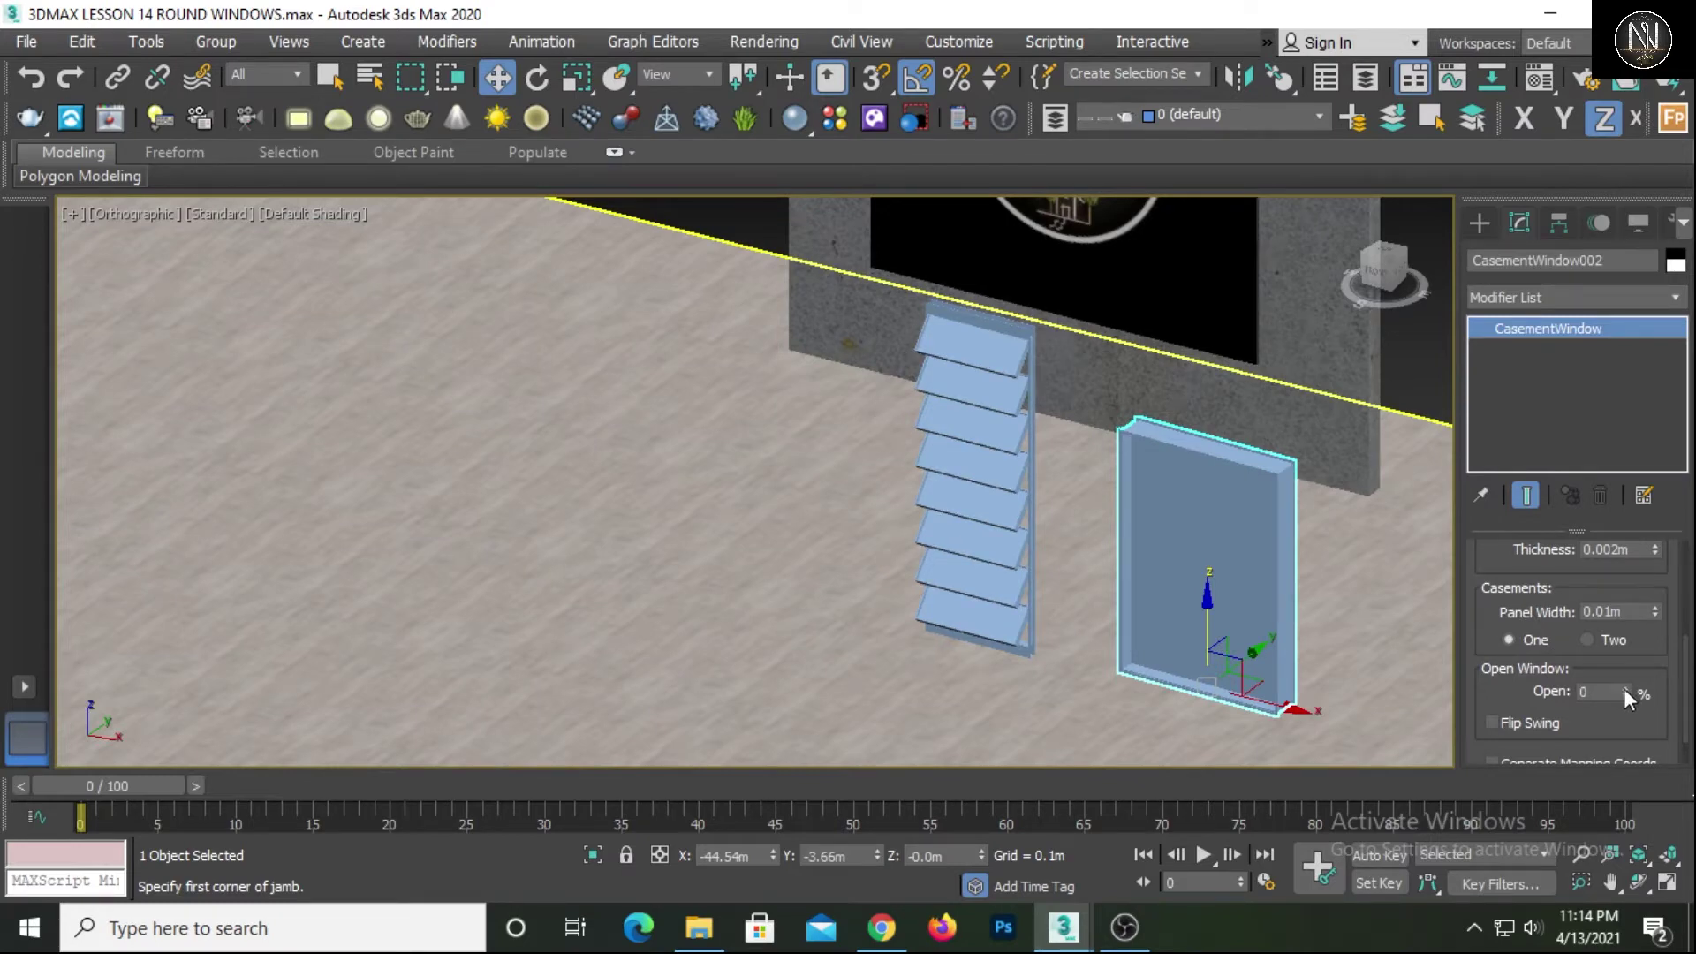
pyautogui.moveTo(1625, 685); pyautogui.dragTo(1619, 647)
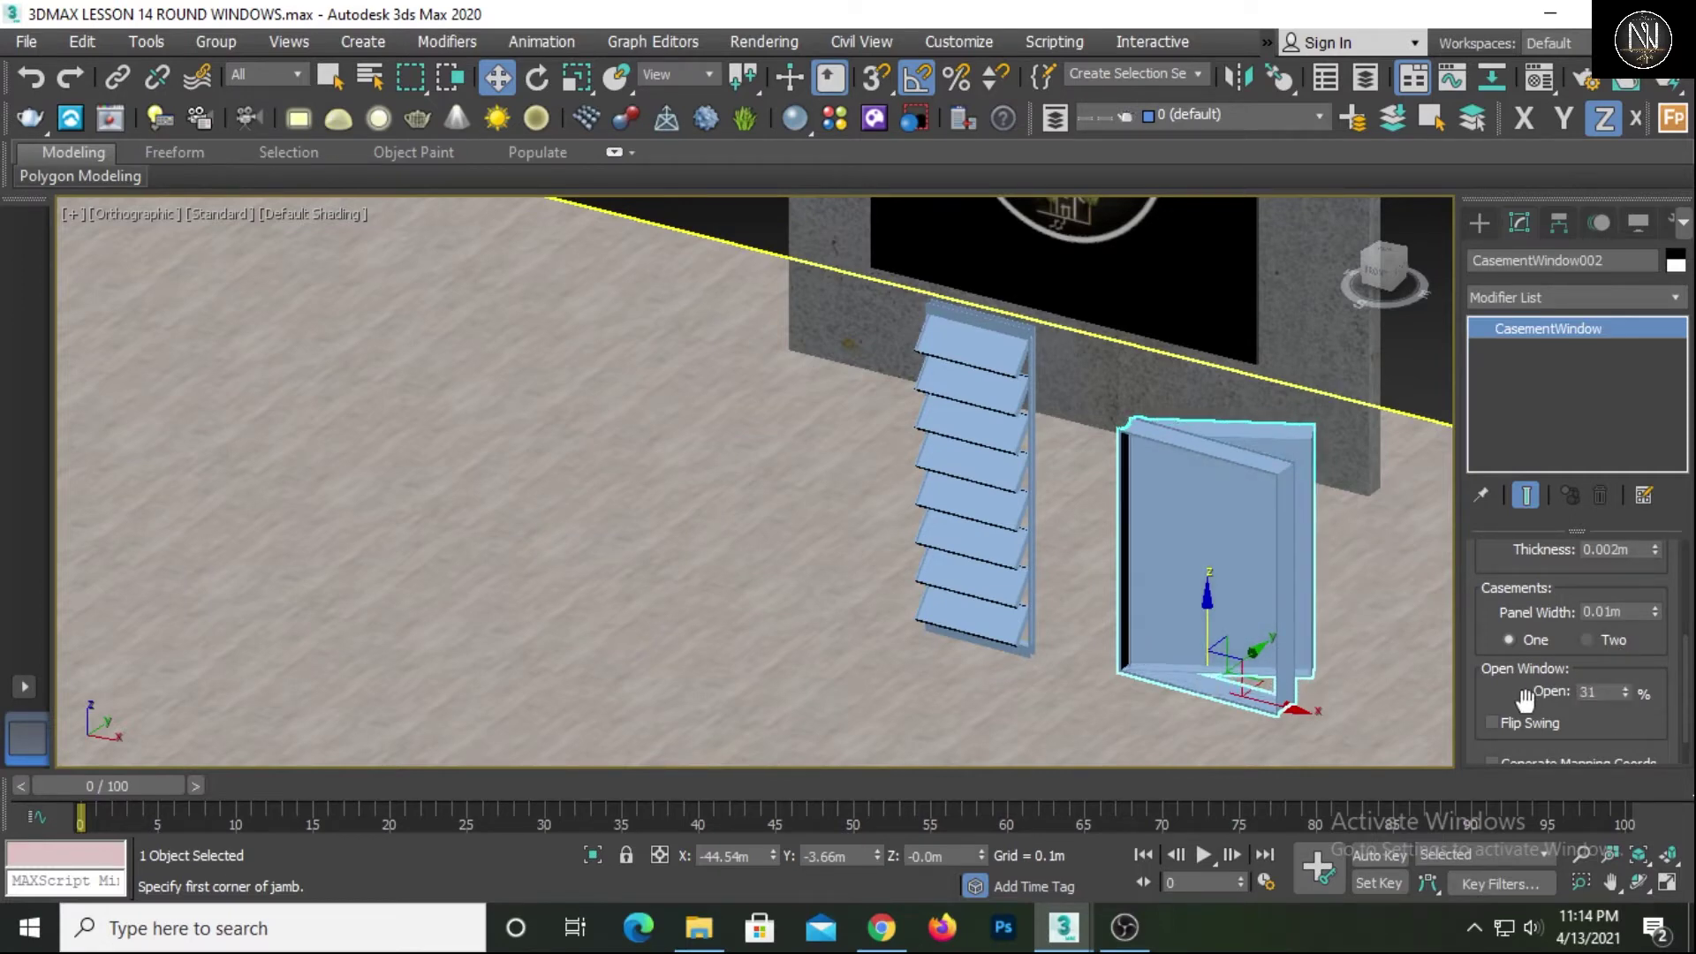
pyautogui.click(1503, 728)
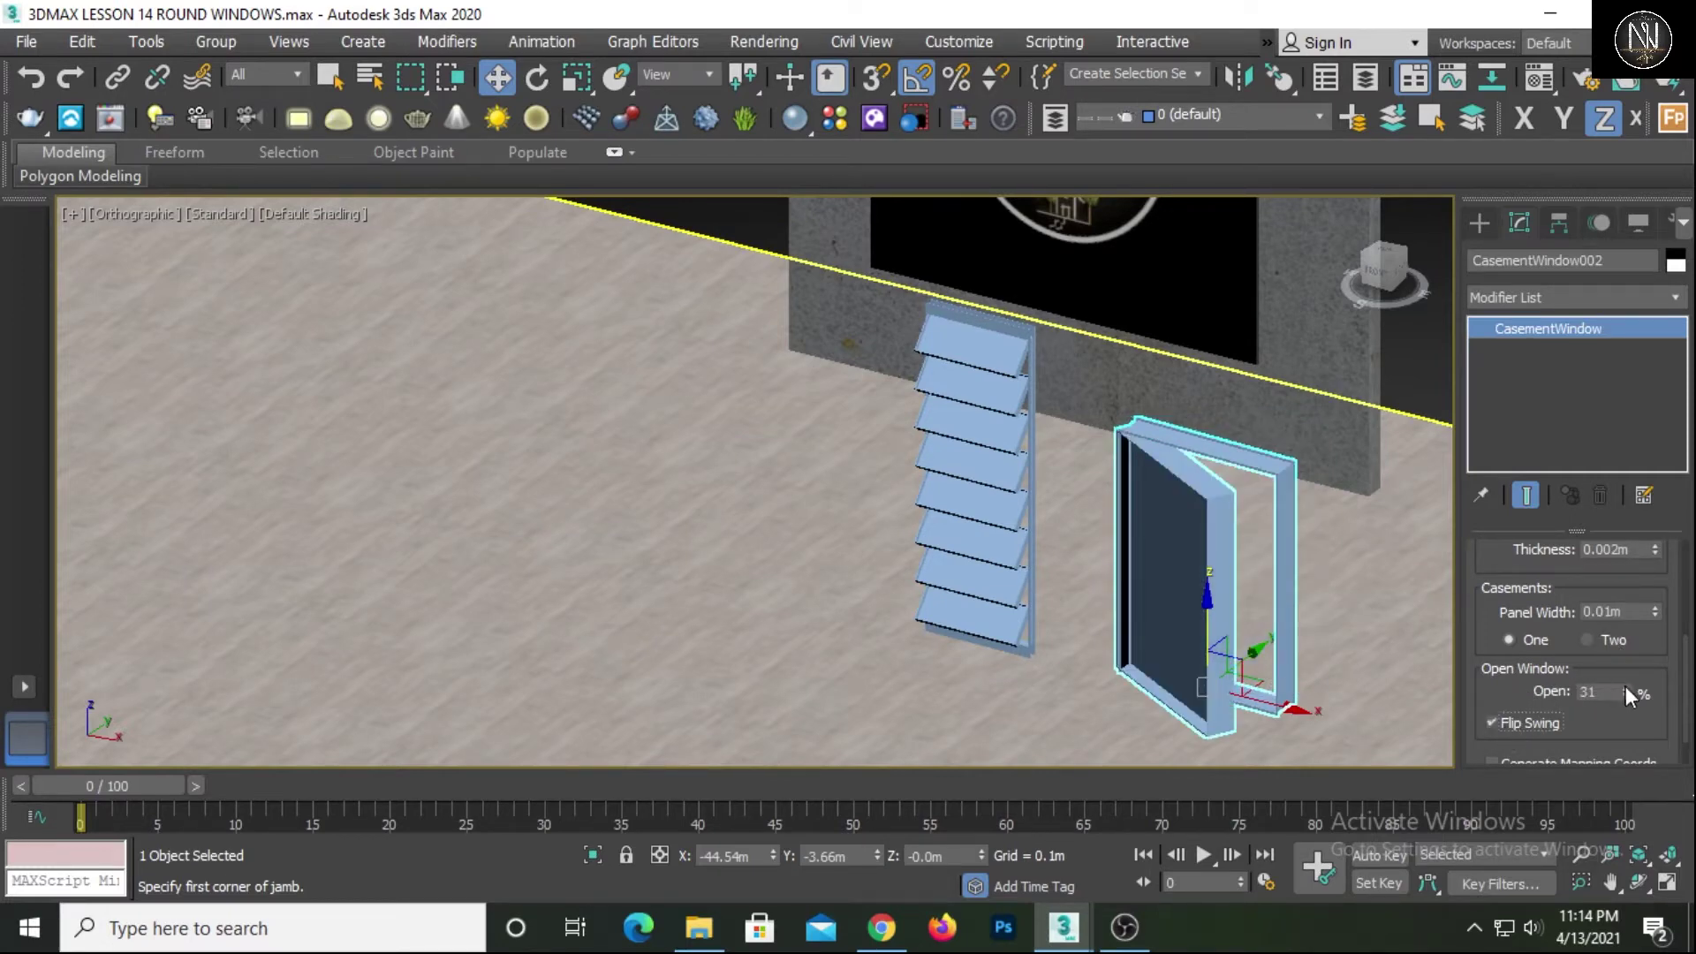
pyautogui.moveTo(1625, 685)
pyautogui.mouseDown()
pyautogui.moveTo(1640, 636)
pyautogui.moveTo(1641, 687)
pyautogui.mouseUp()
# Give the casement window two casements and open them to 63 percent
pyautogui.click(1588, 643)
pyautogui.keyDown('alt'); pyautogui.moveTo(1290, 646); pyautogui.dragTo(1440, 654, button='middle'); pyautogui.keyUp('alt')
pyautogui.moveTo(1487, 641); pyautogui.dragTo(1485, 695)
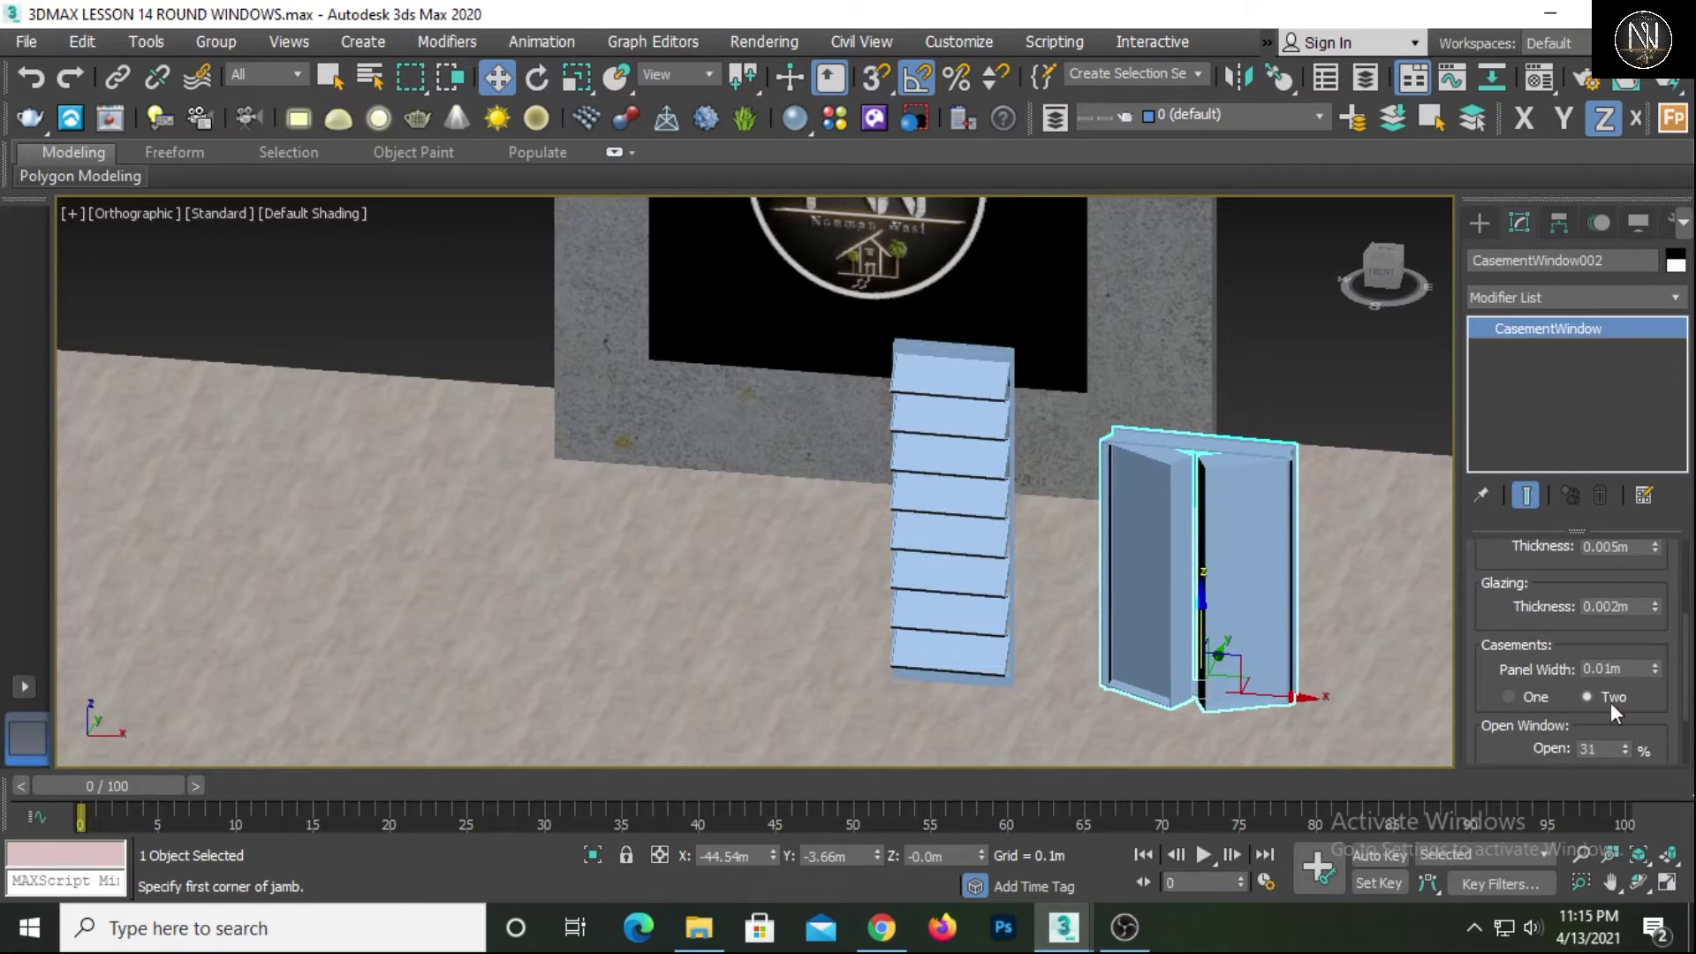
pyautogui.moveTo(1622, 747); pyautogui.dragTo(1627, 702)
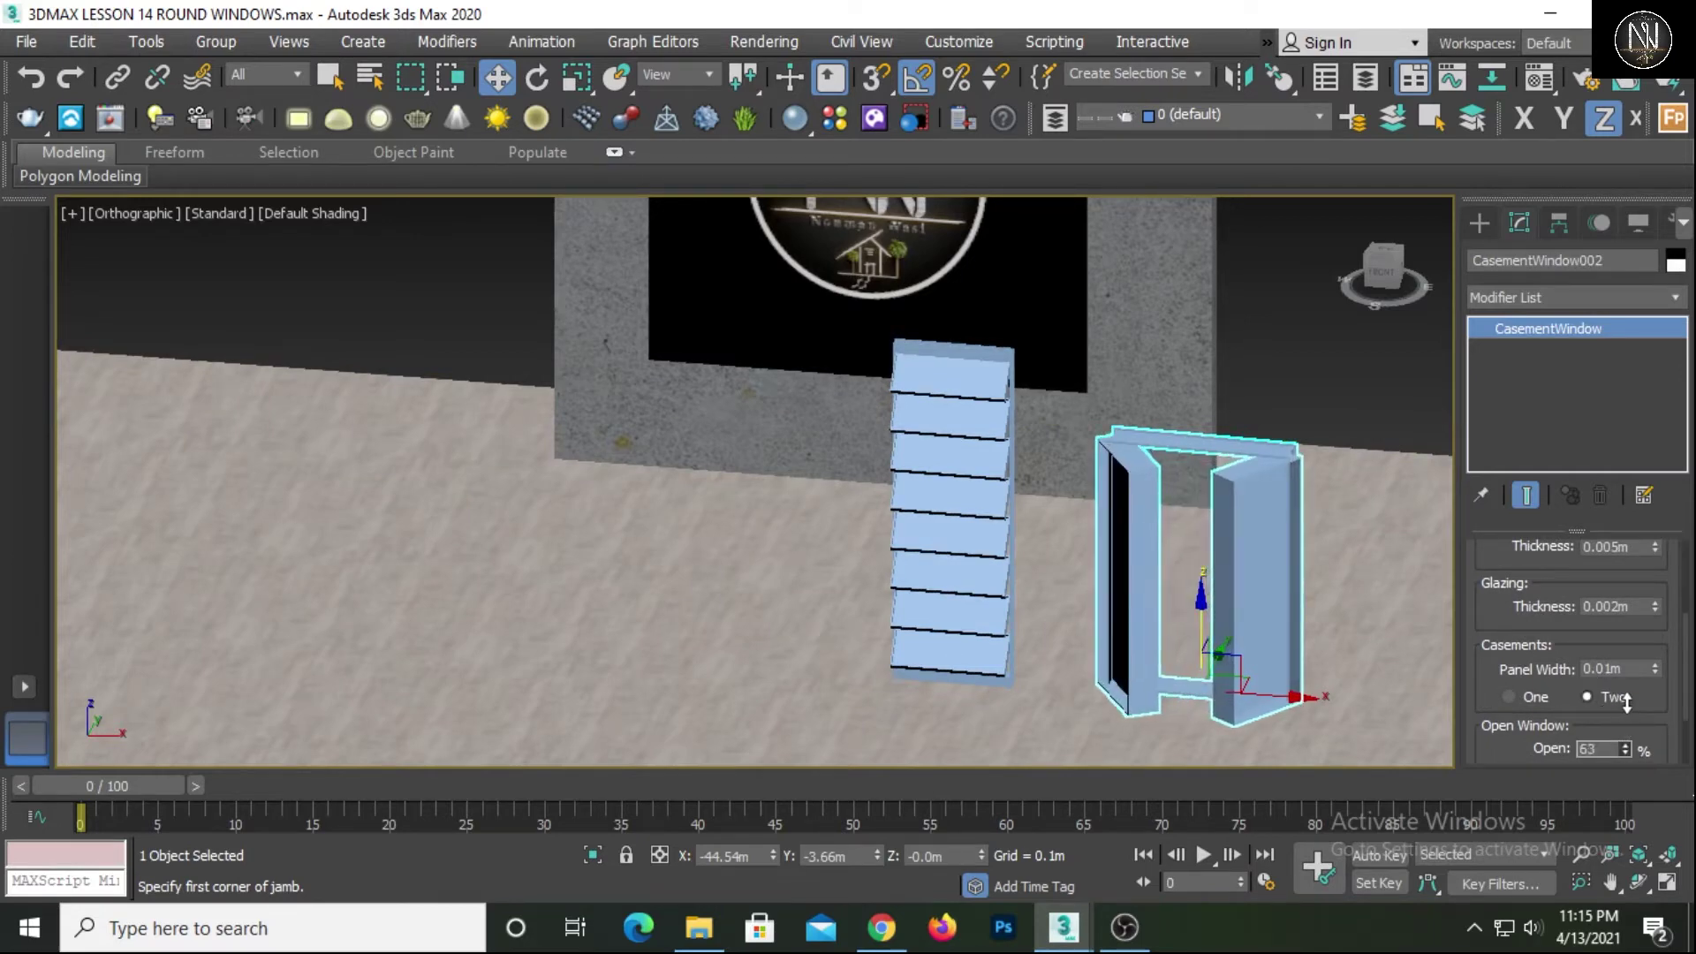
# Set the casement window's depth to 0.2 m, width to 1.5 m and height to 2 m
pyautogui.moveTo(1502, 629); pyautogui.dragTo(1493, 810)
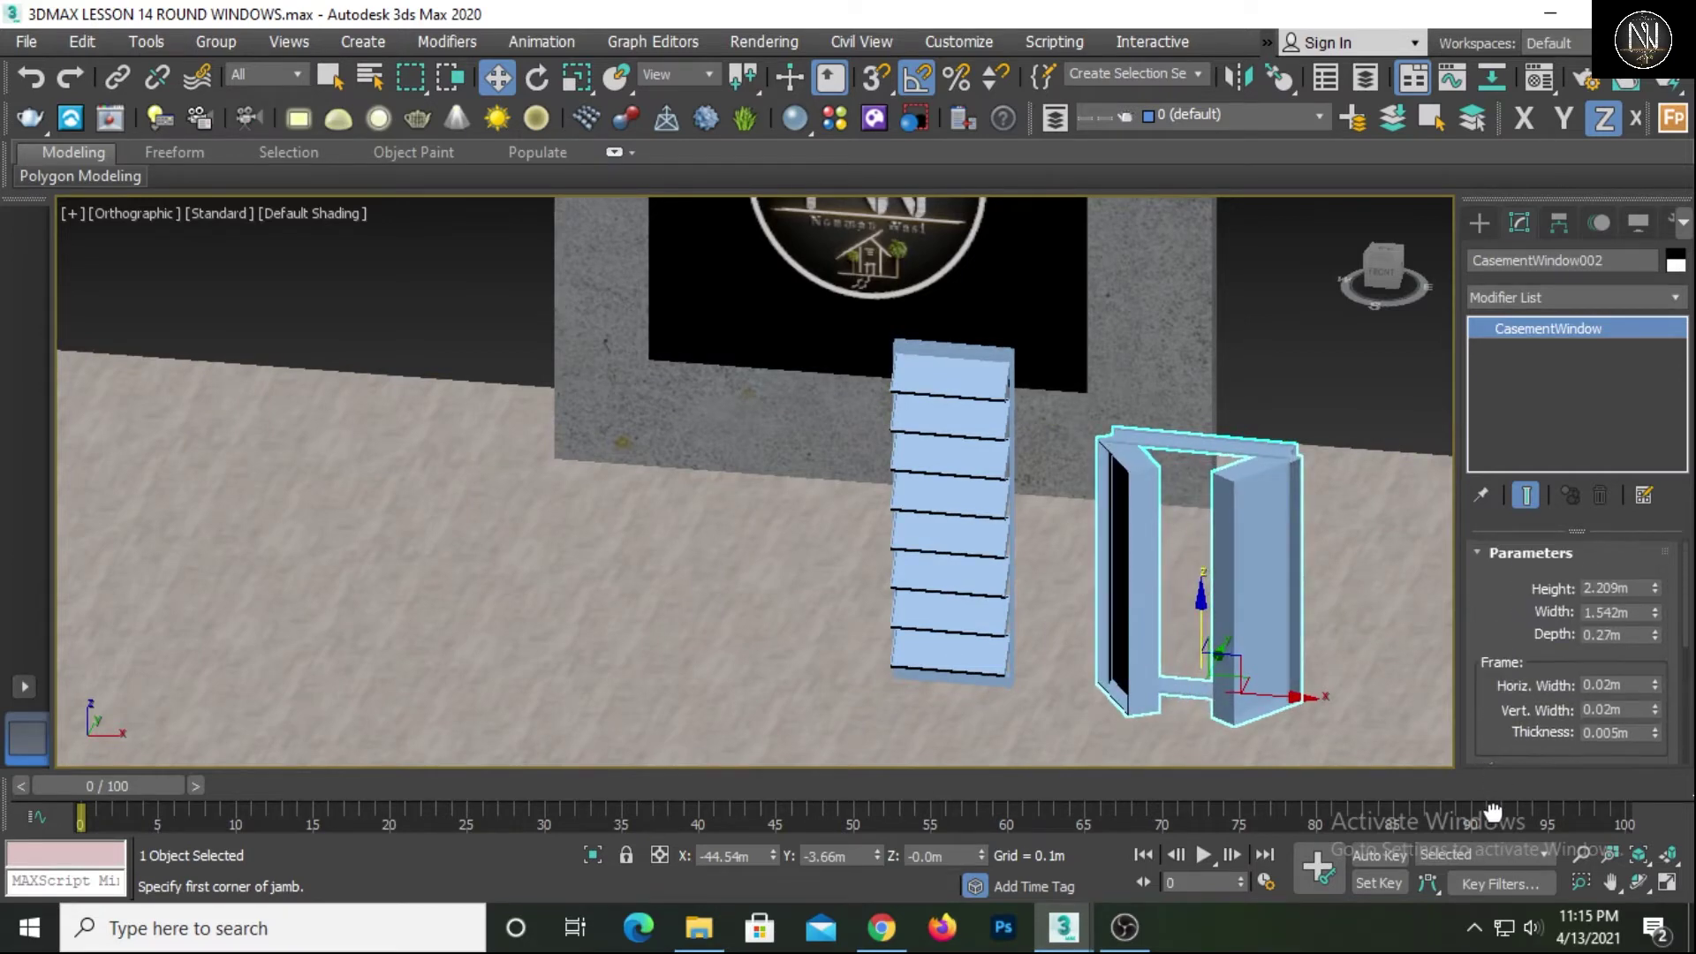
pyautogui.moveTo(1634, 634); pyautogui.dragTo(1426, 645)
pyautogui.write('.2')
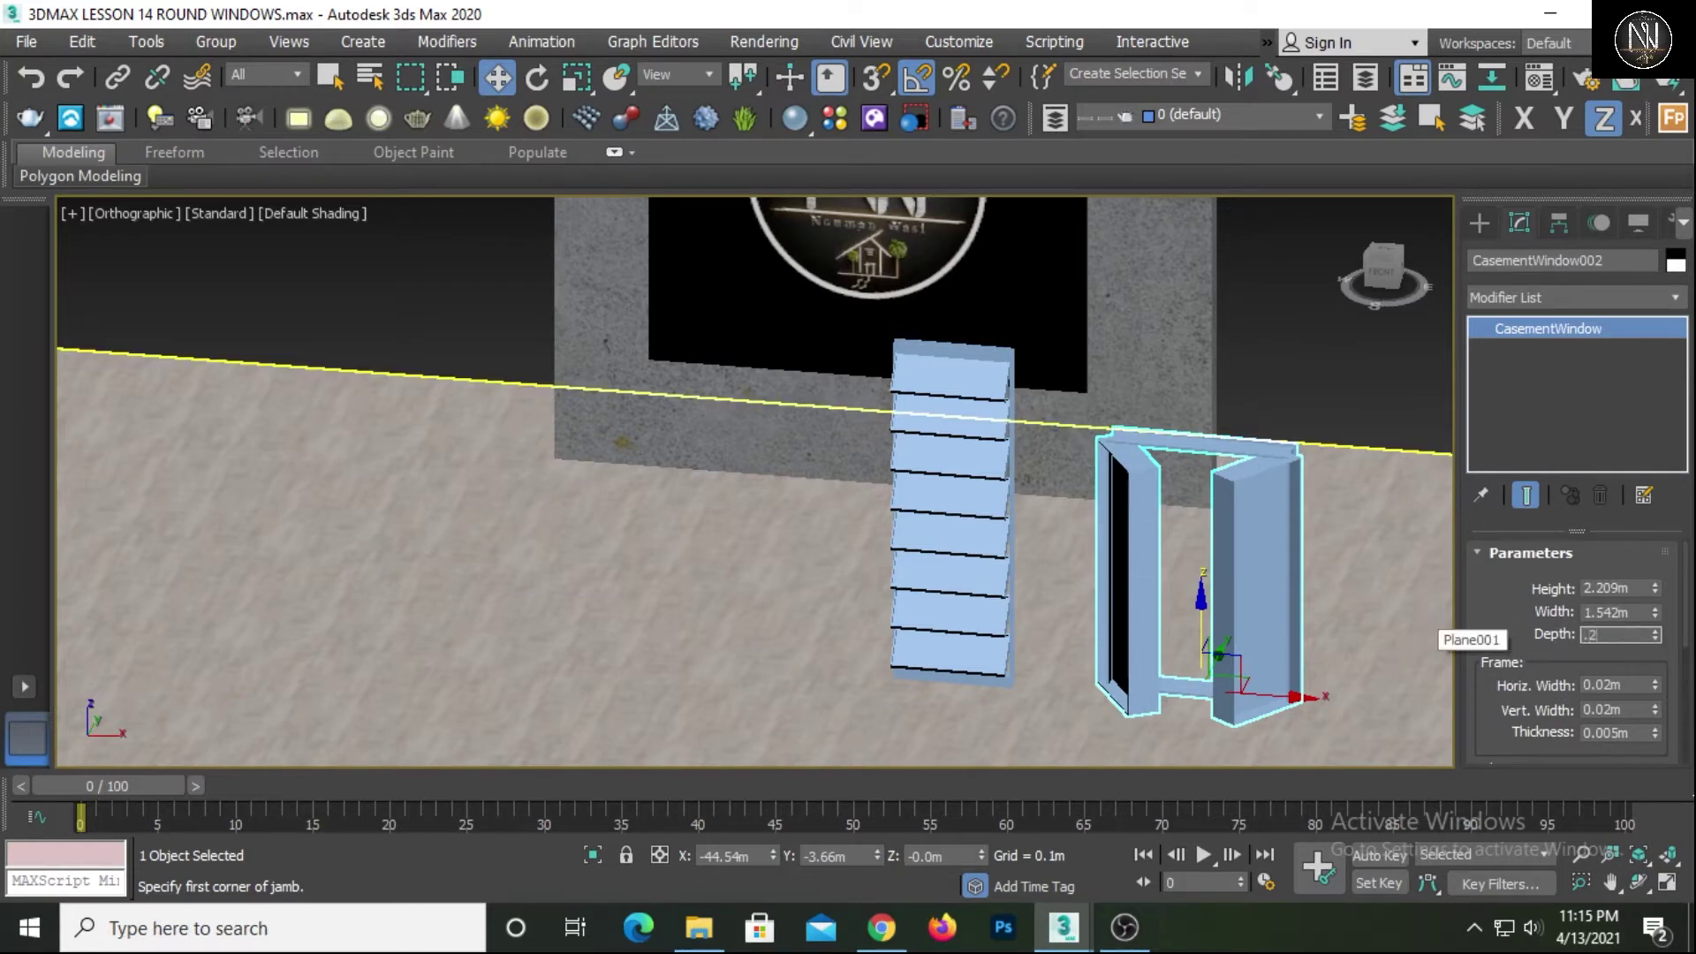
pyautogui.press('Return')
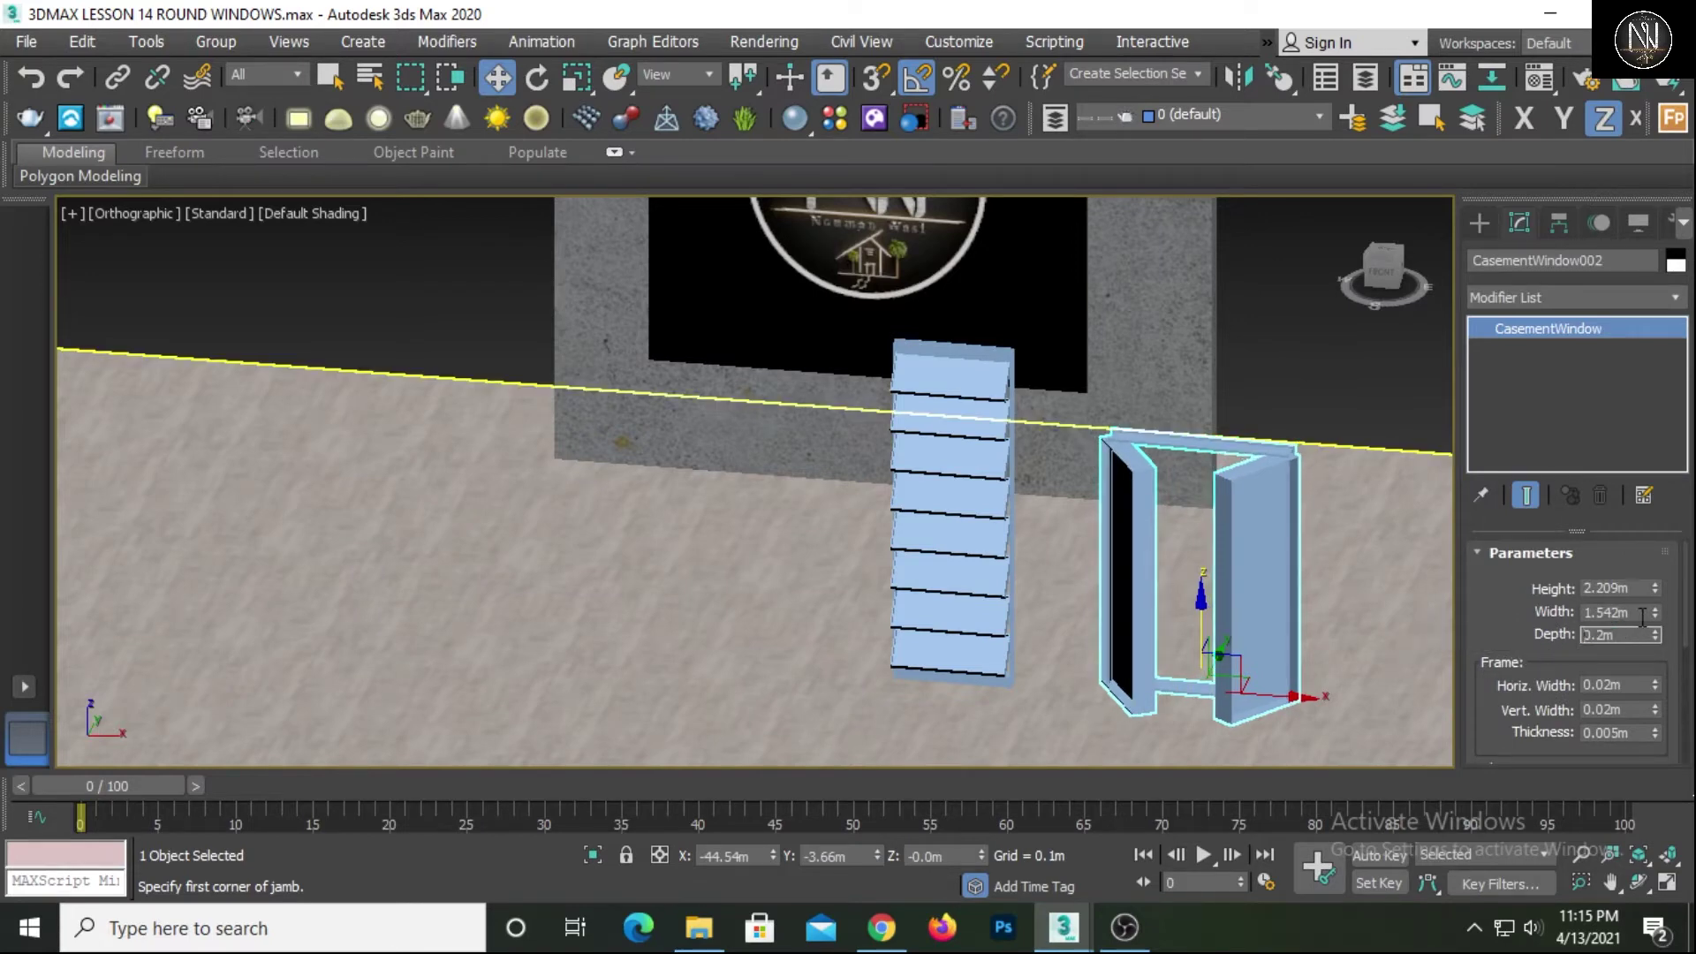
pyautogui.moveTo(1642, 615); pyautogui.dragTo(1521, 613)
pyautogui.write('1.5')
pyautogui.press('Return')
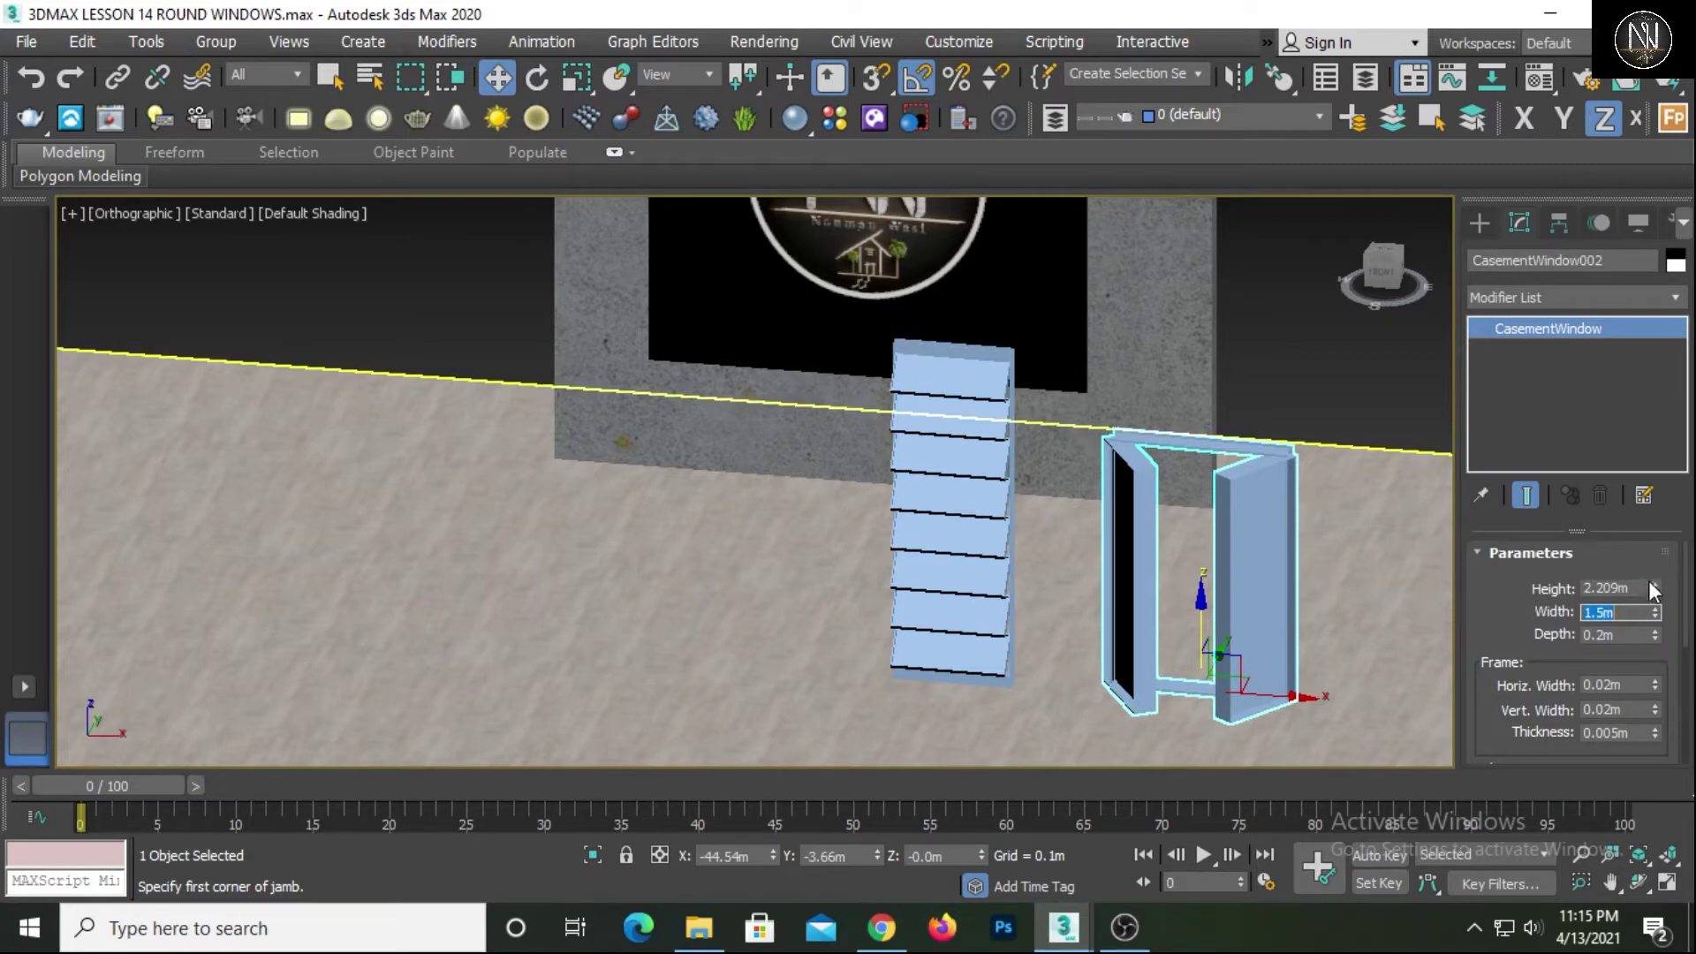
pyautogui.moveTo(1649, 585); pyautogui.dragTo(1537, 578)
pyautogui.write('2')
pyautogui.press('Return')
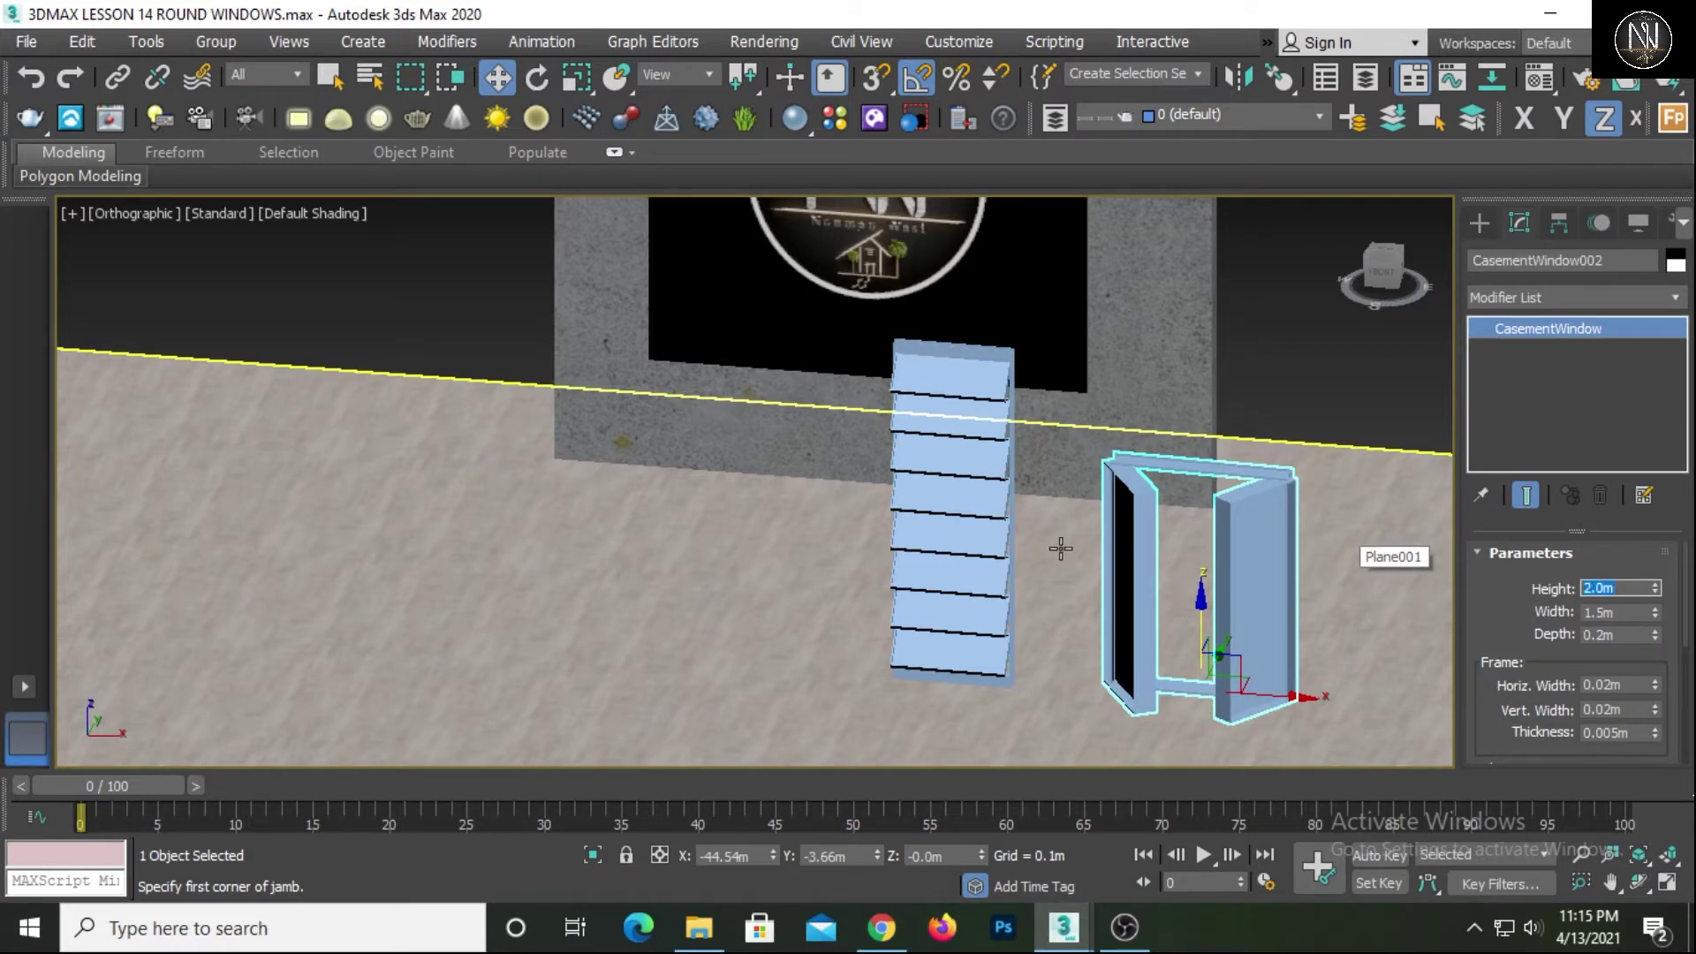
# Examine the frame and opened panels of the casement window up close from several angles
pyautogui.scroll(5, 1200, 551)
pyautogui.keyDown('alt'); pyautogui.moveTo(1193, 553); pyautogui.dragTo(1282, 554, button='middle'); pyautogui.keyUp('alt')
pyautogui.moveTo(1331, 606); pyautogui.dragTo(1299, 562, button='middle')
pyautogui.moveTo(1655, 687)
pyautogui.mouseDown()
pyautogui.moveTo(1656, 659)
pyautogui.moveTo(1655, 686)
pyautogui.mouseUp()
pyautogui.scroll(-1, 1643, 662)
pyautogui.moveTo(1370, 497)
pyautogui.keyDown('alt'); pyautogui.mouseDown(button='middle')
pyautogui.moveTo(1234, 431)
pyautogui.moveTo(1346, 491)
pyautogui.mouseUp(button='middle'); pyautogui.keyUp('alt')
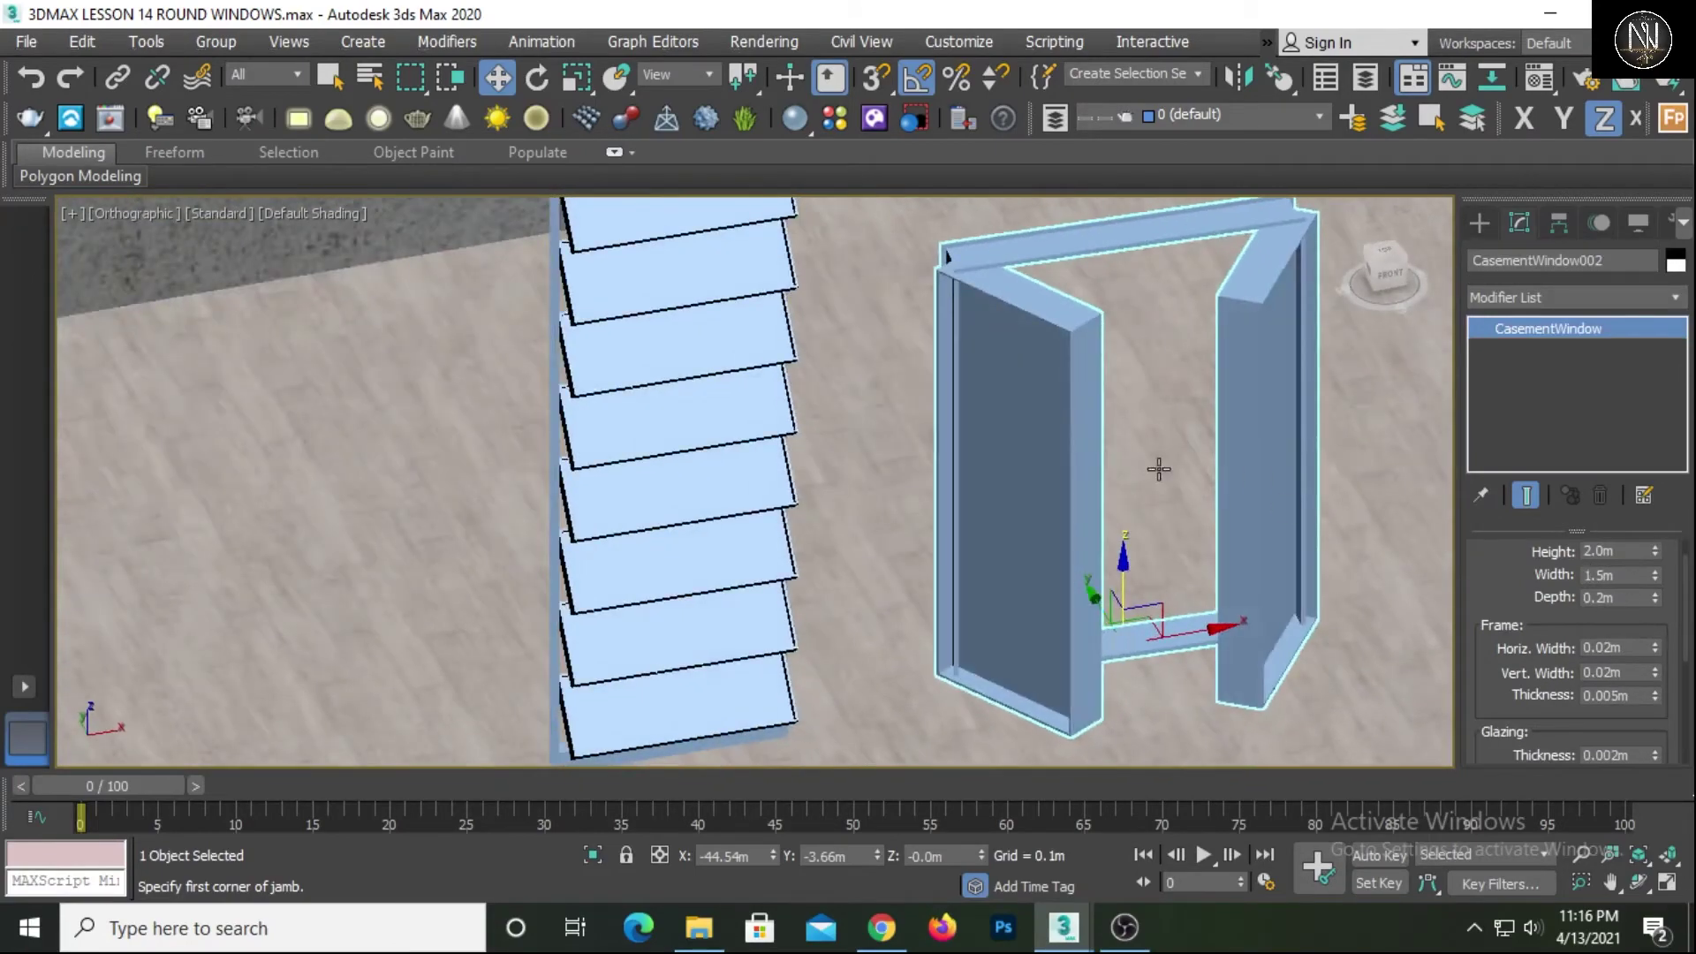
pyautogui.keyDown('alt'); pyautogui.moveTo(1158, 469); pyautogui.dragTo(1236, 354, button='middle'); pyautogui.keyUp('alt')
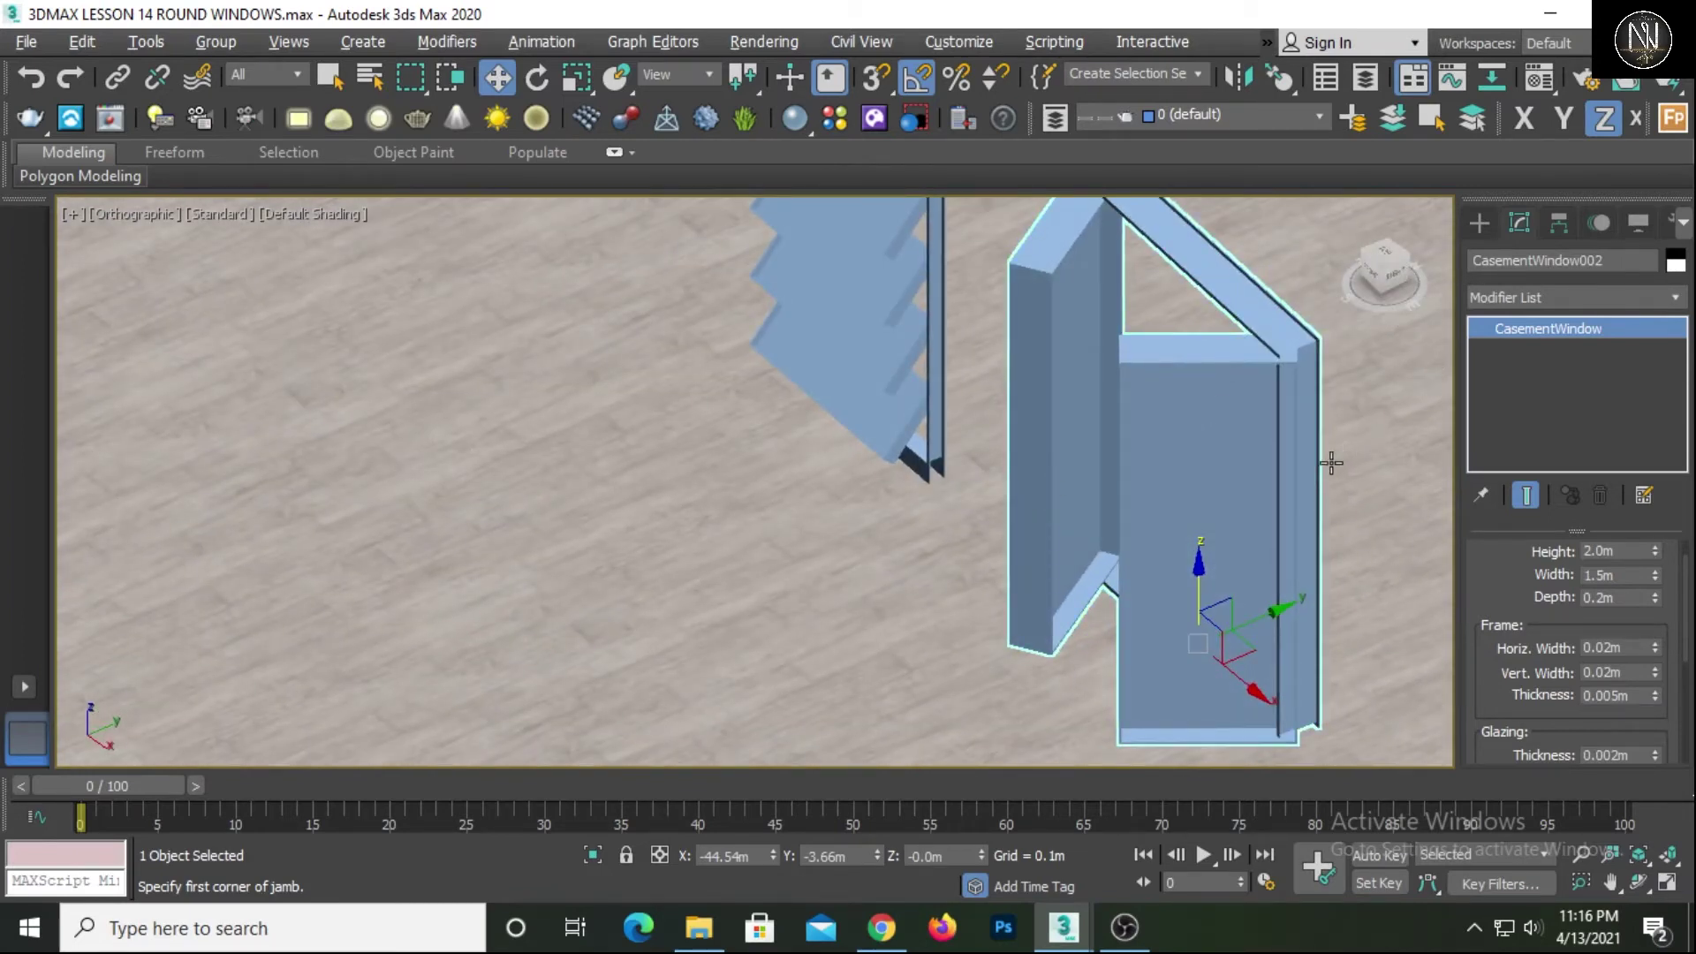
pyautogui.keyDown('alt'); pyautogui.moveTo(1329, 462); pyautogui.dragTo(1226, 316, button='middle'); pyautogui.keyUp('alt')
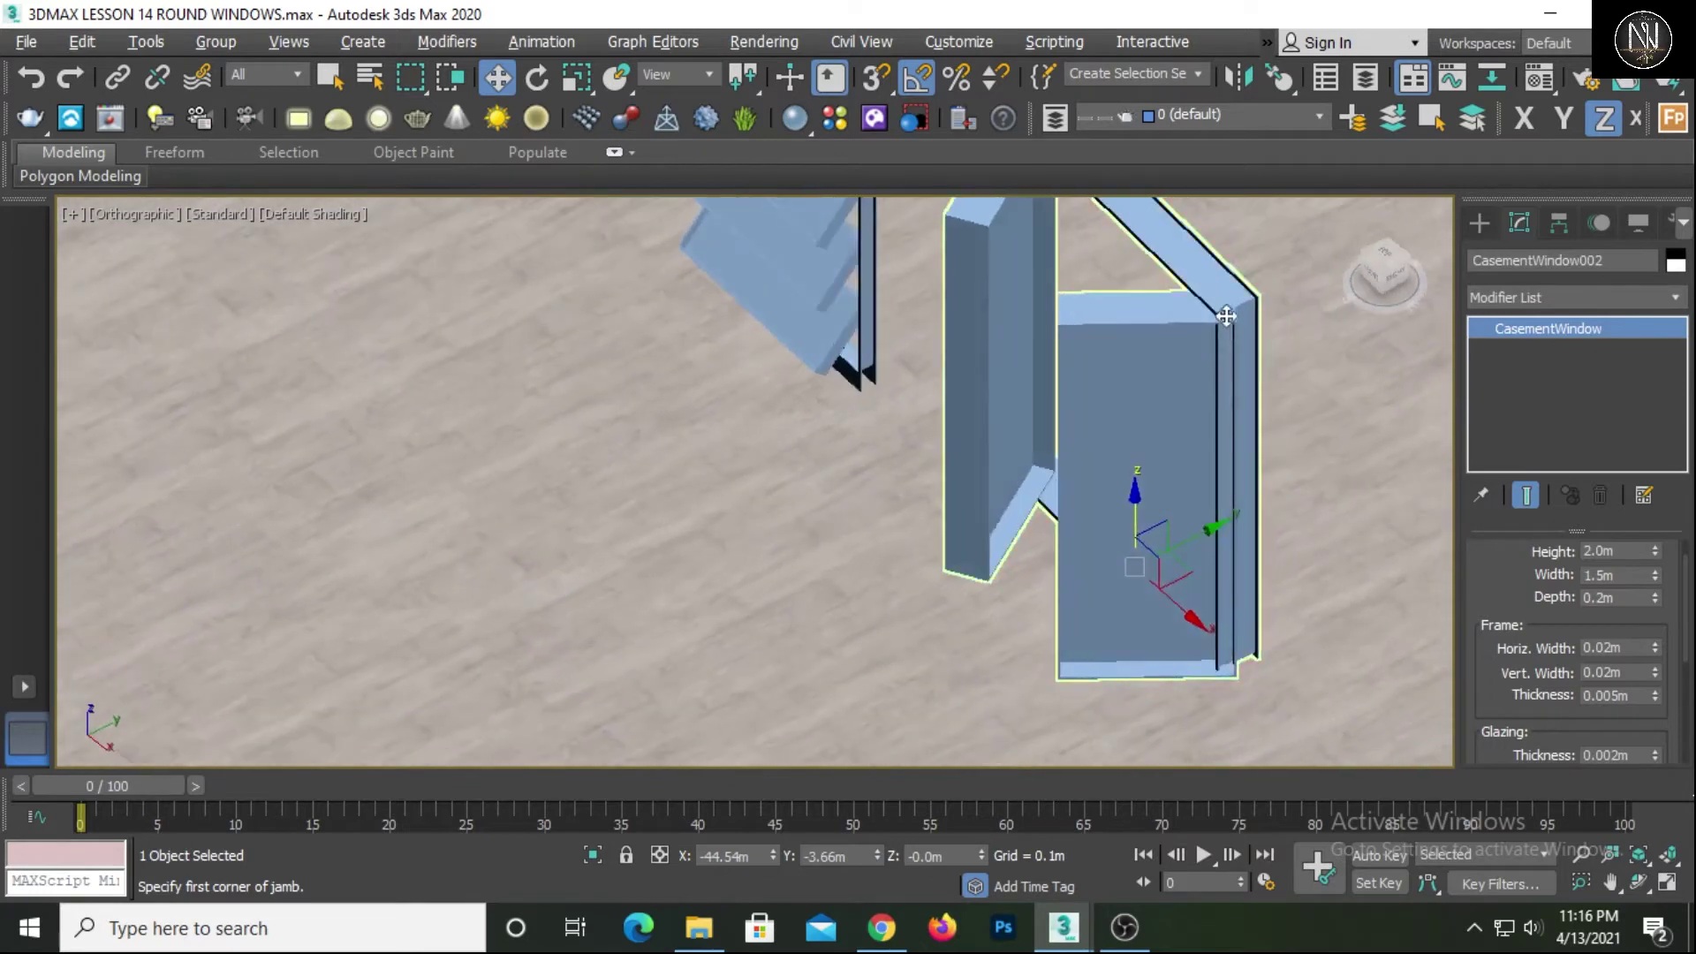
pyautogui.keyDown('alt'); pyautogui.moveTo(1223, 462); pyautogui.dragTo(1297, 510, button='middle'); pyautogui.keyUp('alt')
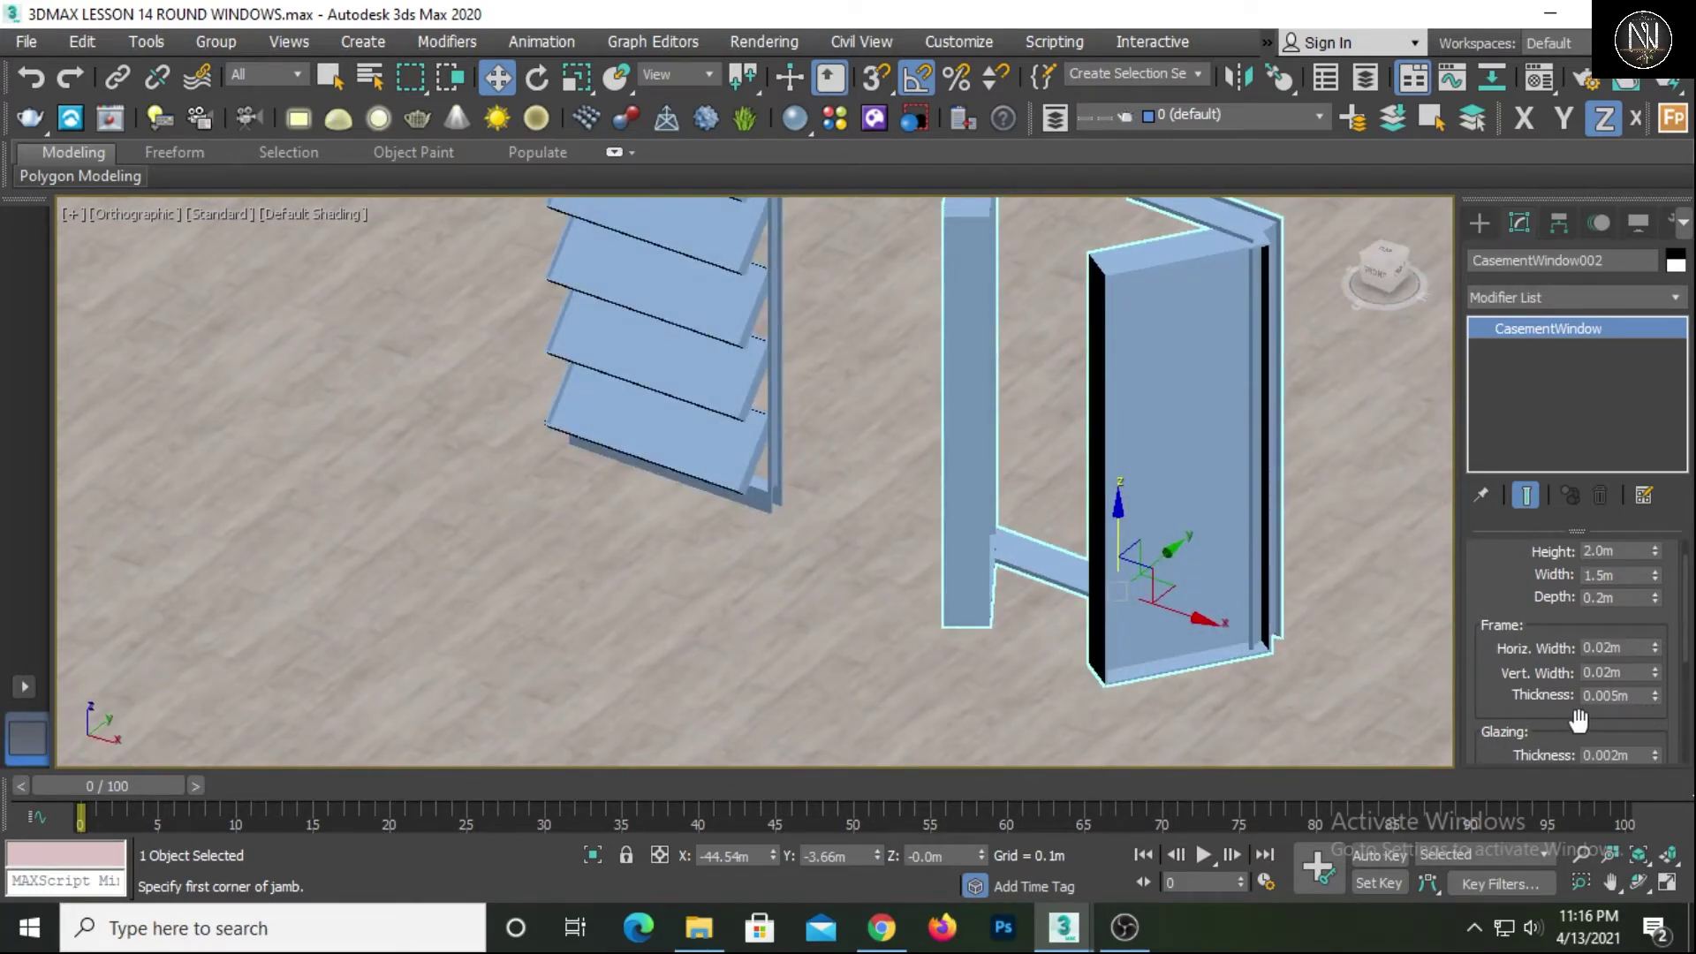
# Set the casement window's frame thickness to 0.052 m and its glazing thickness to 0.003 m
pyautogui.scroll(2, 1207, 633)
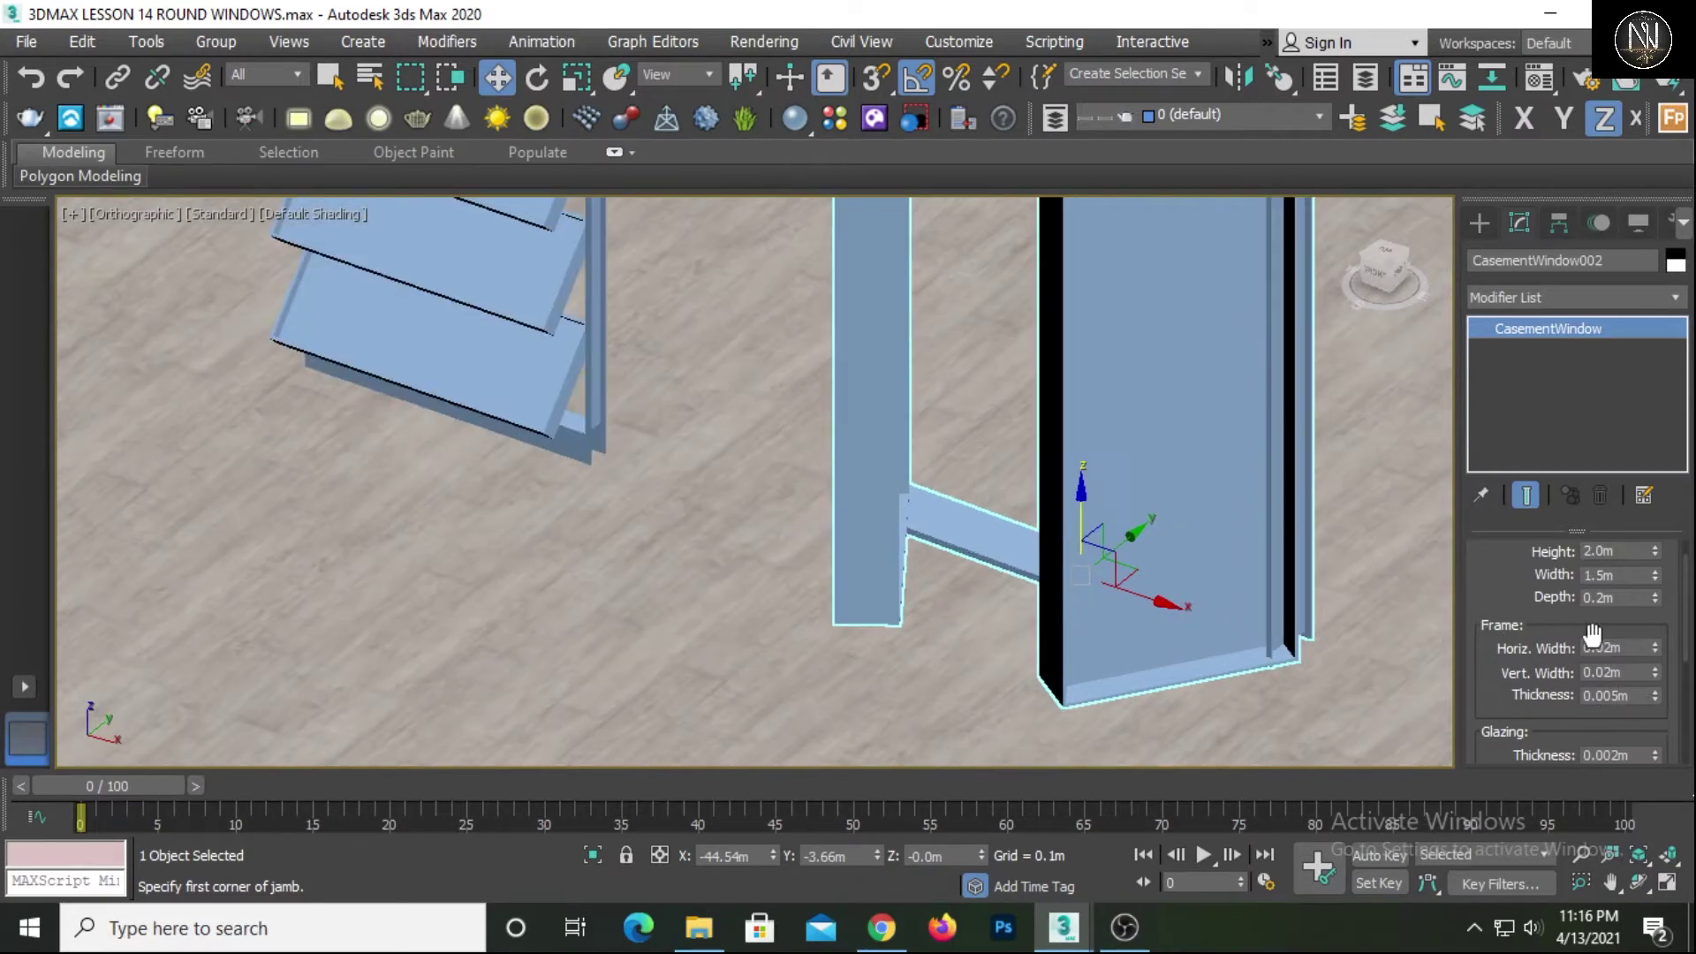
pyautogui.moveTo(1659, 697); pyautogui.dragTo(1632, 146)
pyautogui.keyDown('alt'); pyautogui.moveTo(1076, 352); pyautogui.dragTo(1185, 361, button='middle'); pyautogui.keyUp('alt')
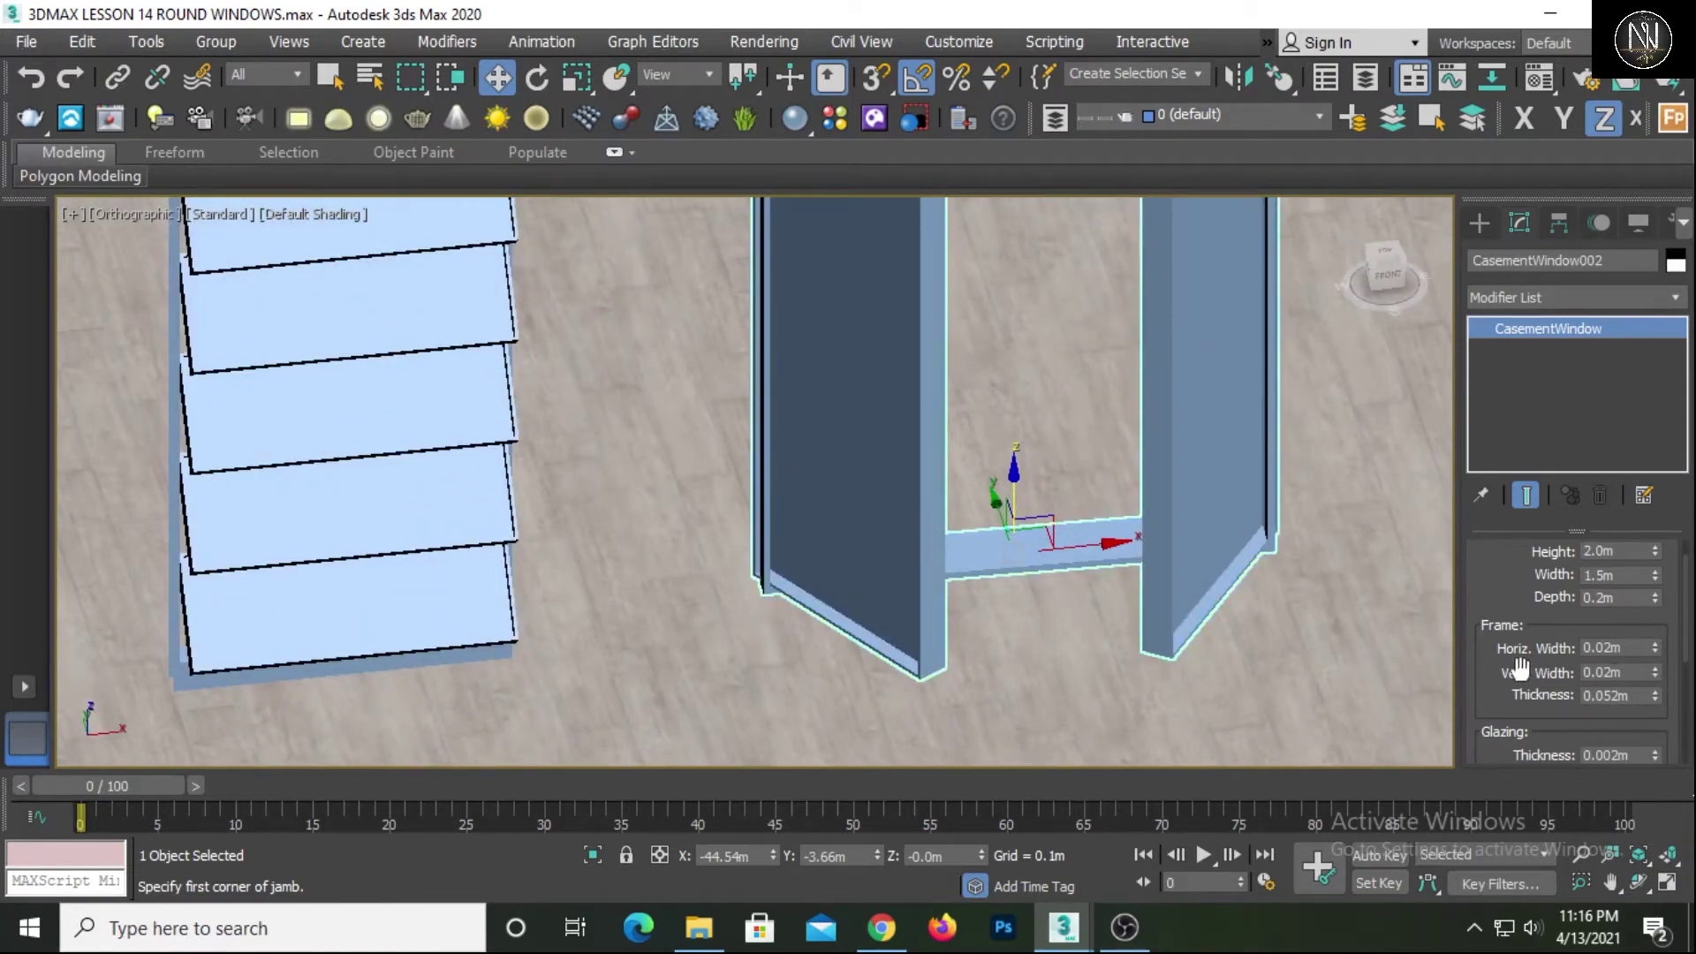
pyautogui.moveTo(1513, 671); pyautogui.dragTo(1514, 609)
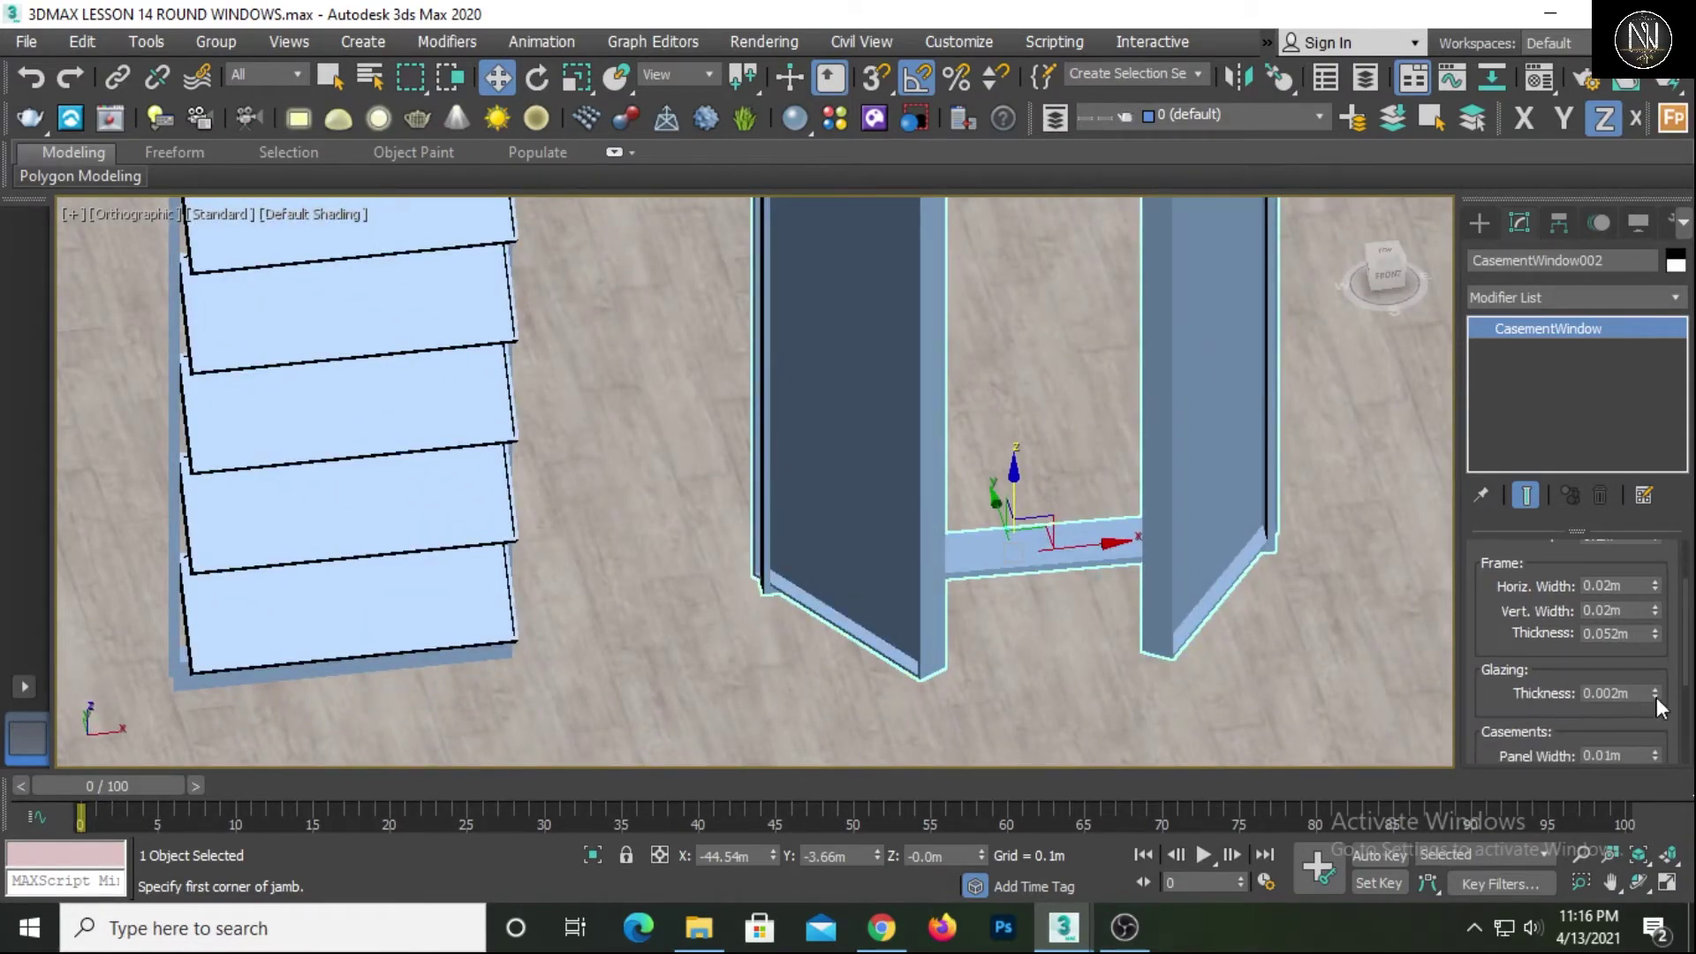
pyautogui.moveTo(1657, 697)
pyautogui.mouseDown()
pyautogui.moveTo(1662, 479)
pyautogui.moveTo(1657, 710)
pyautogui.mouseUp()
pyautogui.moveTo(1170, 618)
pyautogui.keyDown('alt'); pyautogui.mouseDown(button='middle')
pyautogui.moveTo(1109, 632)
pyautogui.moveTo(1154, 633)
pyautogui.mouseUp(button='middle'); pyautogui.keyUp('alt')
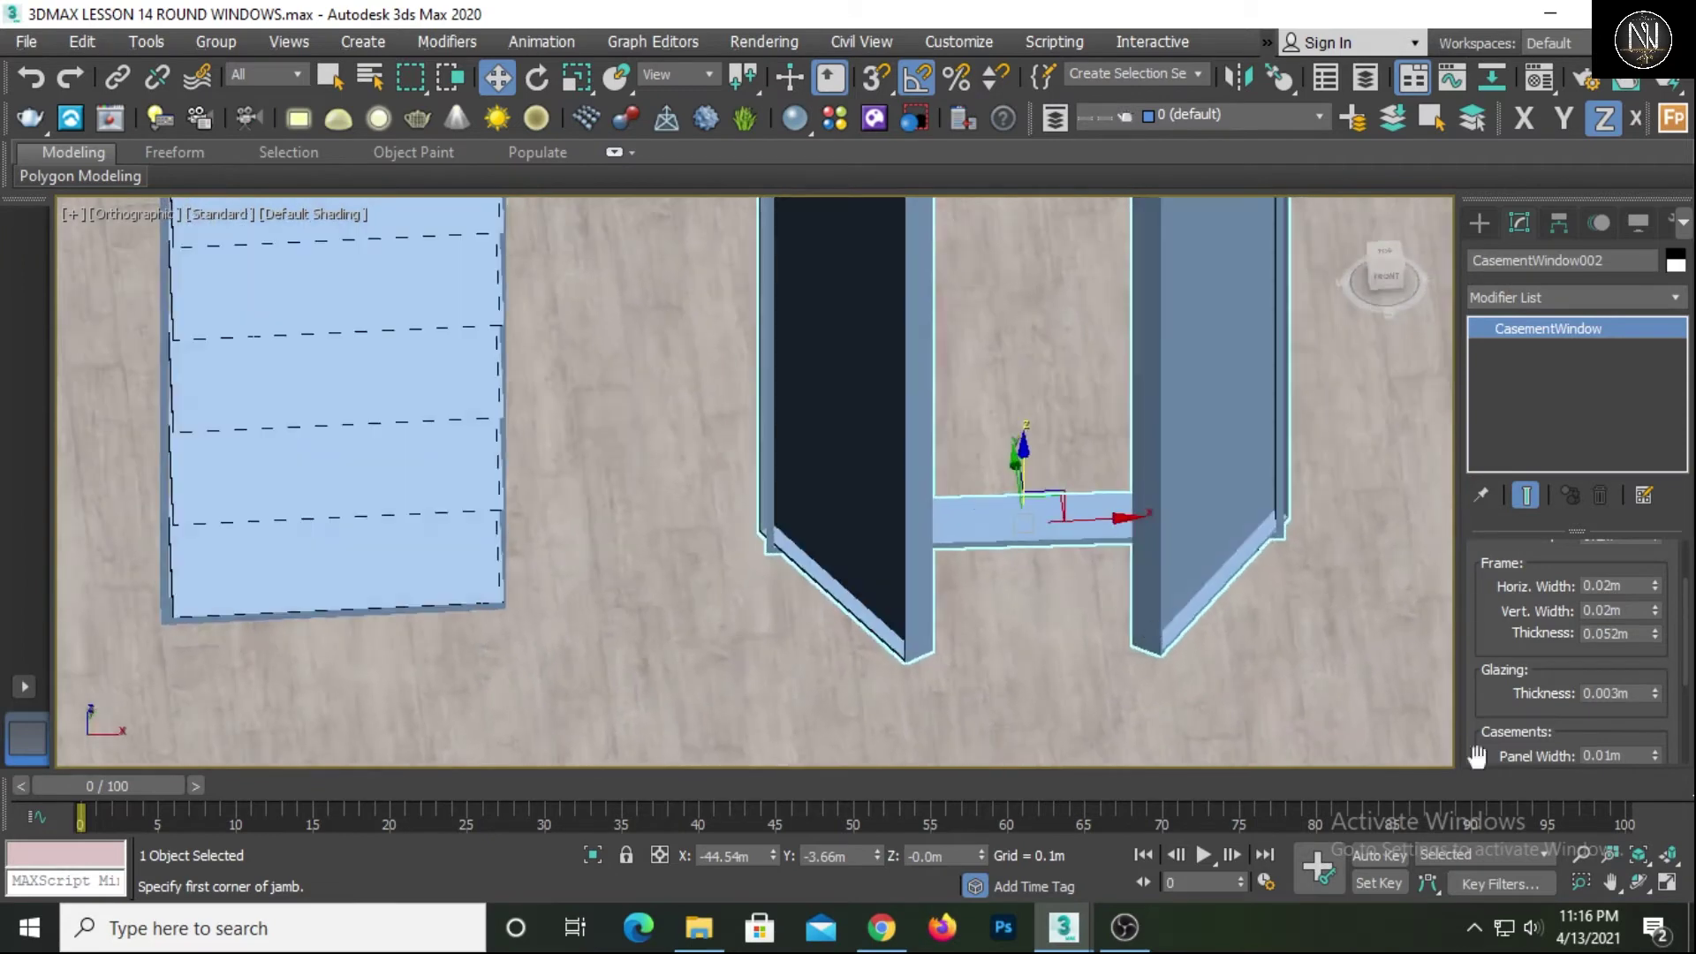
# Try a different vertical width for the casement window's frame
pyautogui.scroll(1, 1543, 717)
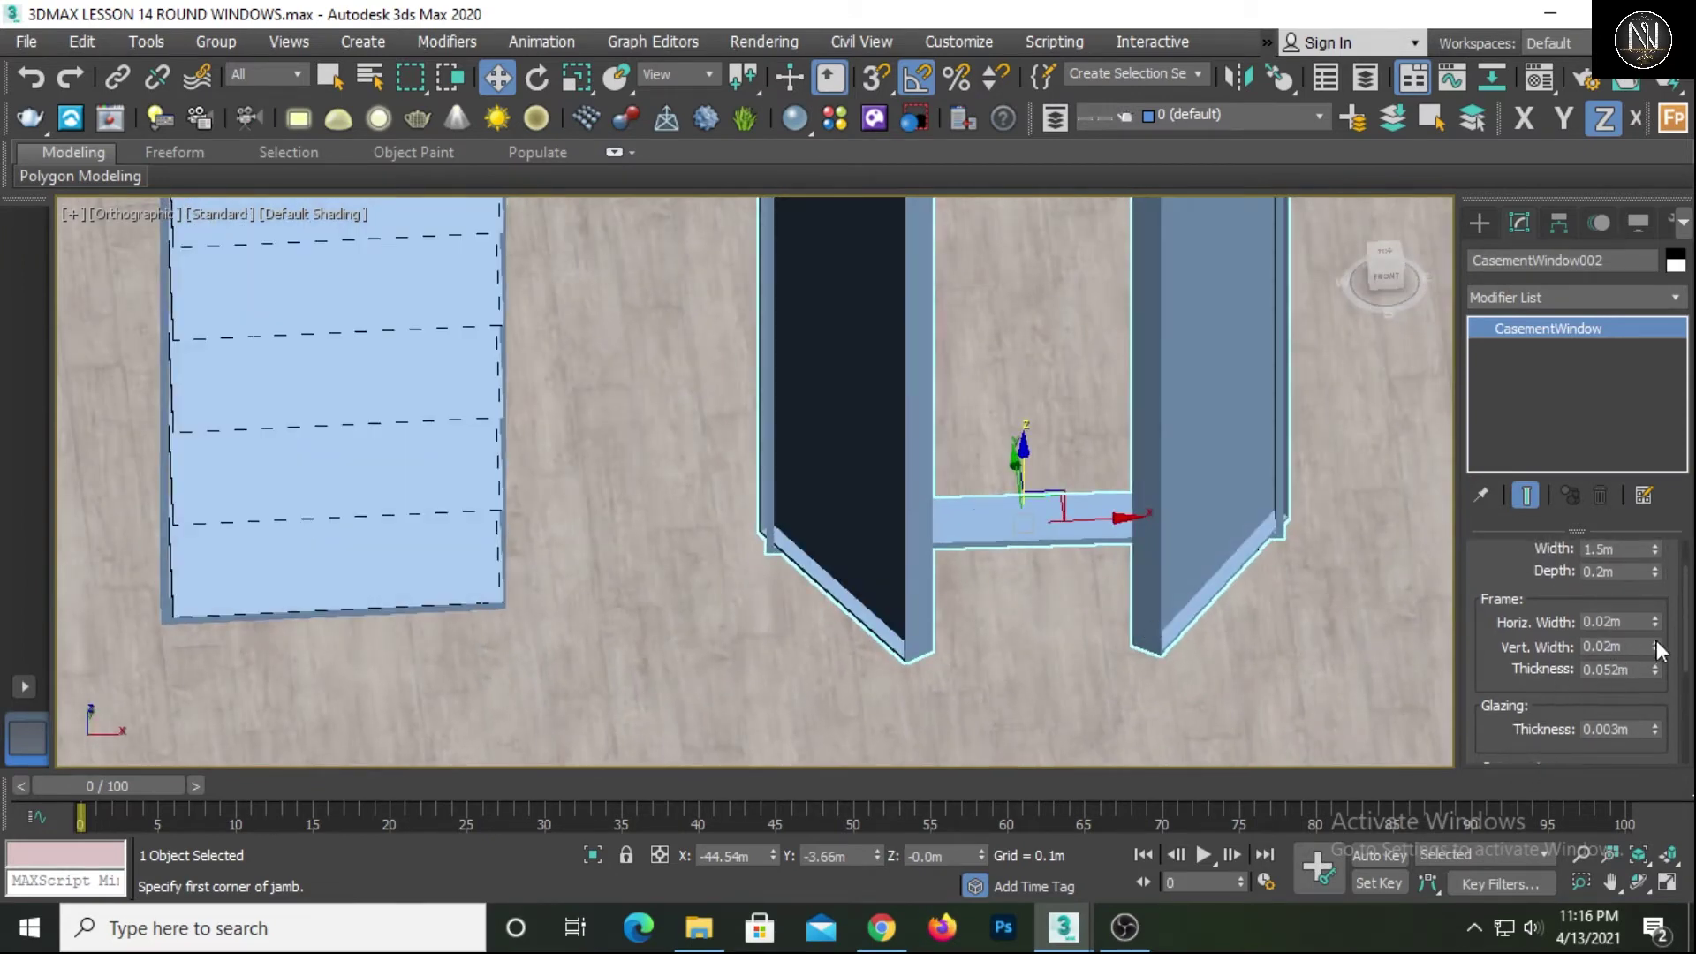
pyautogui.moveTo(1656, 648); pyautogui.dragTo(1619, 541)
pyautogui.rightClick(1619, 541)
pyautogui.moveTo(1253, 549); pyautogui.dragTo(1166, 708, button='middle')
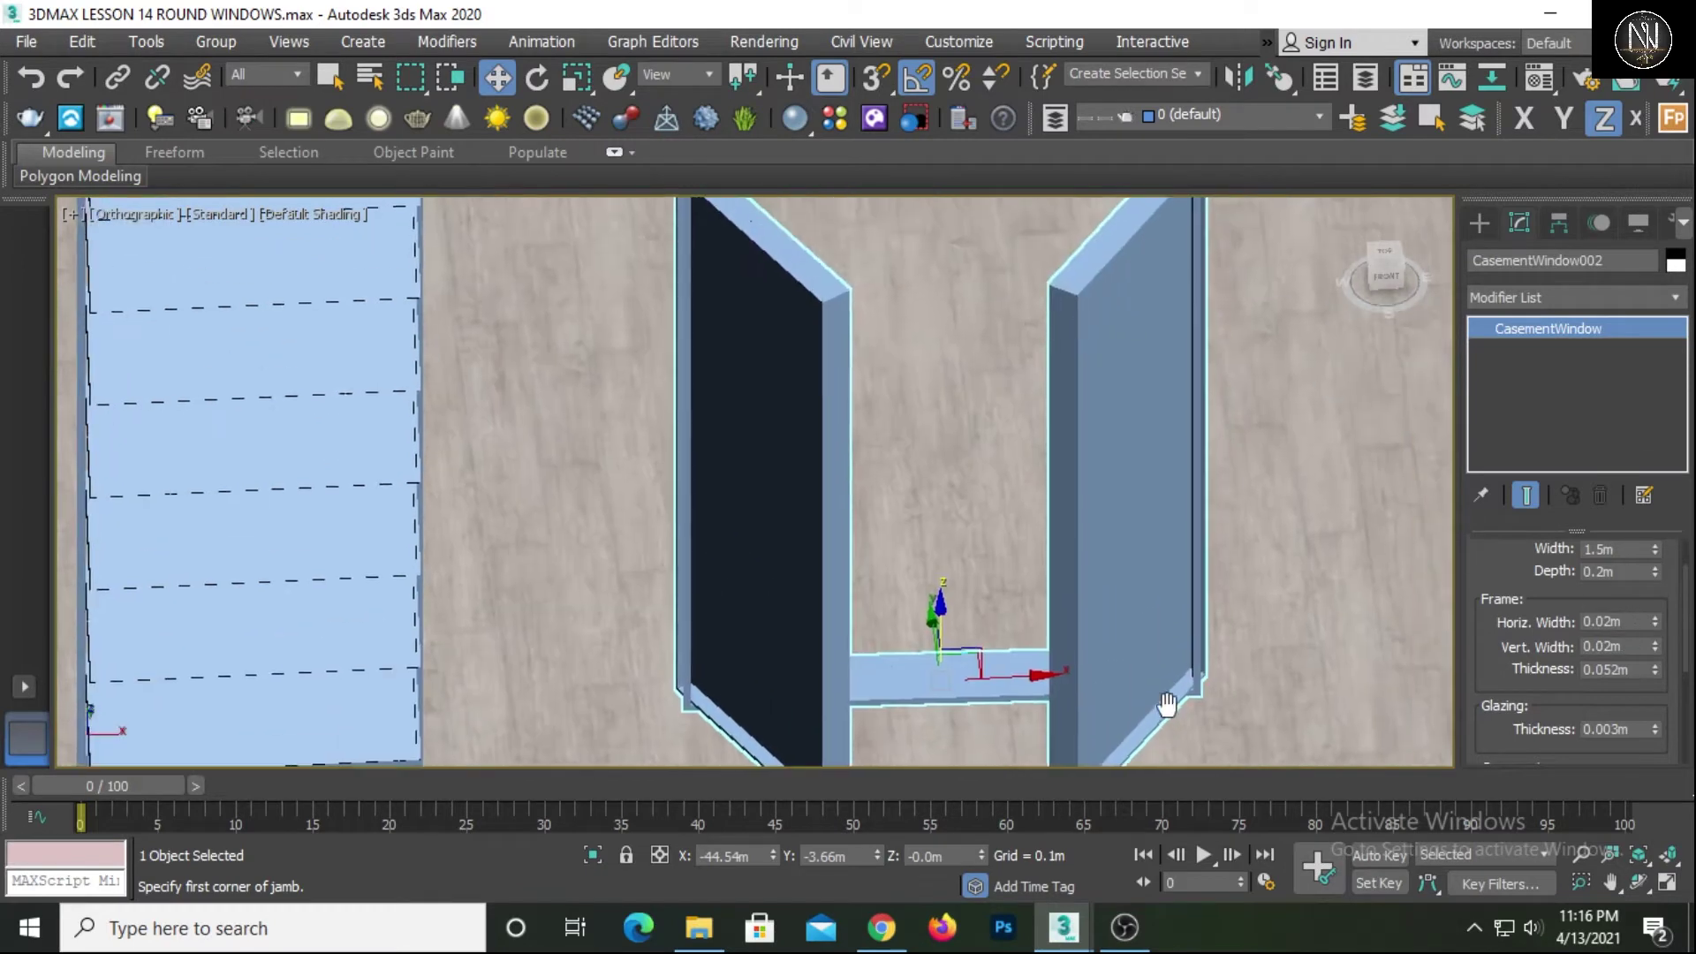
# Set the casement window's horizontal and vertical frame widths to 0.1 m
pyautogui.scroll(-3, 1168, 710)
pyautogui.keyDown('alt'); pyautogui.moveTo(1182, 638); pyautogui.dragTo(1173, 505, button='middle'); pyautogui.keyUp('alt')
pyautogui.scroll(3, 1206, 478)
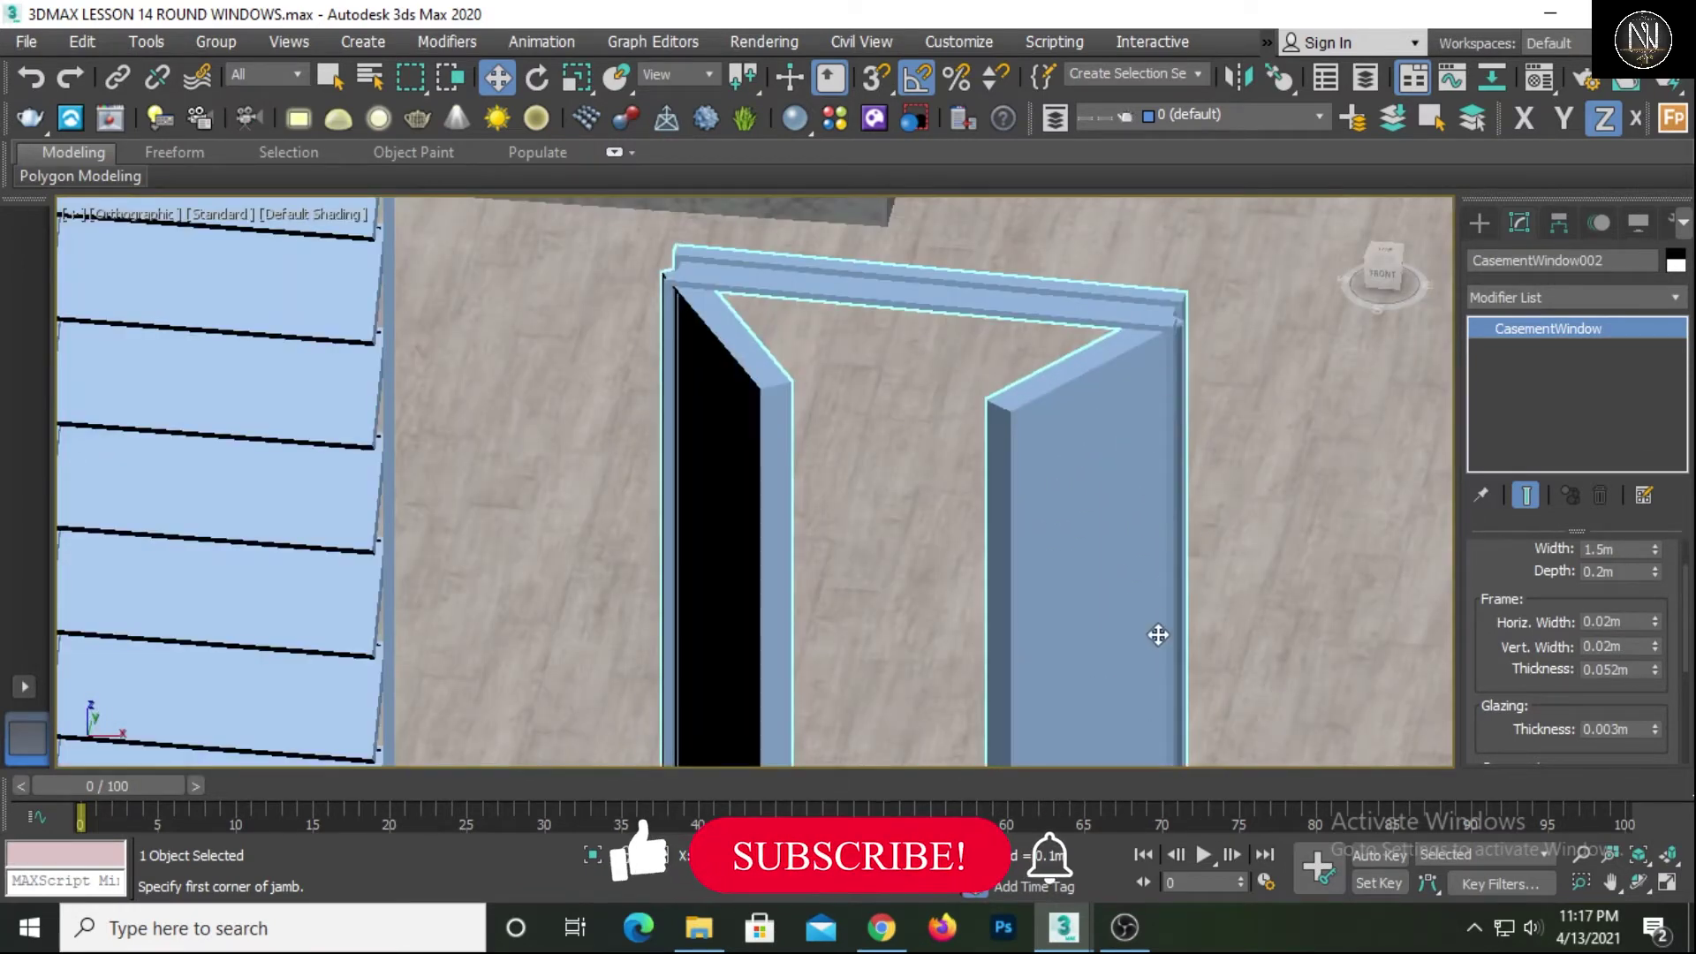
pyautogui.scroll(-3, 1158, 632)
pyautogui.moveTo(1182, 638); pyautogui.dragTo(1204, 521, button='middle')
pyautogui.moveTo(1624, 621); pyautogui.dragTo(1502, 610)
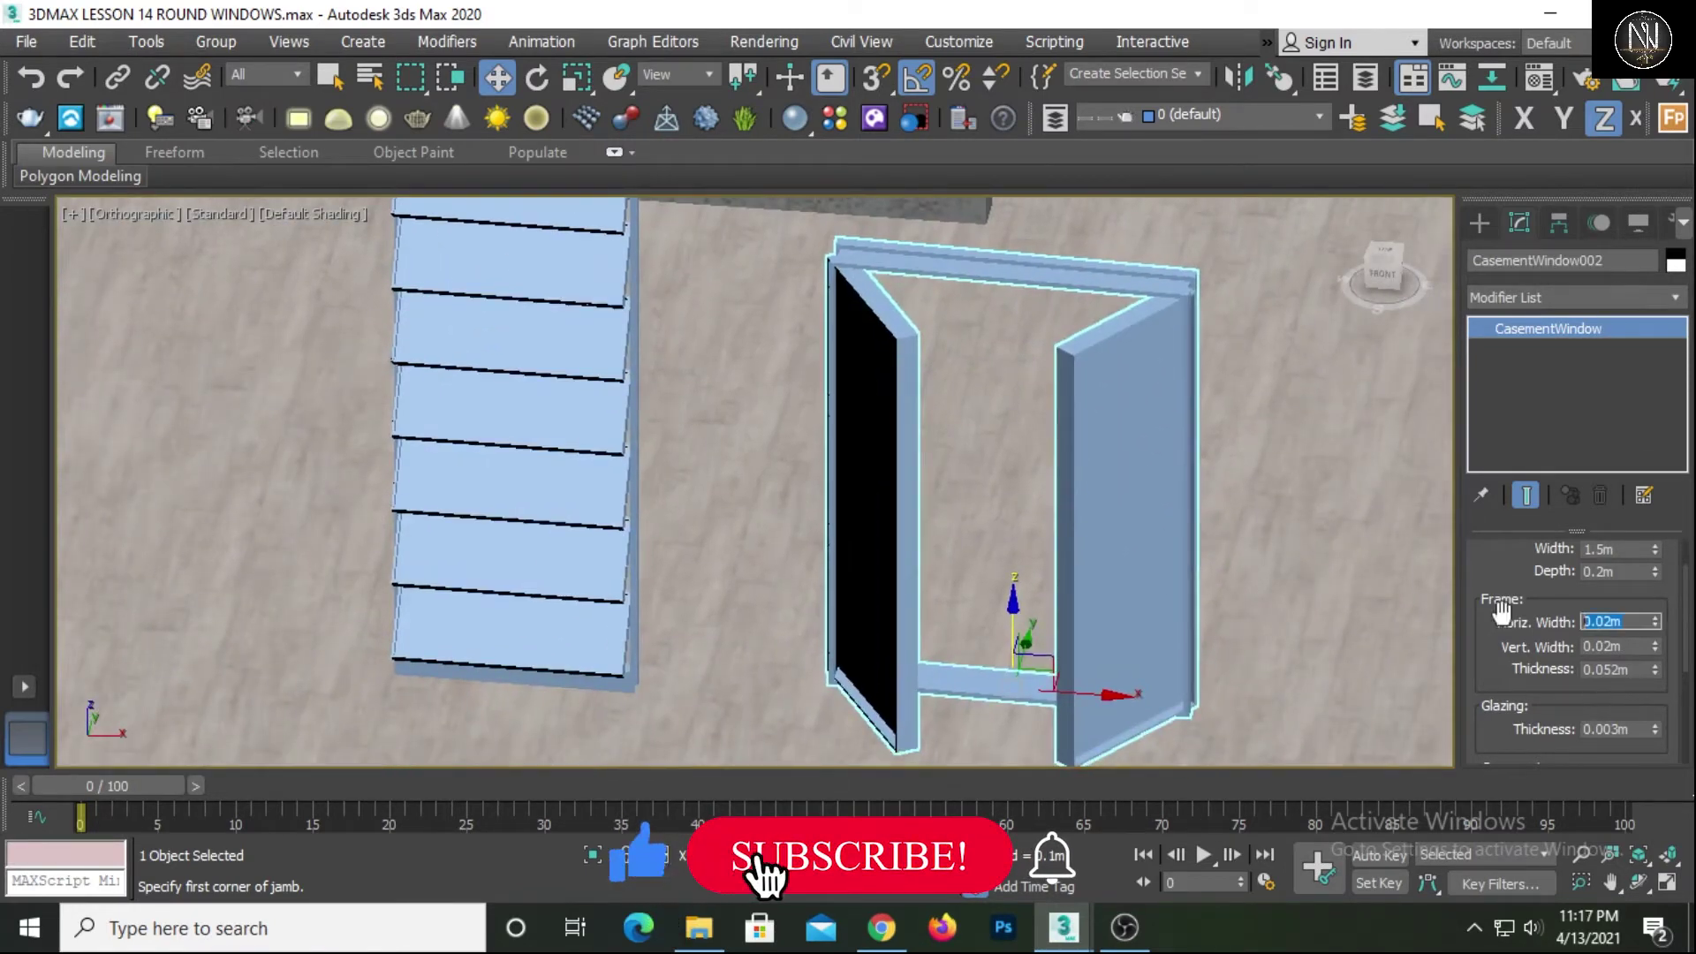
pyautogui.write('.1')
pyautogui.press('Tab')
pyautogui.write('.1')
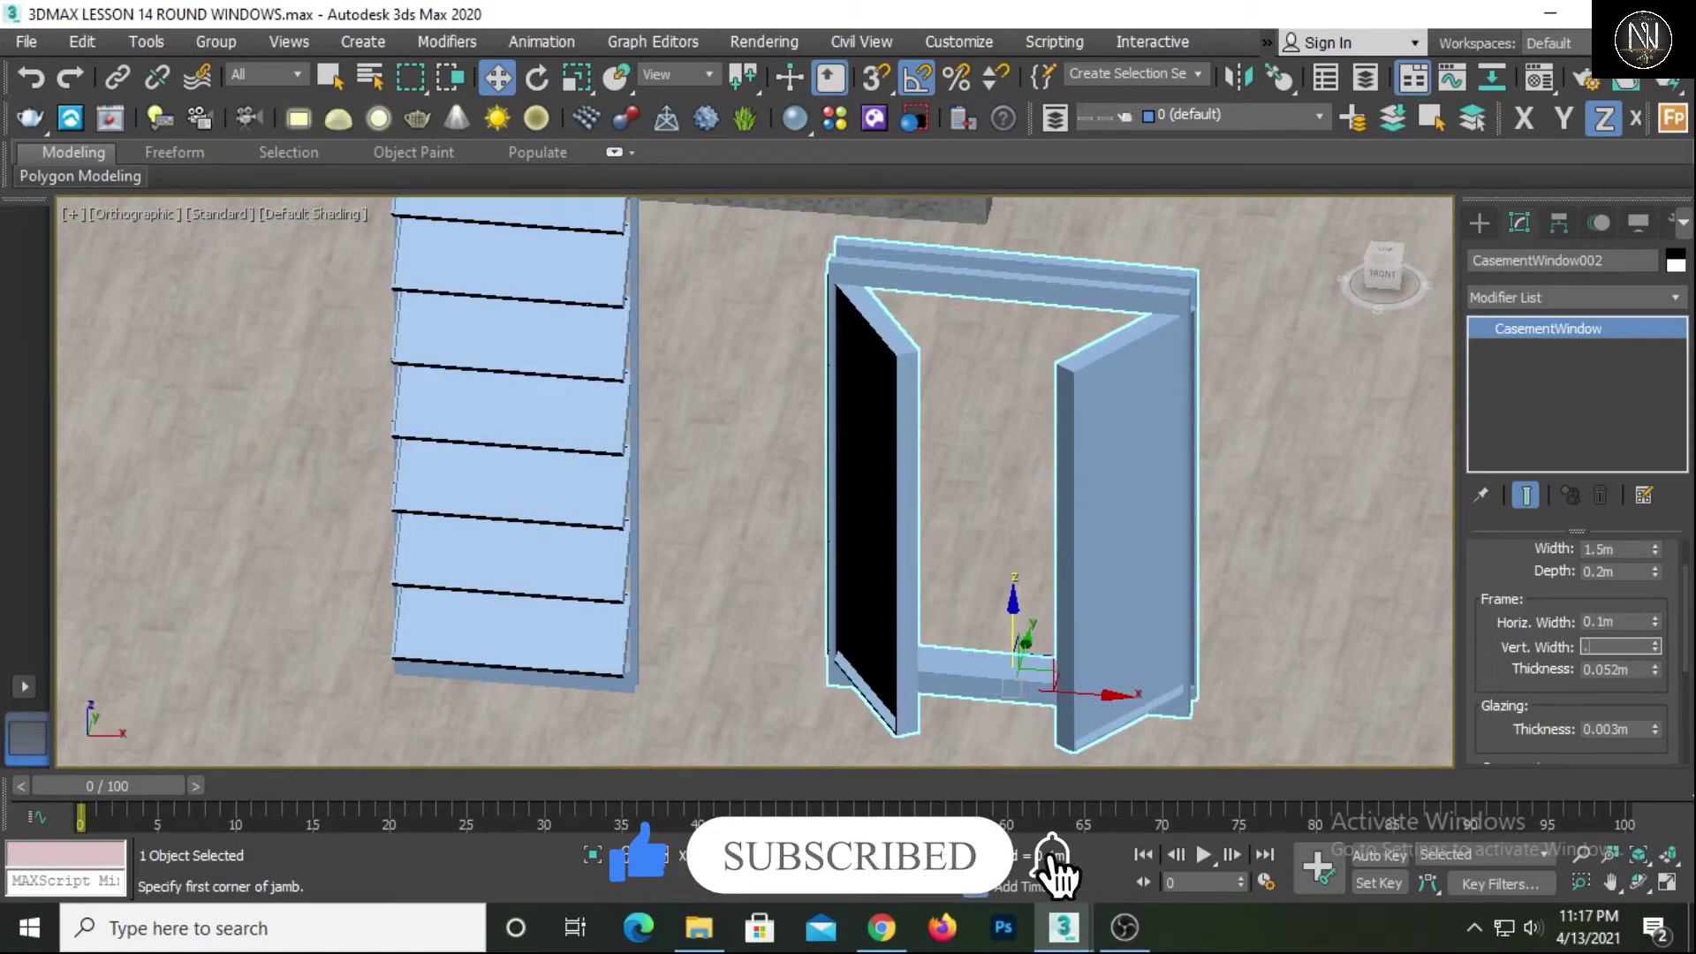
pyautogui.press('Return')
# Set both the horizontal and vertical frame widths of the casement window to 0.05 m
pyautogui.keyDown('alt'); pyautogui.moveTo(1143, 589); pyautogui.dragTo(1116, 549, button='middle'); pyautogui.keyUp('alt')
pyautogui.write('.')
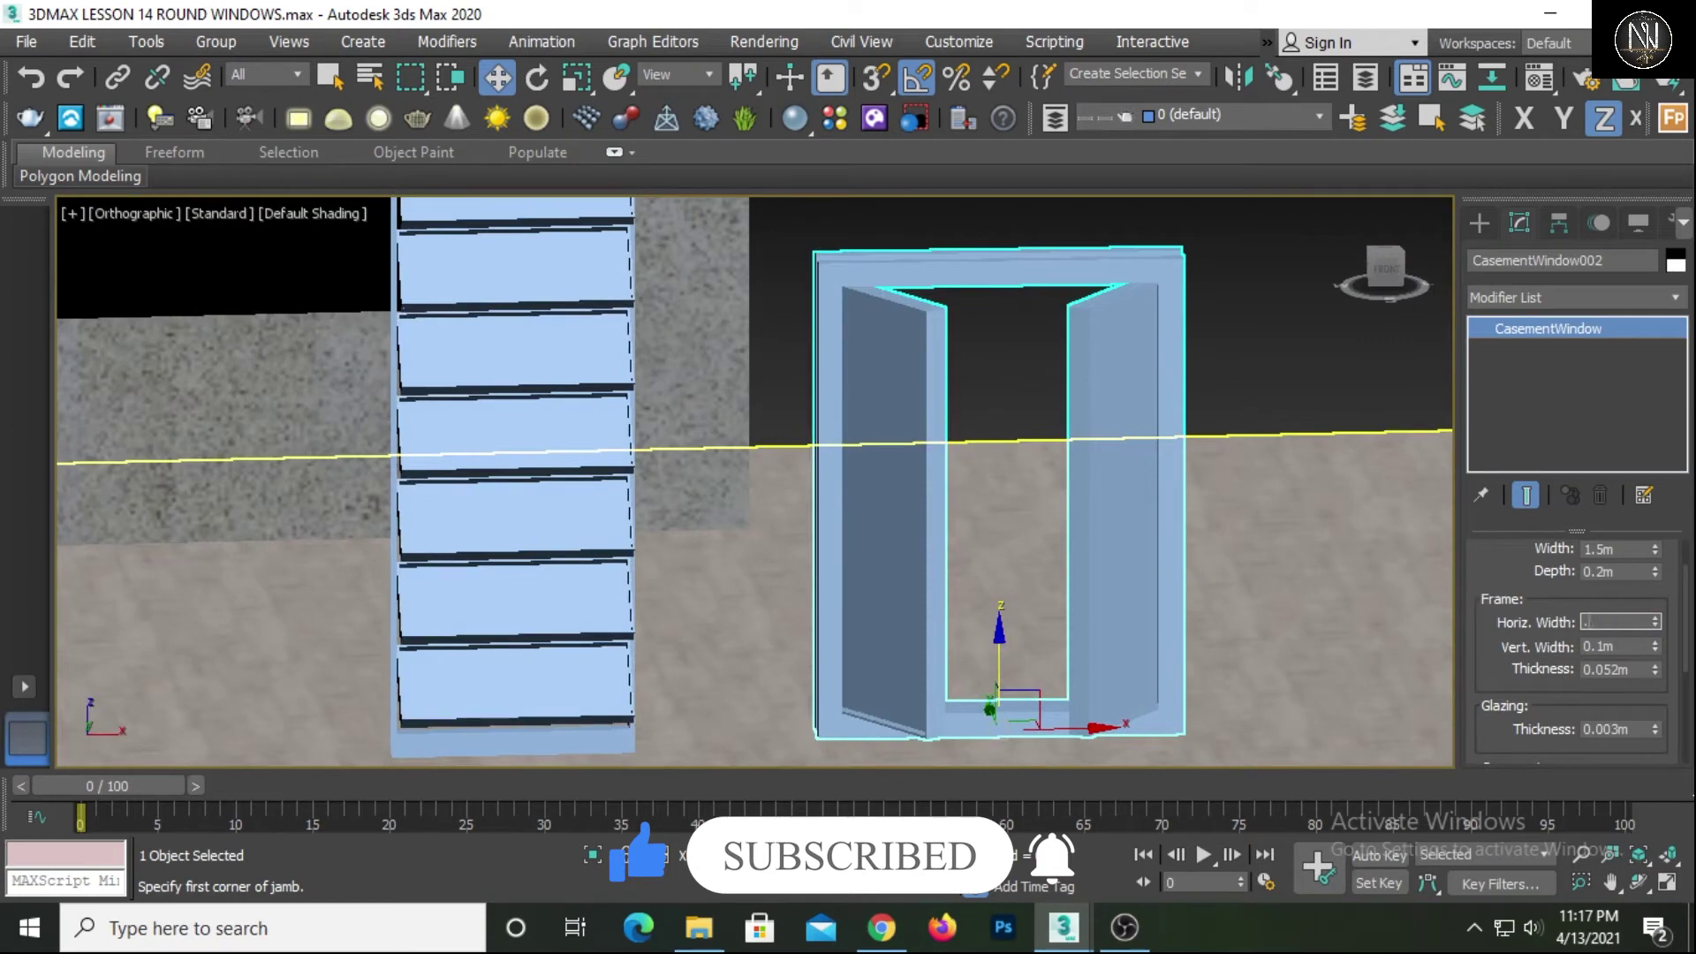
pyautogui.write('05')
pyautogui.press('Tab')
pyautogui.write('.05')
pyautogui.press('Tab')
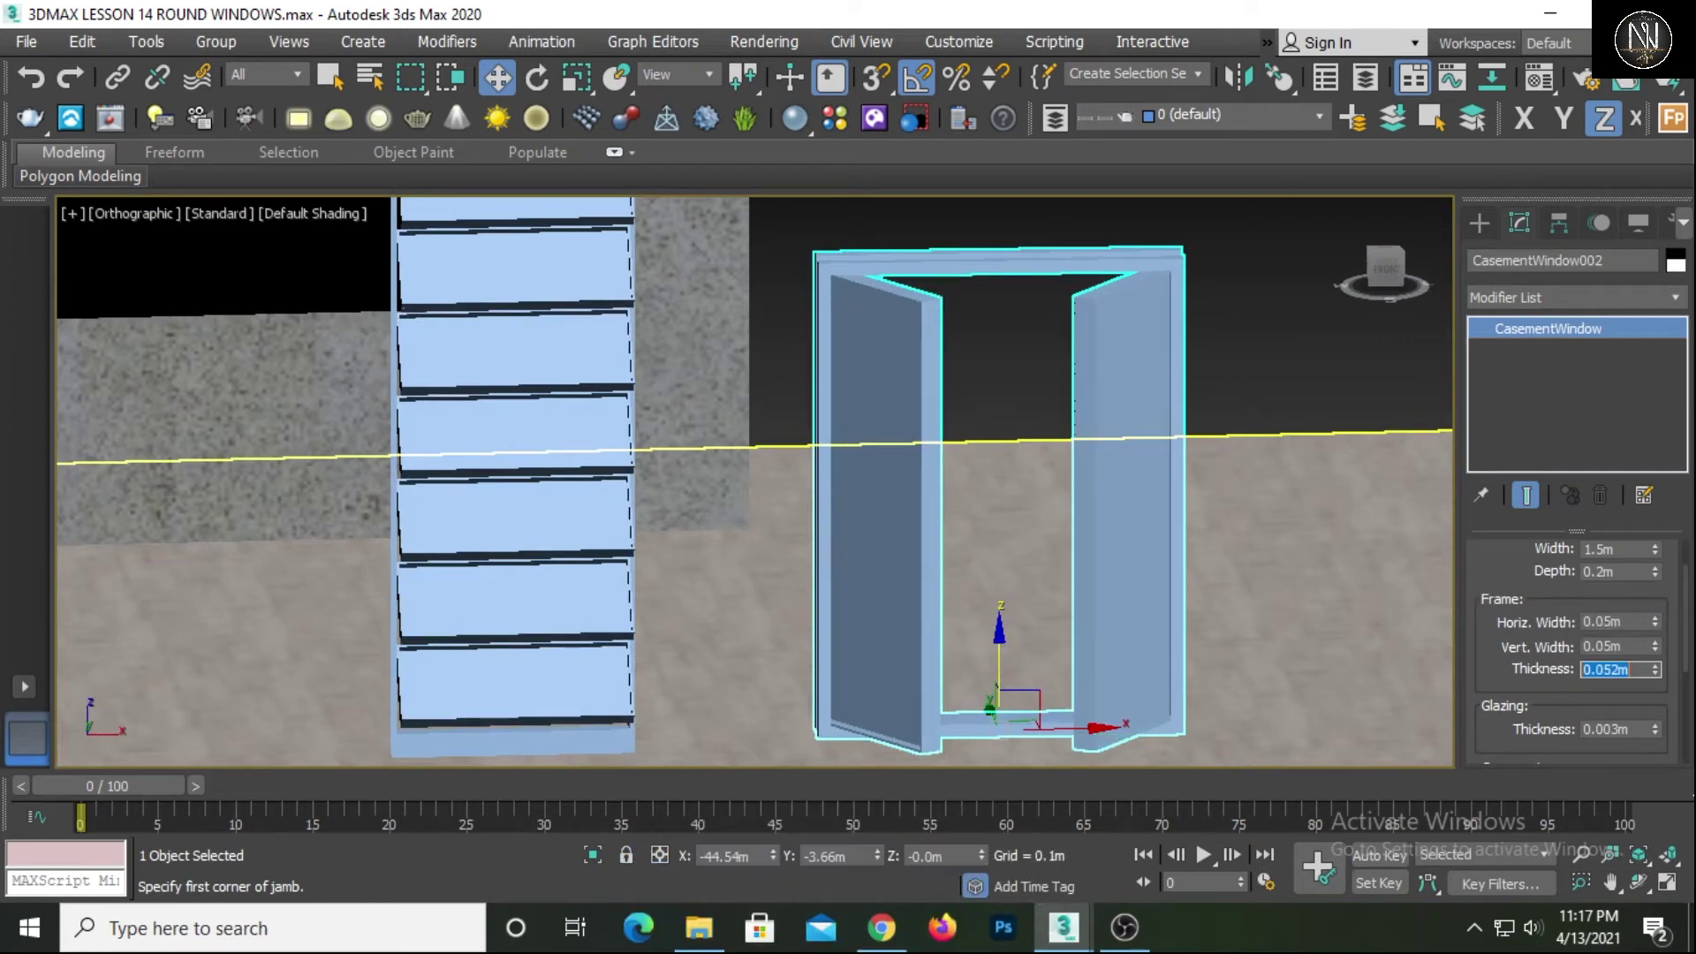
# Set the panel width of the casement window's two casements to 0.091 m
pyautogui.moveTo(1483, 682); pyautogui.dragTo(1496, 624)
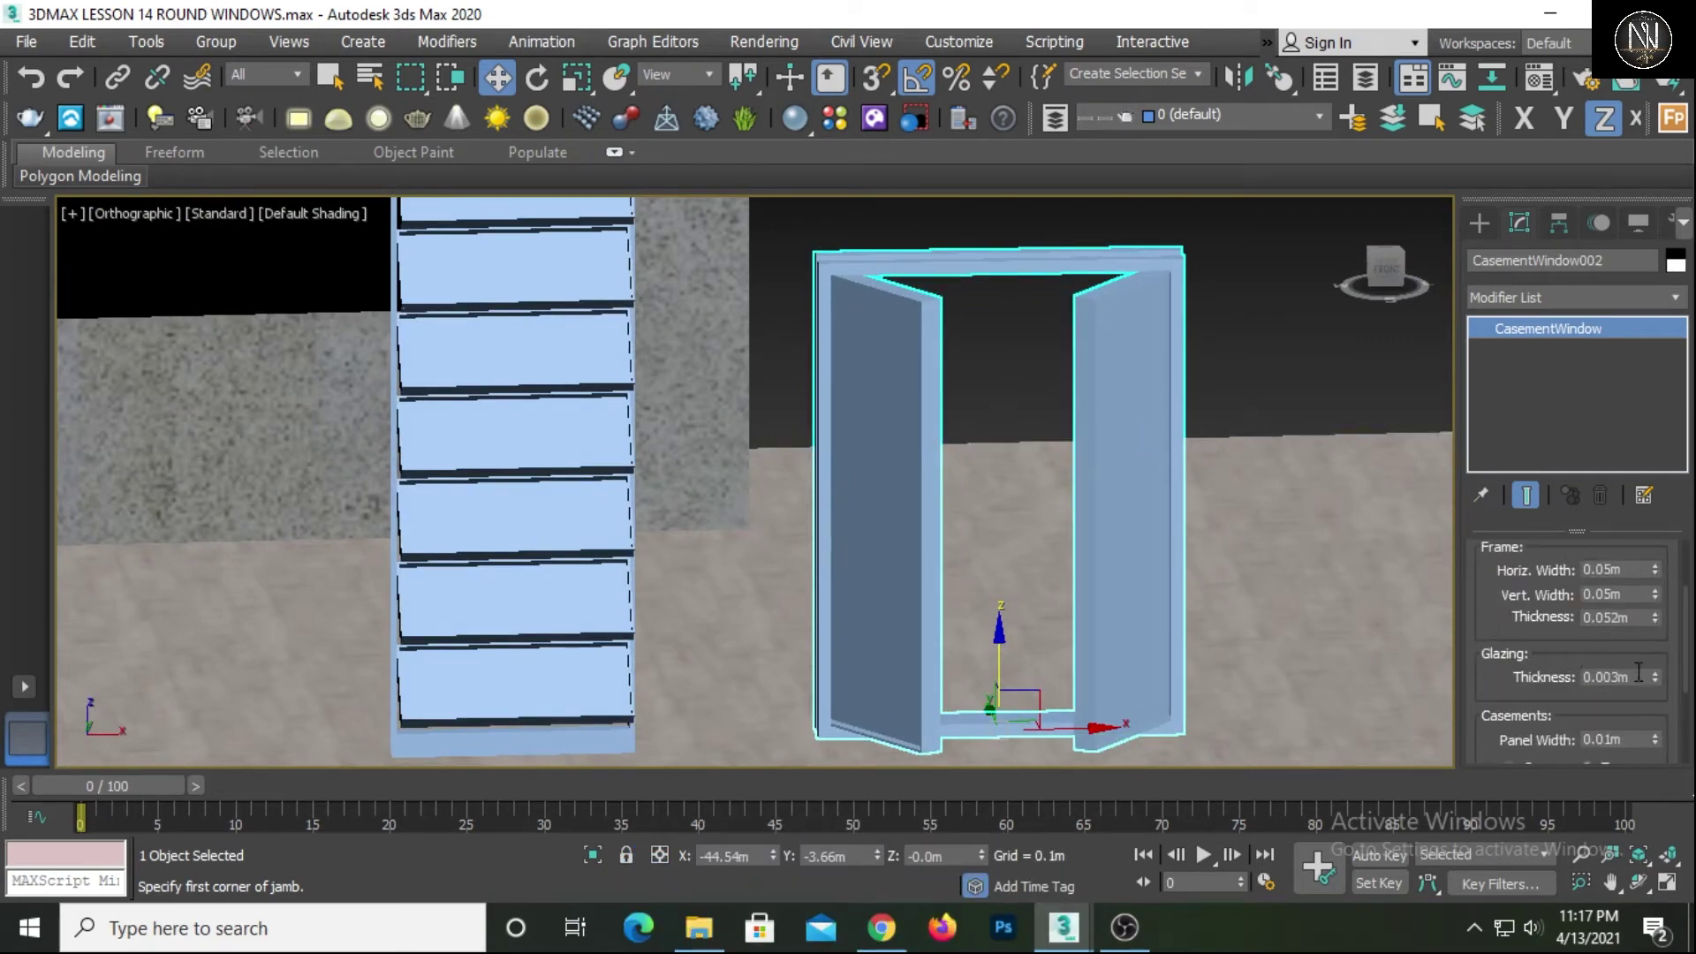
pyautogui.moveTo(1657, 634); pyautogui.dragTo(1666, 513)
pyautogui.rightClick(1666, 513)
pyautogui.moveTo(1496, 696); pyautogui.dragTo(1540, 625)
pyautogui.keyDown('alt'); pyautogui.moveTo(1368, 638); pyautogui.dragTo(1302, 723, button='middle'); pyautogui.keyUp('alt')
pyautogui.moveTo(1653, 662); pyautogui.dragTo(1537, 553)
pyautogui.scroll(-6, 1066, 620)
pyautogui.keyDown('alt'); pyautogui.moveTo(1067, 622); pyautogui.dragTo(1122, 590, button='middle'); pyautogui.keyUp('alt')
pyautogui.scroll(2, 1123, 590)
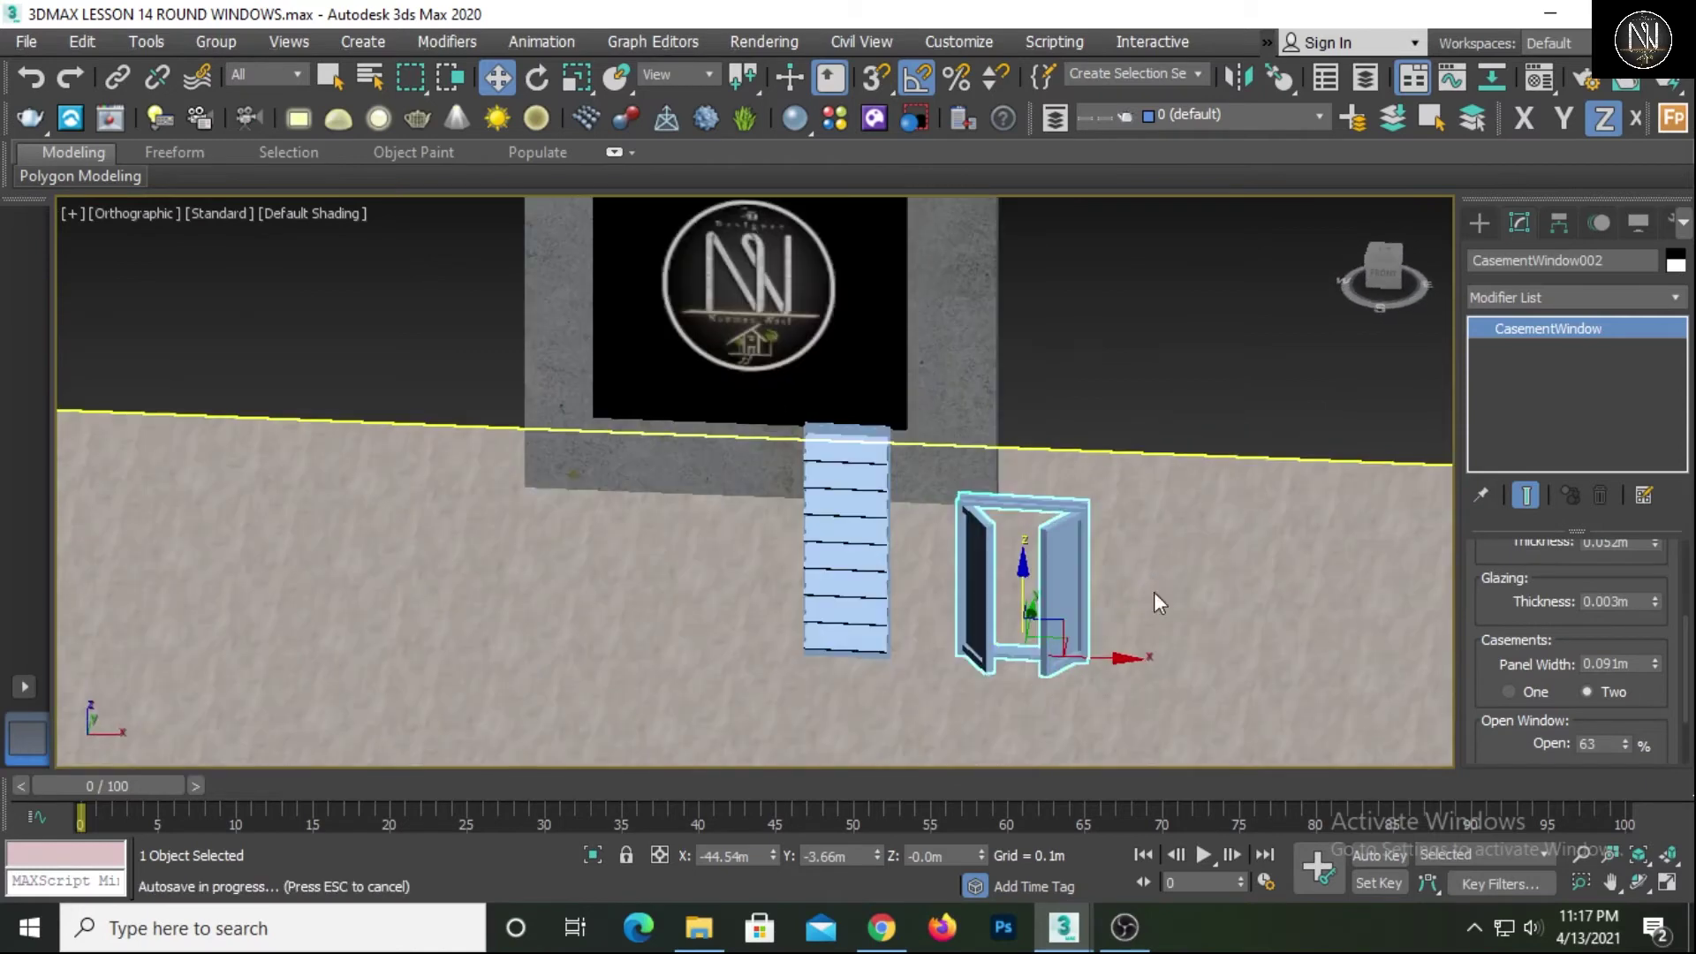
# Create a fixed window beside the casement window, about 1.63 m wide, 0.26 m deep and 1.85 m high
pyautogui.click(1480, 224)
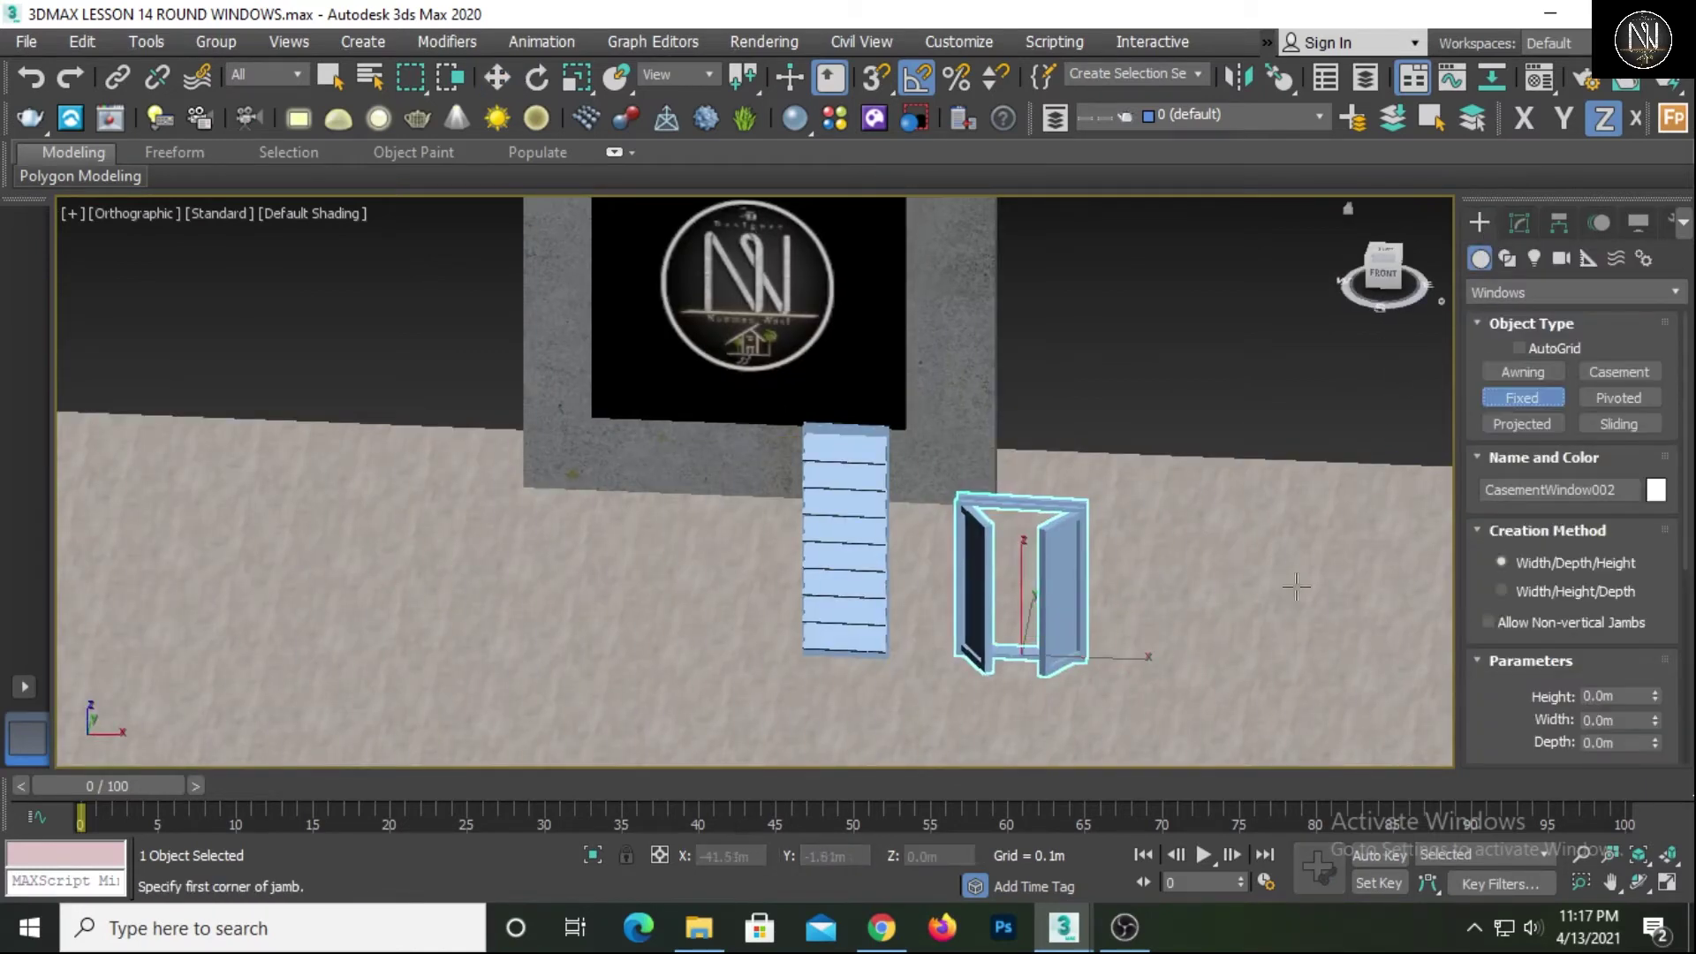
pyautogui.moveTo(1238, 591); pyautogui.dragTo(1001, 620, button='middle')
pyautogui.scroll(2, 1034, 571)
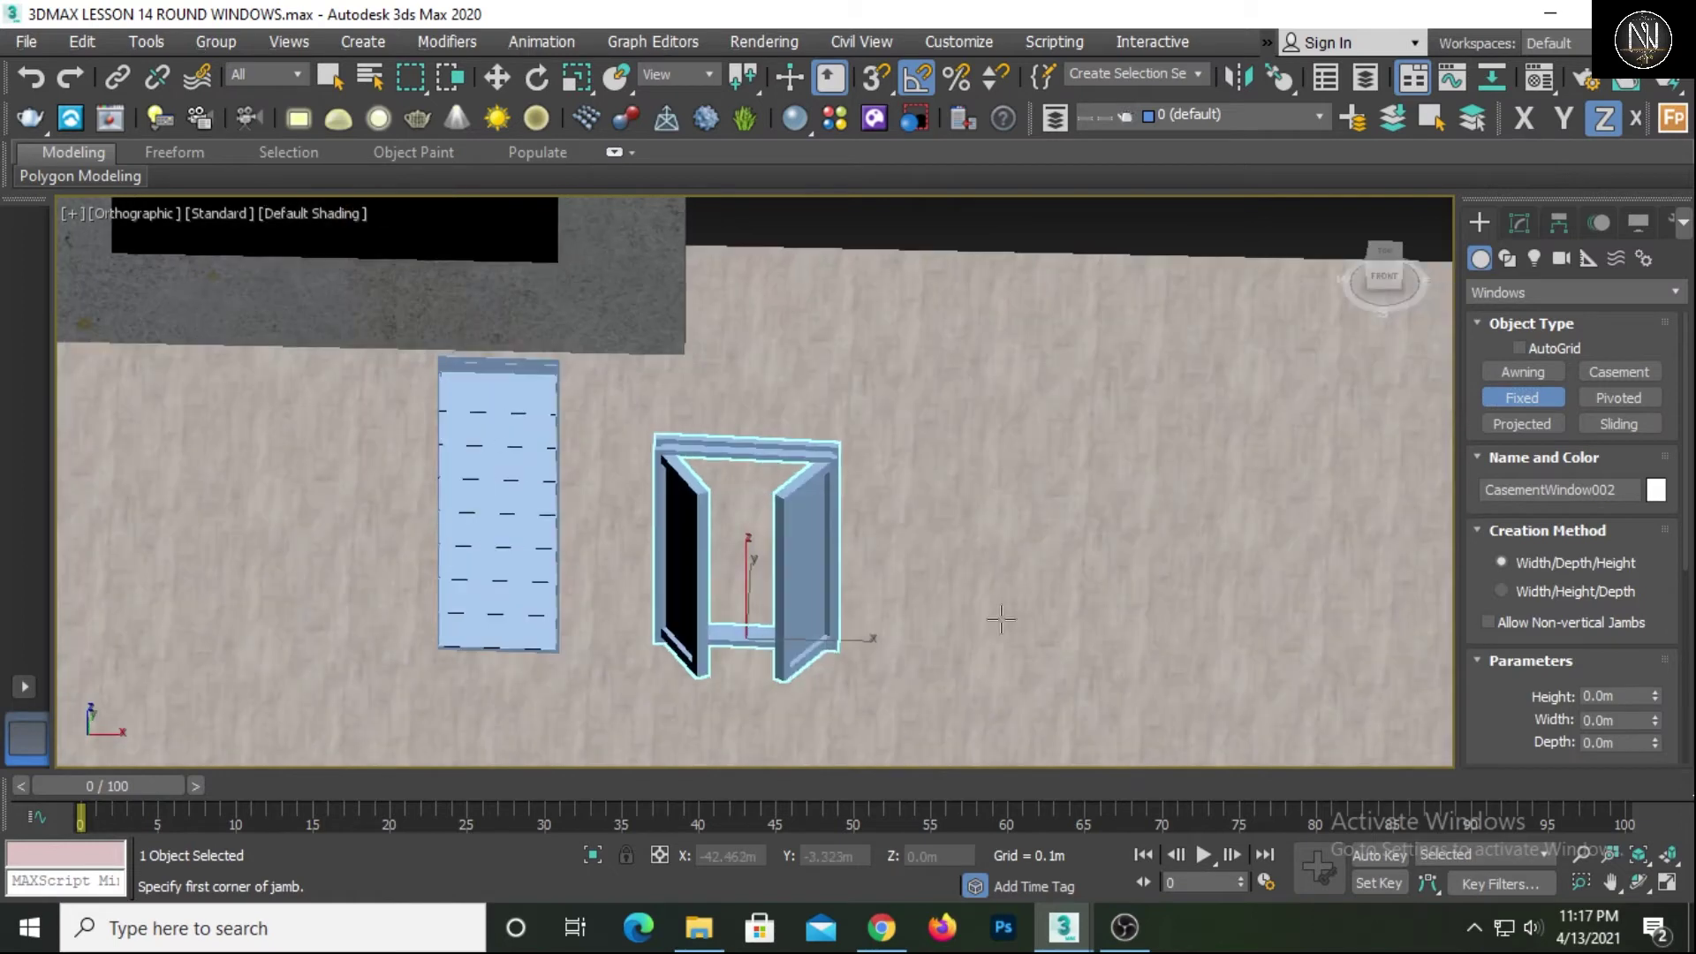
pyautogui.moveTo(933, 629); pyautogui.dragTo(1131, 631)
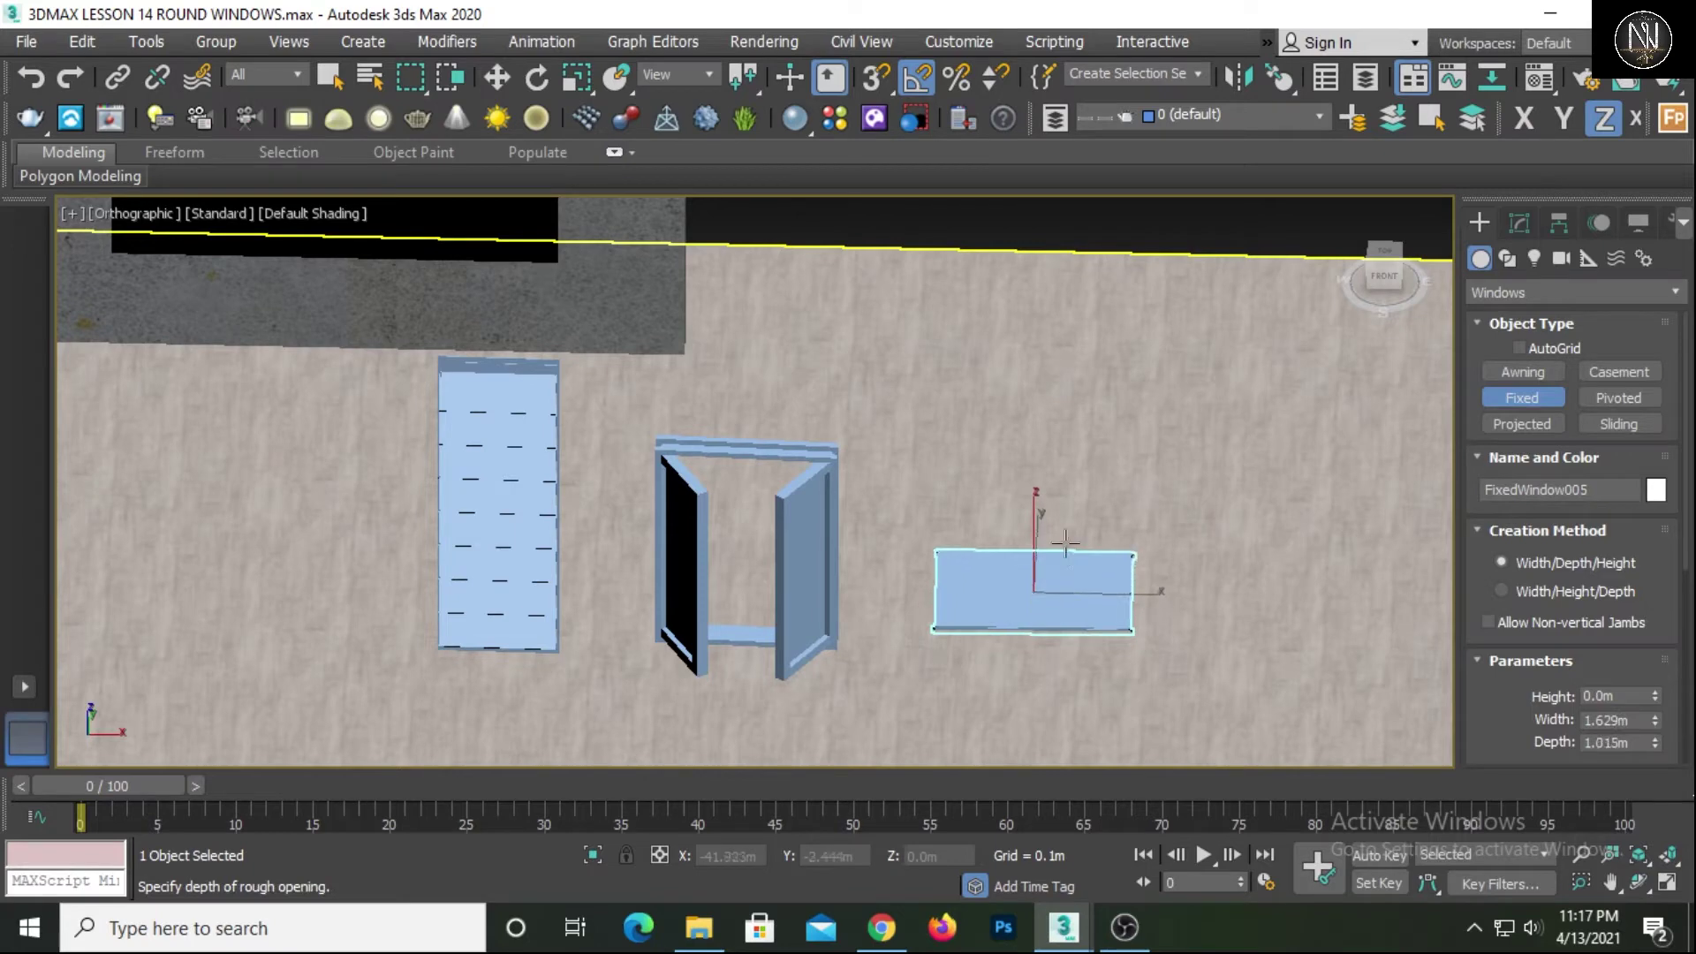
pyautogui.click(1018, 604)
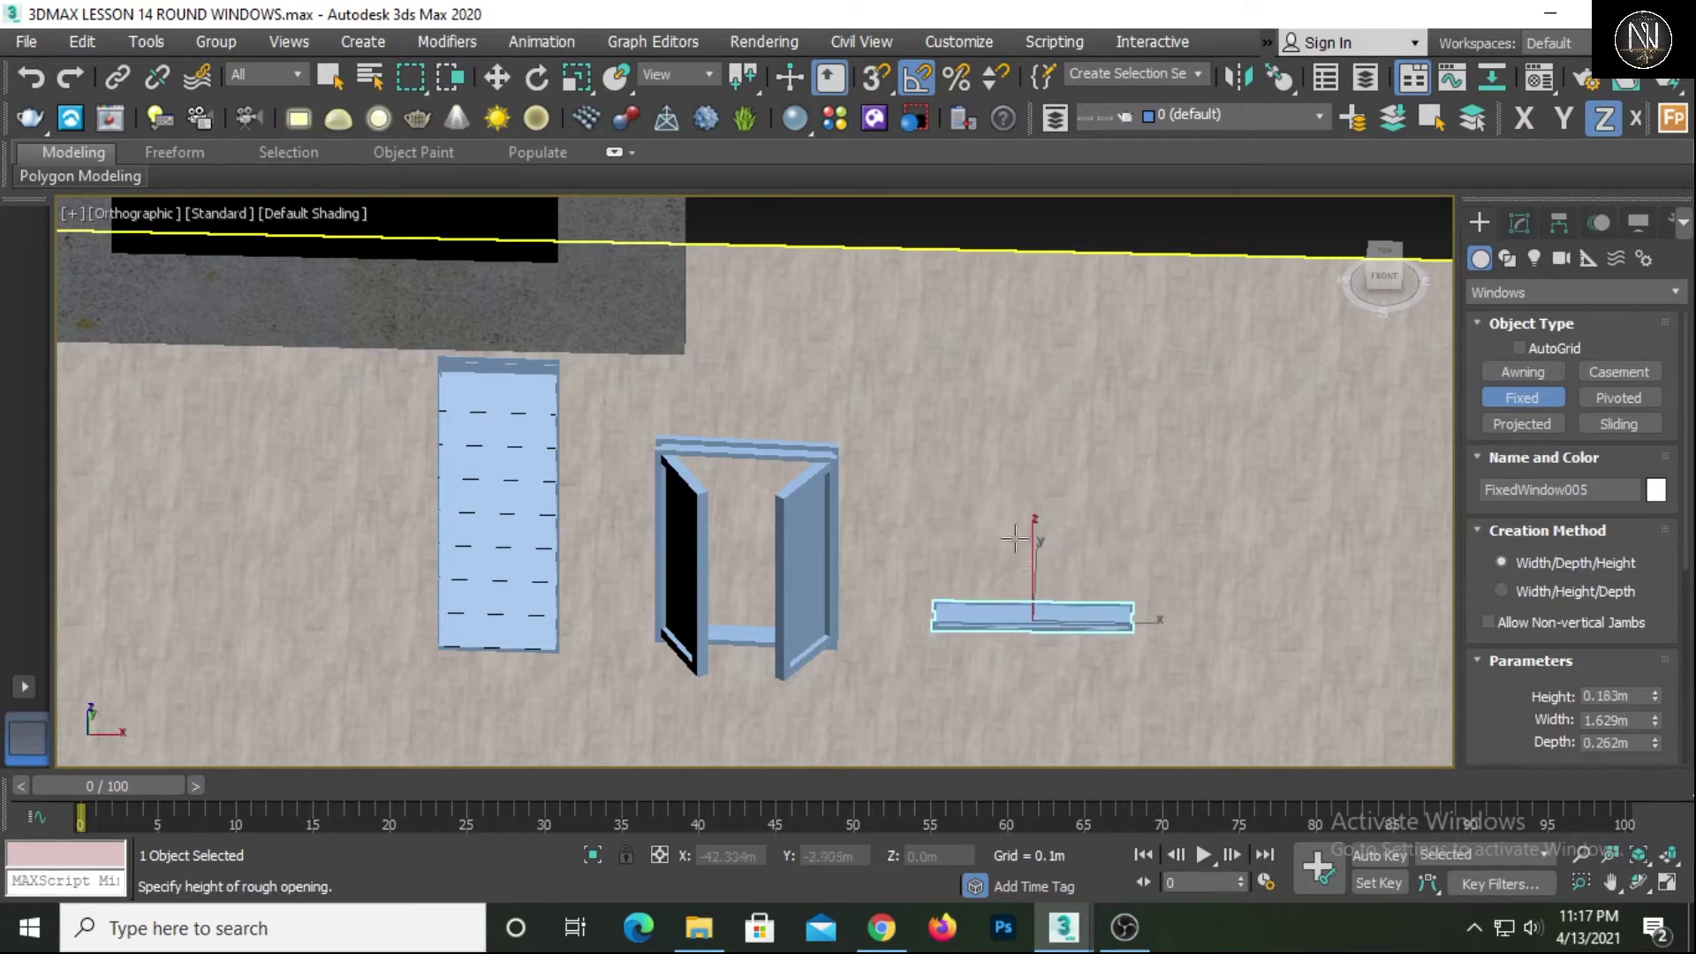
pyautogui.click(995, 384)
pyautogui.rightClick(1026, 485)
pyautogui.keyDown('alt'); pyautogui.moveTo(1129, 548); pyautogui.dragTo(1066, 519, button='middle'); pyautogui.keyUp('alt')
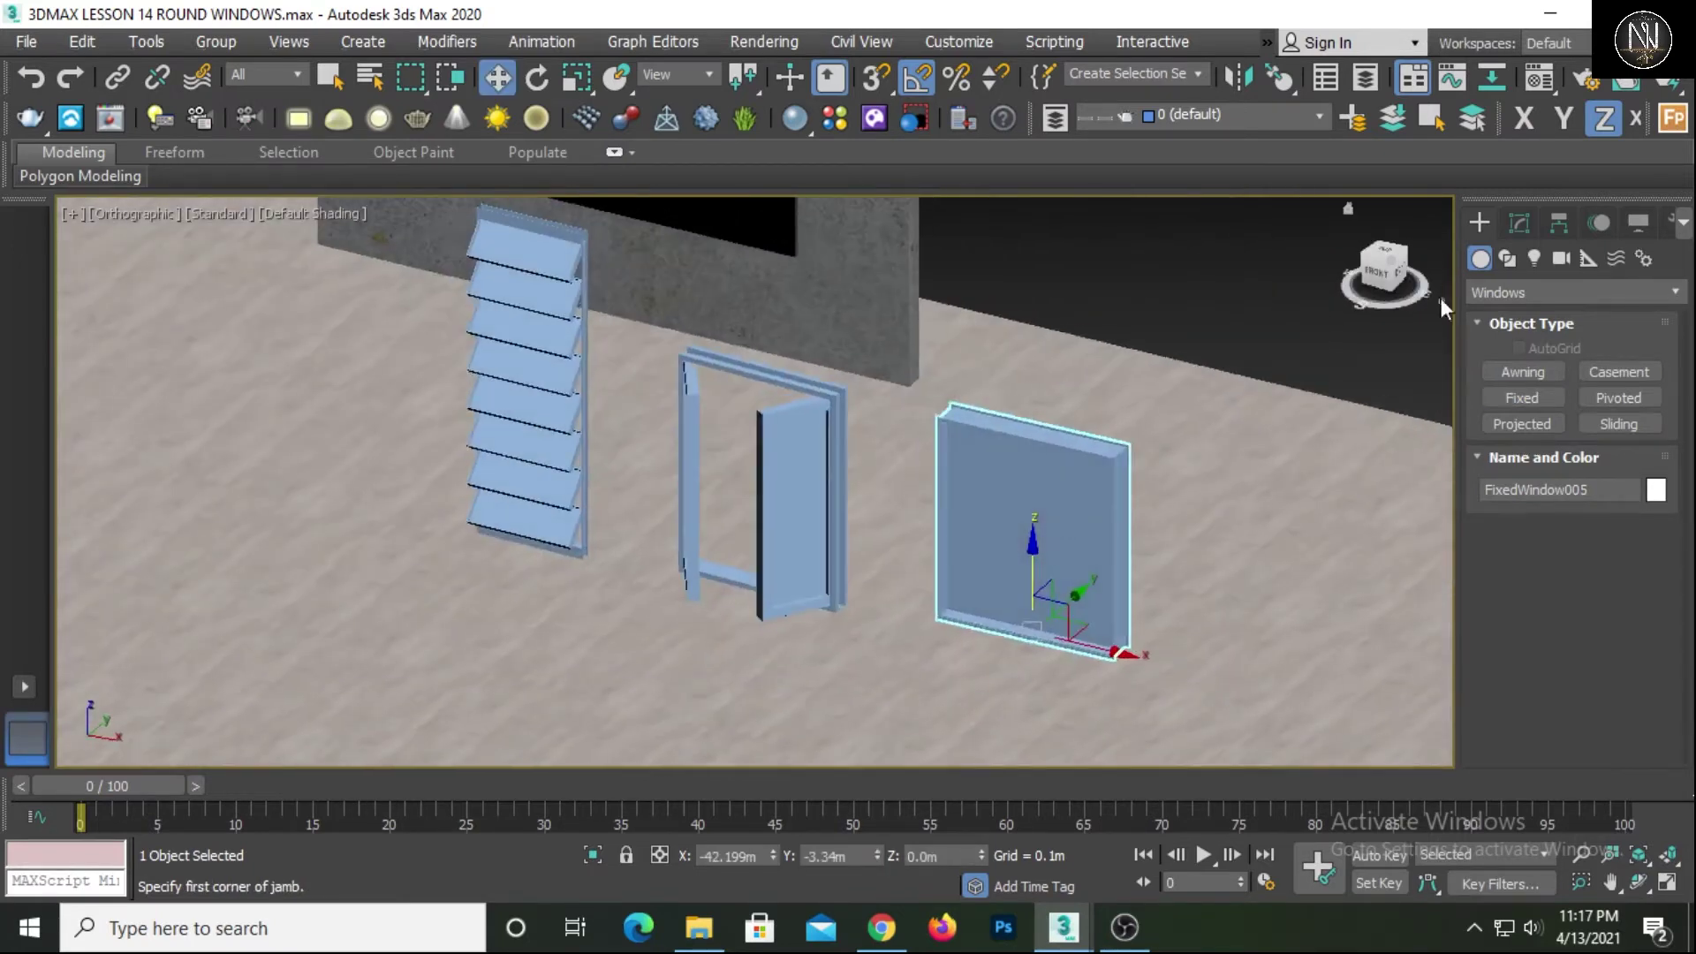
# Open the fixed window's parameters for modification and set its depth to 0.2 m
pyautogui.click(1516, 219)
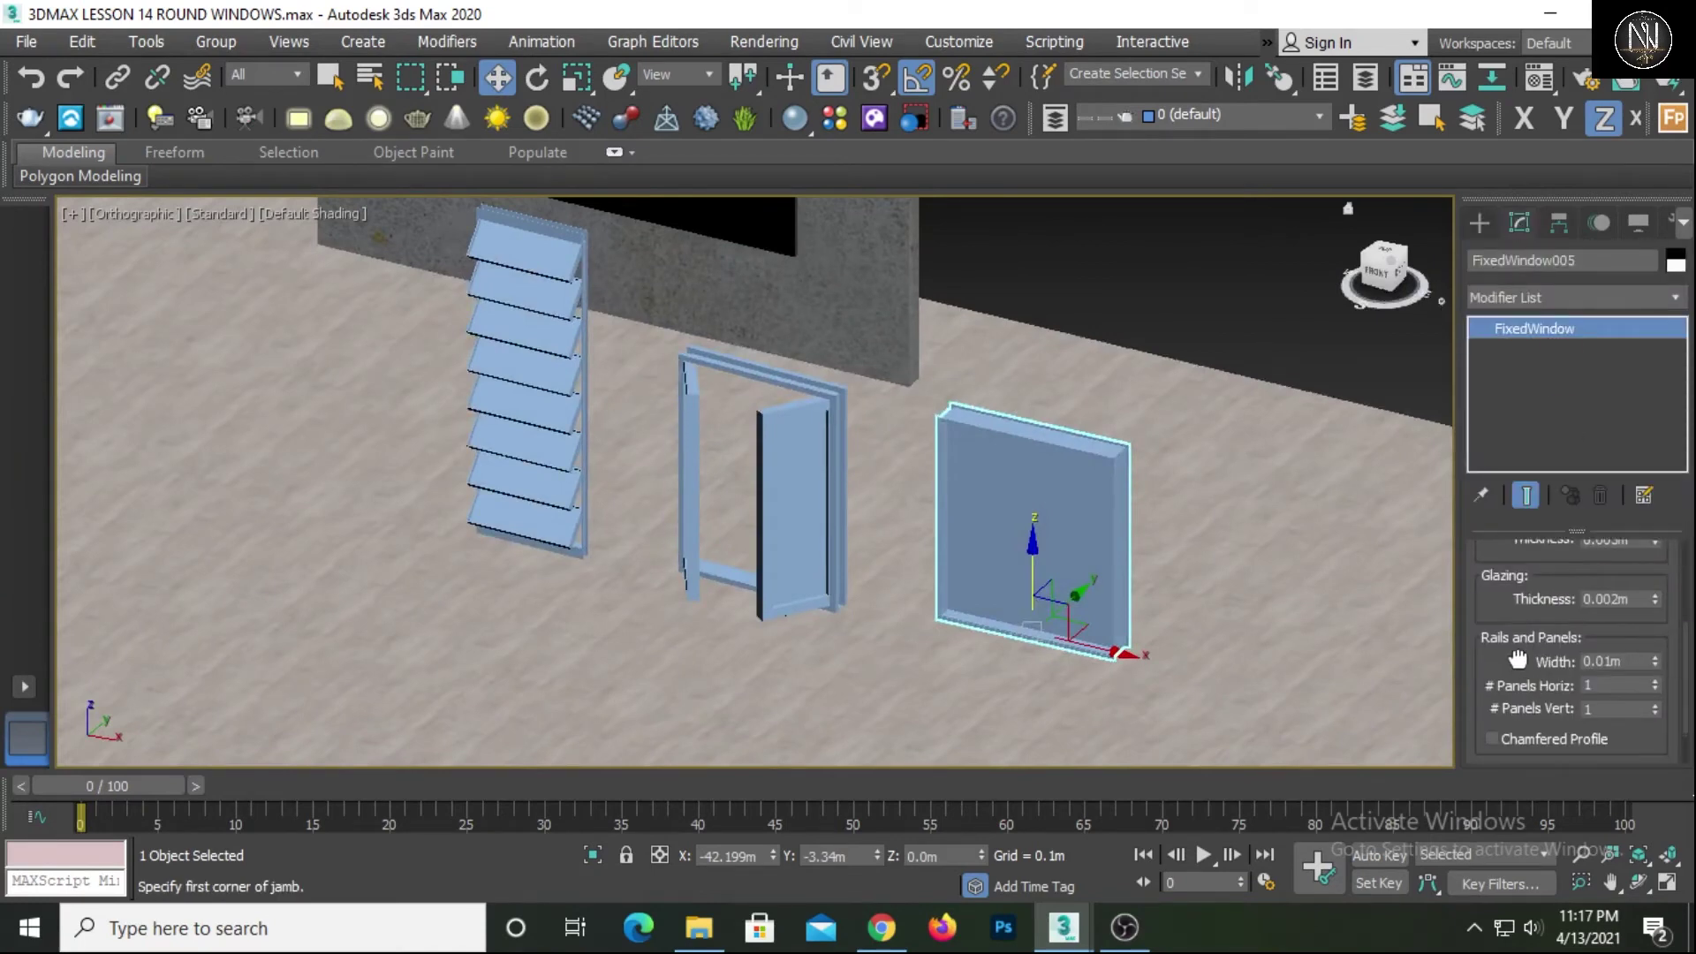
pyautogui.moveTo(1535, 681); pyautogui.dragTo(1519, 583)
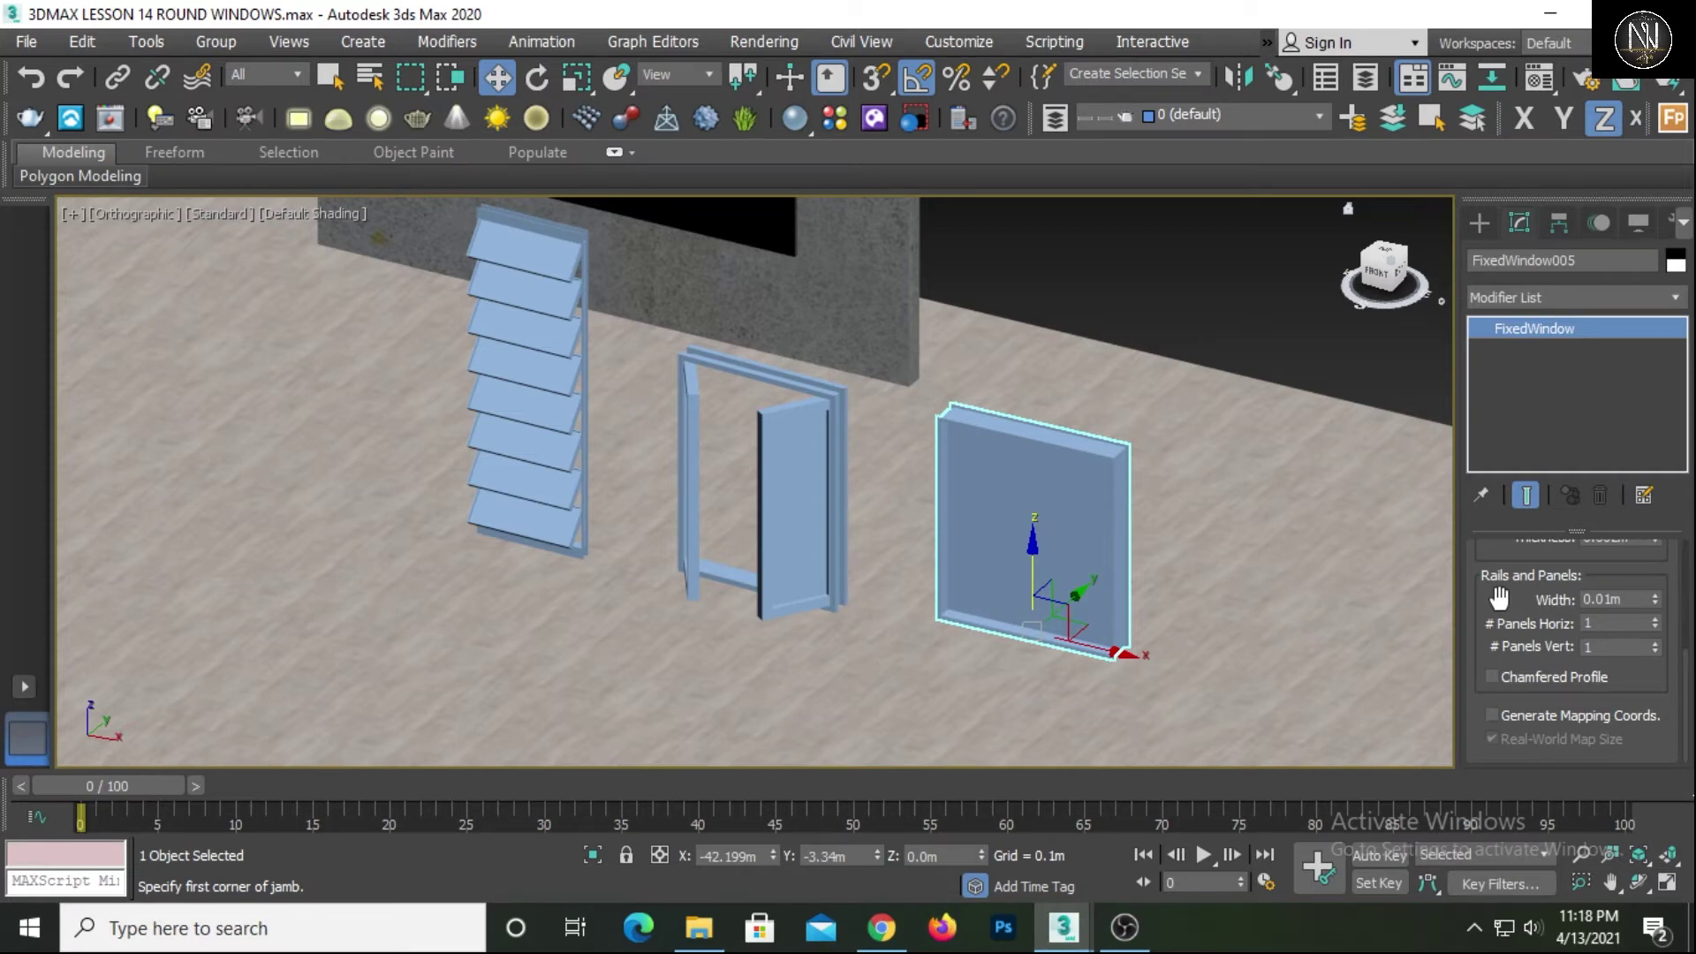
pyautogui.scroll(4, 1203, 581)
pyautogui.moveTo(1085, 586); pyautogui.dragTo(1054, 680, button='middle')
pyautogui.scroll(-4, 1075, 651)
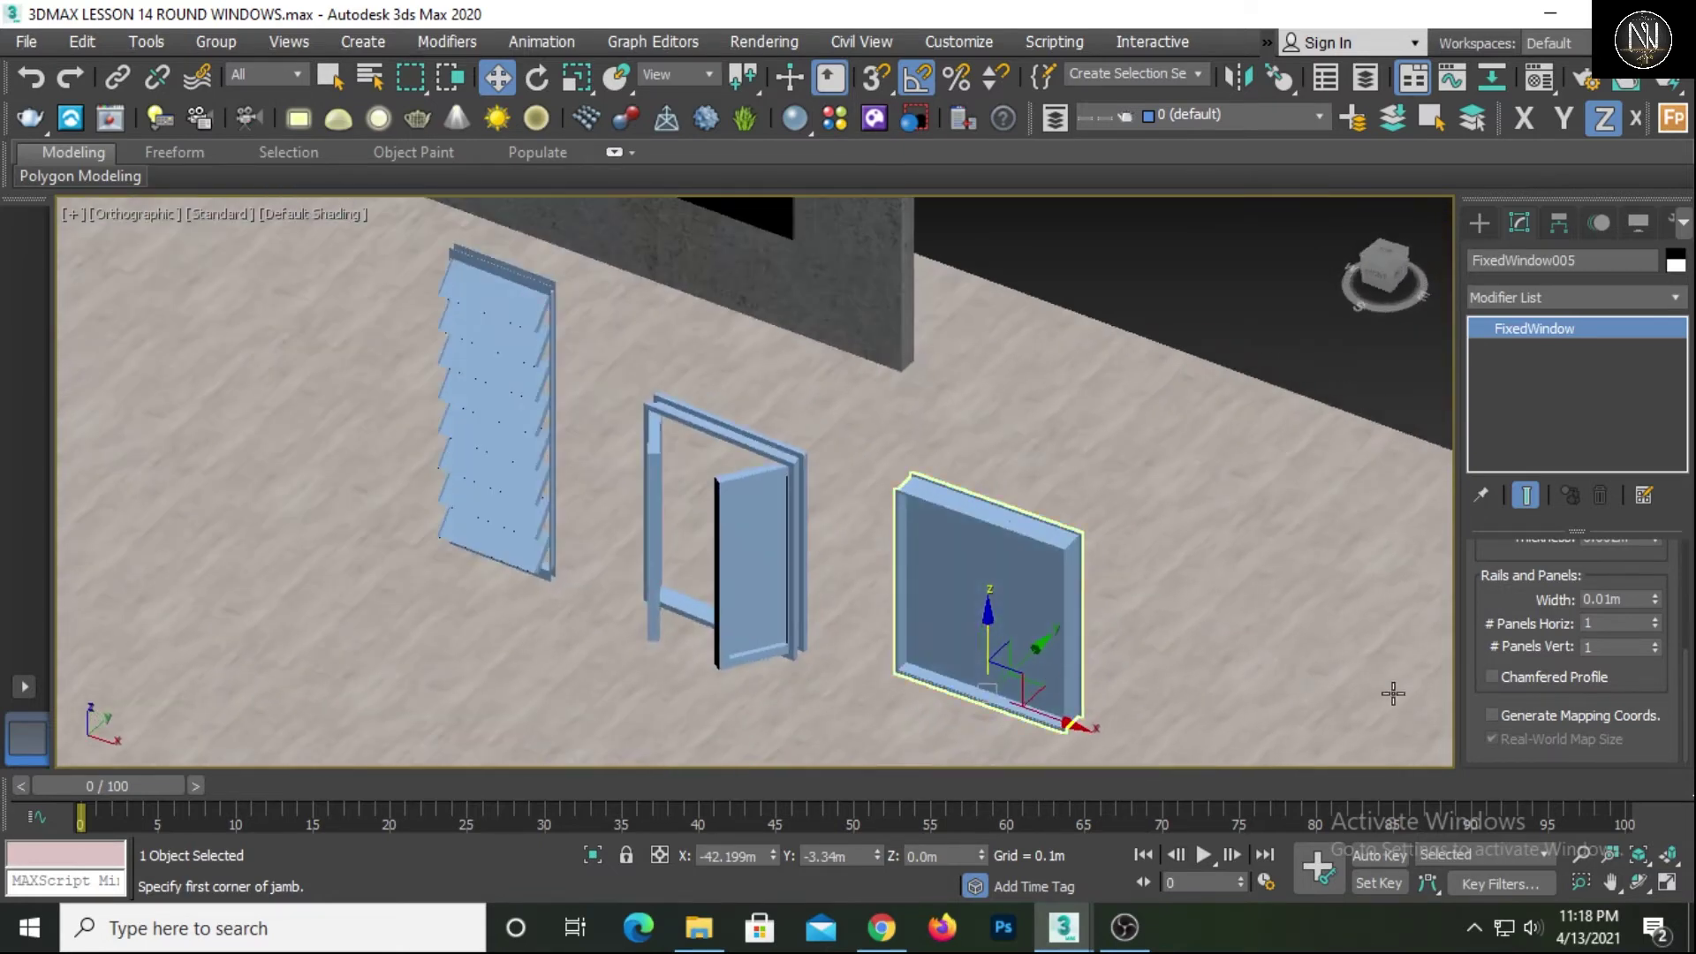
pyautogui.moveTo(1495, 601); pyautogui.dragTo(1484, 864)
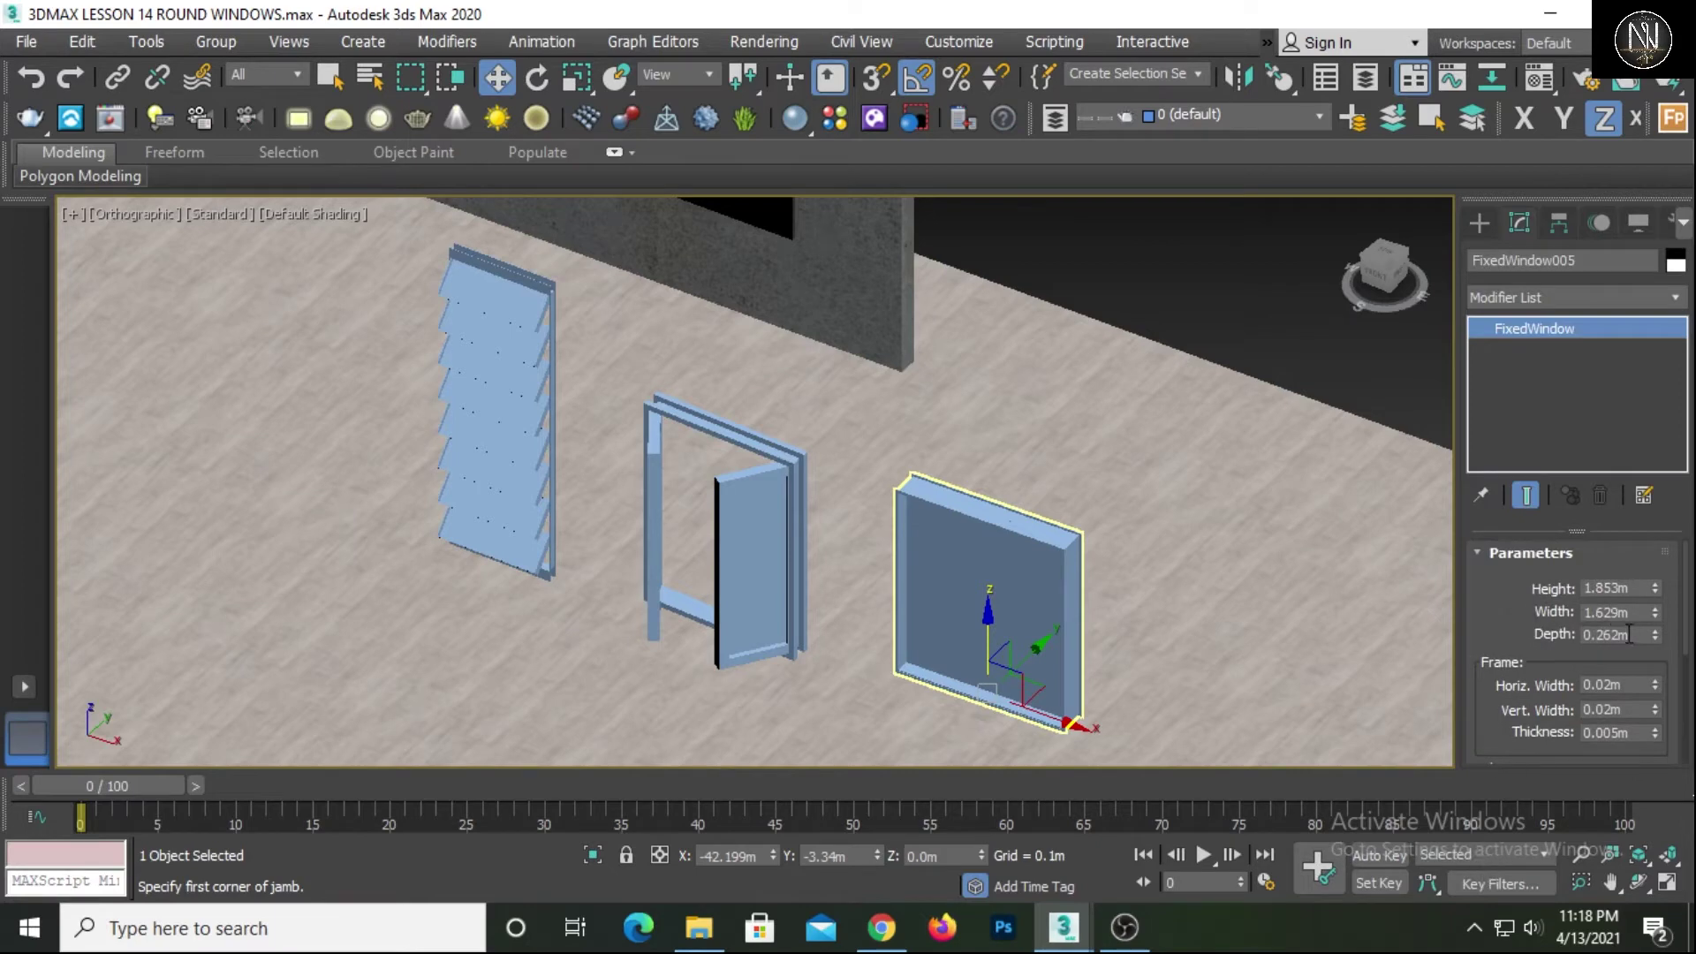
pyautogui.moveTo(1630, 634); pyautogui.dragTo(1443, 624)
pyautogui.write('.2')
pyautogui.press('Return')
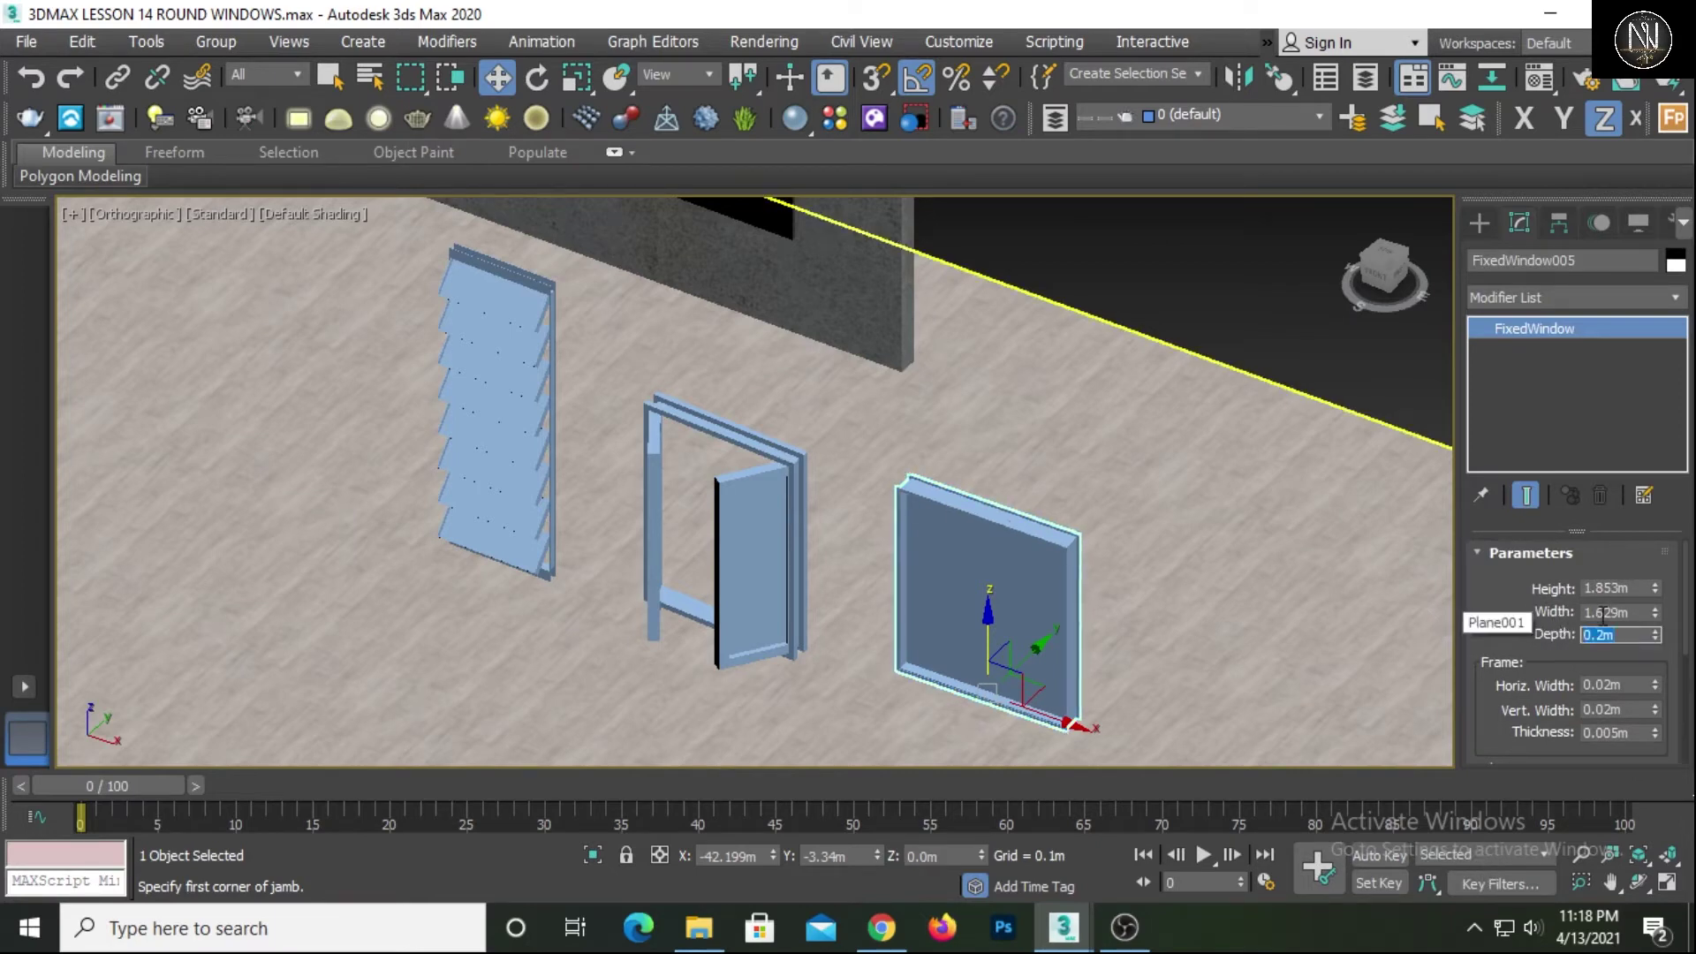
# Set the fixed window's height and width to 3 m and move it along X away from the casement window
pyautogui.moveTo(1630, 589); pyautogui.dragTo(1346, 622)
pyautogui.write('3')
pyautogui.press('Return')
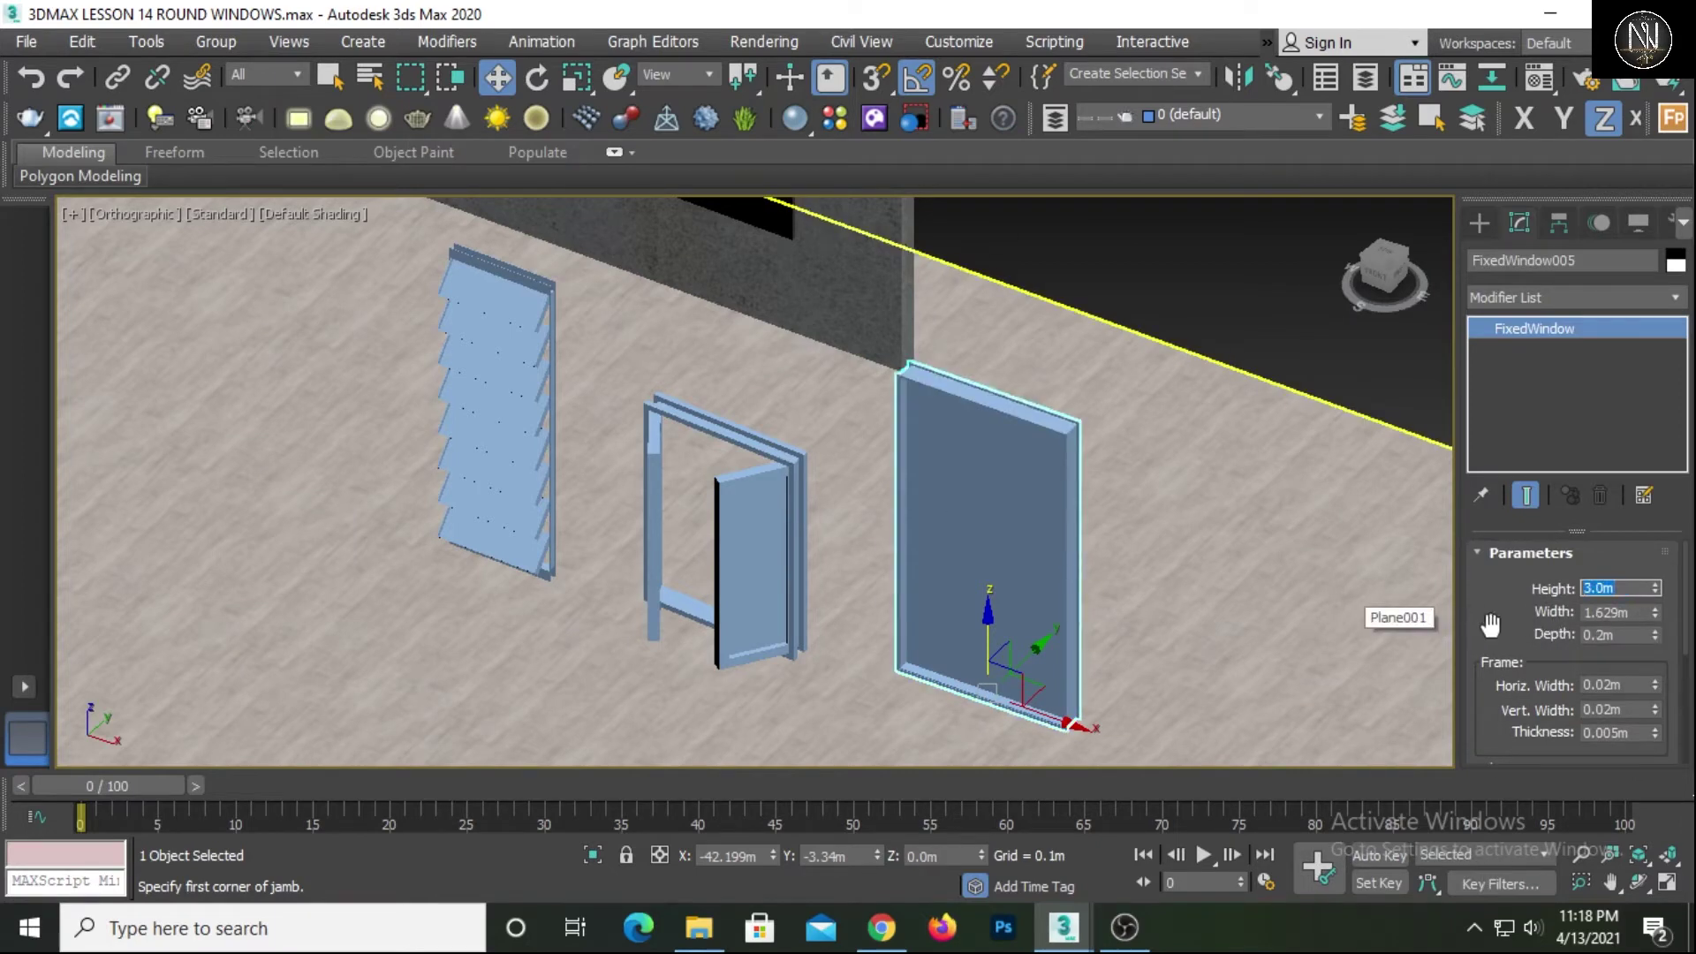
pyautogui.moveTo(1643, 613); pyautogui.dragTo(1446, 625)
pyautogui.press('Return')
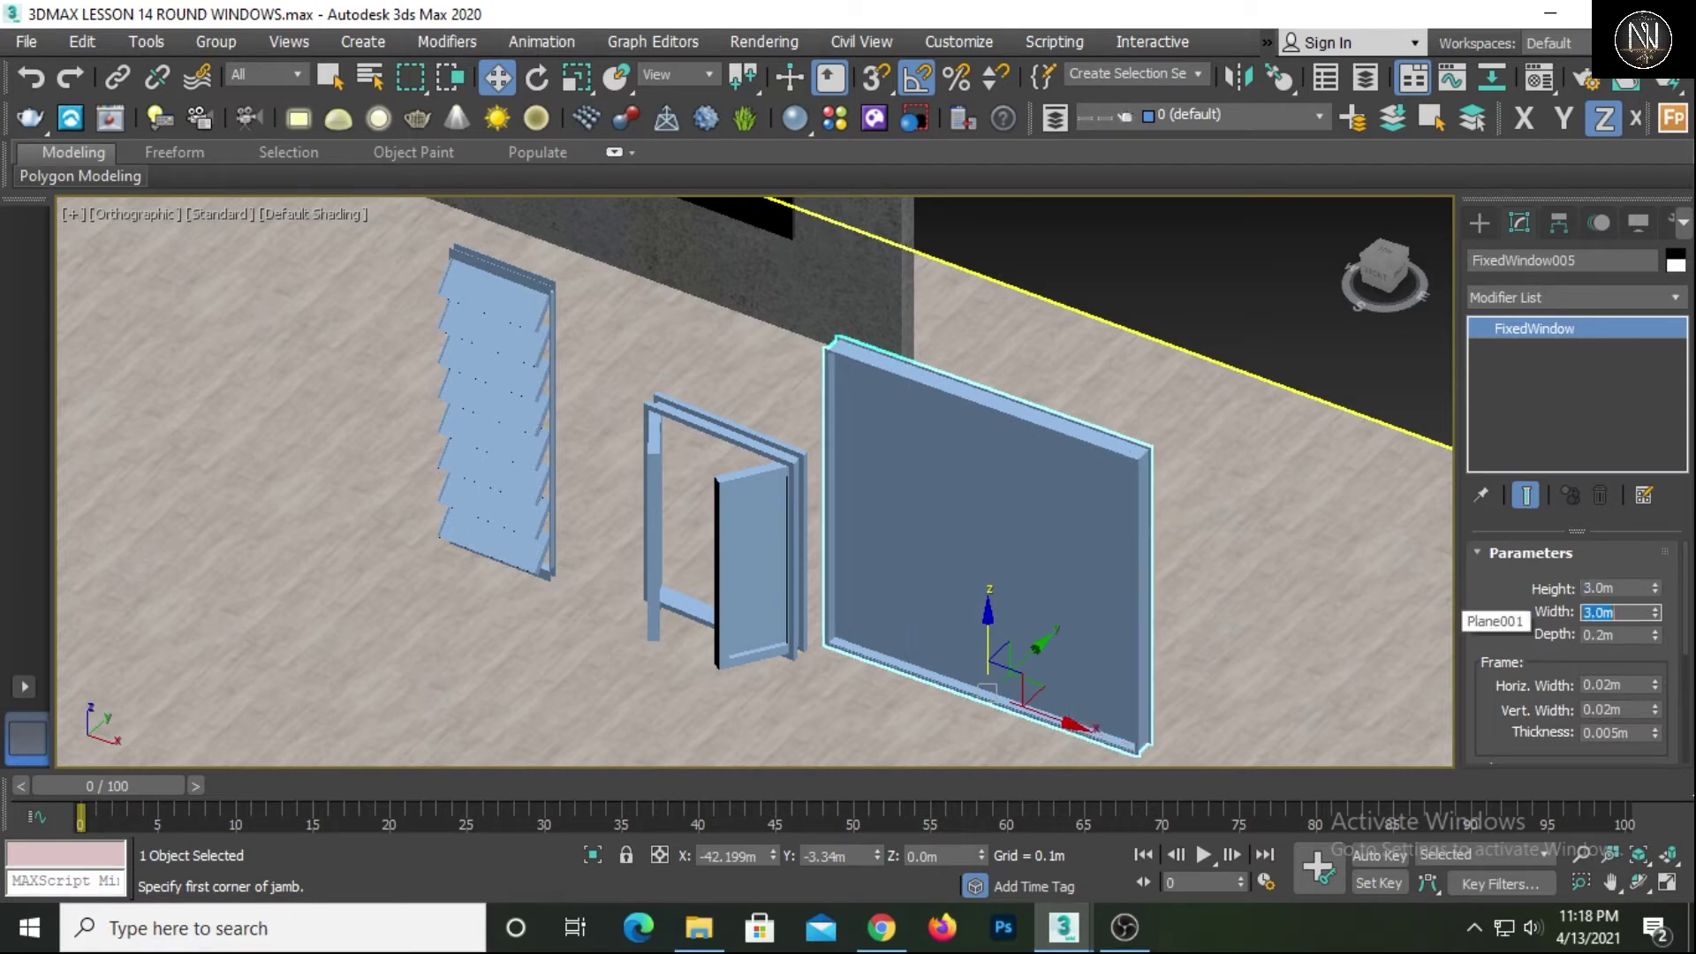
pyautogui.moveTo(1060, 722); pyautogui.dragTo(1162, 737)
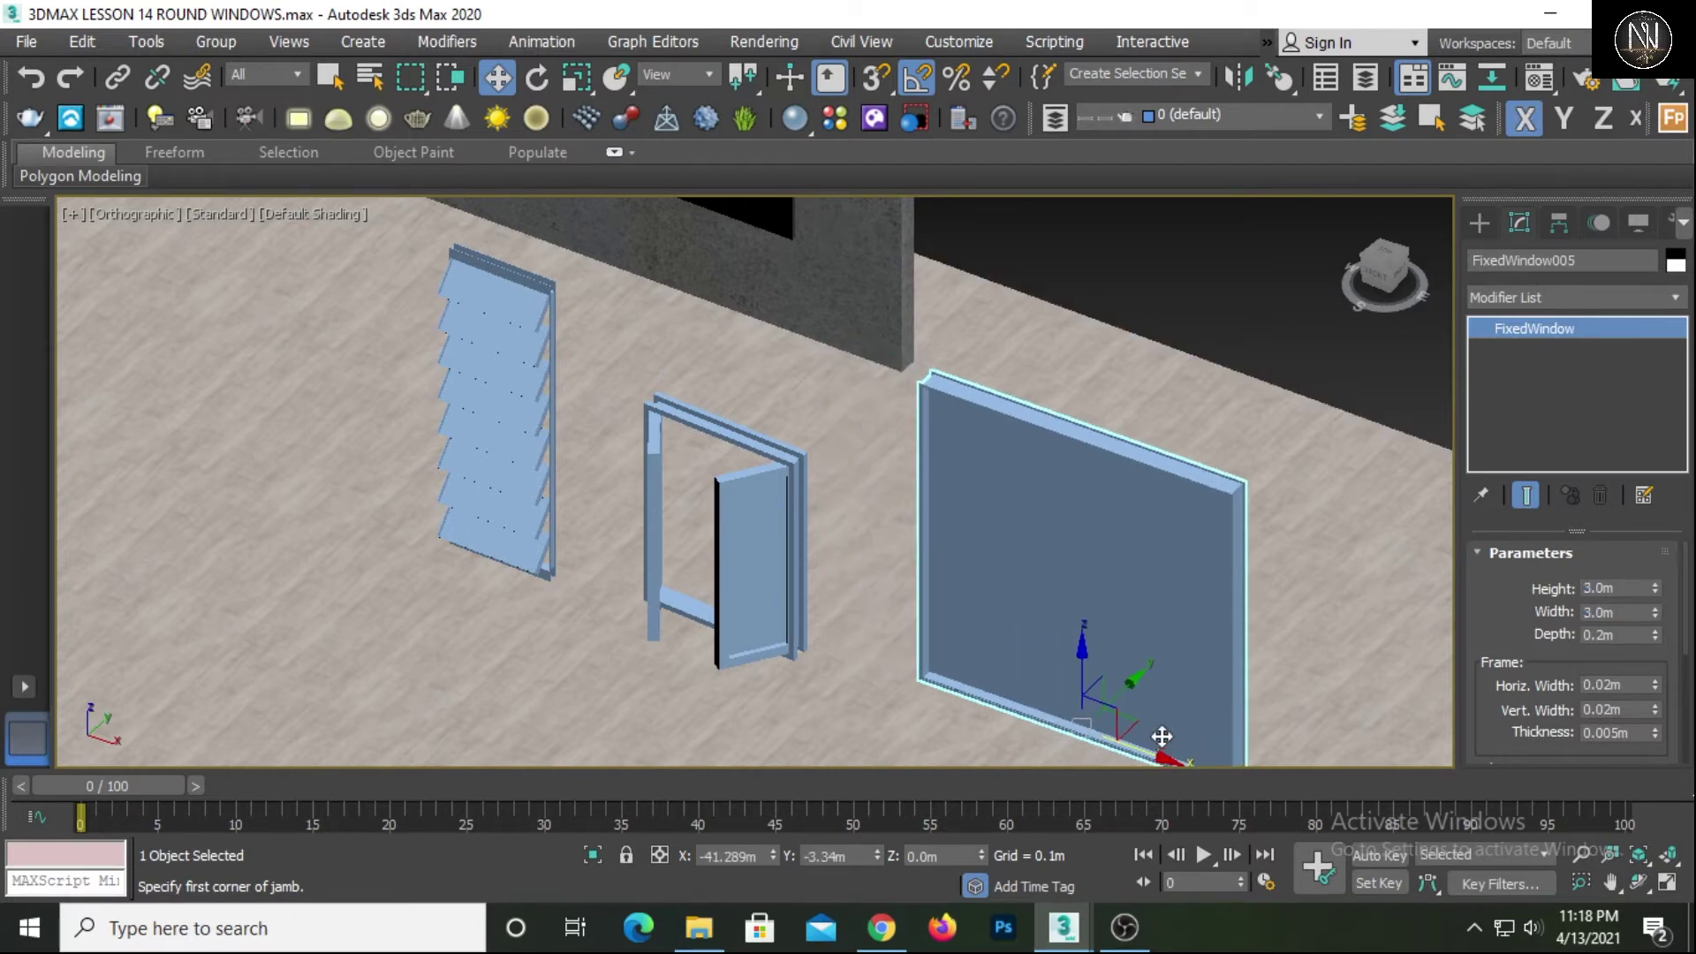
pyautogui.moveTo(1080, 761); pyautogui.dragTo(1053, 635, button='middle')
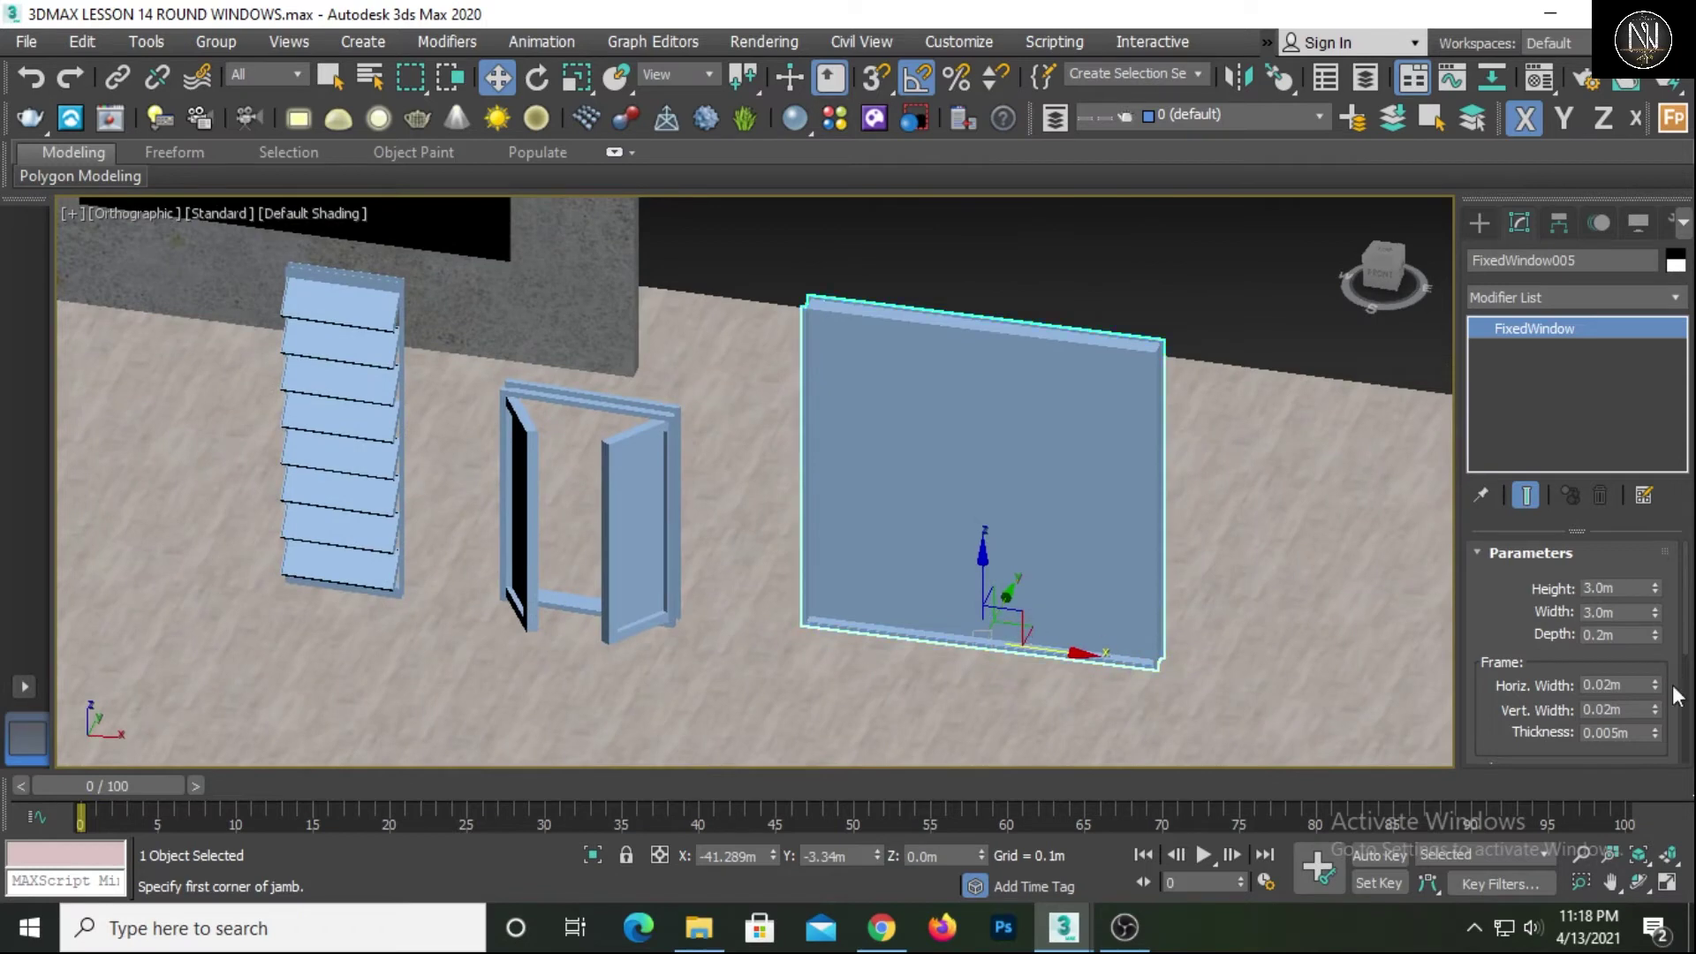
# Set the fixed window's vertical and horizontal frame widths to 0.05 m
pyautogui.scroll(4, 1078, 652)
pyautogui.scroll(-2, 1076, 652)
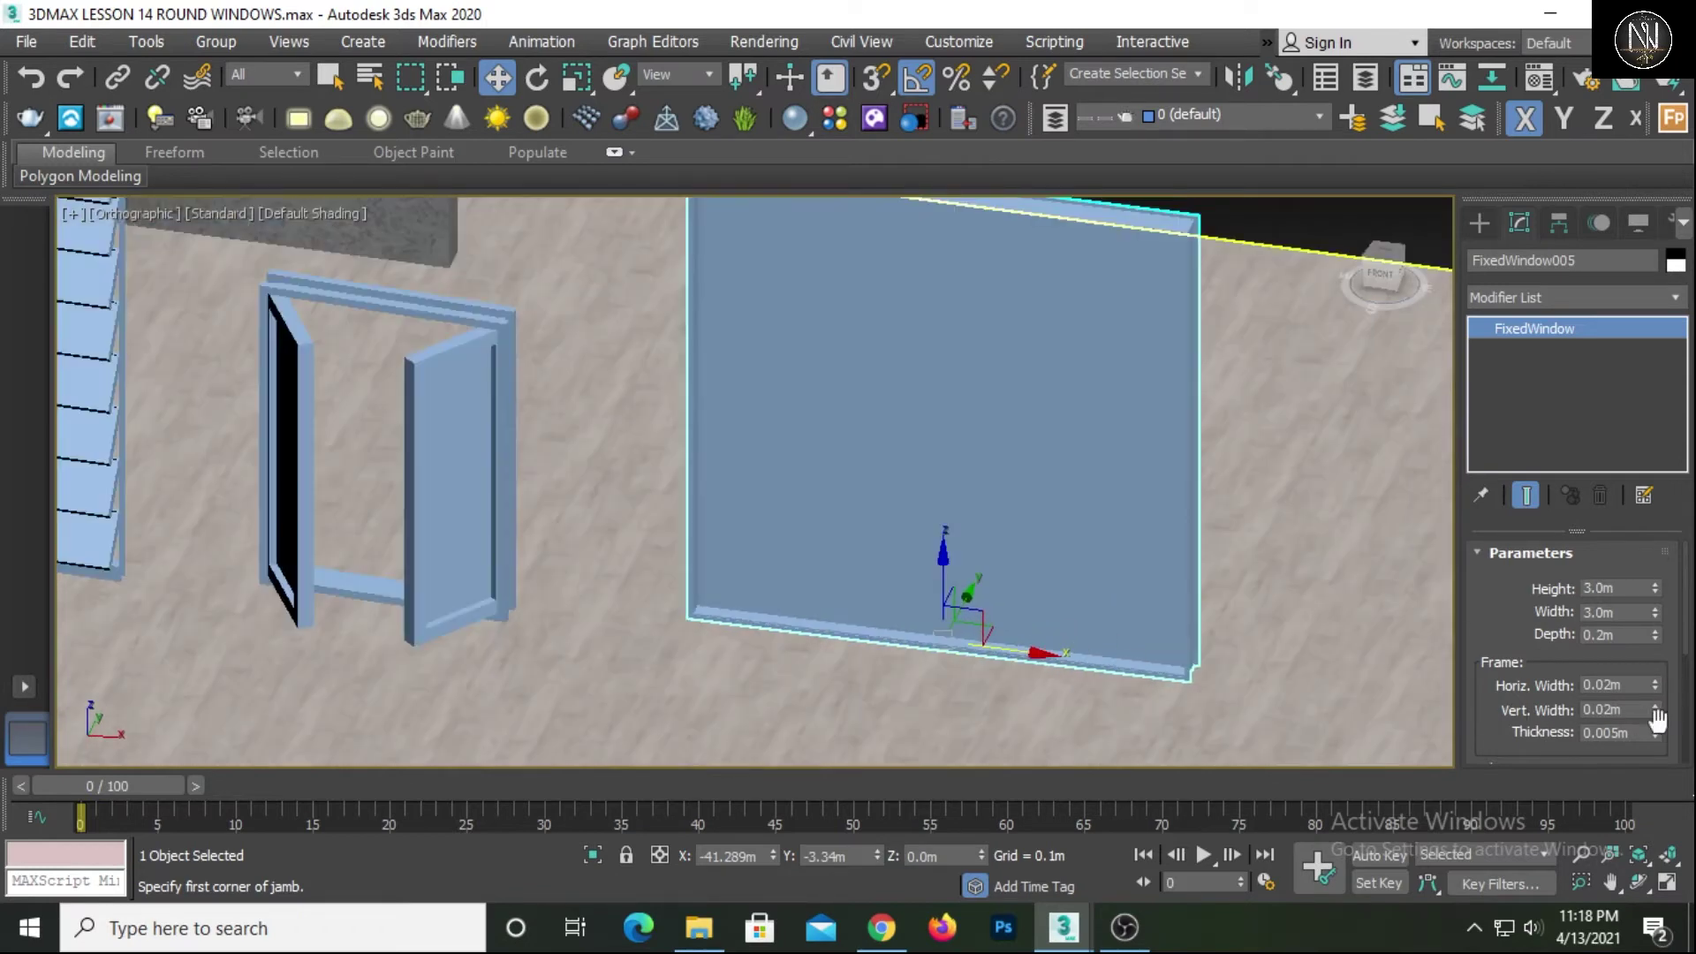
pyautogui.moveTo(1641, 710); pyautogui.dragTo(1516, 699)
pyautogui.write('.05')
pyautogui.press('Return')
pyautogui.moveTo(1625, 694); pyautogui.dragTo(1519, 686)
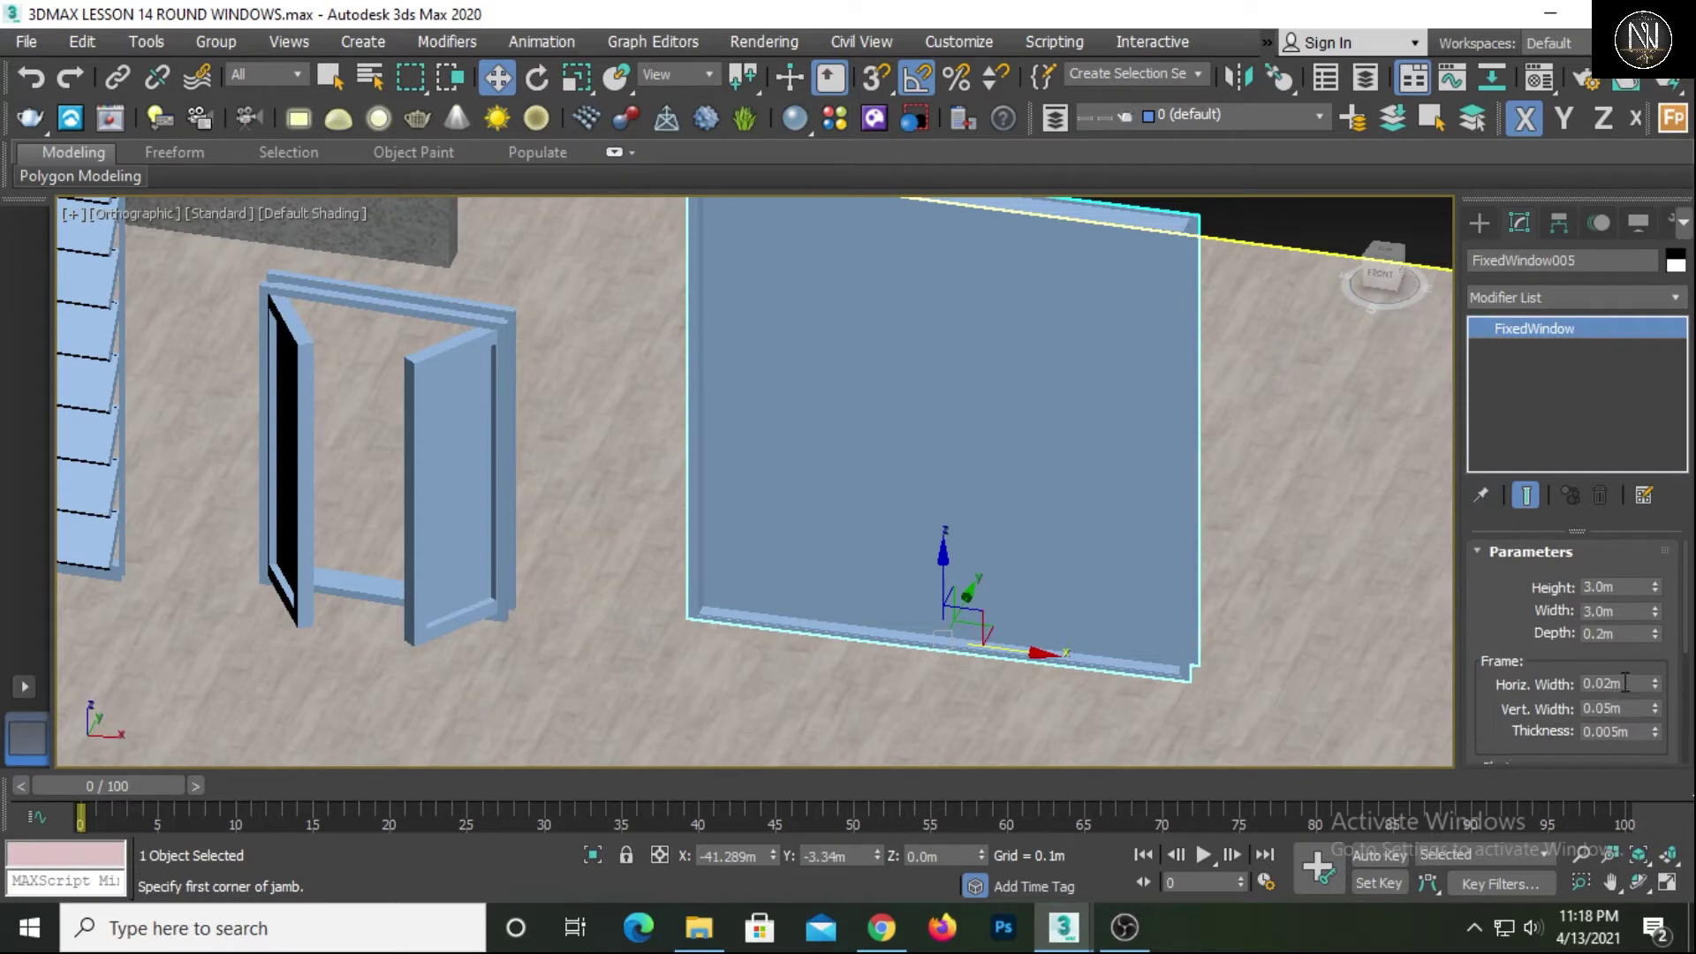
pyautogui.write('.05')
pyautogui.press('Return')
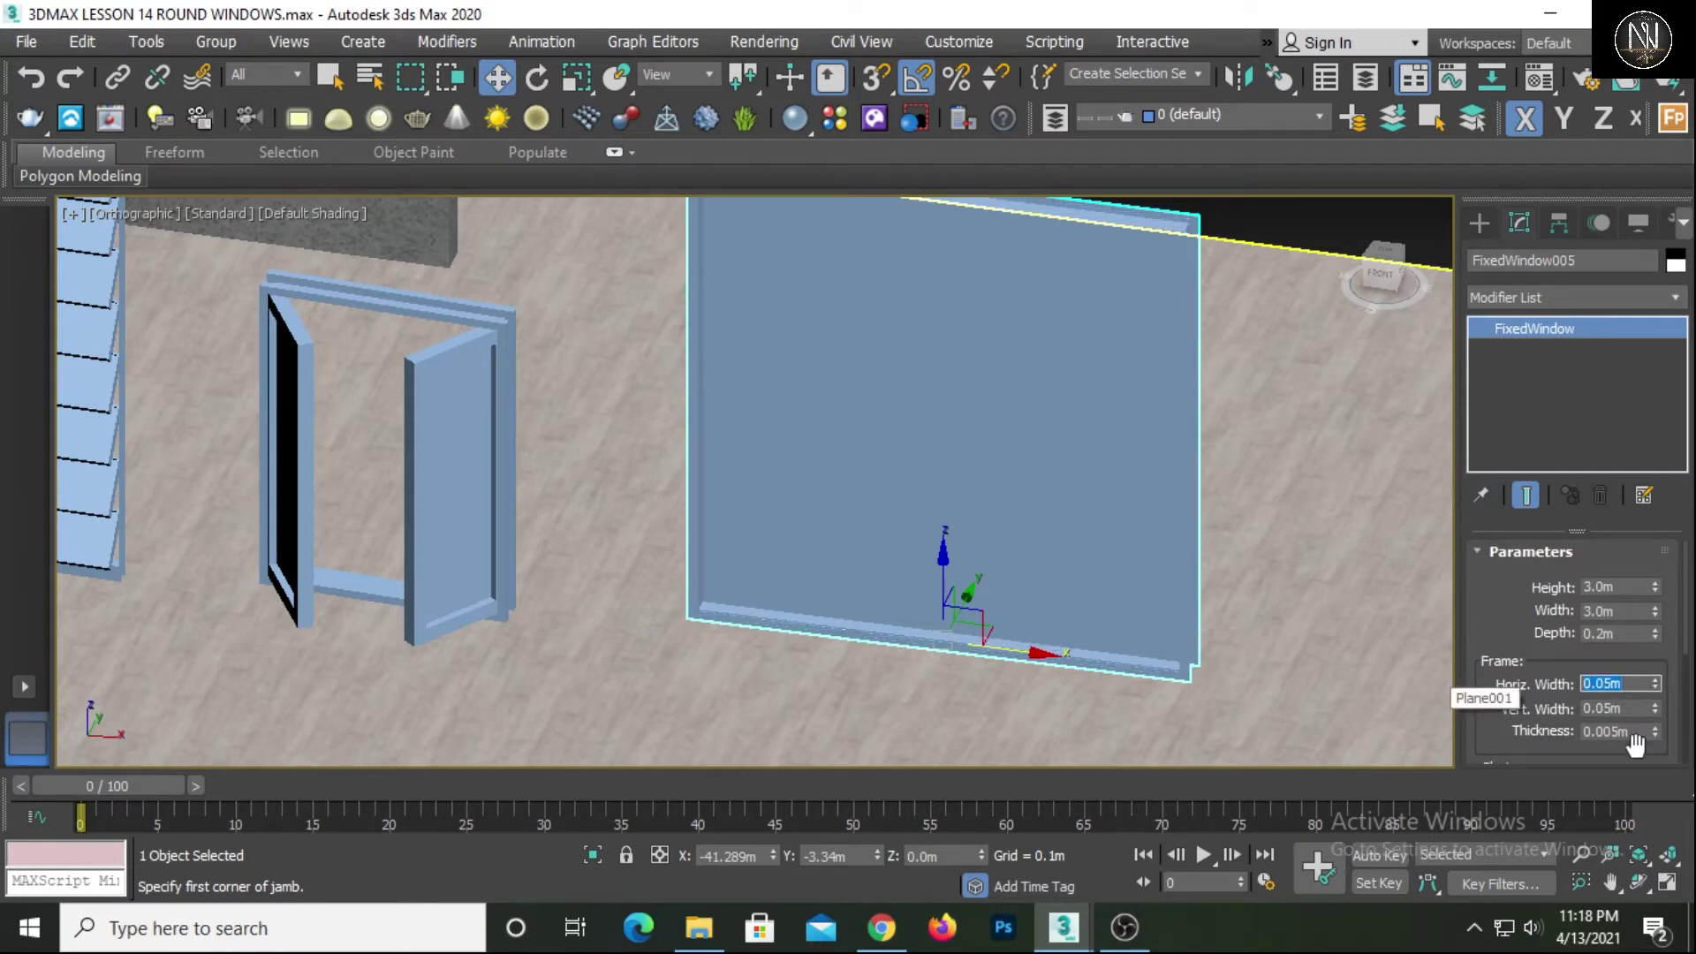
pyautogui.moveTo(1644, 732); pyautogui.dragTo(1477, 736)
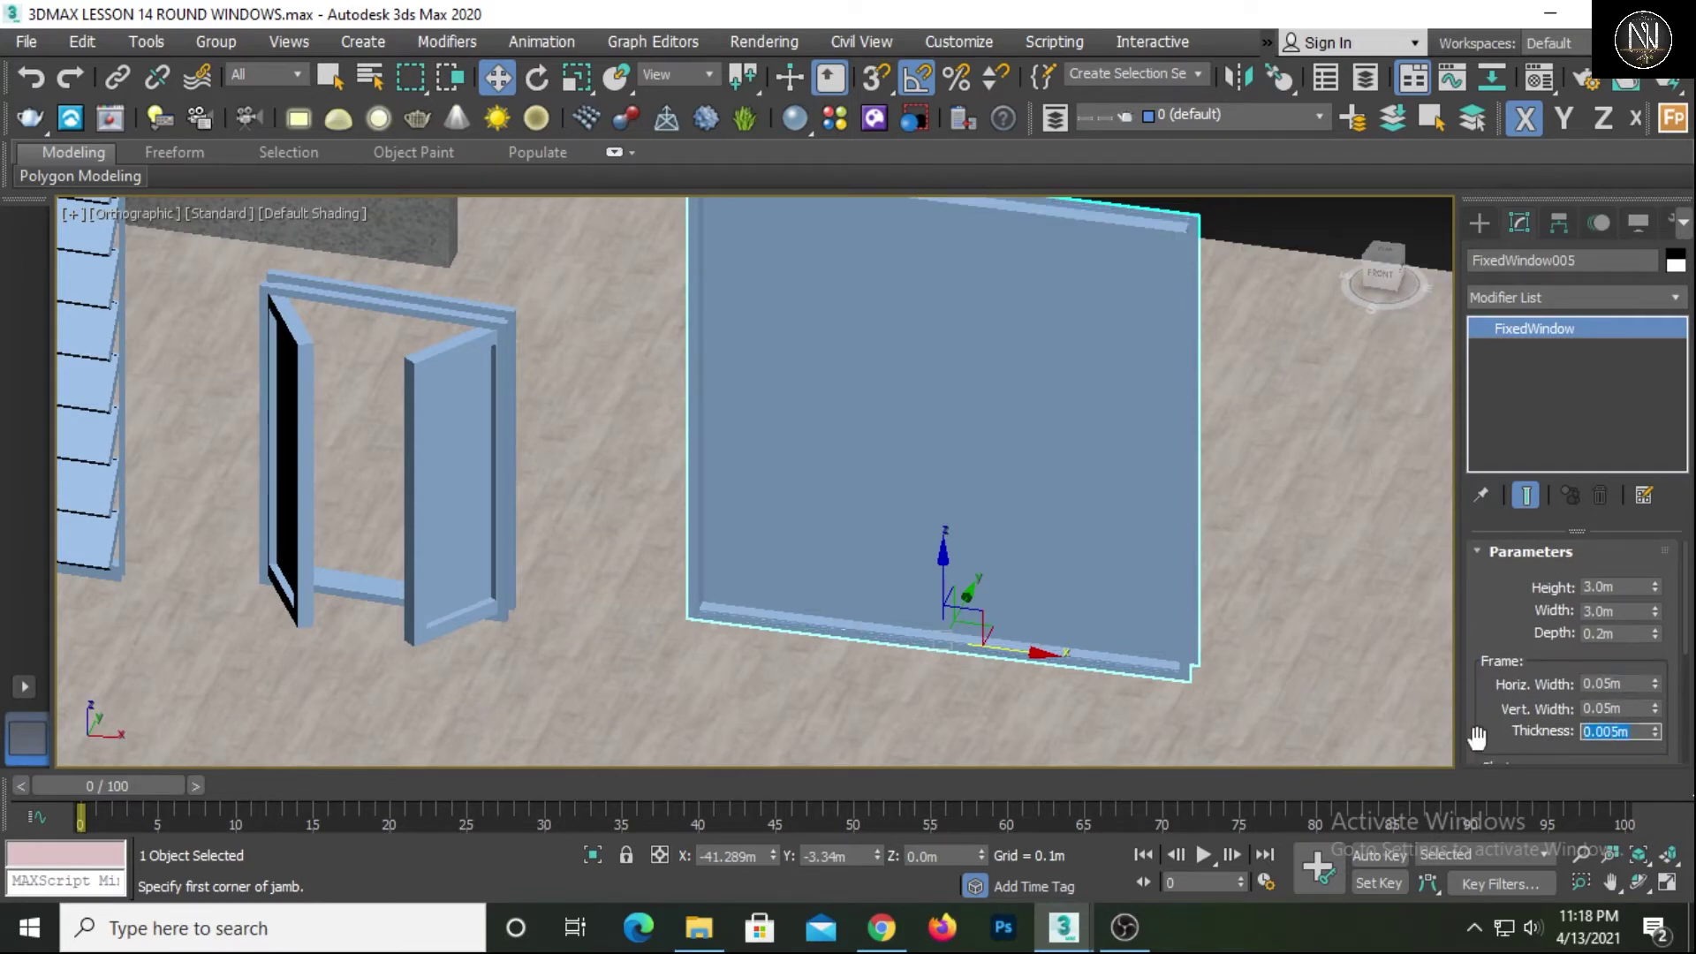
# Divide the fixed window into 7 horizontal panels and turn on the edged faces display in the viewport
pyautogui.scroll(-5, 1371, 678)
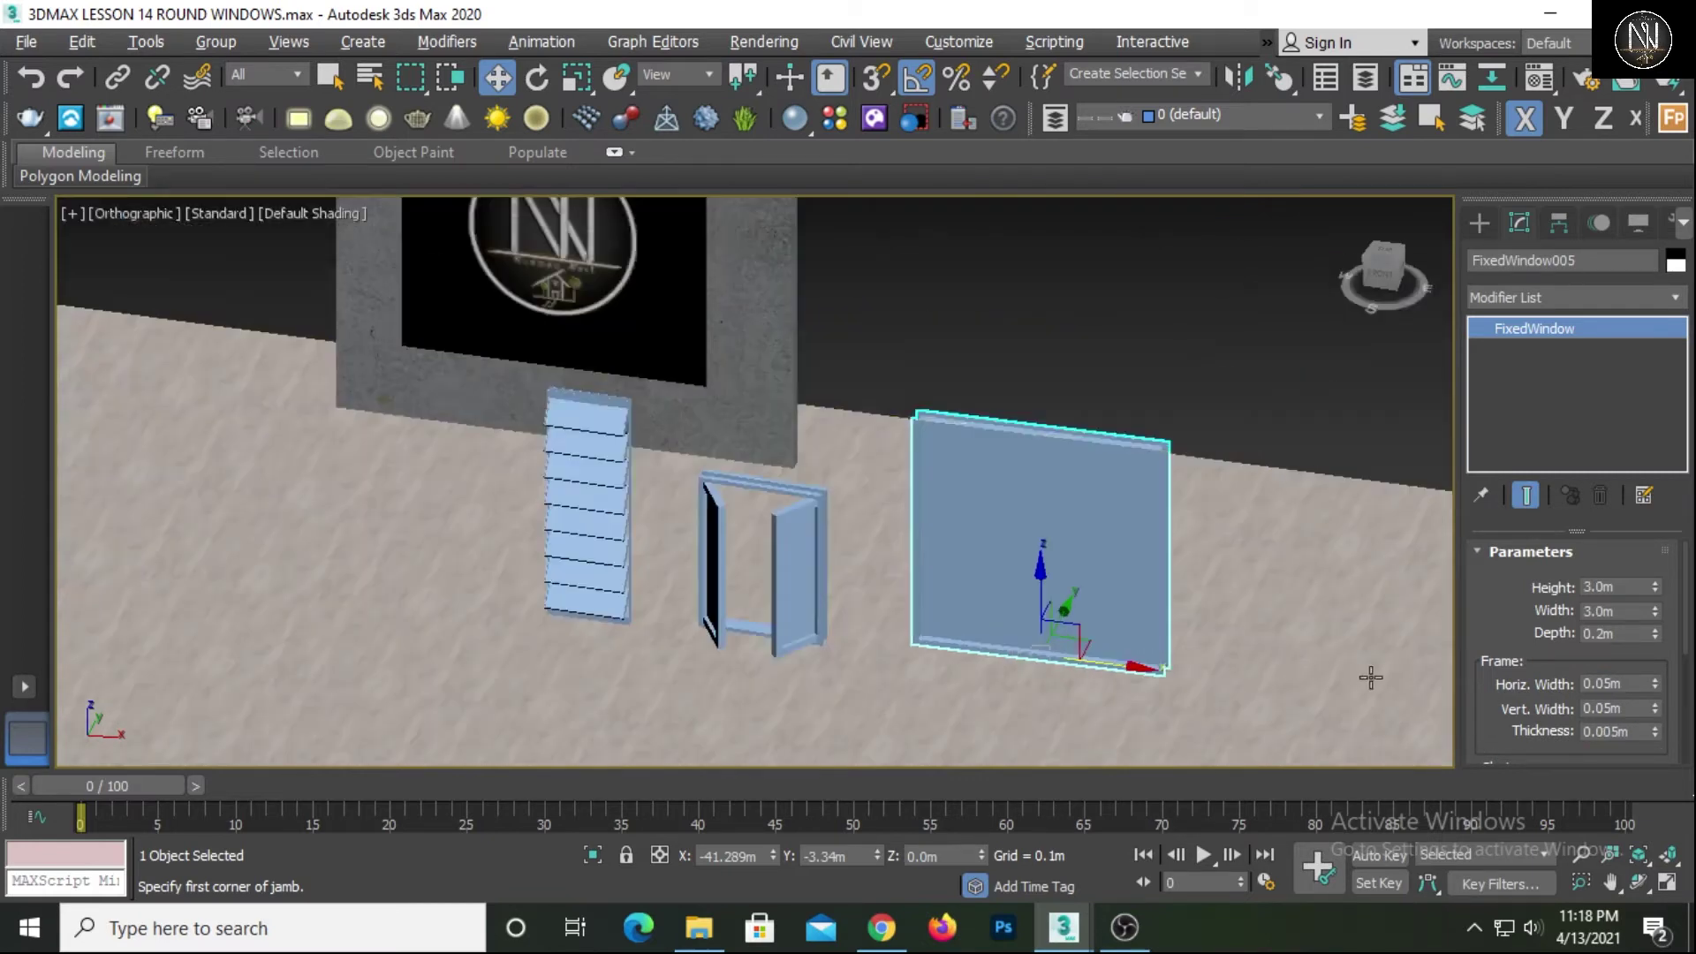
pyautogui.scroll(-3, 1497, 629)
pyautogui.scroll(3, 1095, 625)
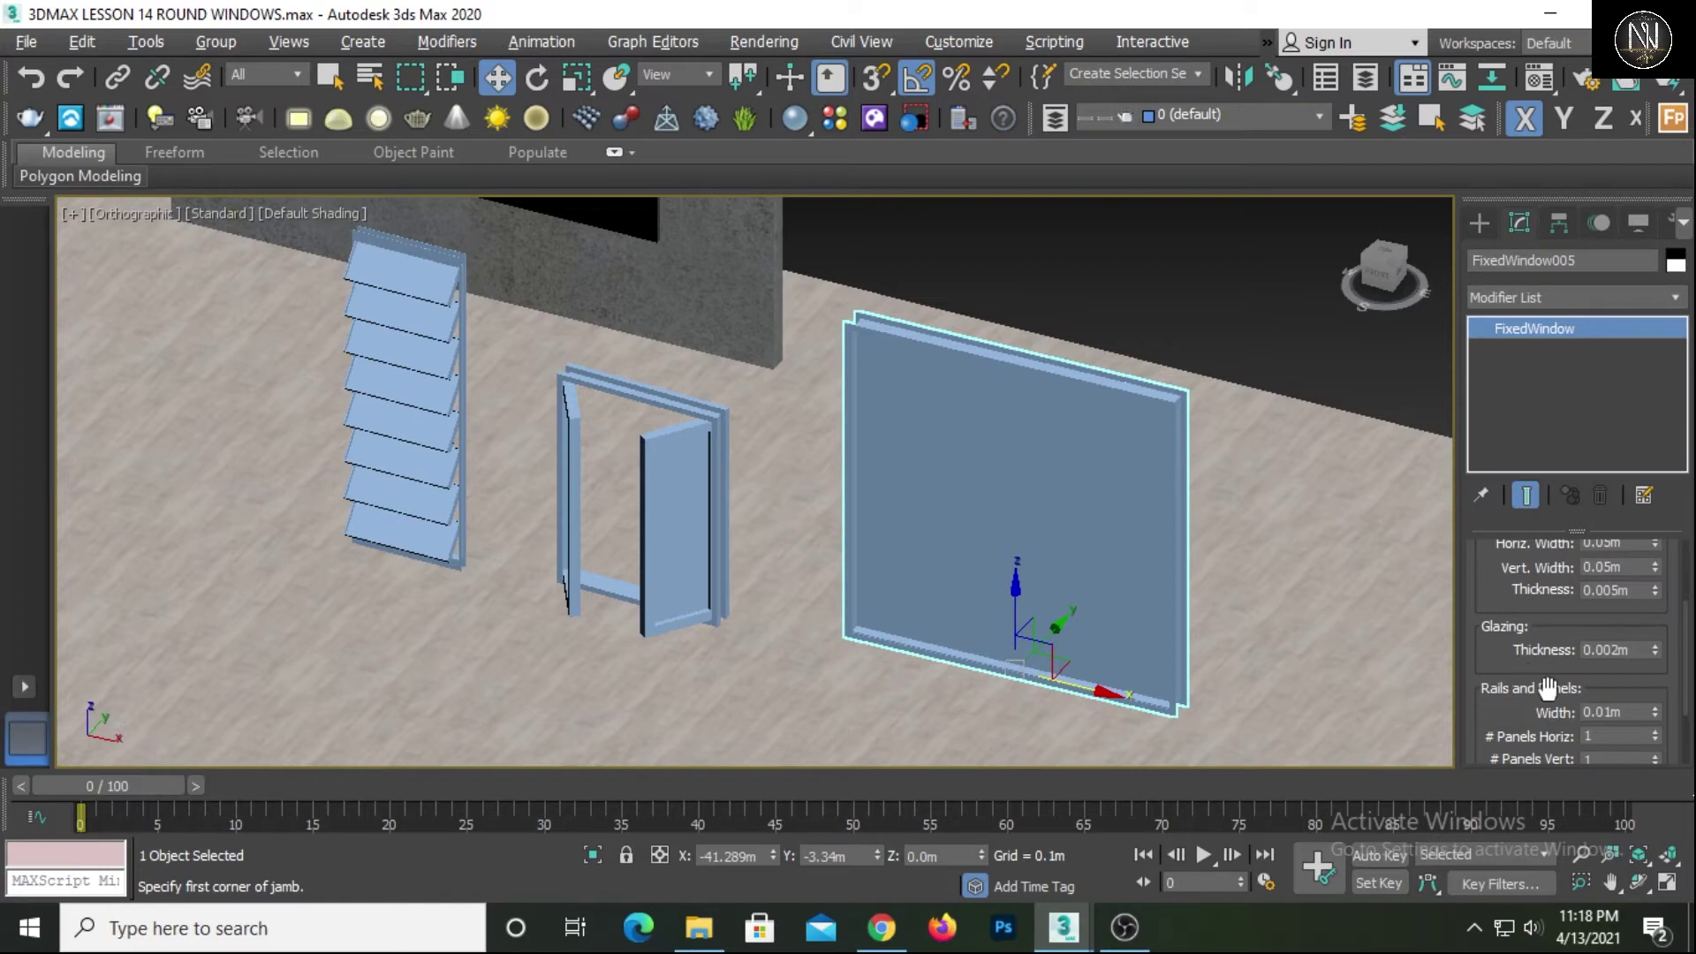
pyautogui.moveTo(1332, 706); pyautogui.dragTo(1323, 671, button='middle')
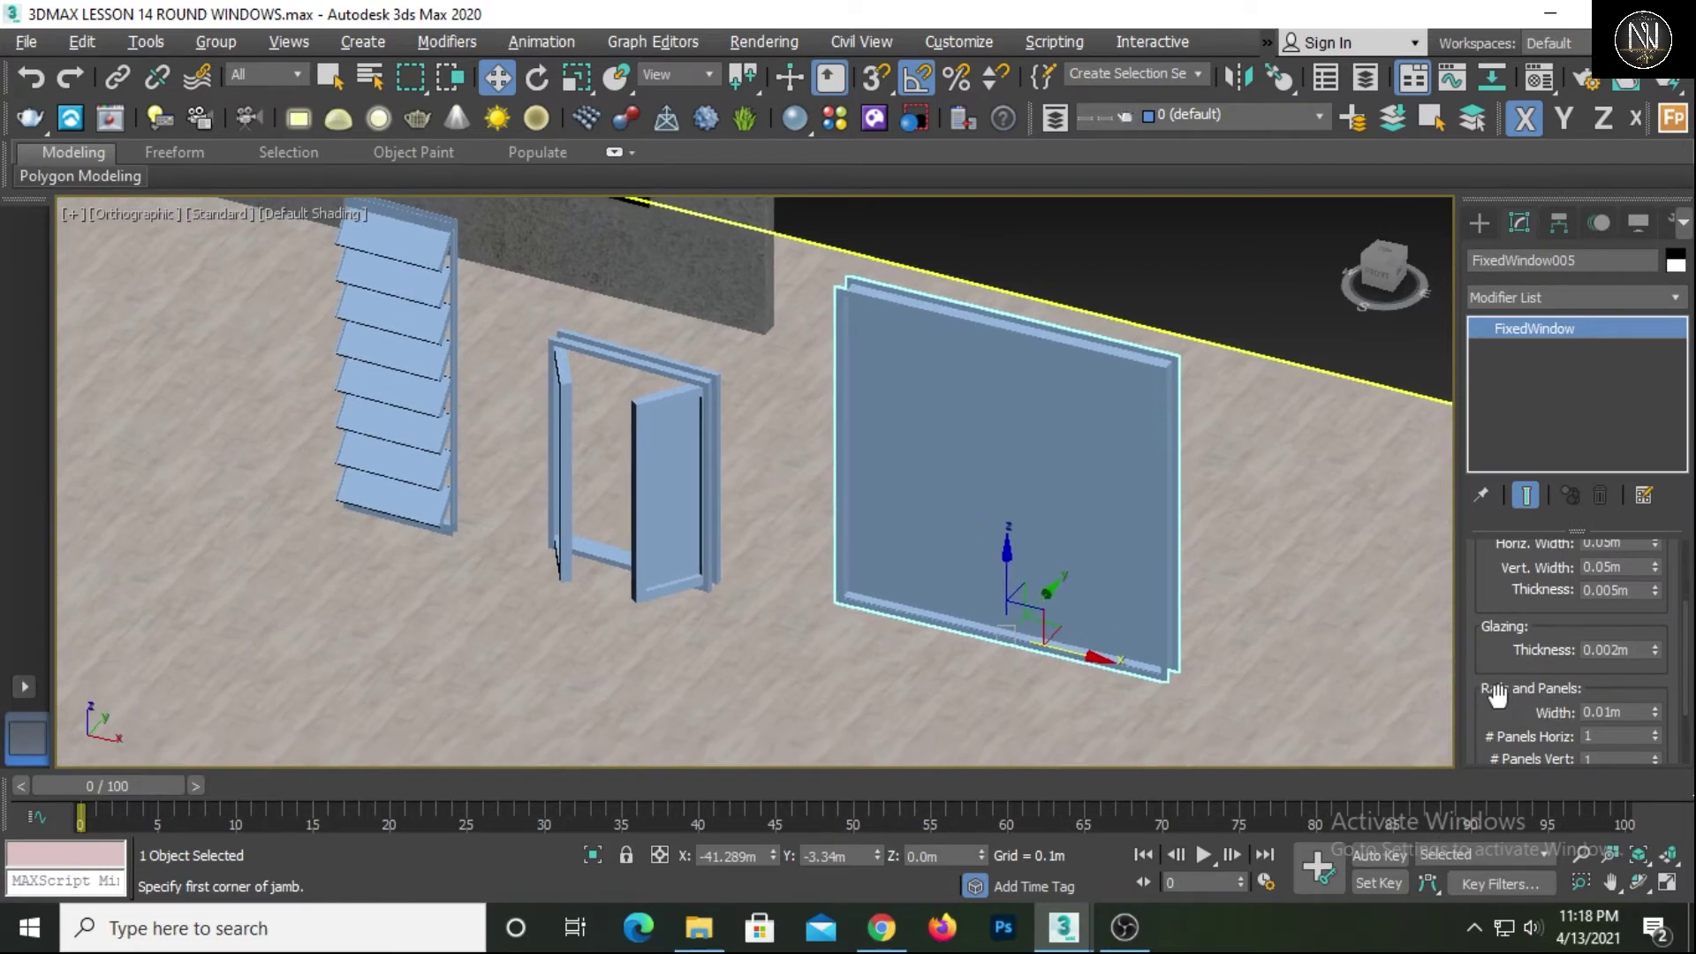
pyautogui.scroll(-2, 1495, 672)
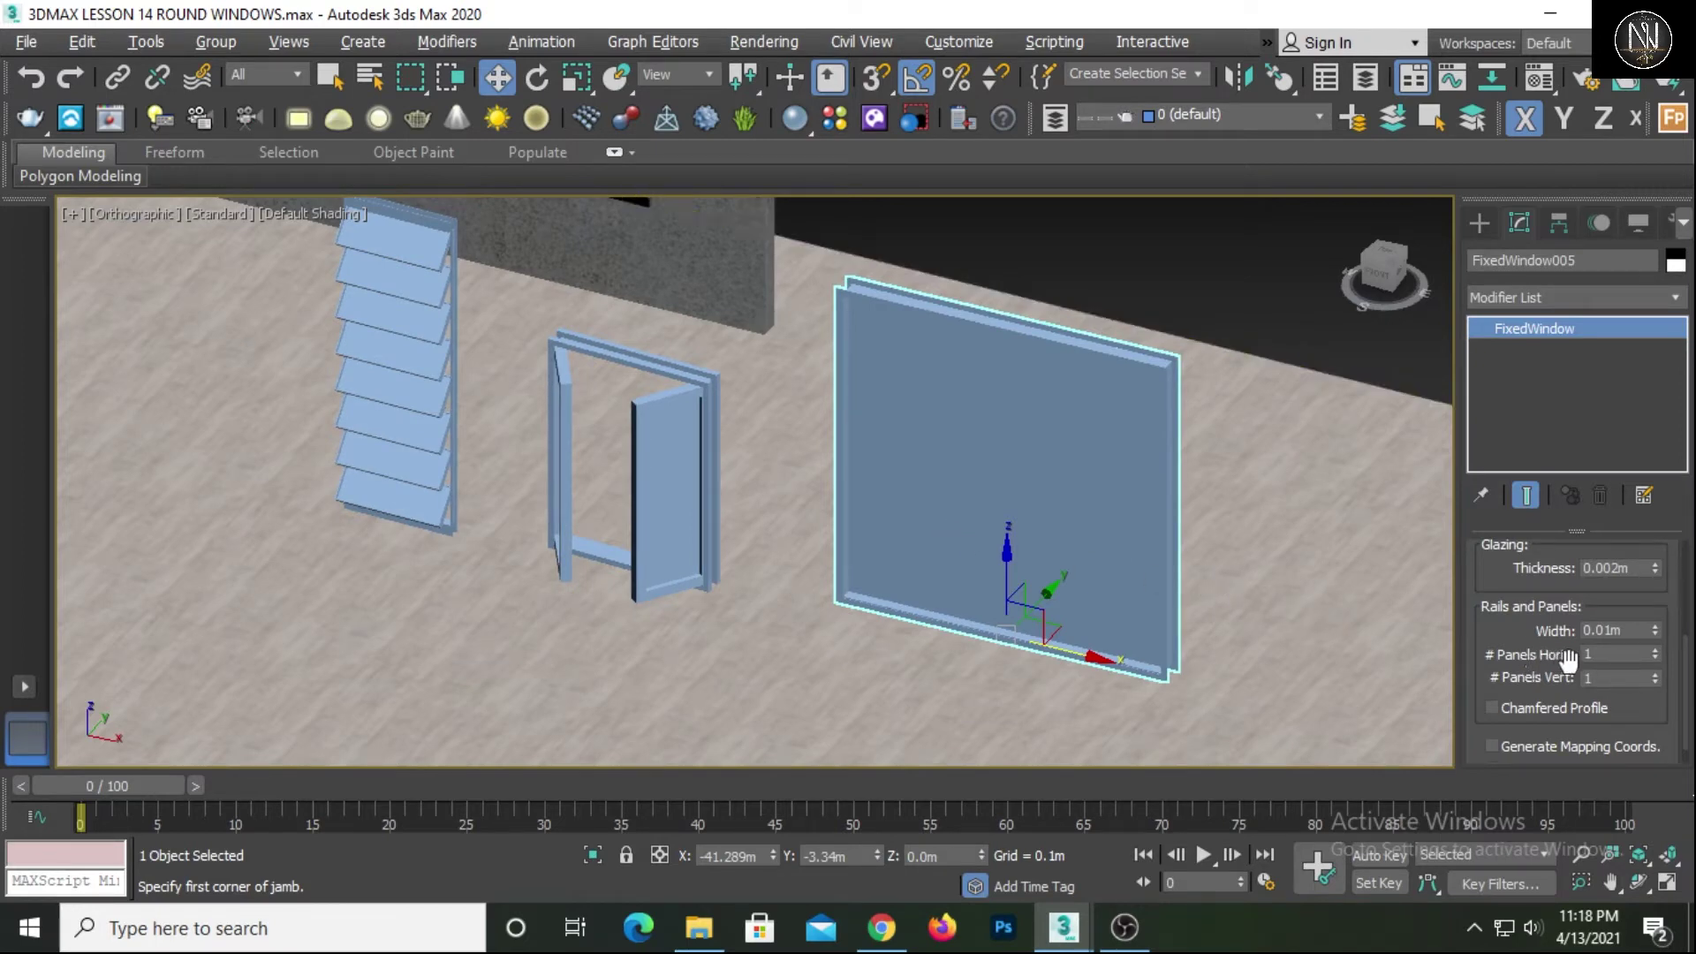
pyautogui.moveTo(1655, 651); pyautogui.dragTo(1654, 632)
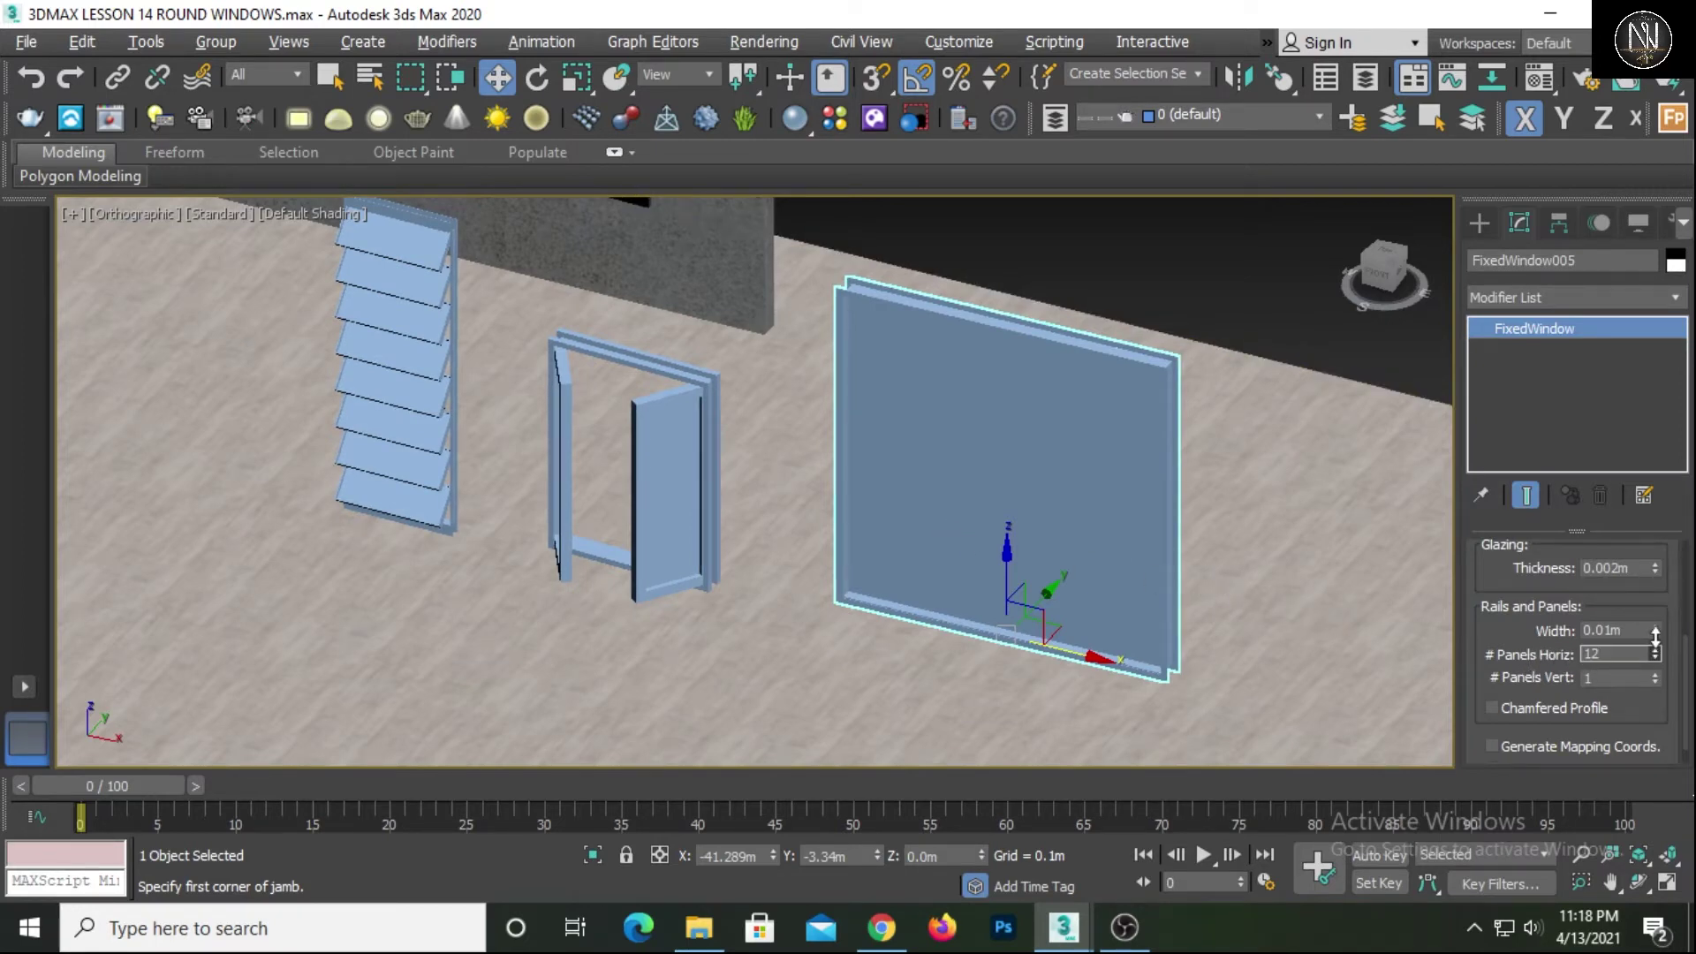
pyautogui.click(1652, 655)
pyautogui.press('F3')
pyautogui.press('F3')
pyautogui.press('F4')
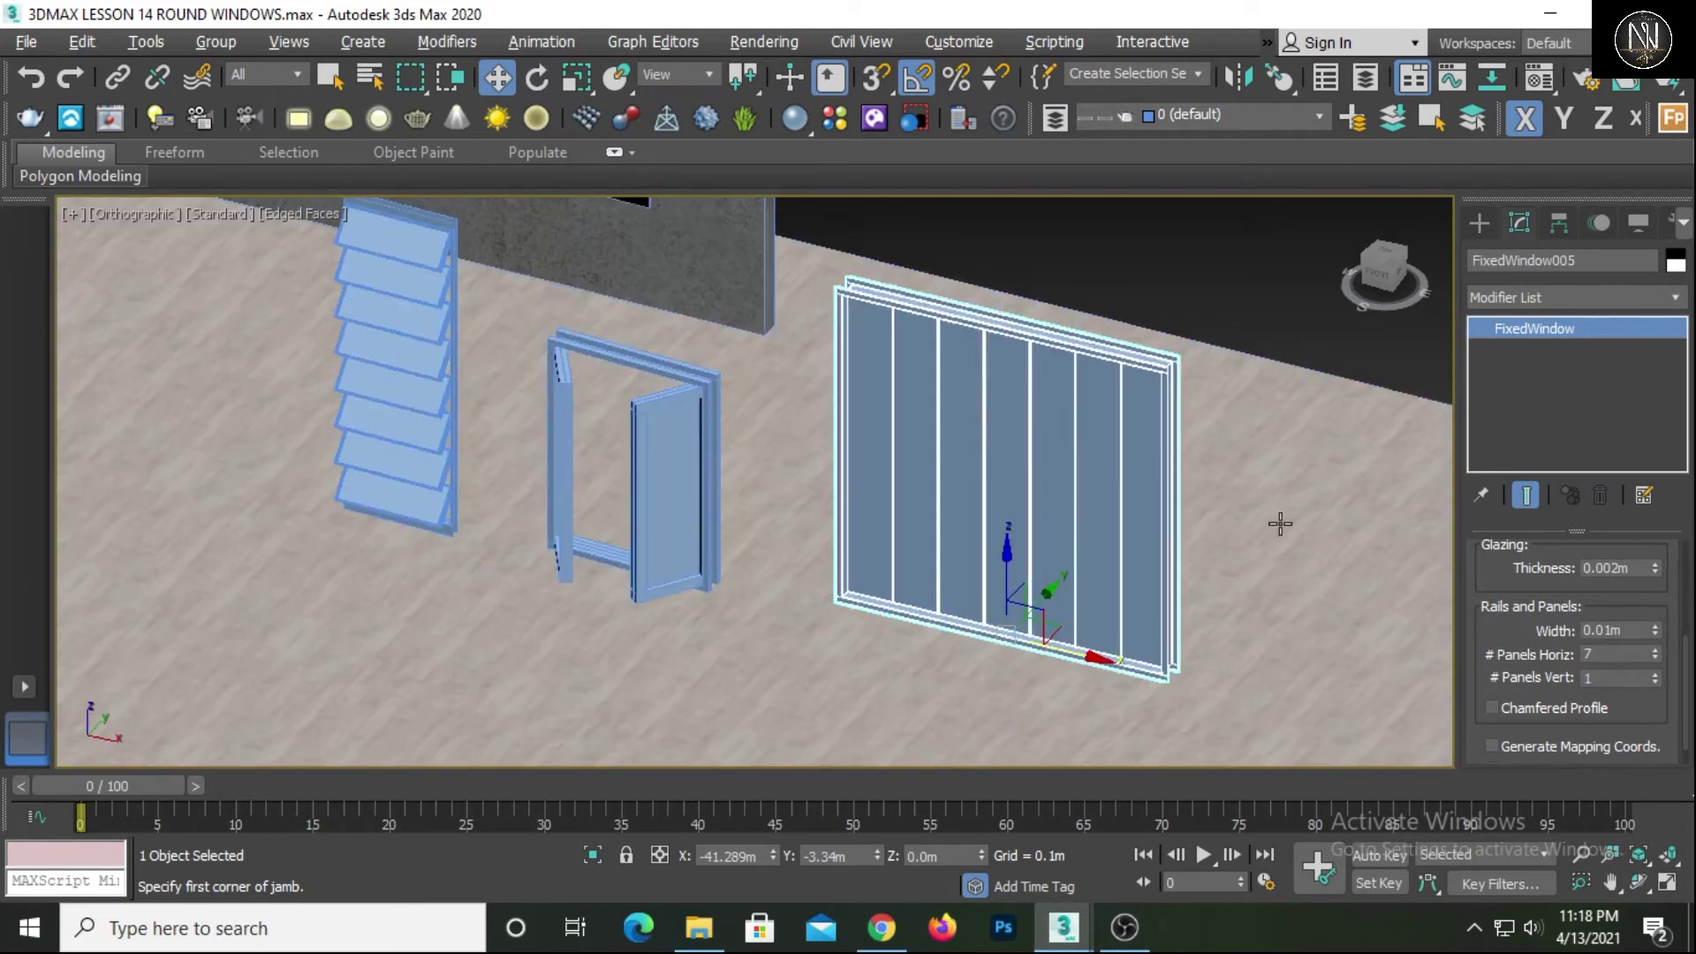
# Set the fixed window's number of vertical panels to 5 and inspect the resulting panel grid up close
pyautogui.scroll(4, 1028, 354)
pyautogui.scroll(4, 1031, 314)
pyautogui.scroll(-3, 1037, 310)
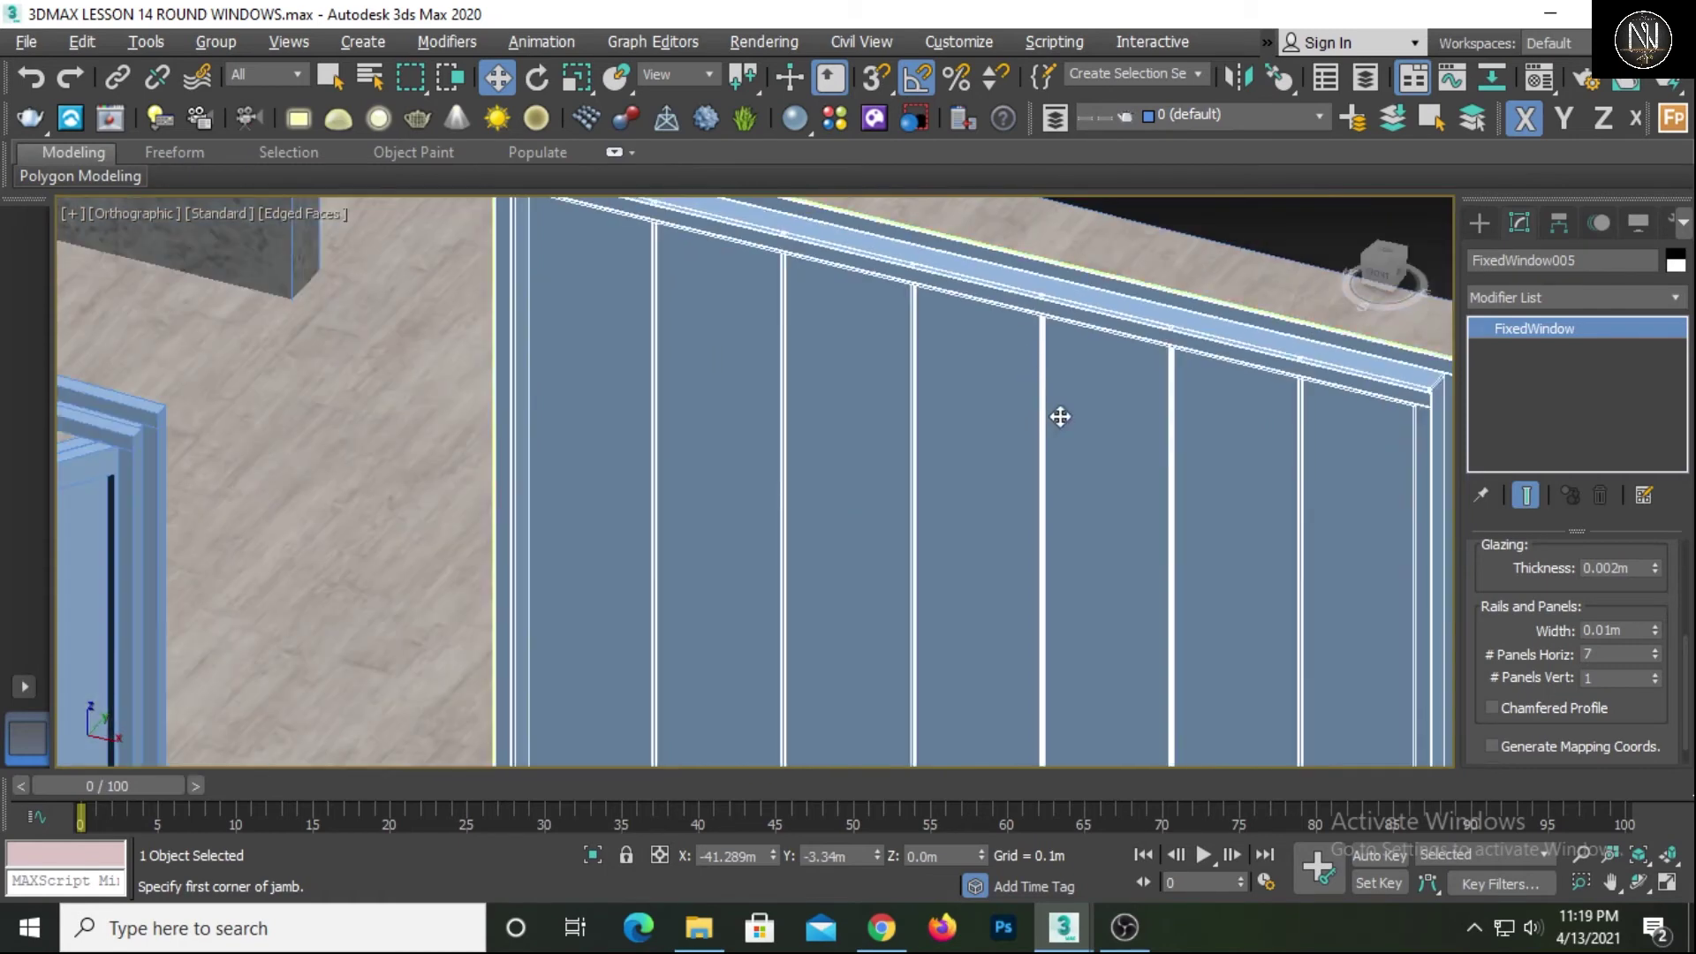
pyautogui.keyDown('alt'); pyautogui.moveTo(1060, 416); pyautogui.dragTo(1108, 419, button='middle'); pyautogui.keyUp('alt')
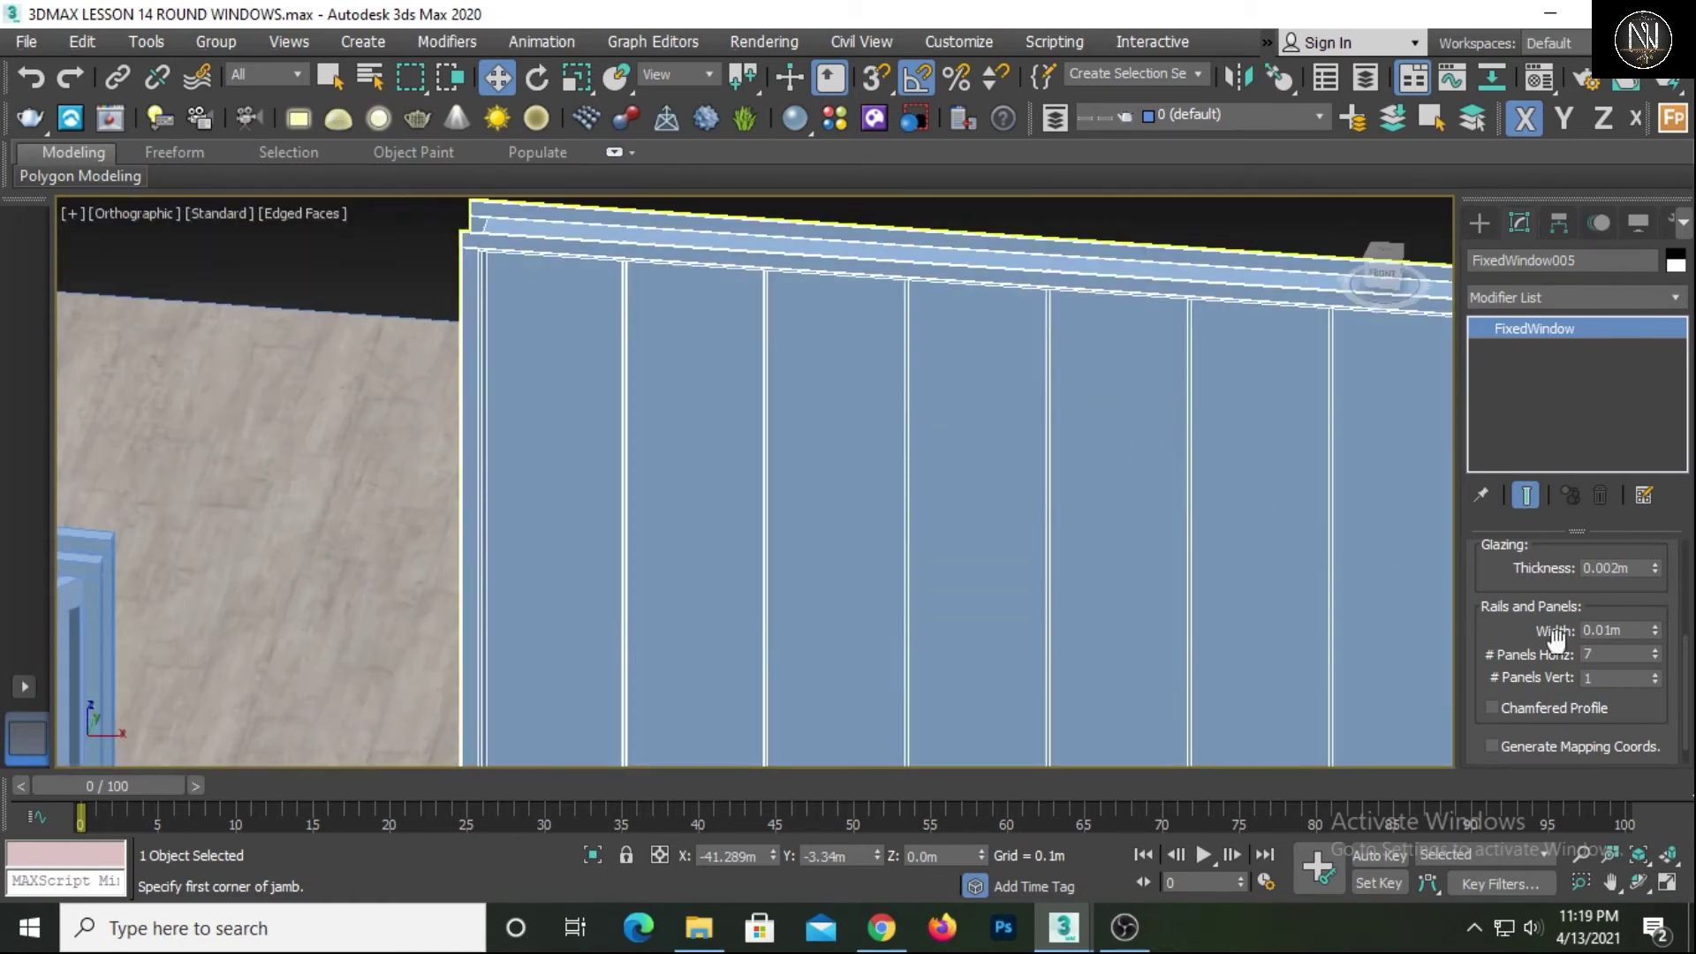
pyautogui.click(1655, 673)
pyautogui.click(1654, 673)
pyautogui.click(1655, 673)
pyautogui.click(1654, 673)
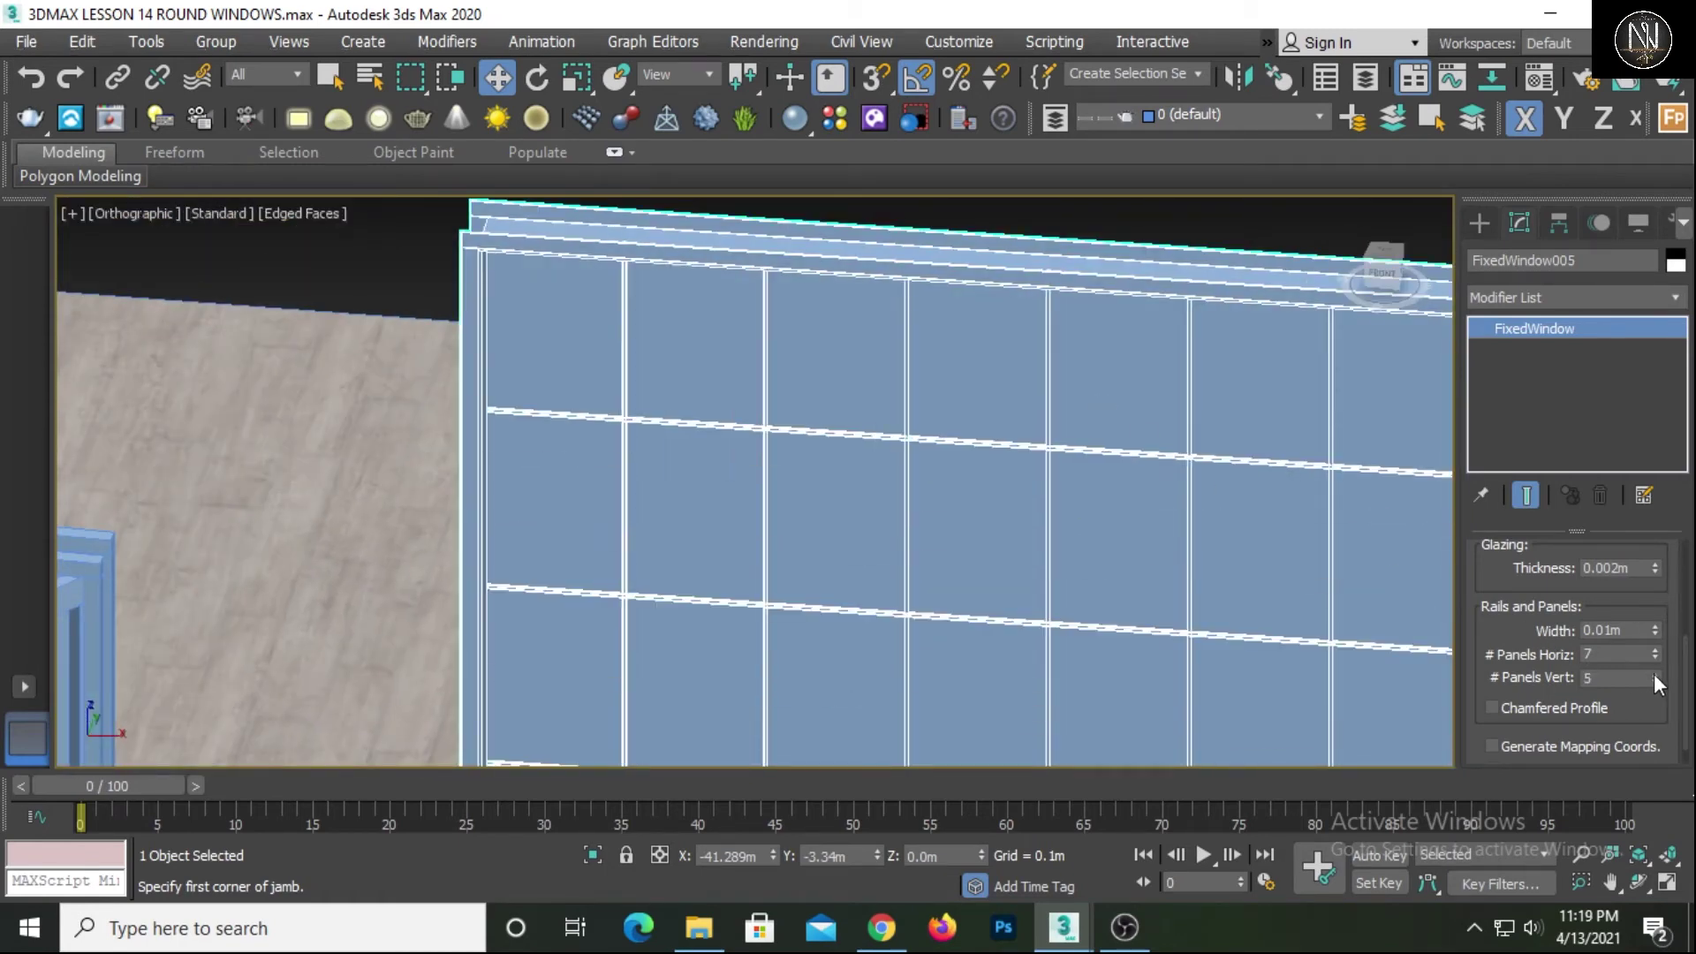
pyautogui.scroll(-3, 1136, 578)
pyautogui.scroll(-3, 1136, 577)
pyautogui.moveTo(1151, 563); pyautogui.dragTo(1133, 481, button='middle')
pyautogui.scroll(1, 1129, 530)
pyautogui.scroll(6, 1138, 547)
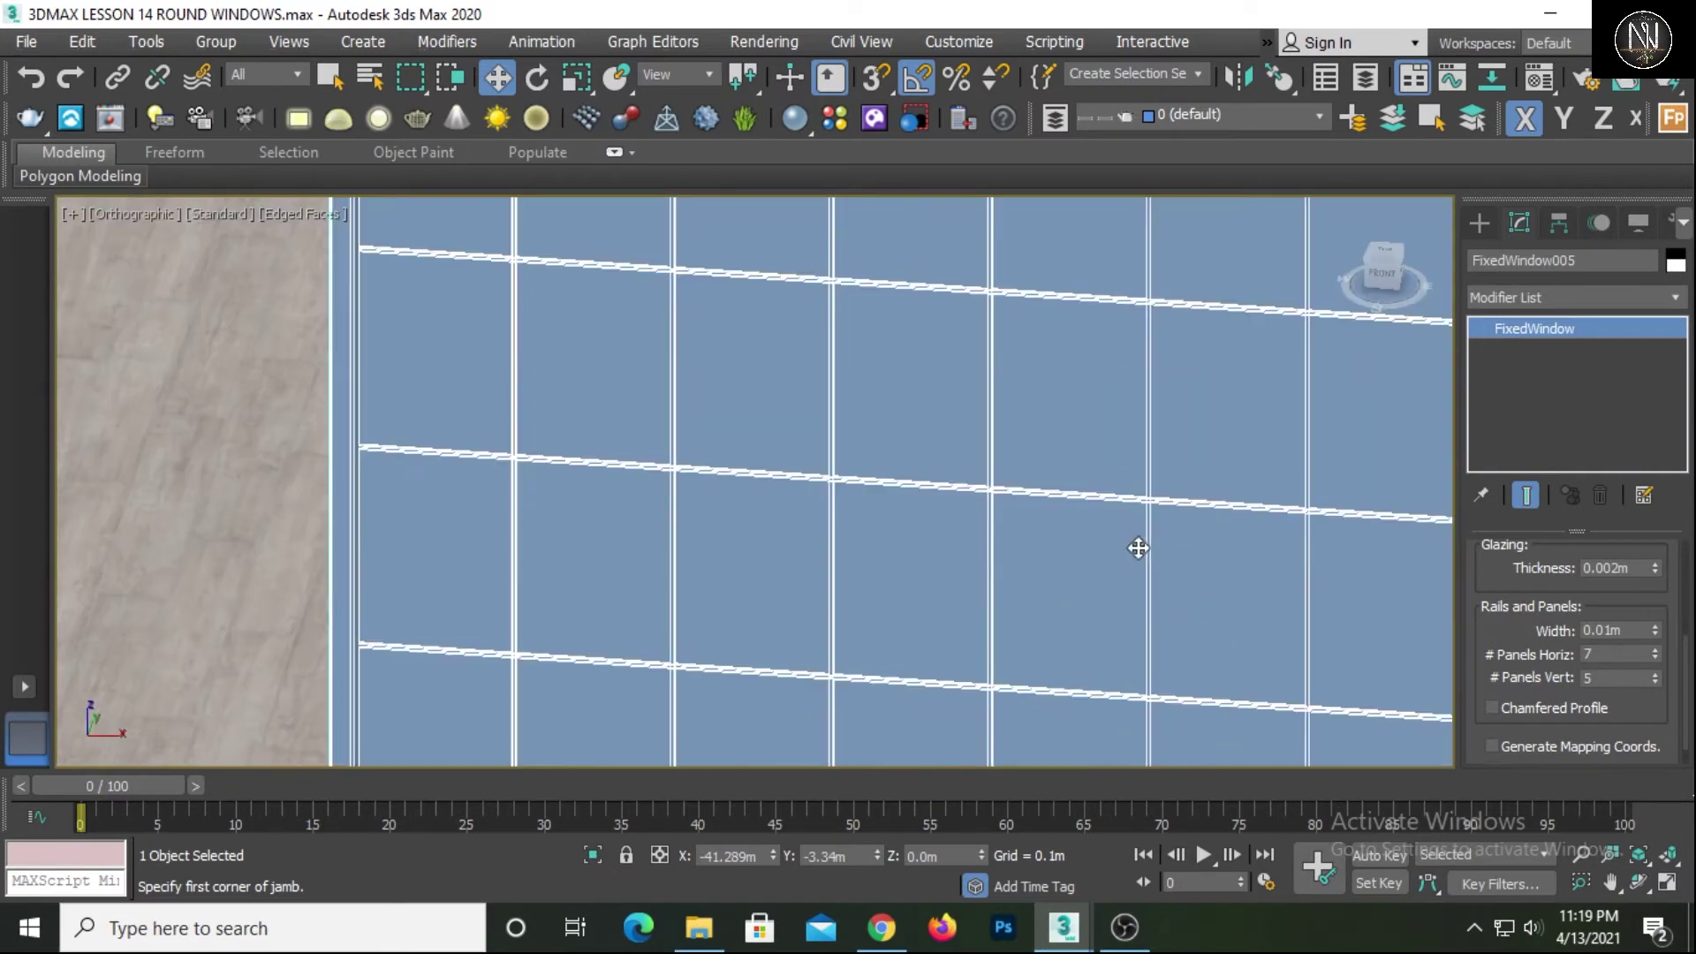
# Toggle the viewport between wireframe, shaded and edged faces displays to compare how the fixed window's panel grid looks
pyautogui.scroll(-6, 1138, 548)
pyautogui.press('F3')
pyautogui.press('F3')
pyautogui.press('F4')
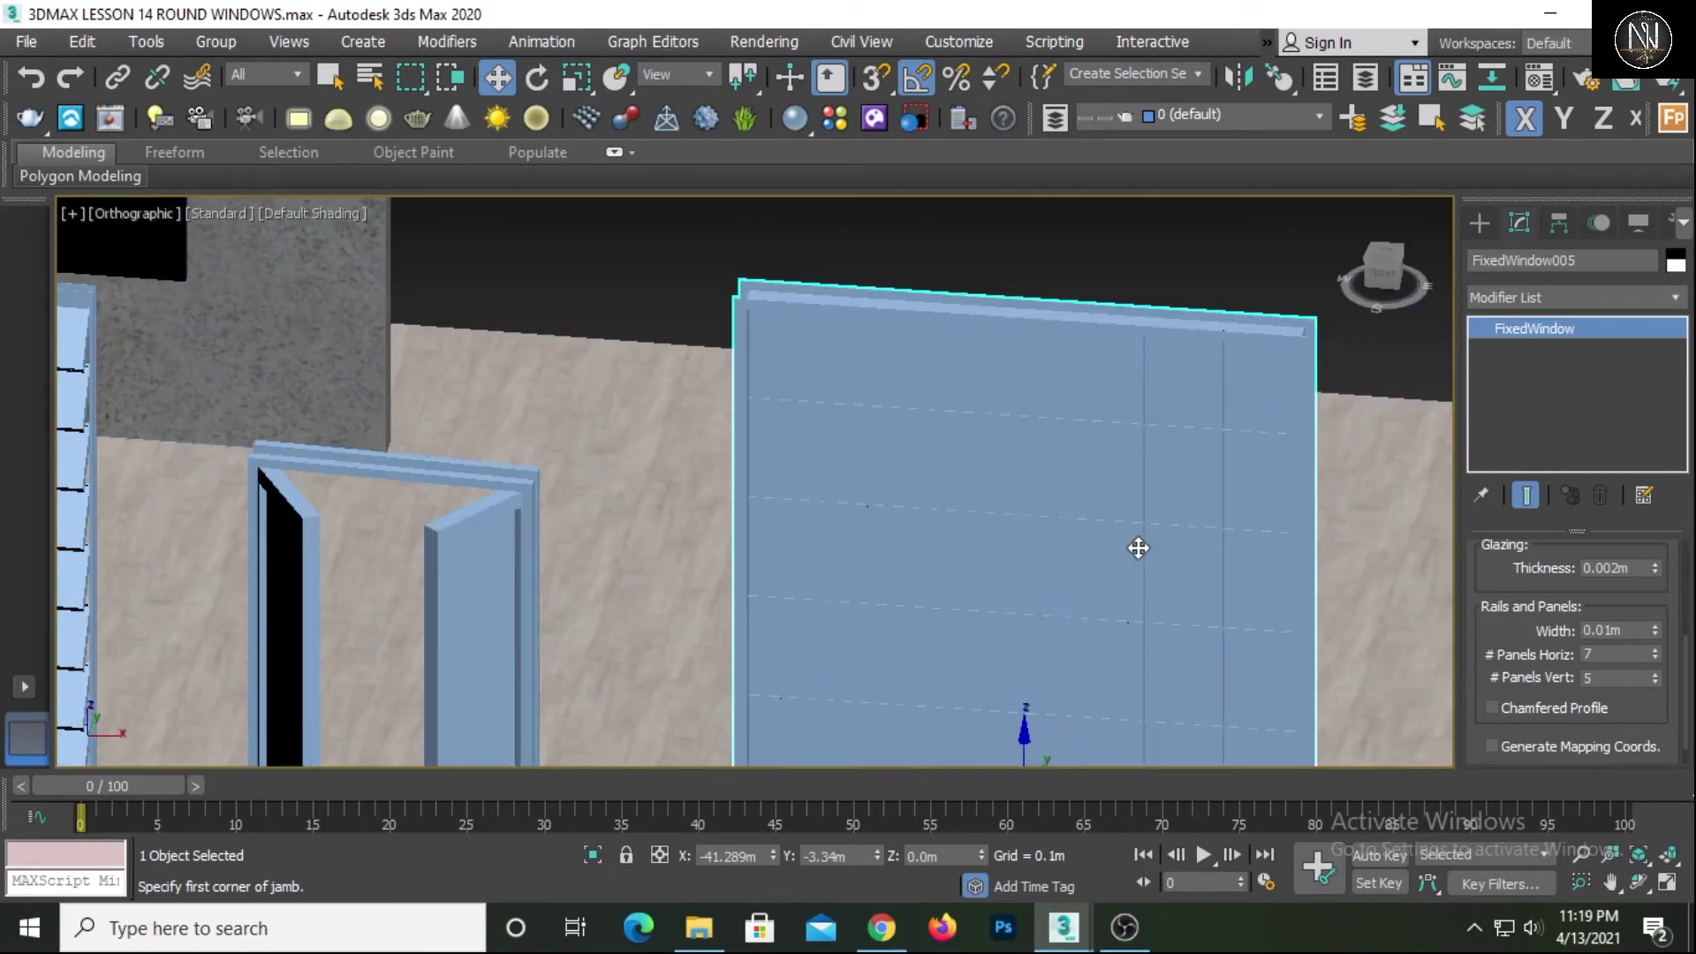
pyautogui.moveTo(1138, 548); pyautogui.dragTo(1124, 477, button='middle')
pyautogui.press('F3')
pyautogui.press('F3')
pyautogui.press('F4')
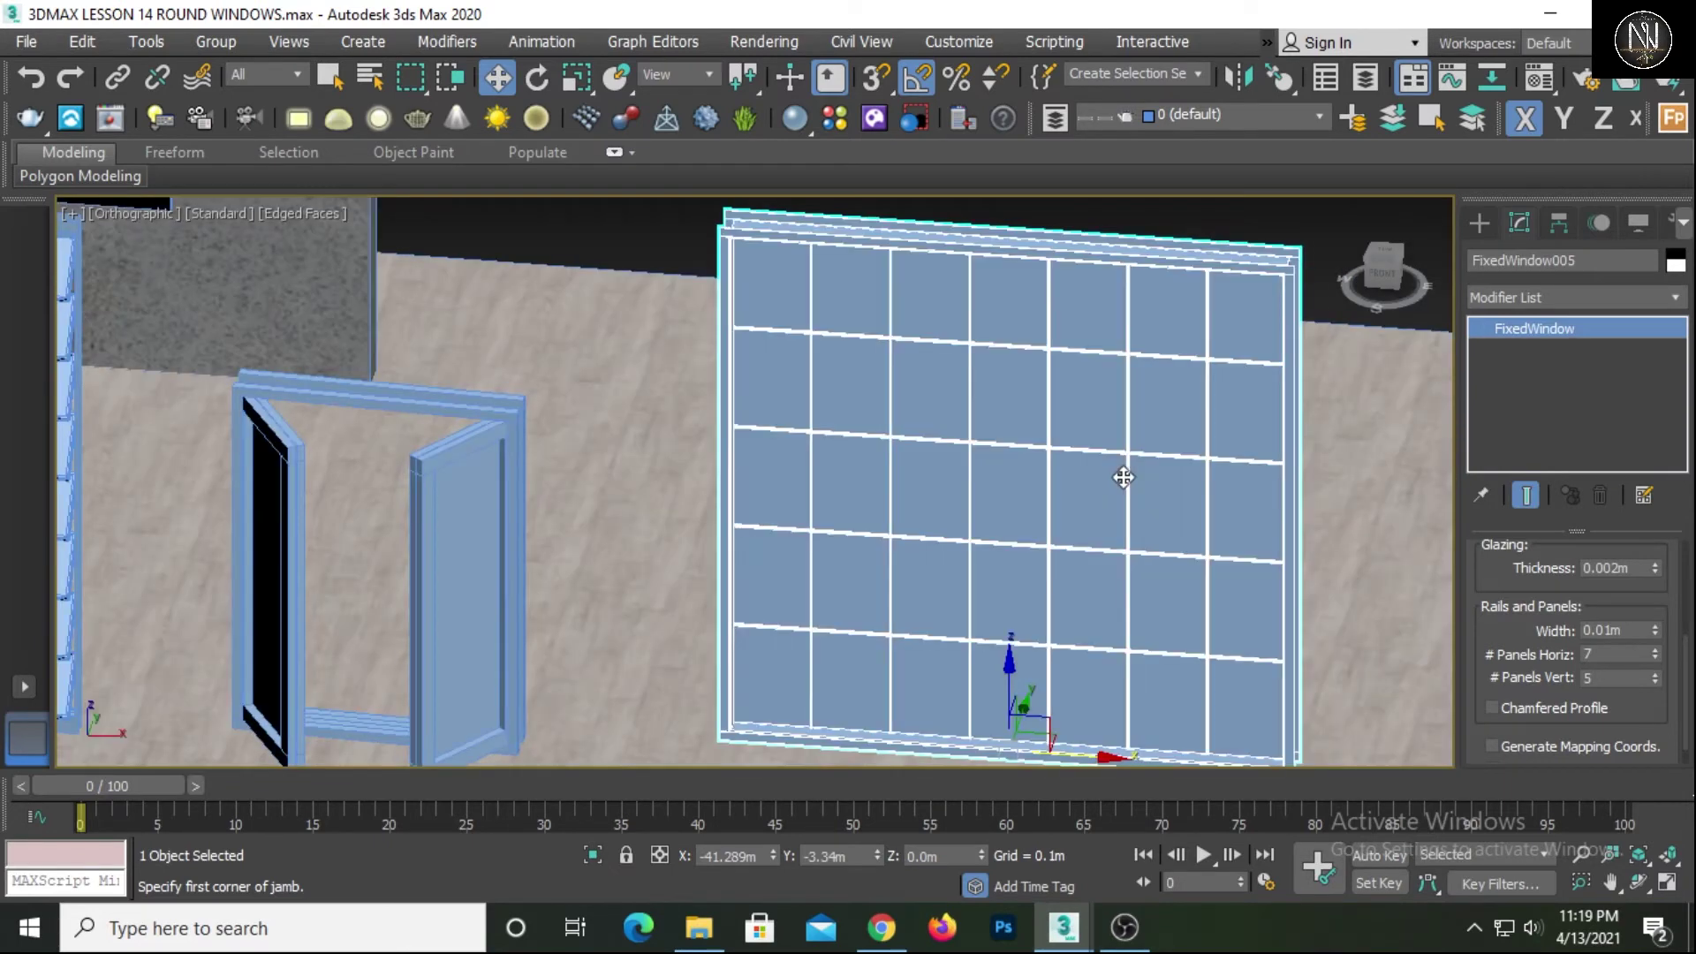
pyautogui.scroll(2, 1666, 735)
pyautogui.moveTo(1657, 728); pyautogui.dragTo(1666, 587)
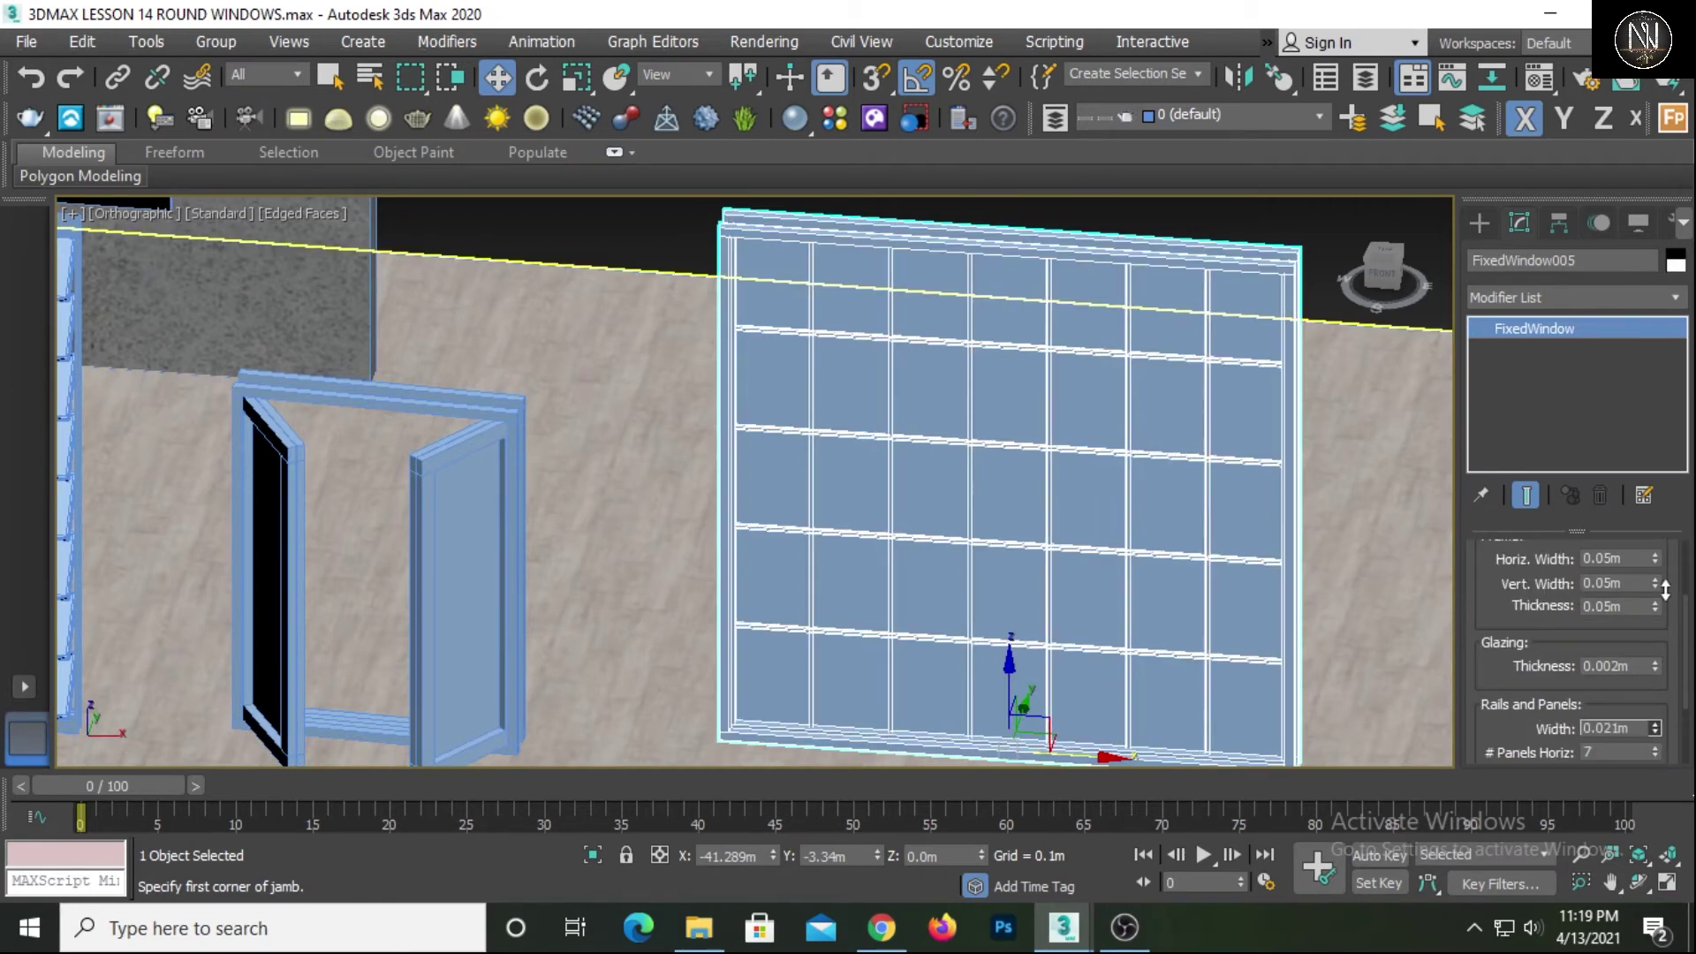
pyautogui.rightClick(1666, 586)
# Set the fixed window's rails and panels width to 0.05 m and examine the thicker grid
pyautogui.moveTo(1055, 619); pyautogui.dragTo(1032, 585, button='middle')
pyautogui.scroll(2, 1033, 535)
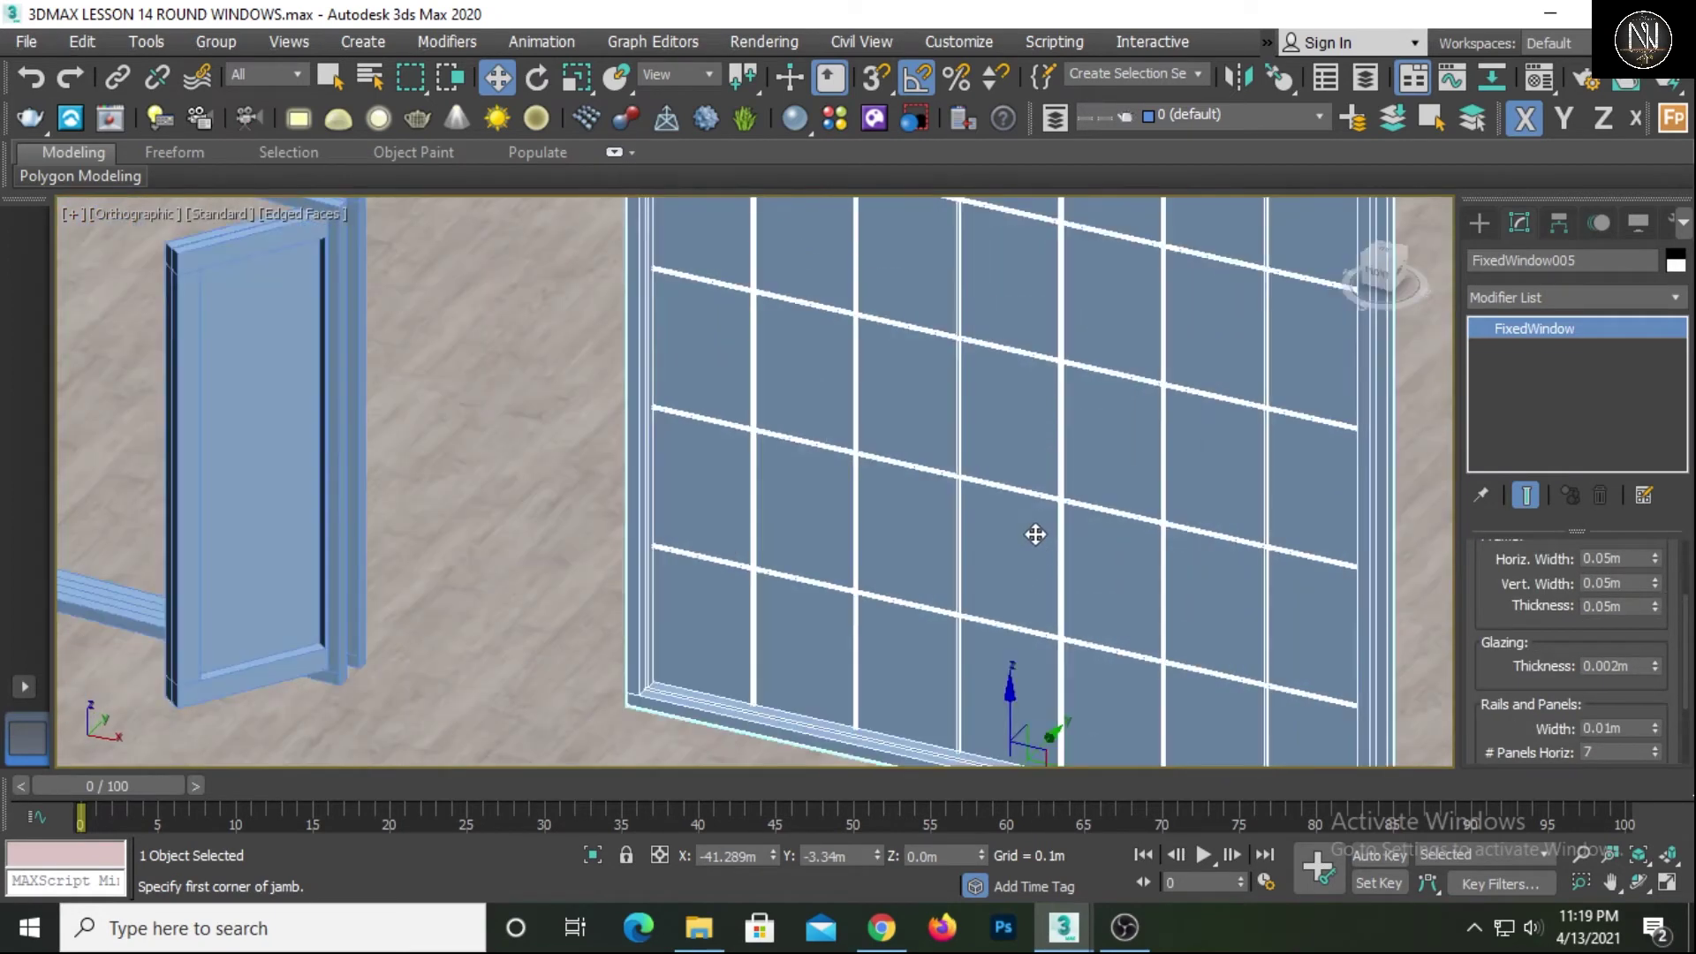
pyautogui.scroll(5, 1056, 640)
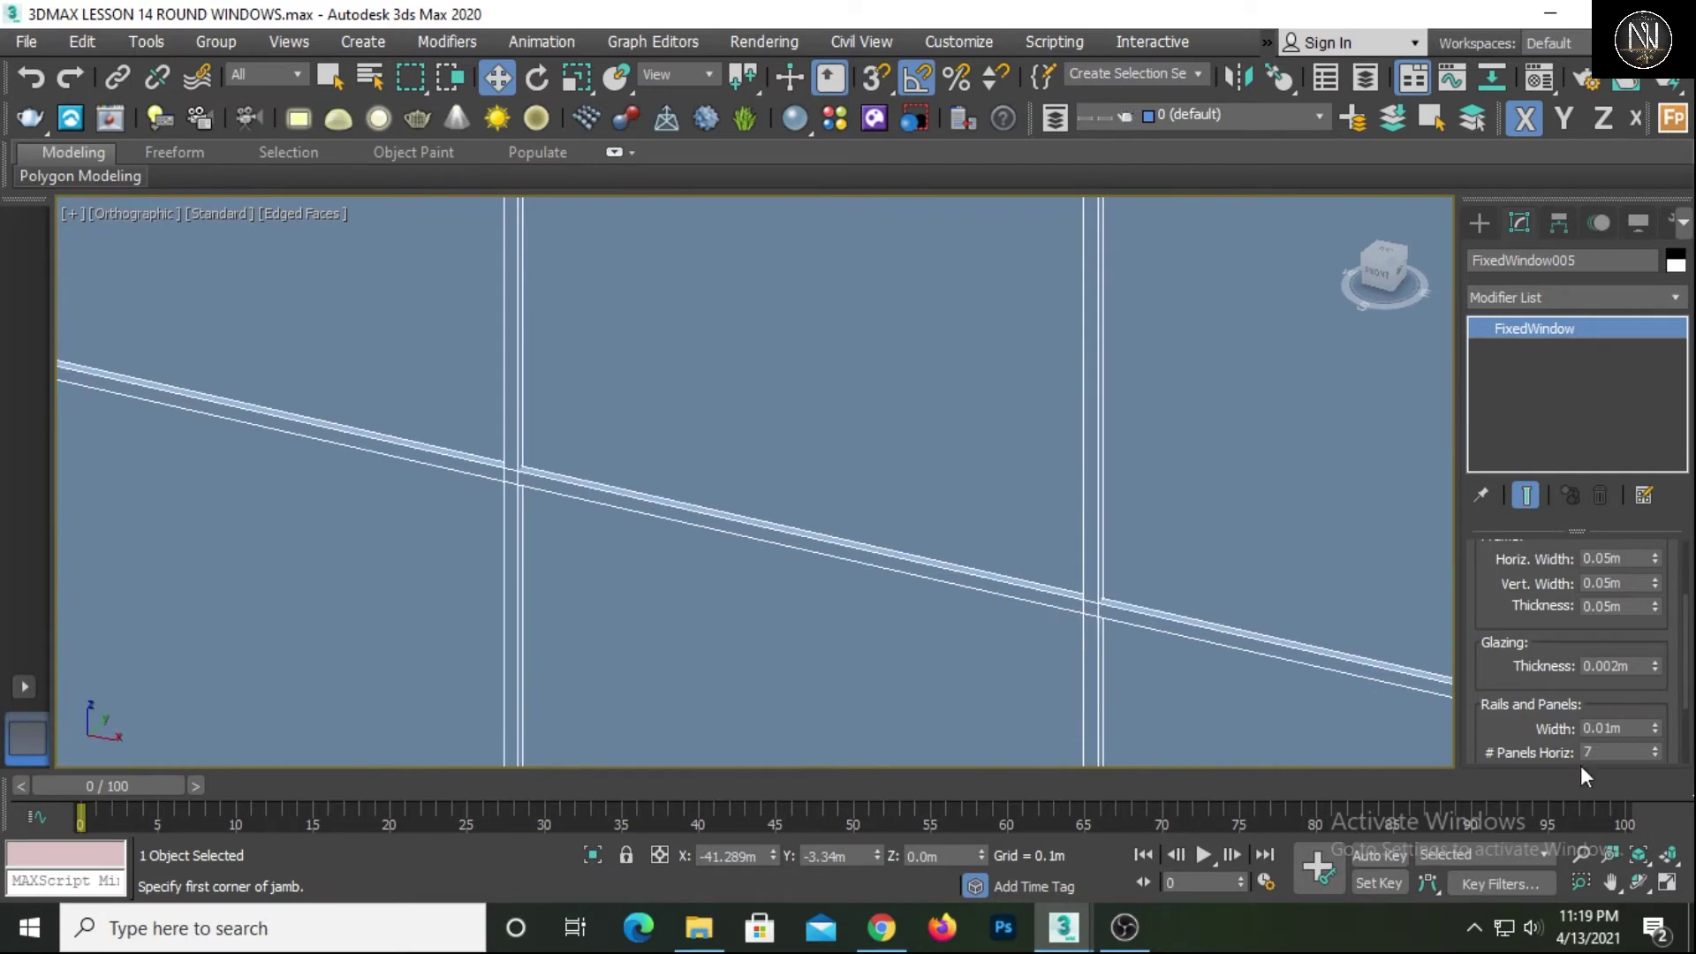
pyautogui.scroll(2, 1181, 594)
pyautogui.moveTo(1132, 658); pyautogui.dragTo(1137, 636, button='middle')
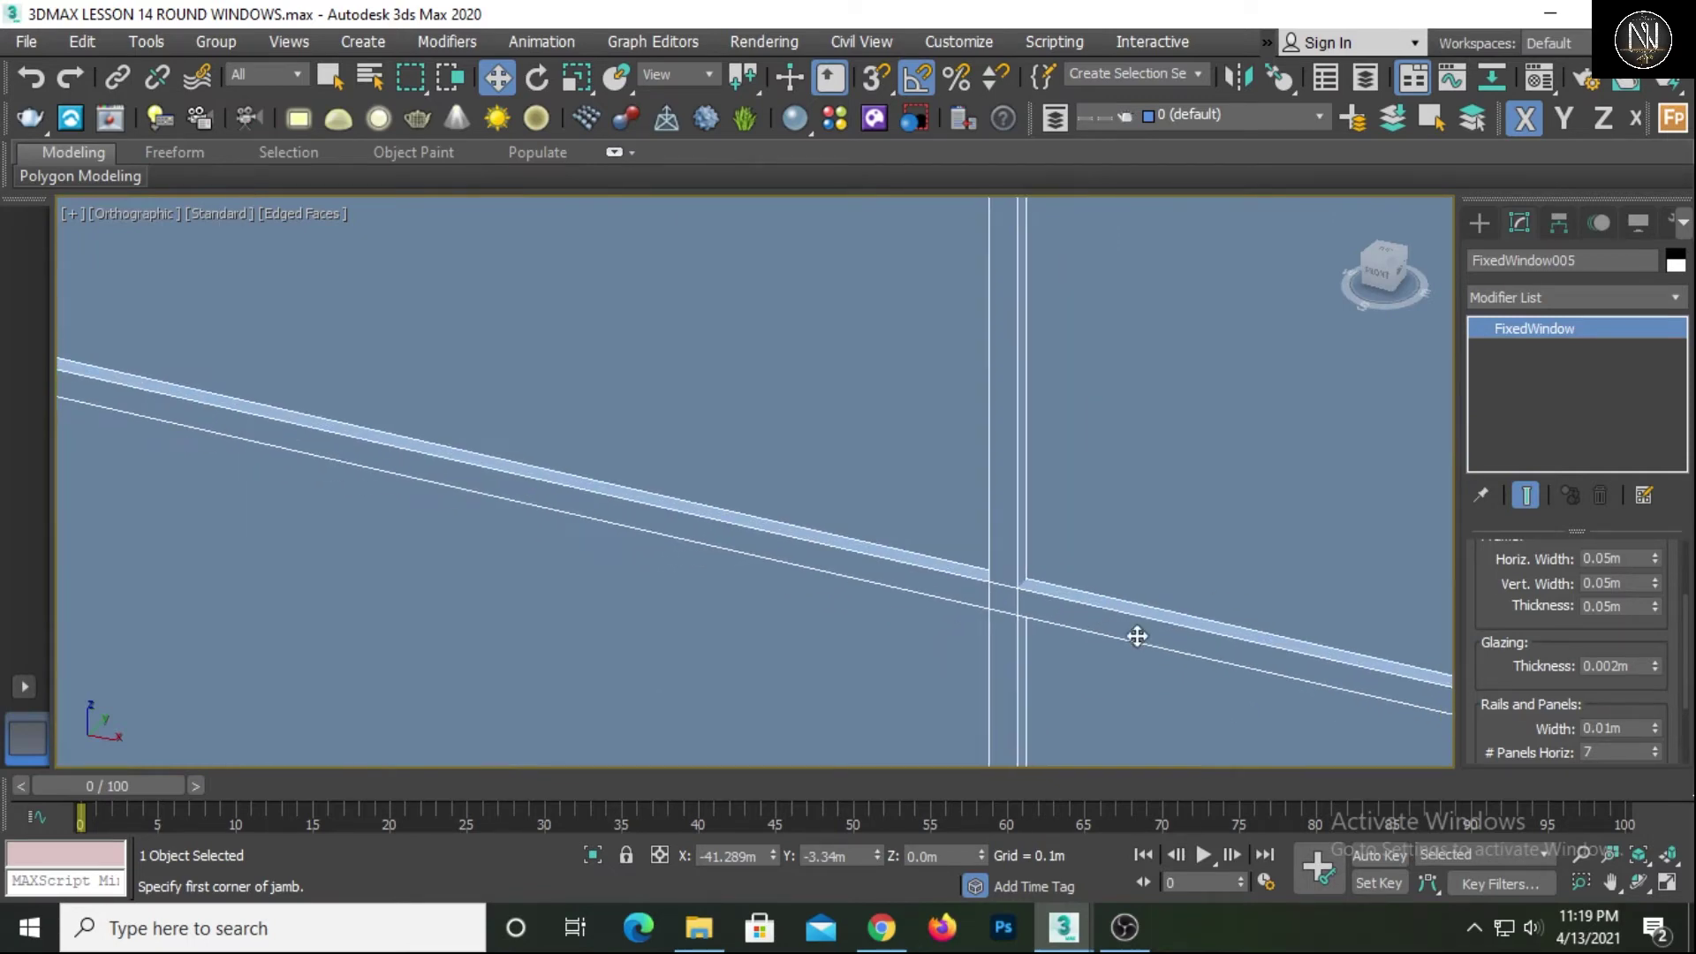
pyautogui.moveTo(1482, 723); pyautogui.dragTo(1505, 638)
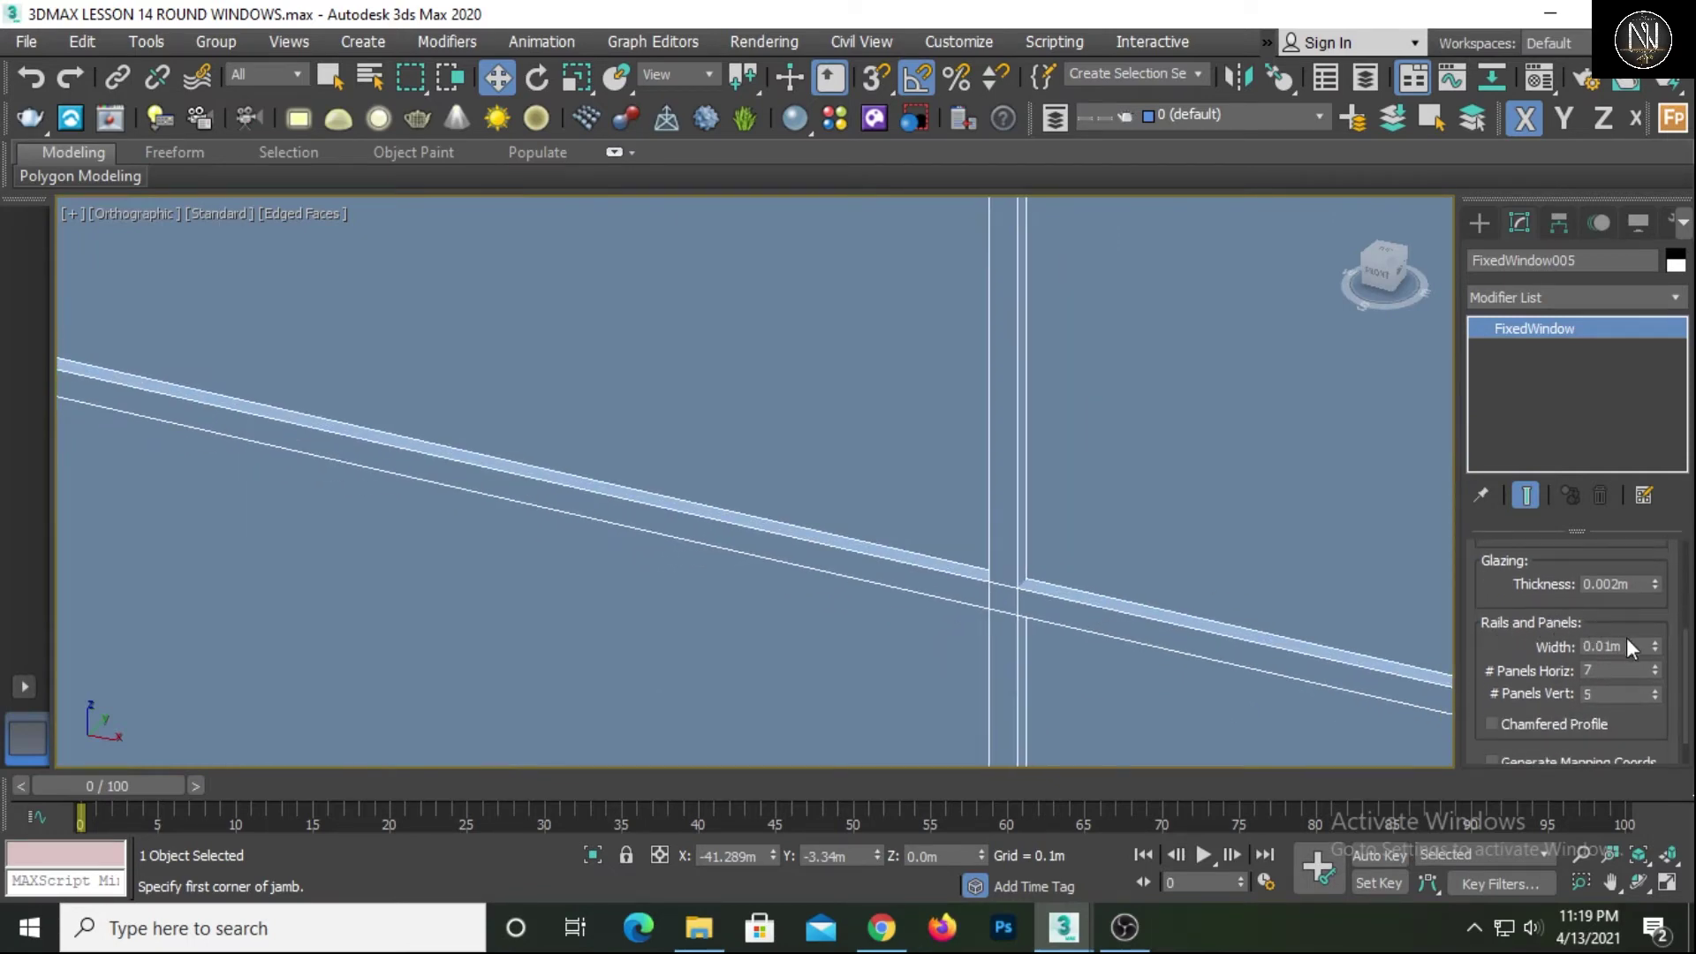
pyautogui.click(1632, 649)
pyautogui.write('0.05')
pyautogui.press('Return')
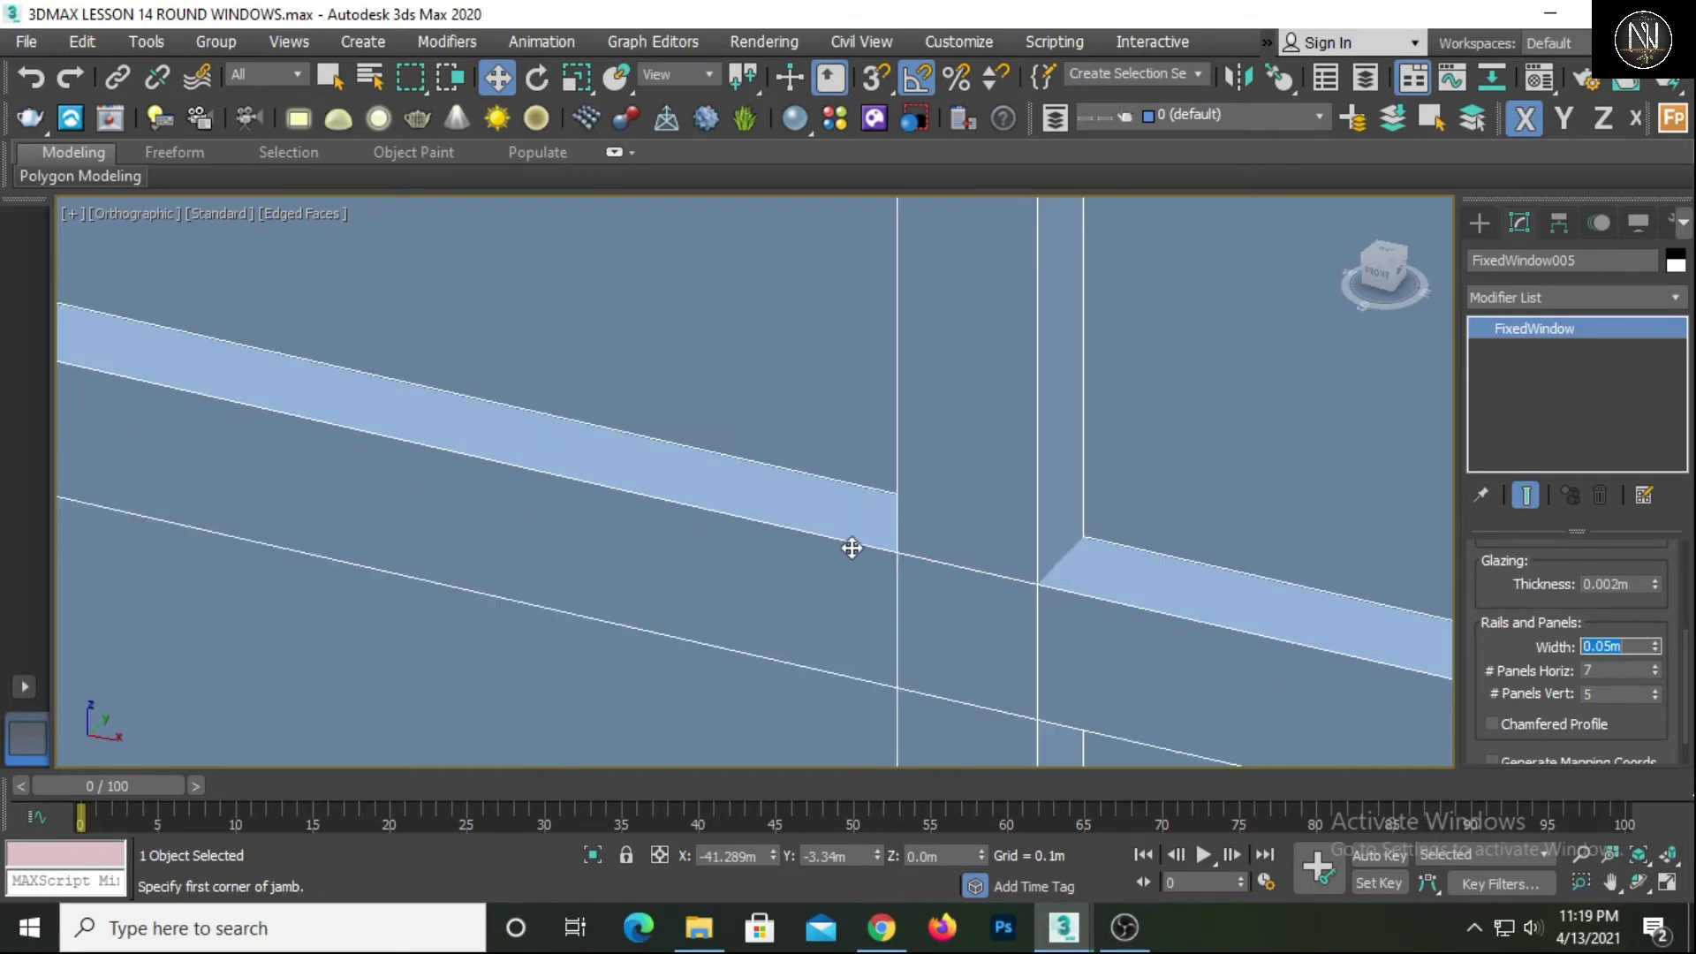
pyautogui.scroll(-10, 852, 548)
pyautogui.scroll(2, 852, 548)
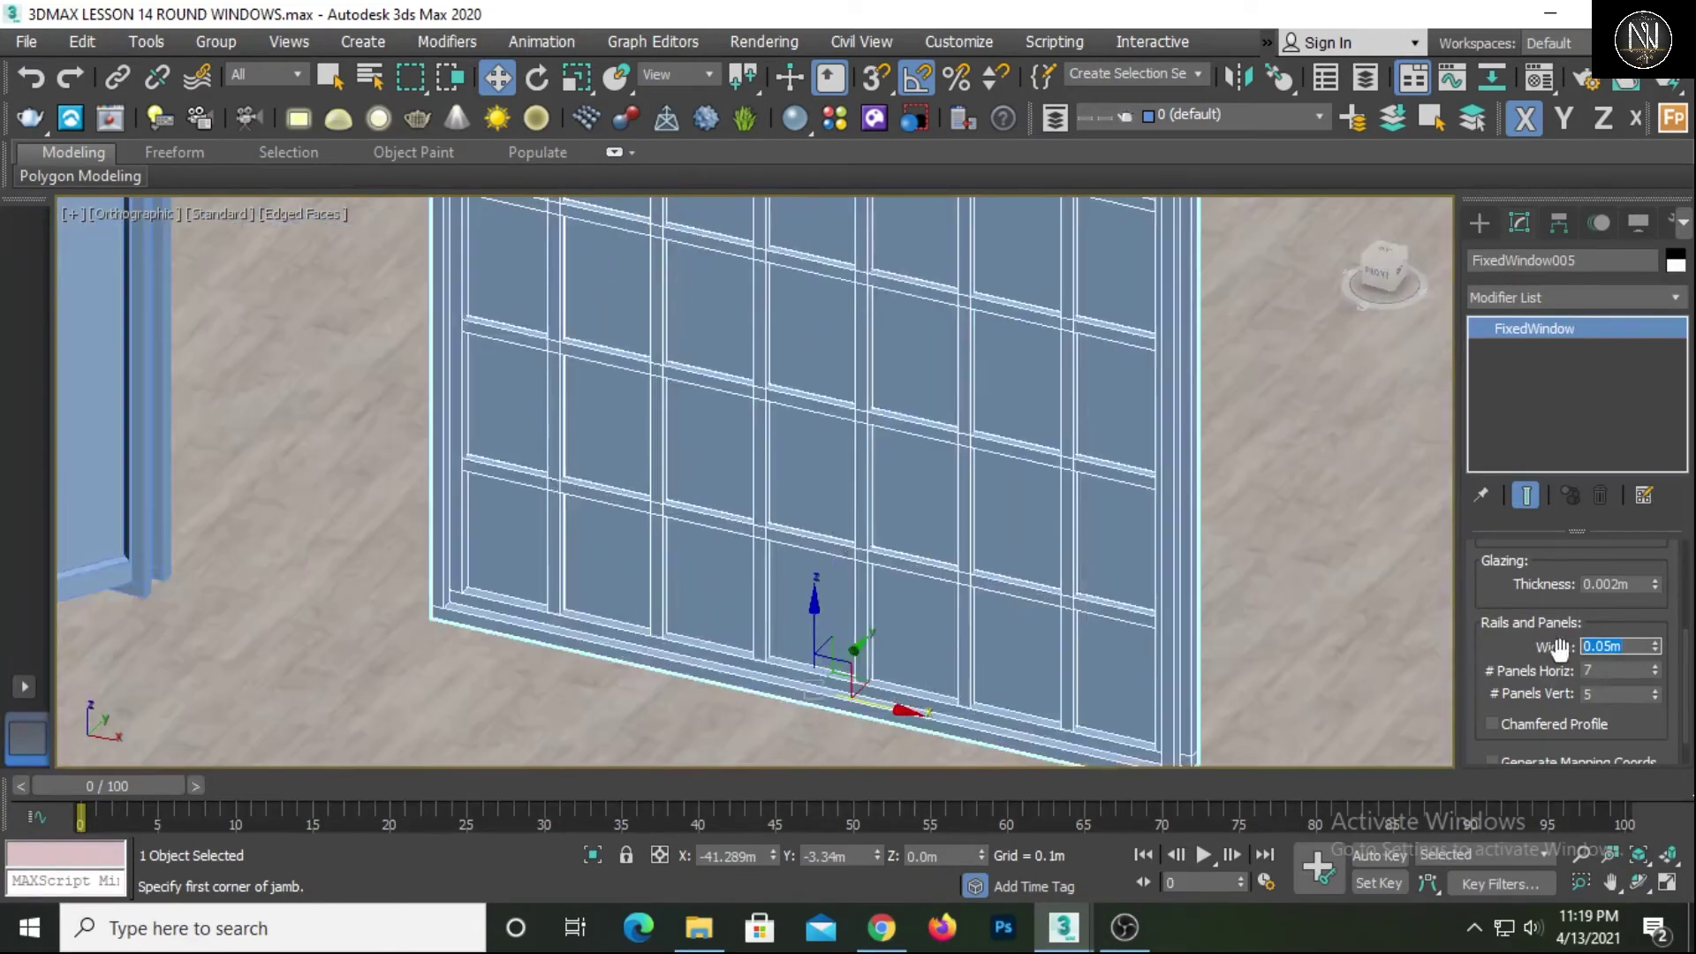
# Try a rail width of 0.01 m on the fixed window, settle on 0.02 m and check the grid
pyautogui.write('0.01')
pyautogui.press('Return')
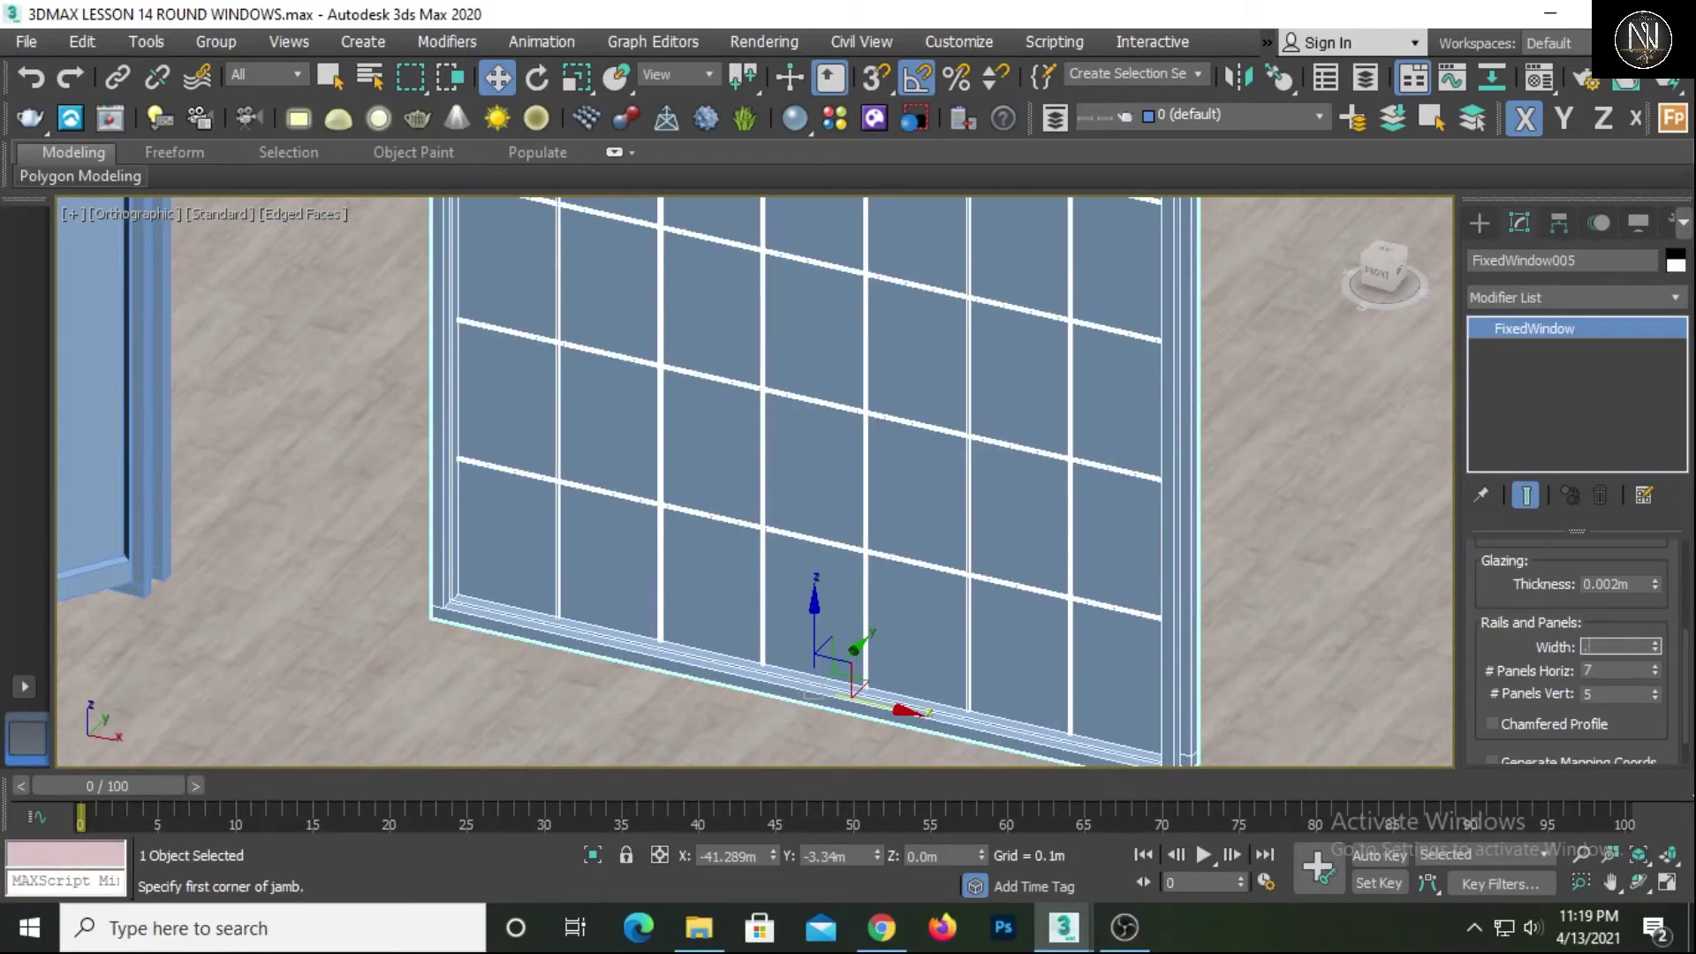
pyautogui.write('.02')
pyautogui.press('Return')
pyautogui.scroll(4, 871, 576)
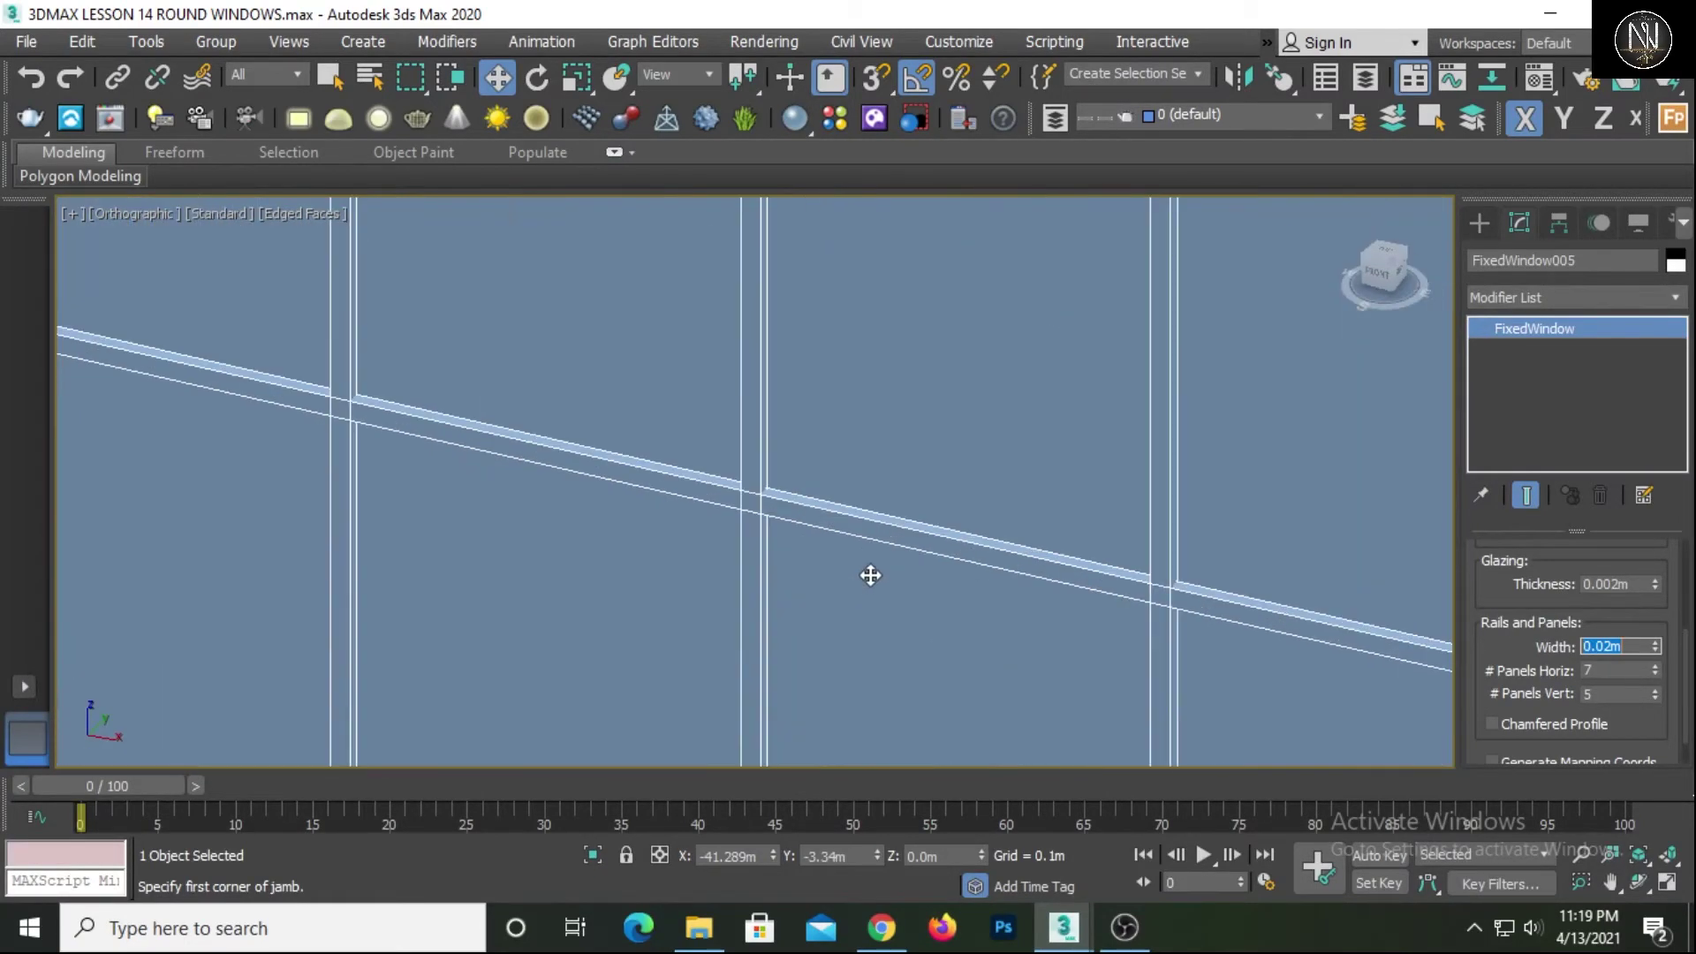
pyautogui.scroll(-6, 879, 508)
pyautogui.keyDown('alt'); pyautogui.moveTo(859, 530); pyautogui.dragTo(866, 583, button='middle'); pyautogui.keyUp('alt')
pyautogui.scroll(-3, 871, 591)
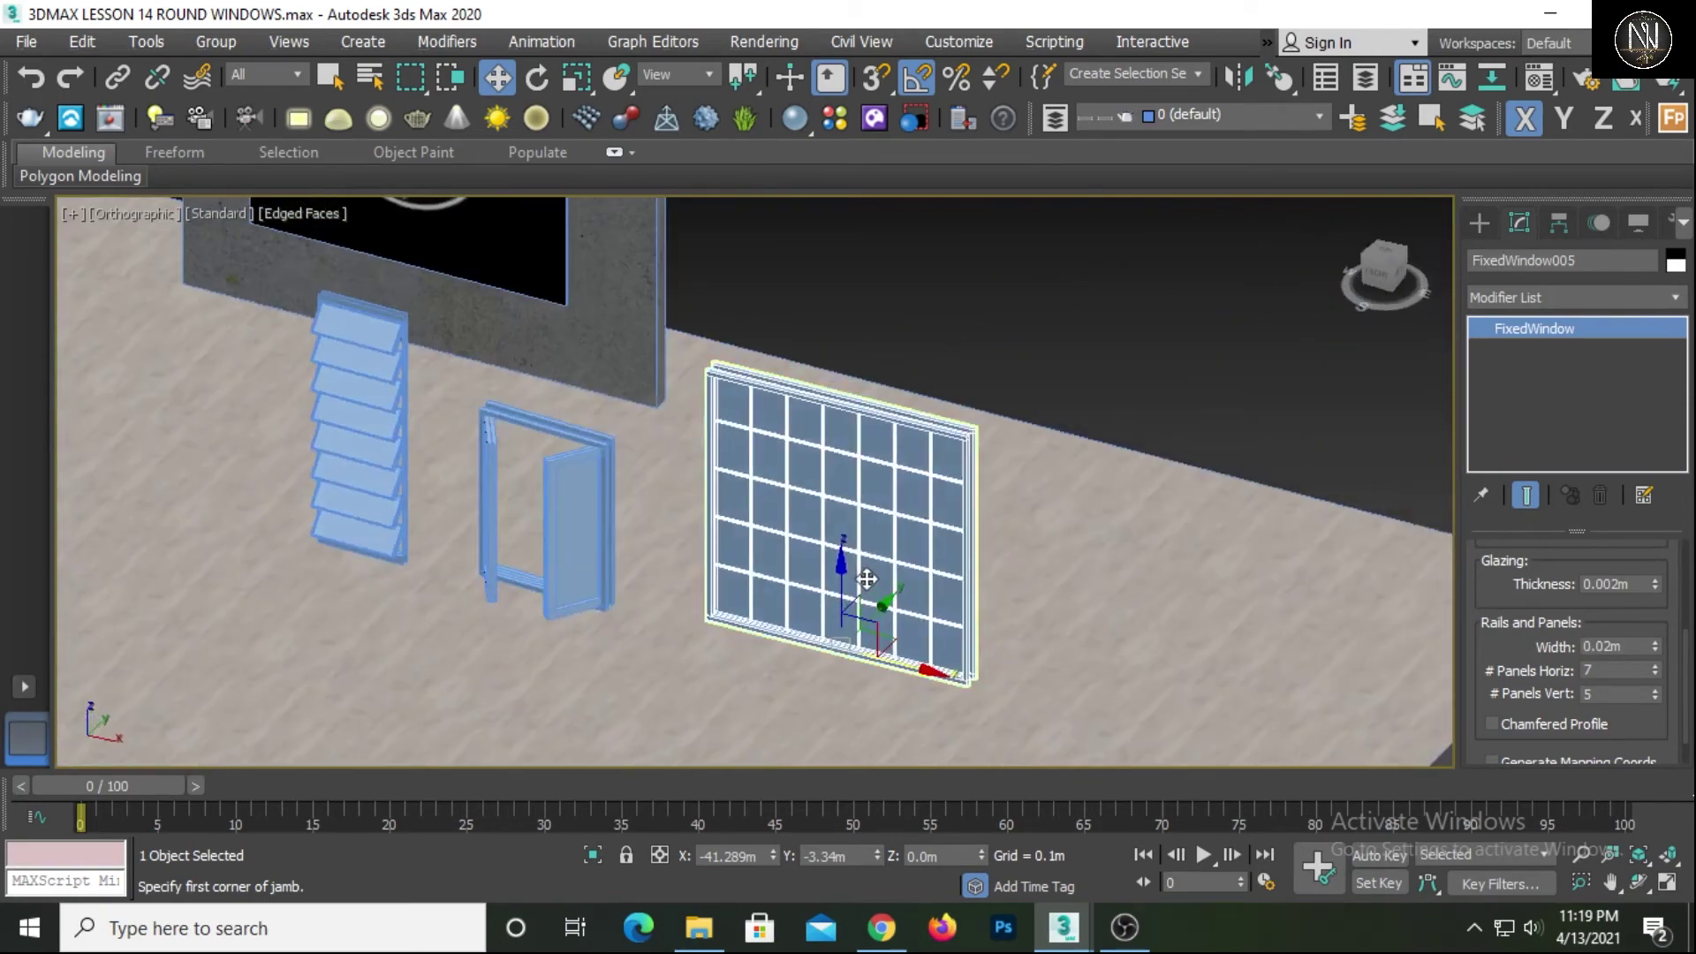
pyautogui.scroll(2, 866, 582)
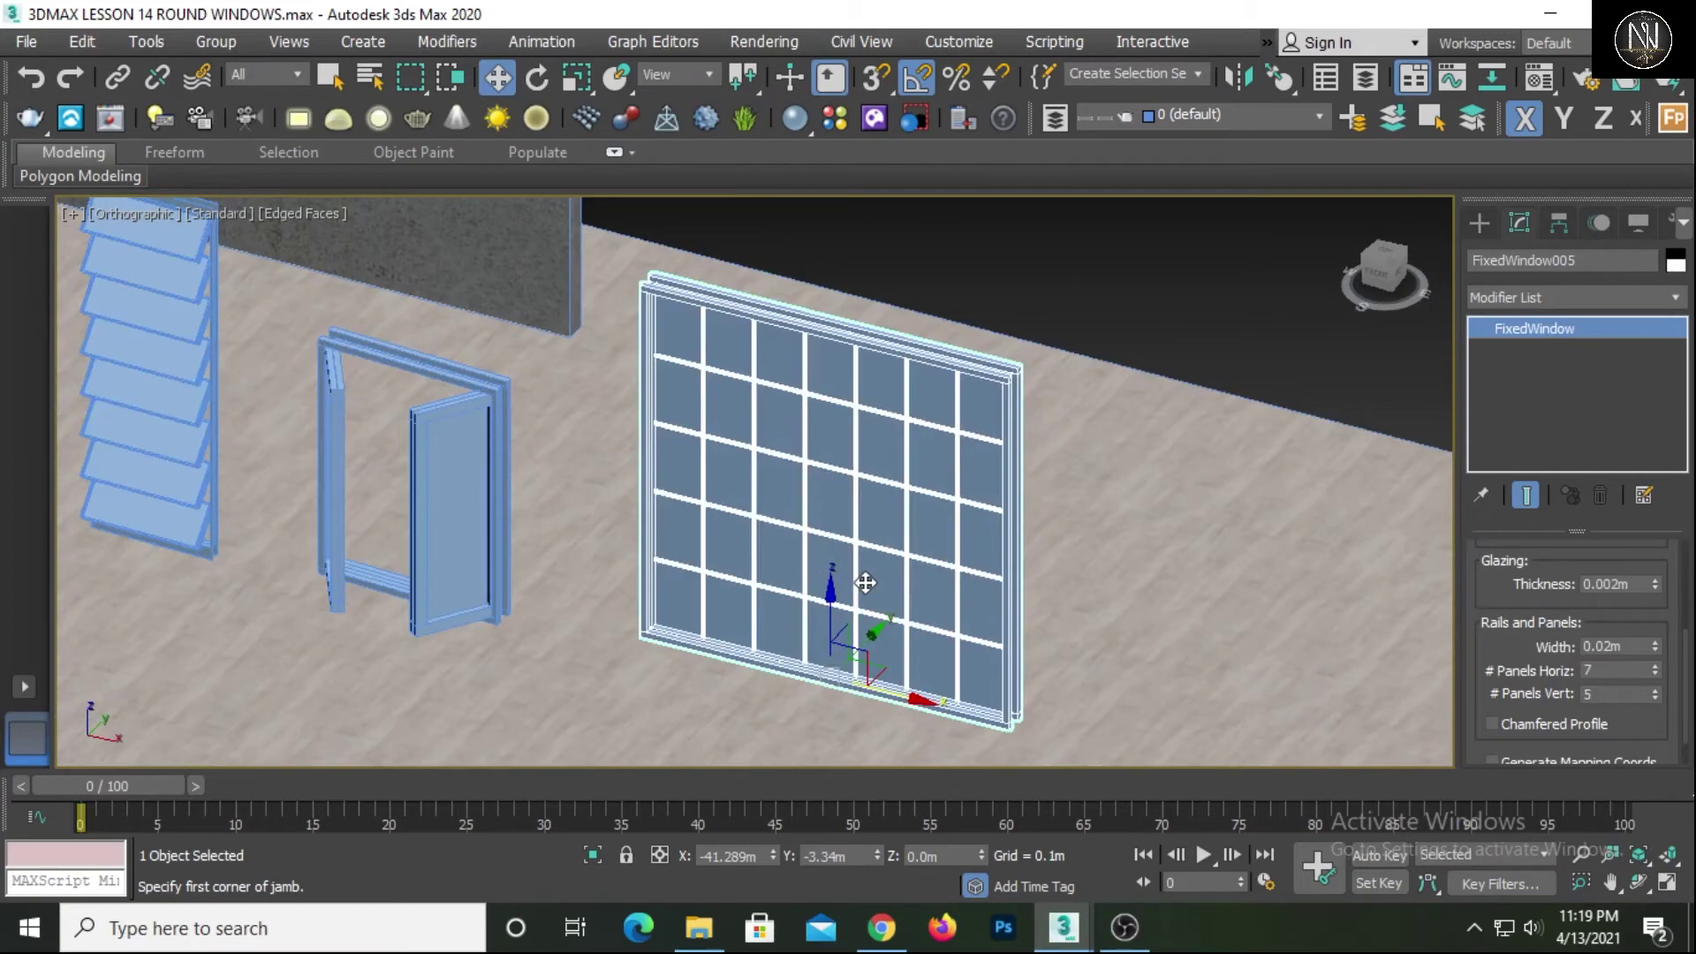
# Reduce the fixed window's grid to 3 horizontal and 3 vertical panels
pyautogui.click(1654, 675)
pyautogui.click(1655, 675)
pyautogui.click(1654, 674)
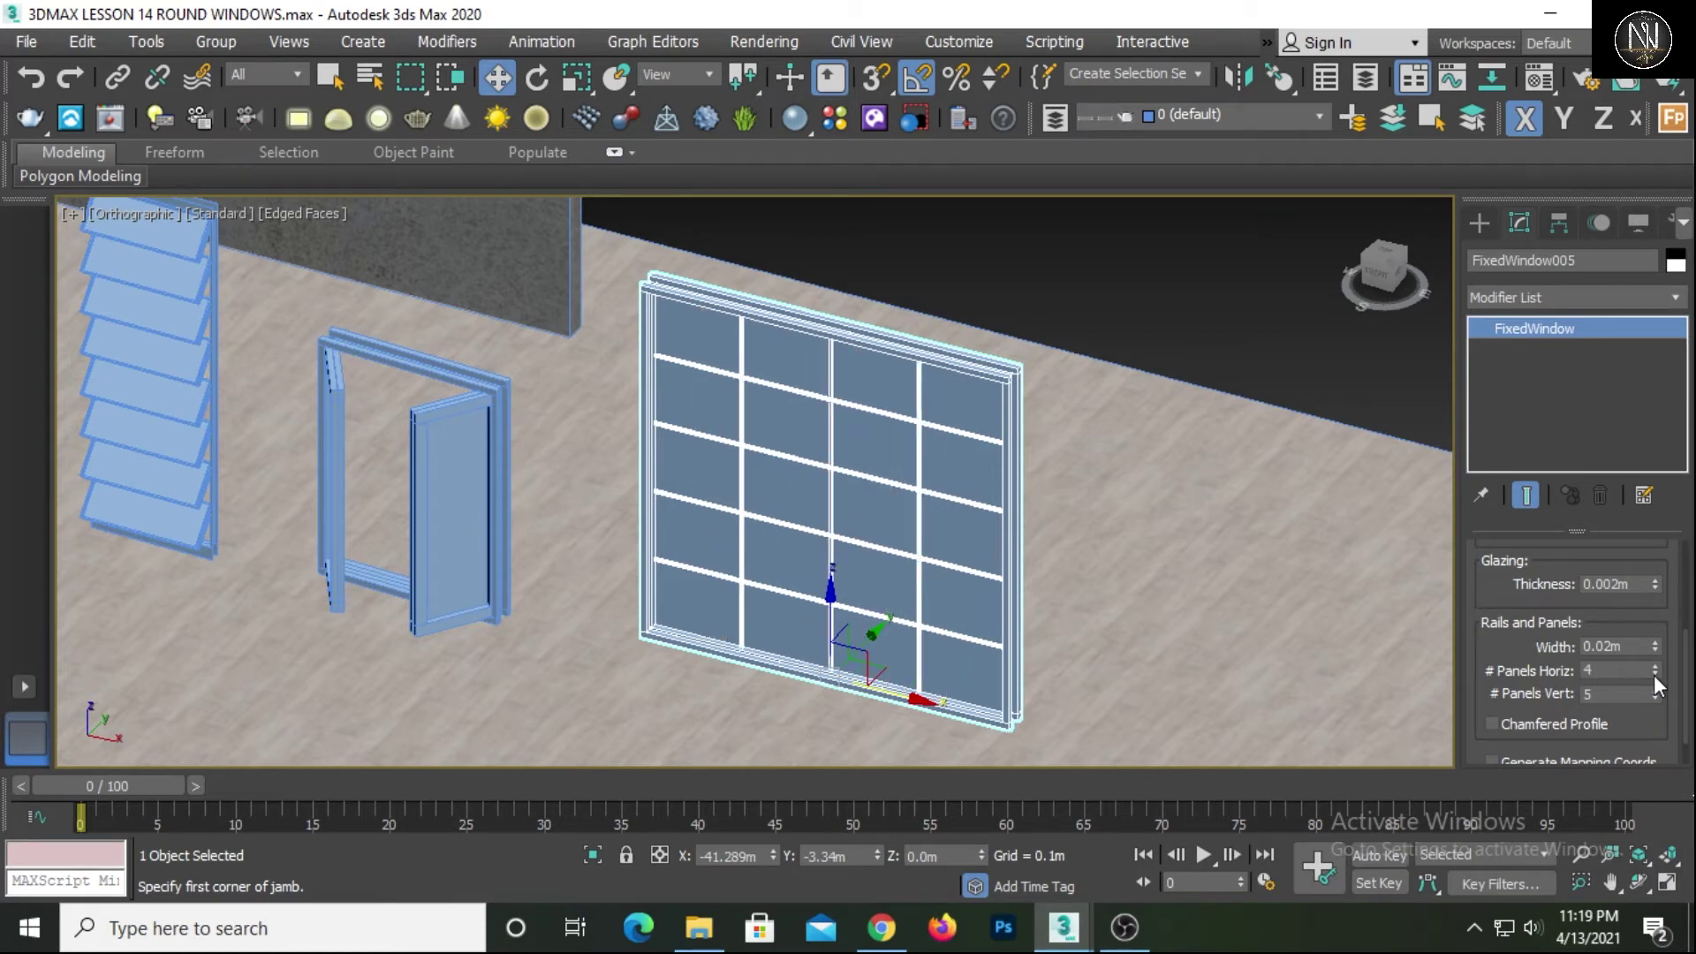
pyautogui.click(1654, 675)
pyautogui.click(1654, 675)
pyautogui.click(1655, 675)
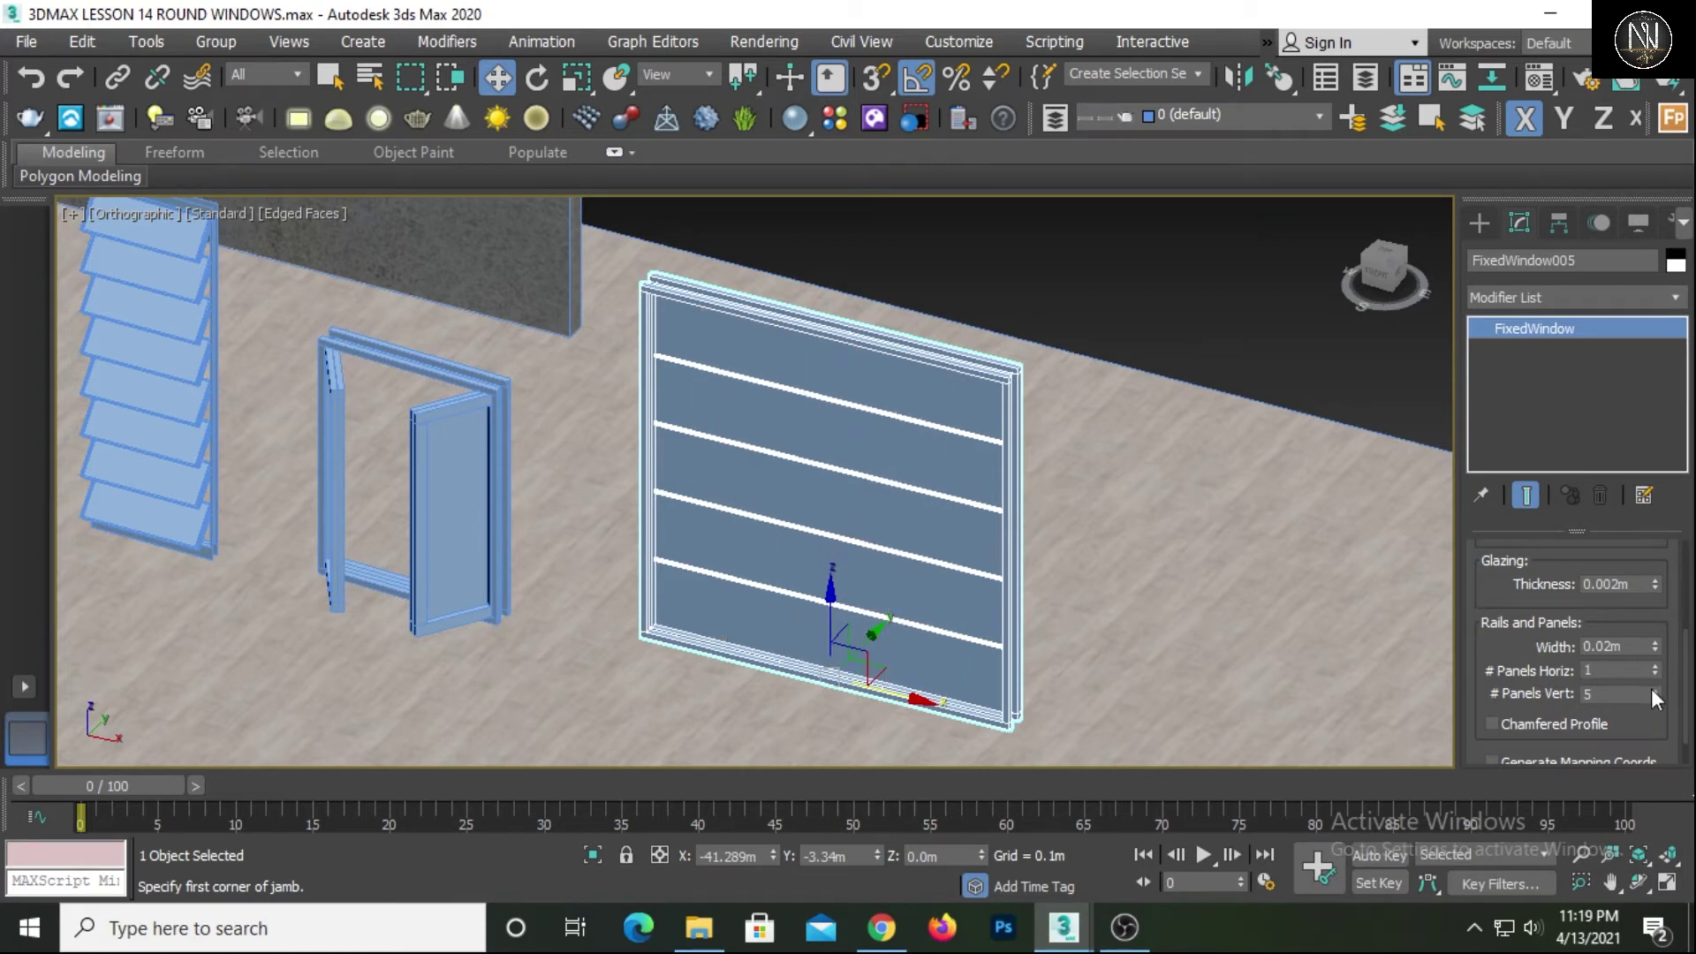
pyautogui.click(1655, 698)
pyautogui.click(1655, 698)
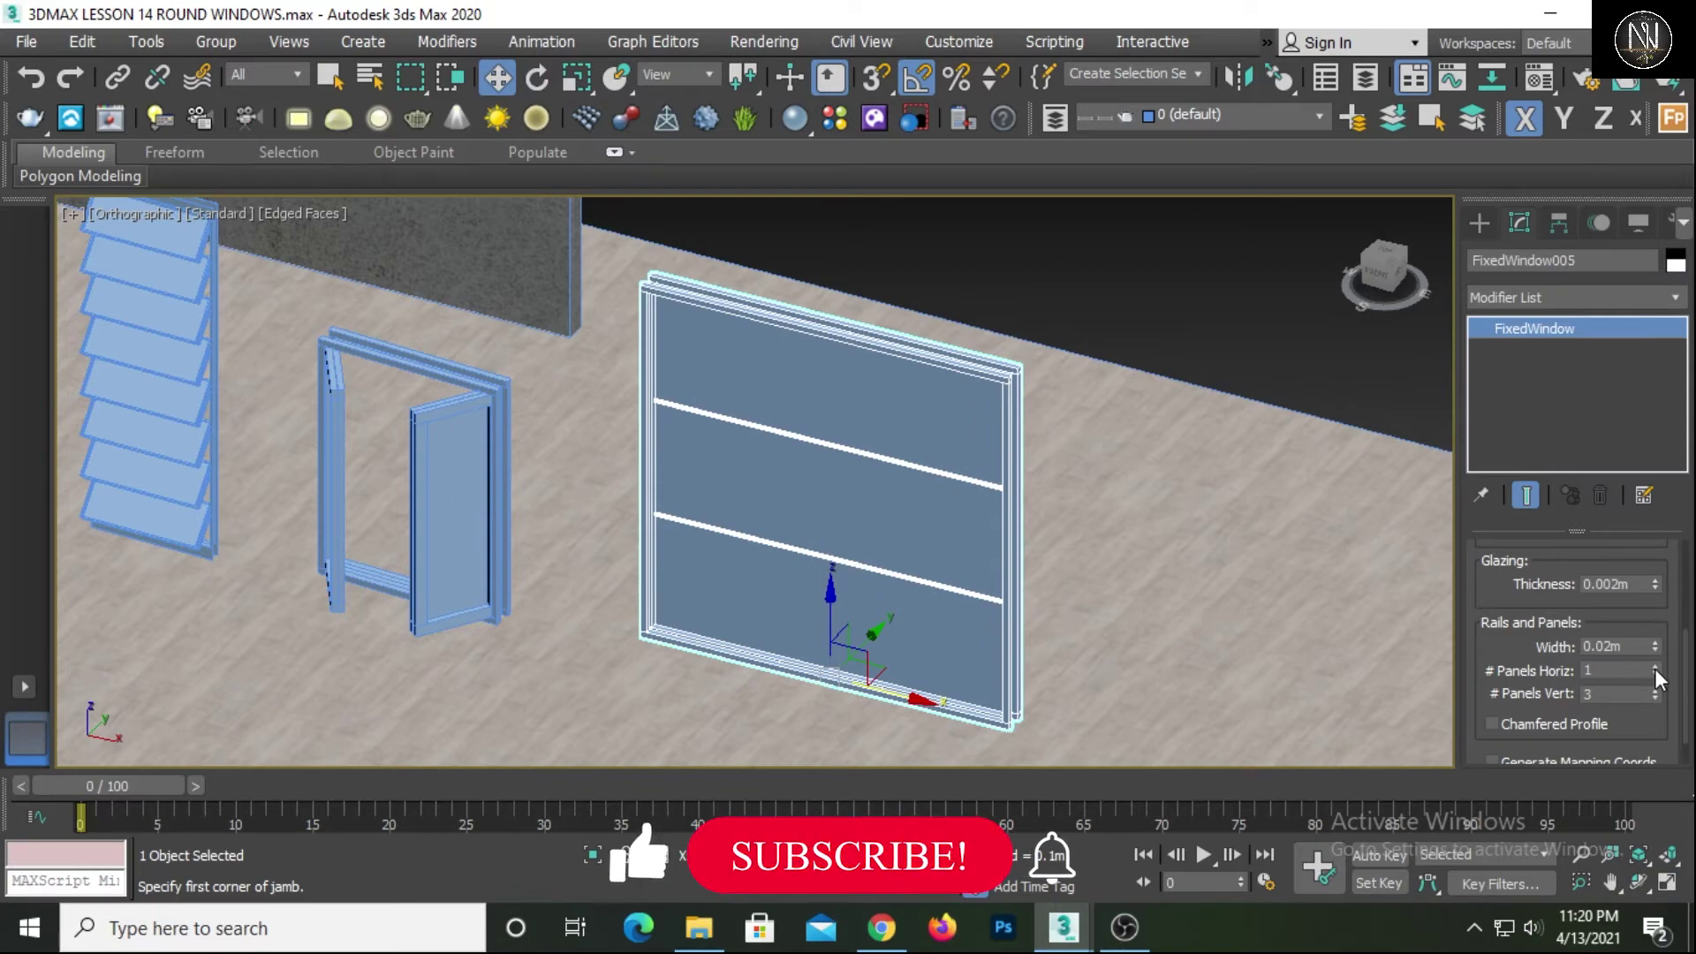
pyautogui.click(1655, 668)
pyautogui.click(1655, 667)
pyautogui.keyDown('alt'); pyautogui.moveTo(845, 506); pyautogui.dragTo(1015, 511, button='middle'); pyautogui.keyUp('alt')
# Create a pivoted window beside the fixed window, about 1.52 m wide, 0.27 m deep and 2.58 m high
pyautogui.click(1475, 220)
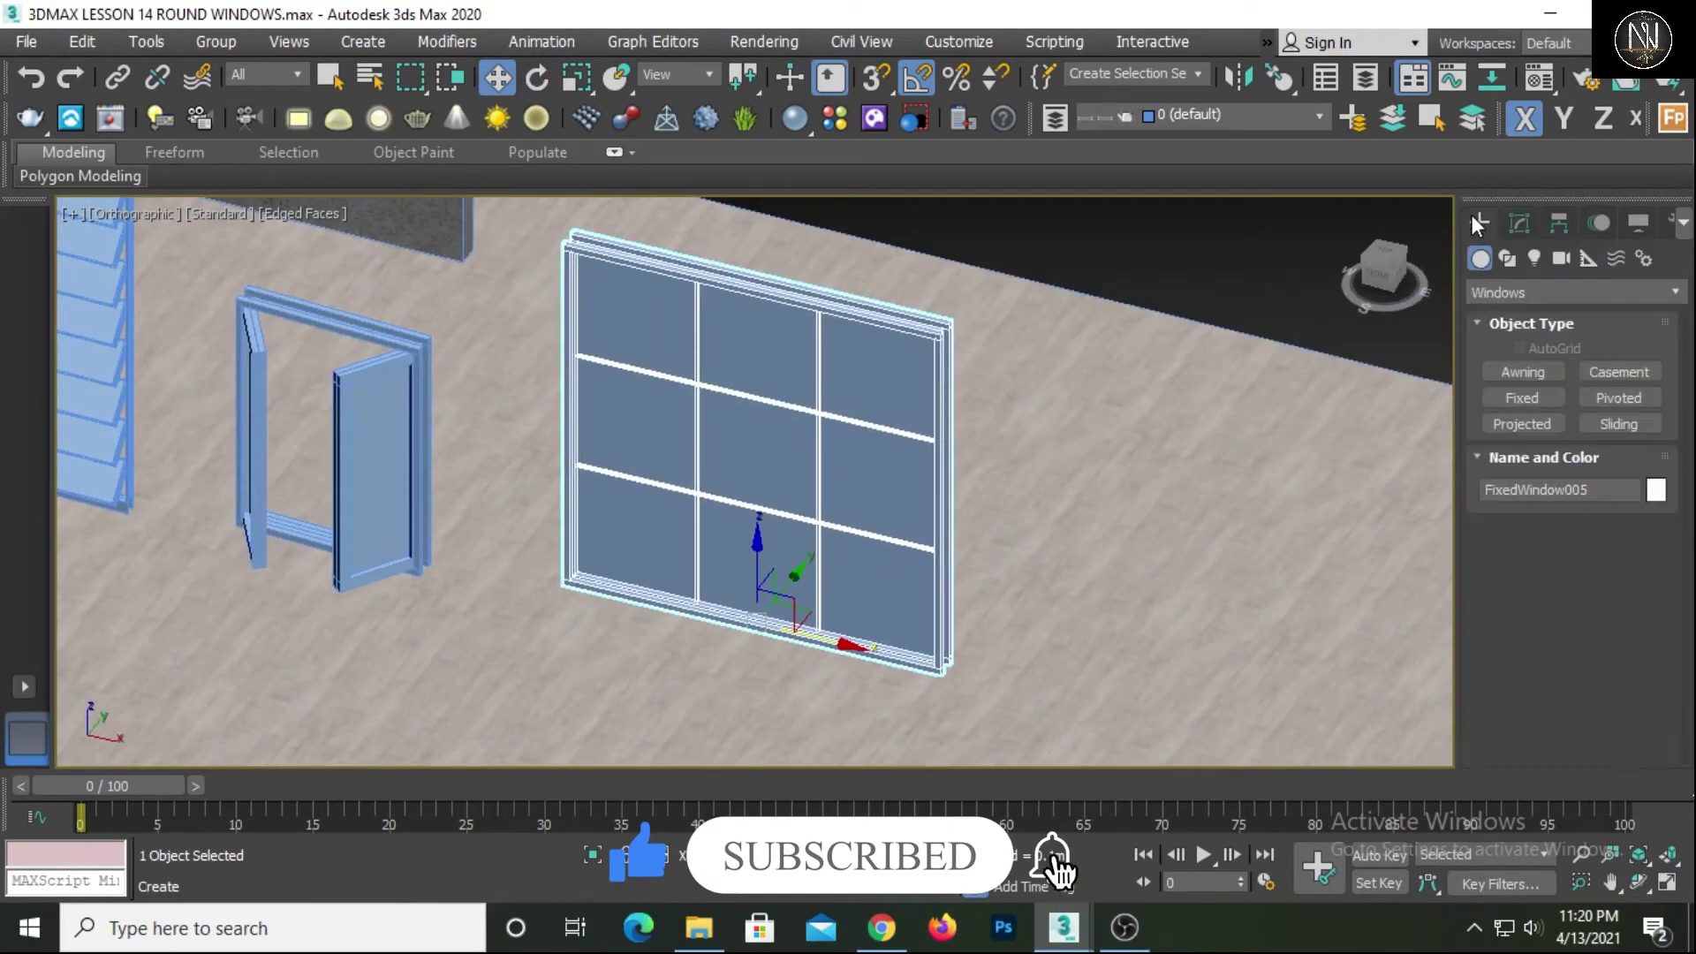
pyautogui.click(1526, 400)
pyautogui.click(1595, 402)
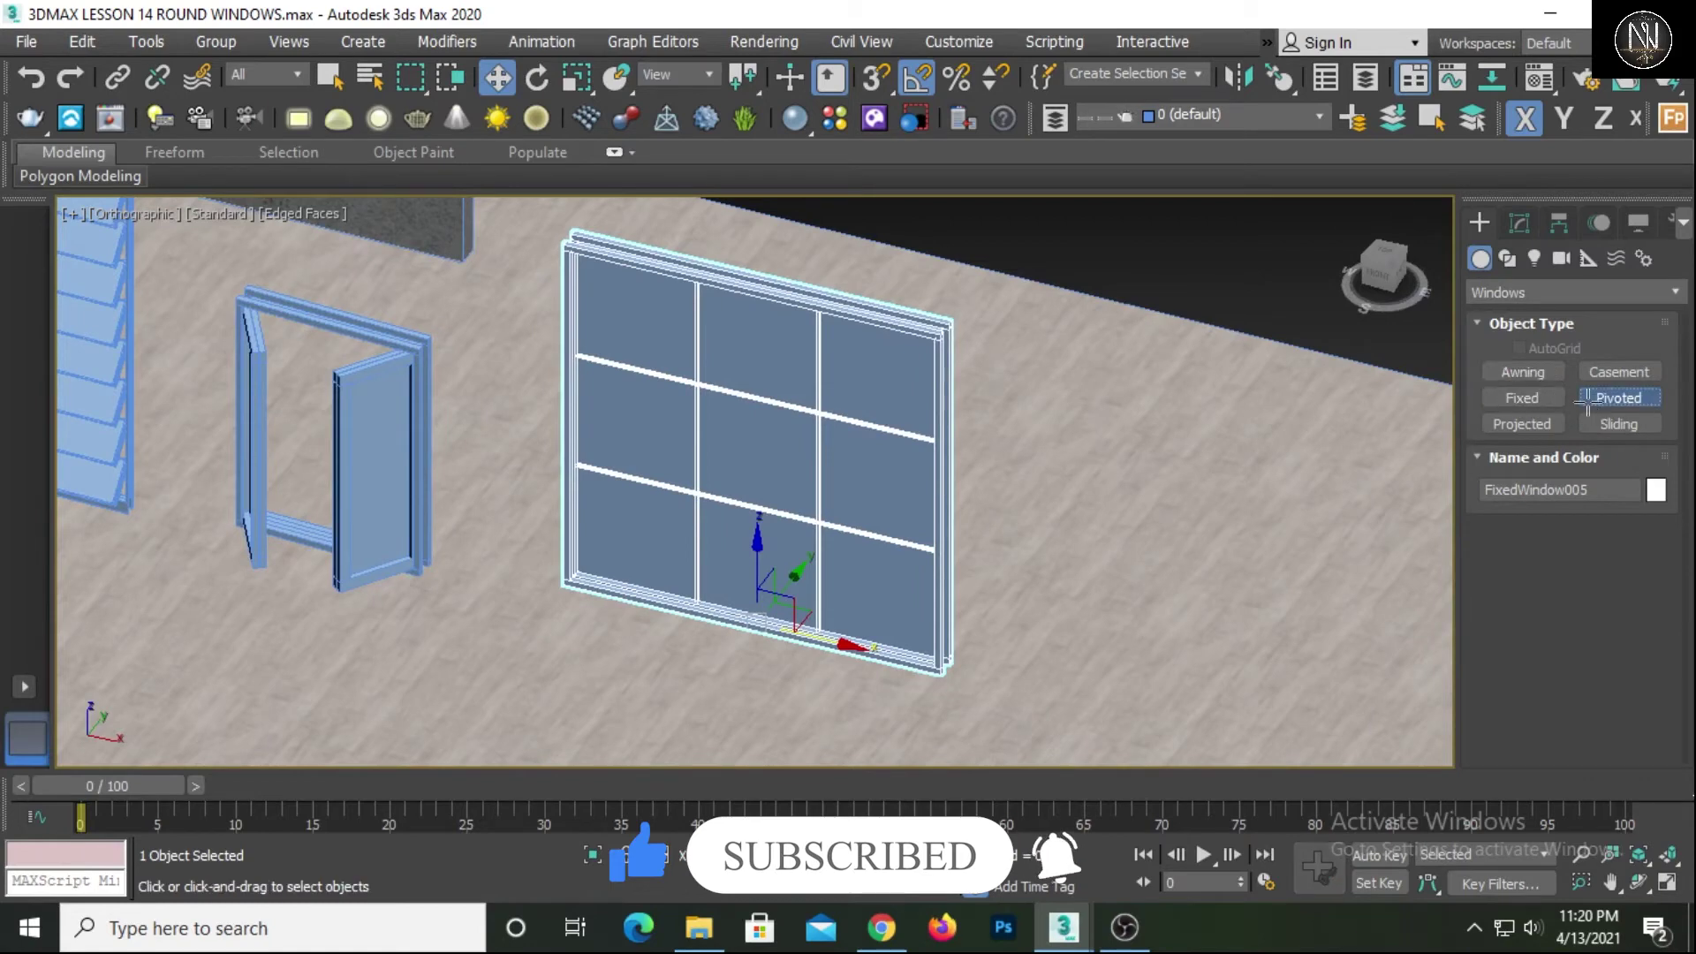
pyautogui.moveTo(1131, 591); pyautogui.dragTo(1096, 537, button='middle')
pyautogui.moveTo(983, 621); pyautogui.dragTo(1172, 672)
pyautogui.click(1173, 645)
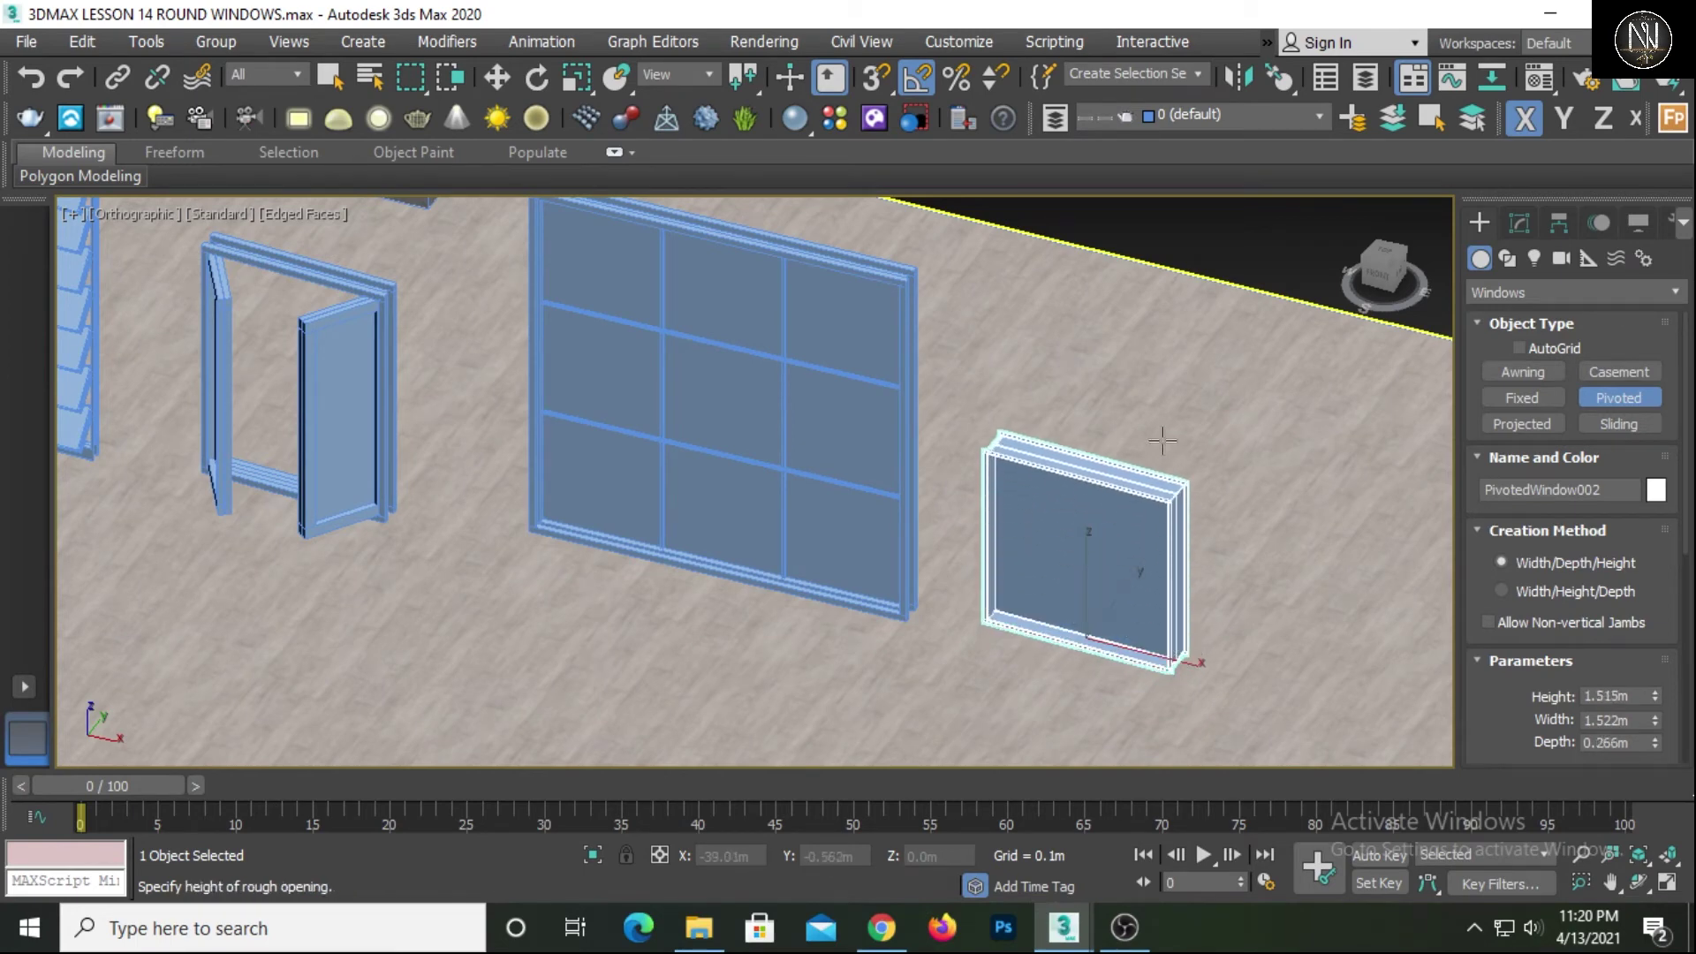
pyautogui.click(1155, 301)
pyautogui.rightClick(1129, 446)
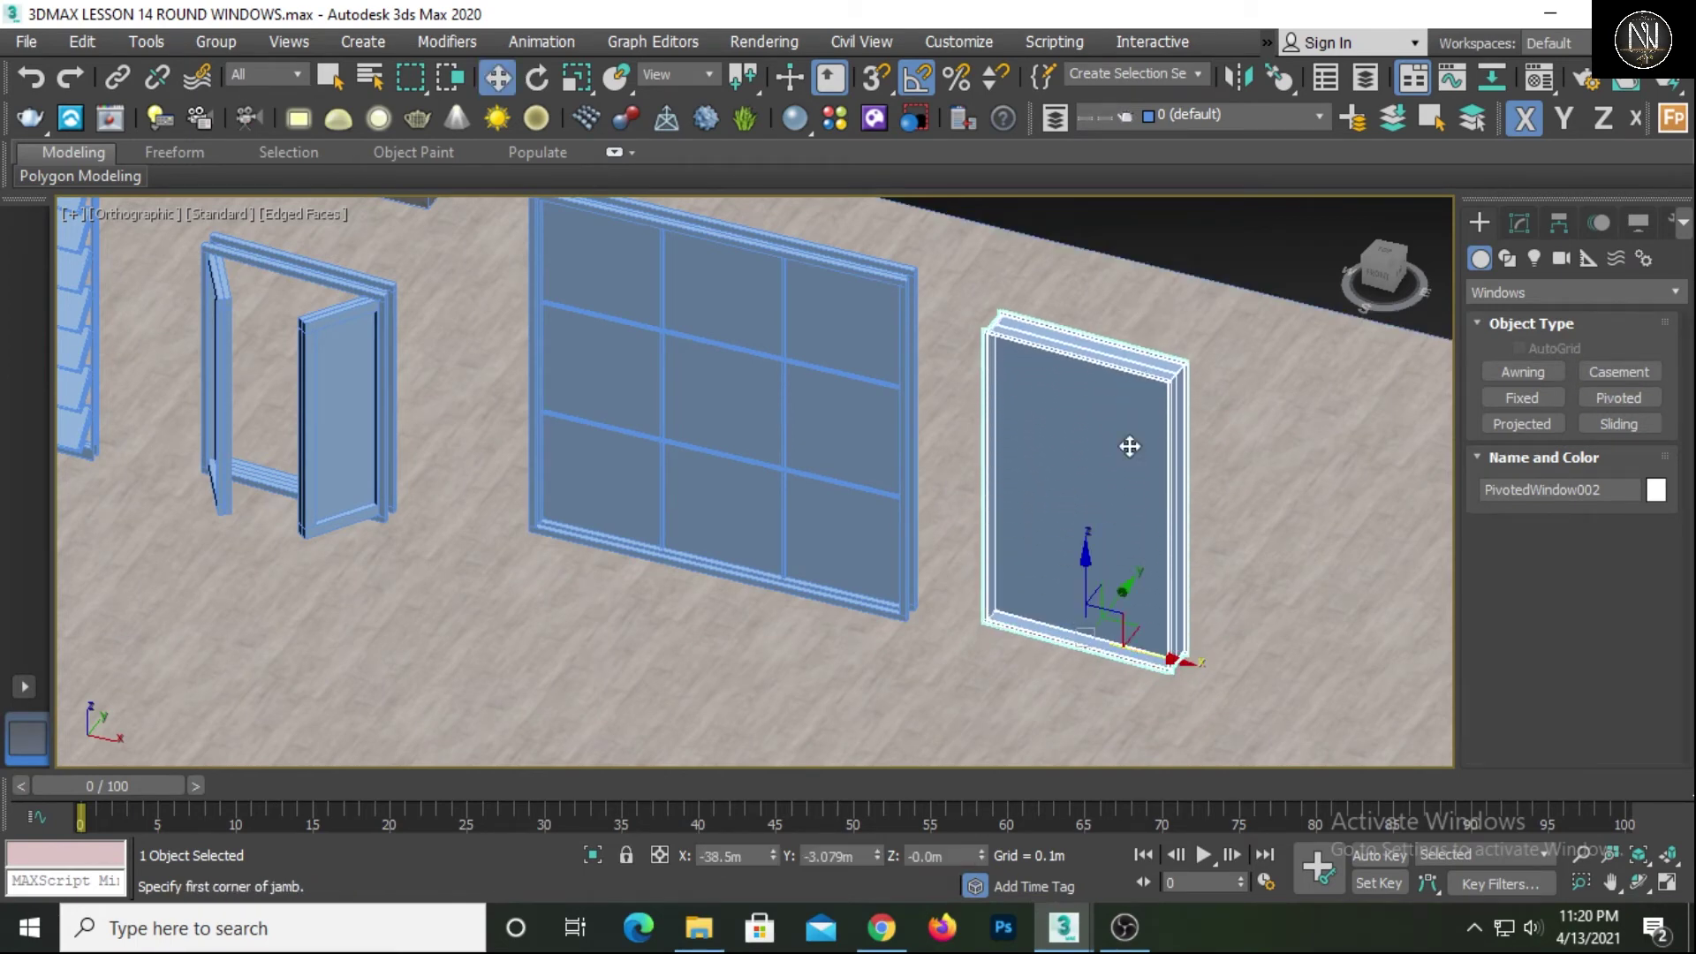
# Open the pivoted window to 20%
pyautogui.click(1512, 222)
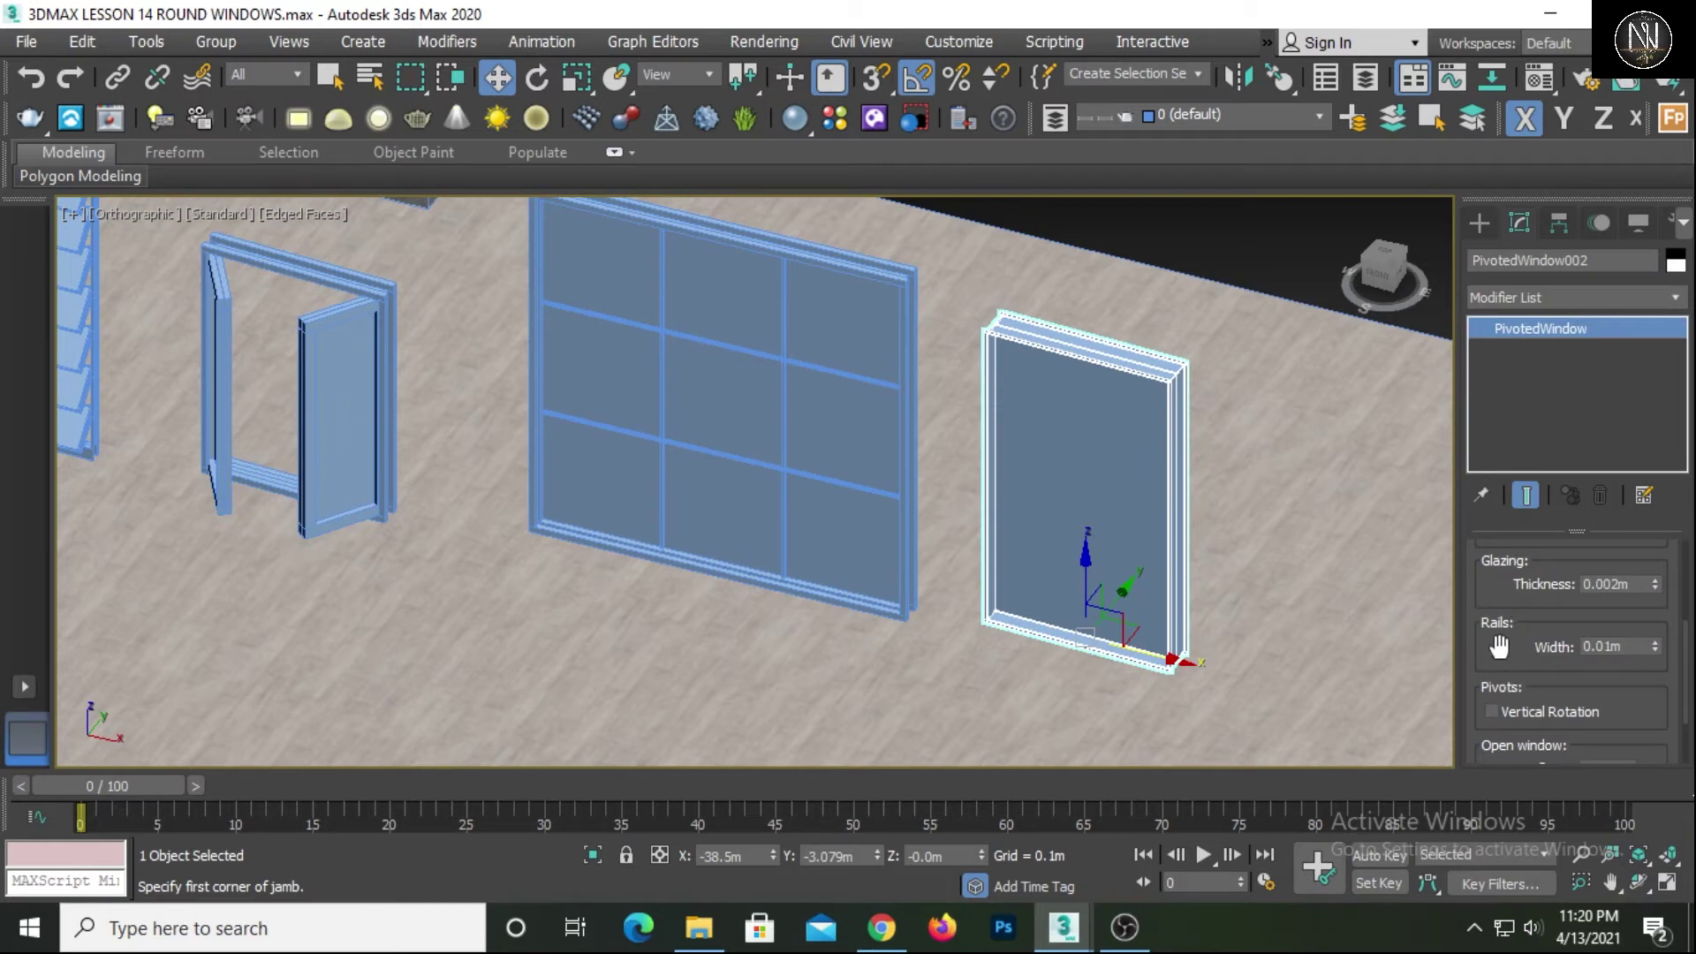
pyautogui.moveTo(1499, 640); pyautogui.dragTo(1502, 531)
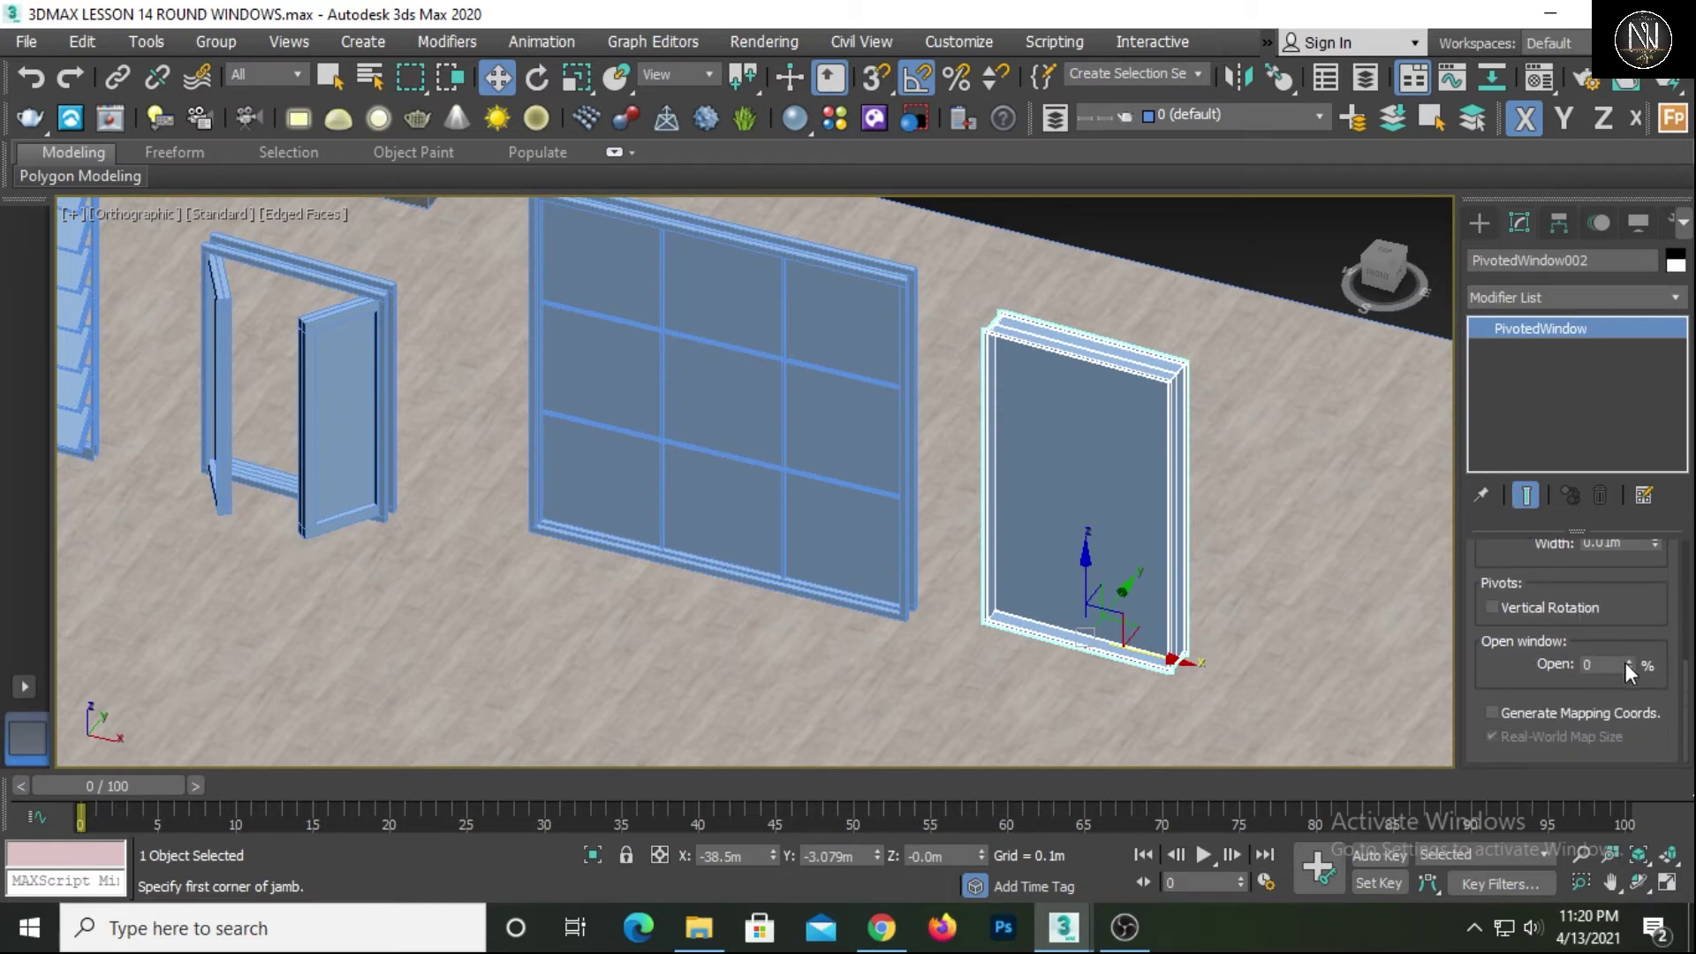
pyautogui.moveTo(1628, 664)
pyautogui.mouseDown()
pyautogui.moveTo(1623, 621)
pyautogui.moveTo(1623, 637)
pyautogui.mouseUp()
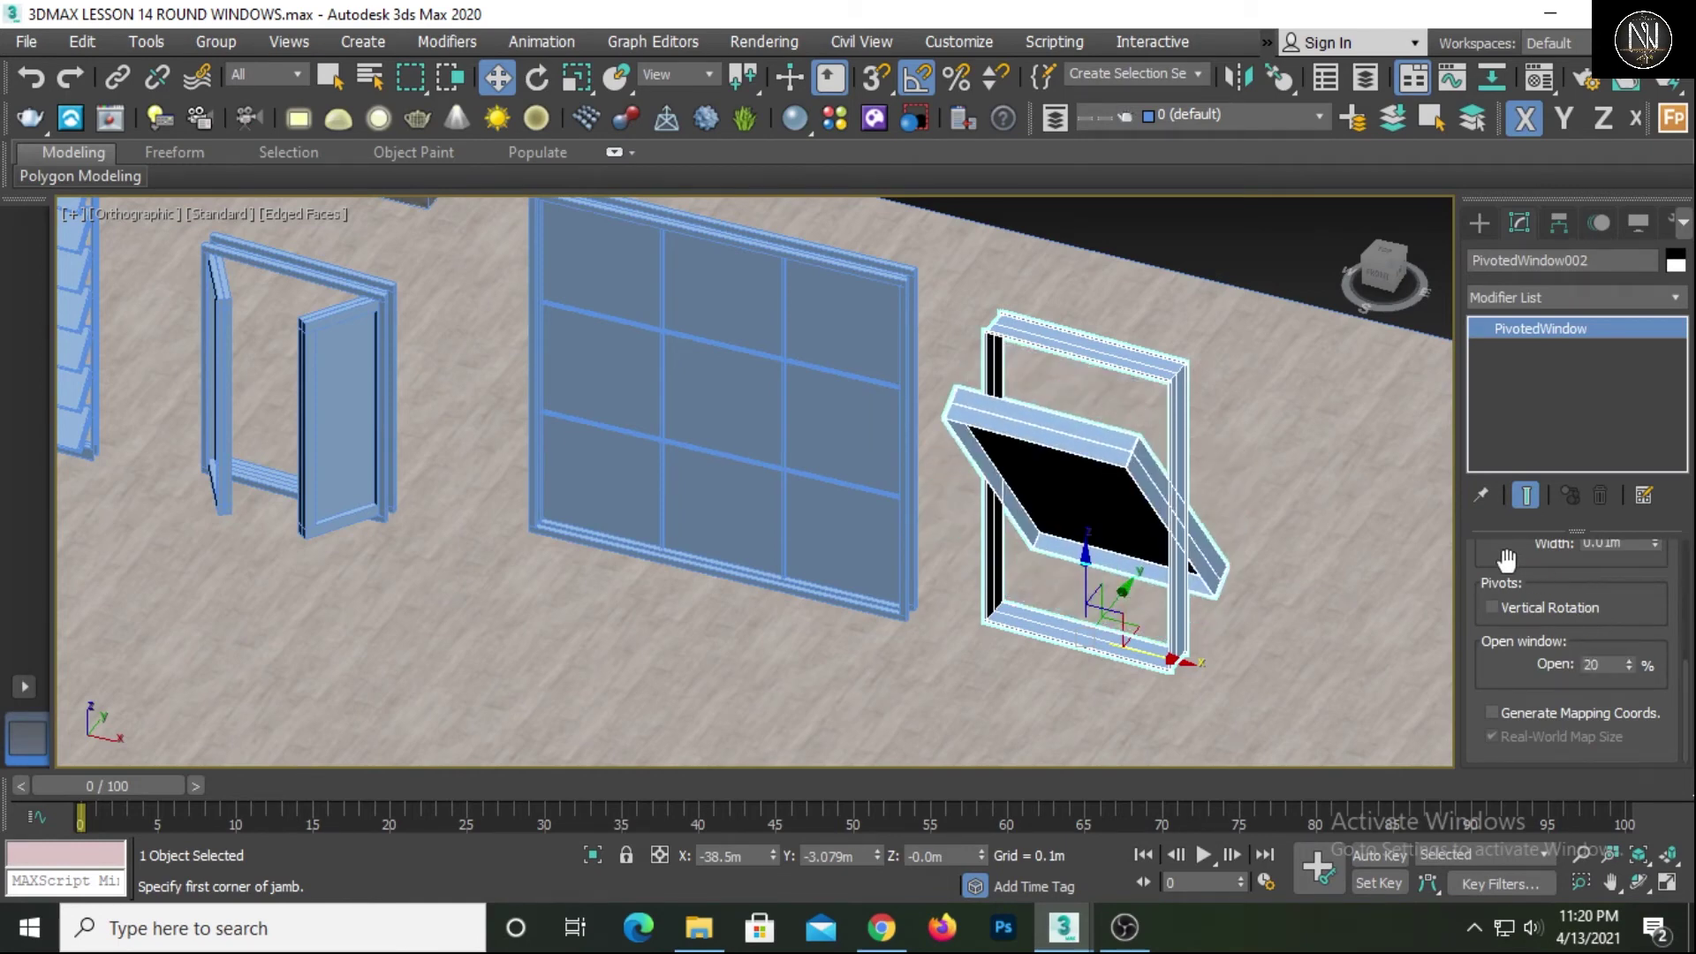
# Try vertical rotation on the pivoted window's sash, switching it on and off to compare both pivot directions
pyautogui.moveTo(1506, 558); pyautogui.dragTo(1506, 610)
pyautogui.click(1492, 660)
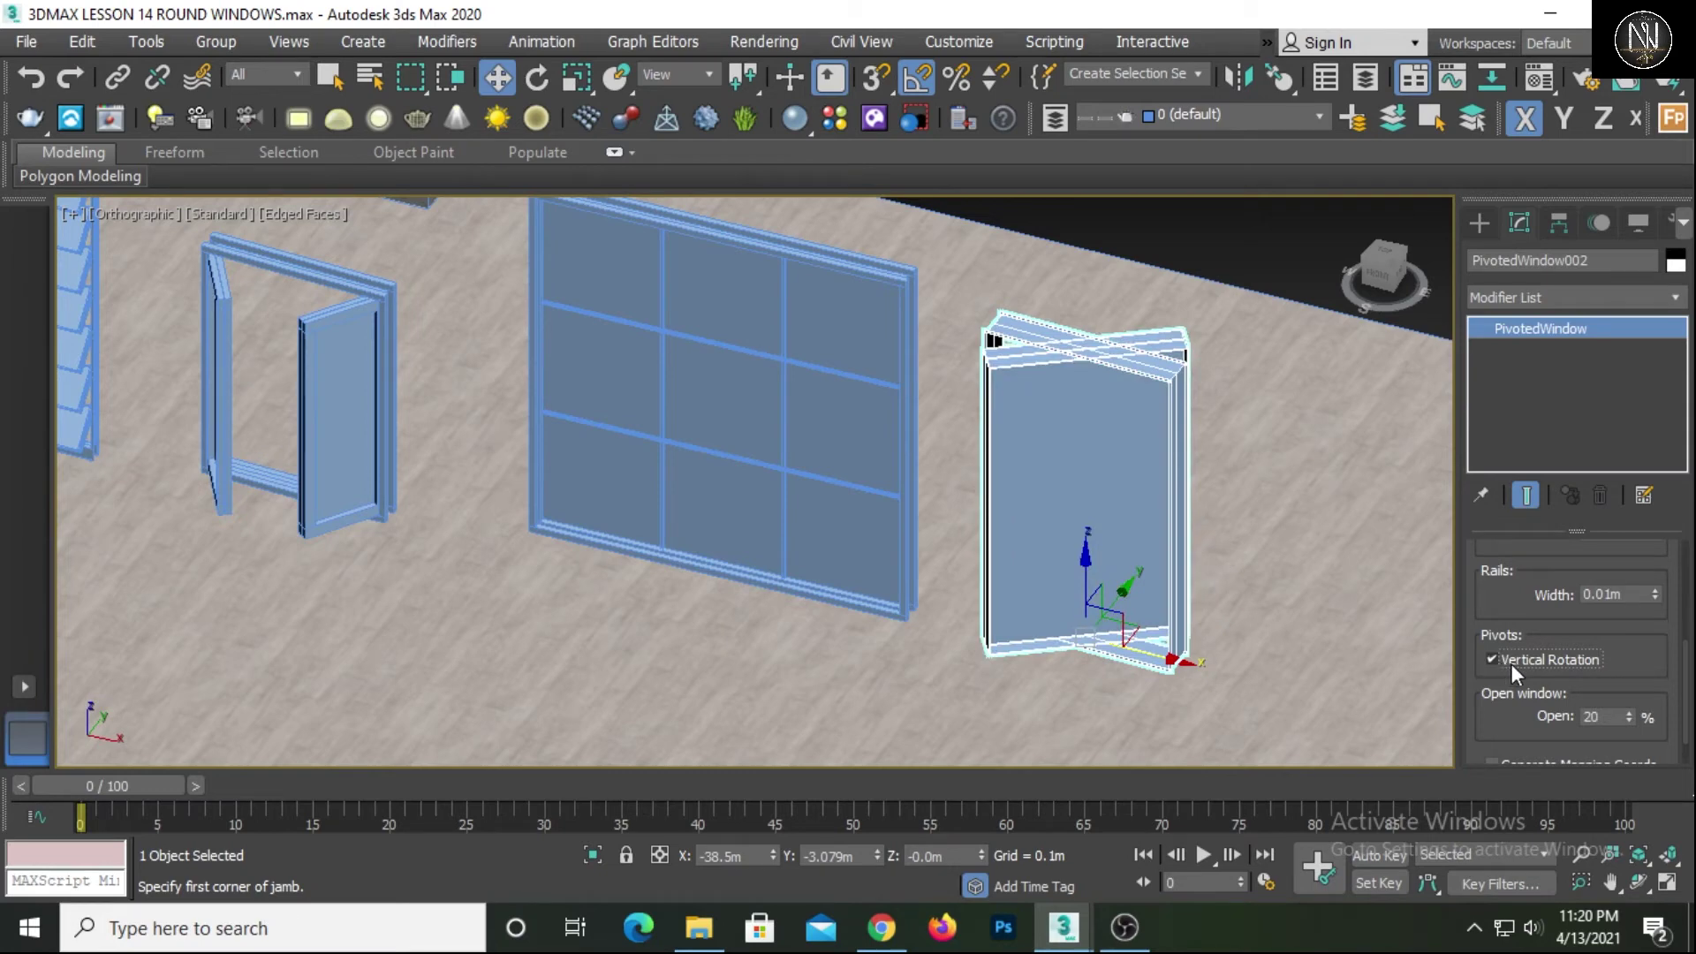
pyautogui.click(1493, 660)
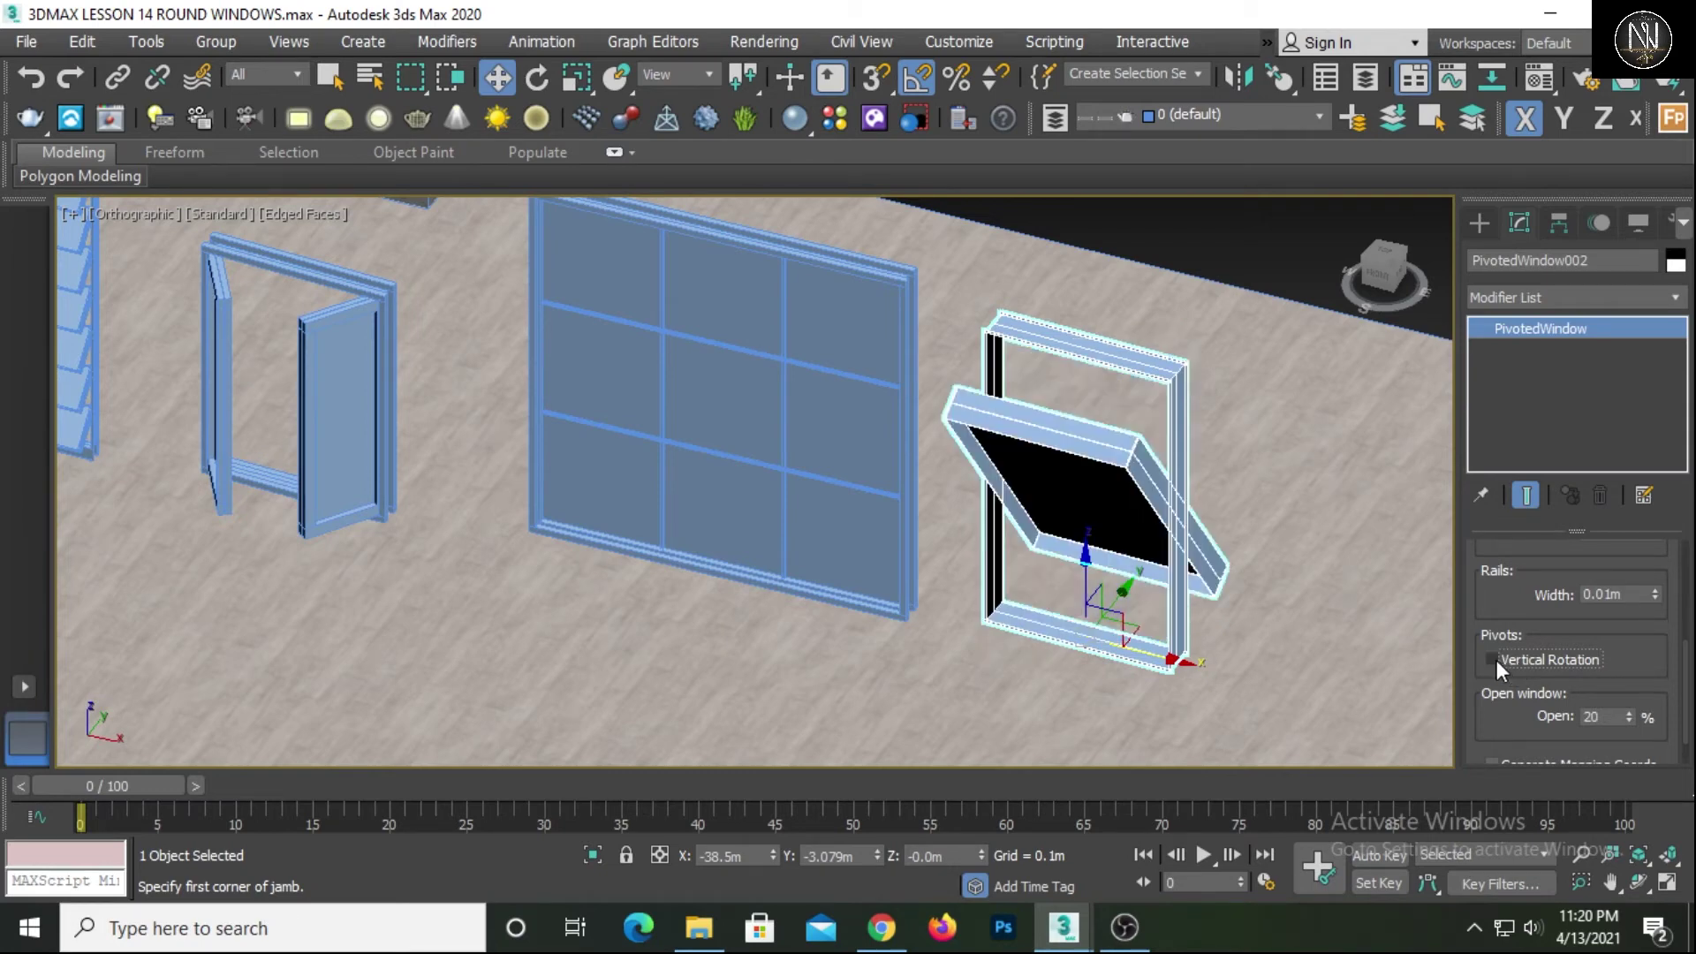
pyautogui.click(1492, 659)
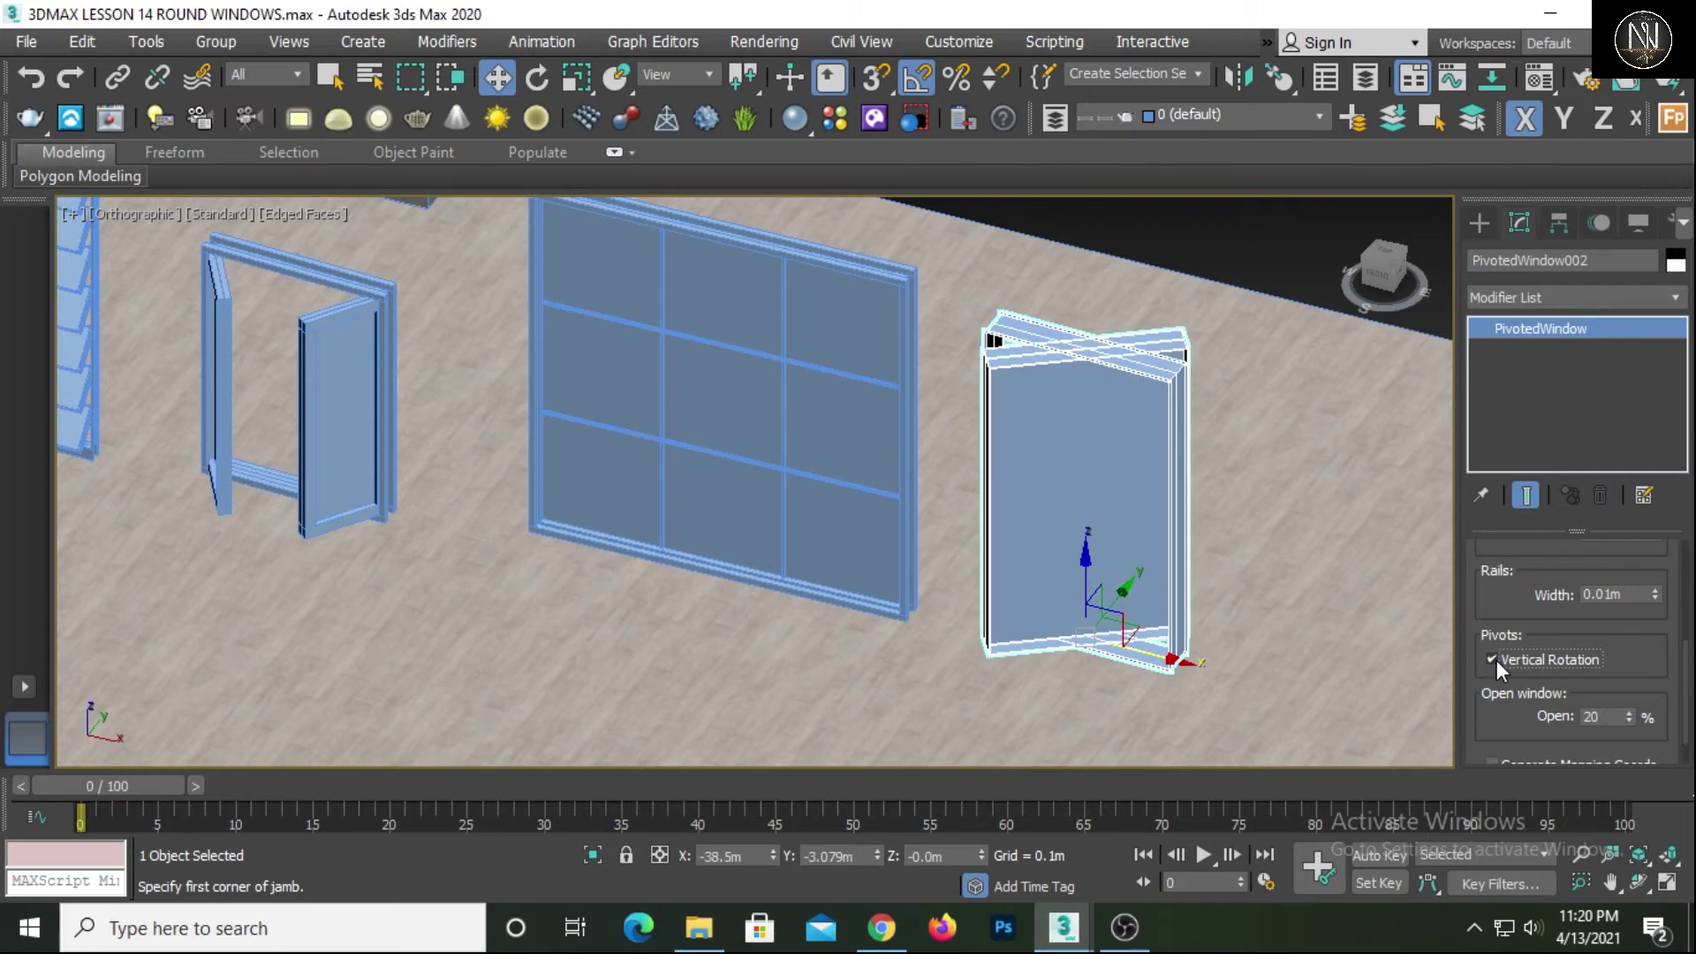
pyautogui.click(1493, 660)
# Set the pivoted window's depth to 0.2 m
pyautogui.moveTo(1495, 596); pyautogui.dragTo(1482, 746)
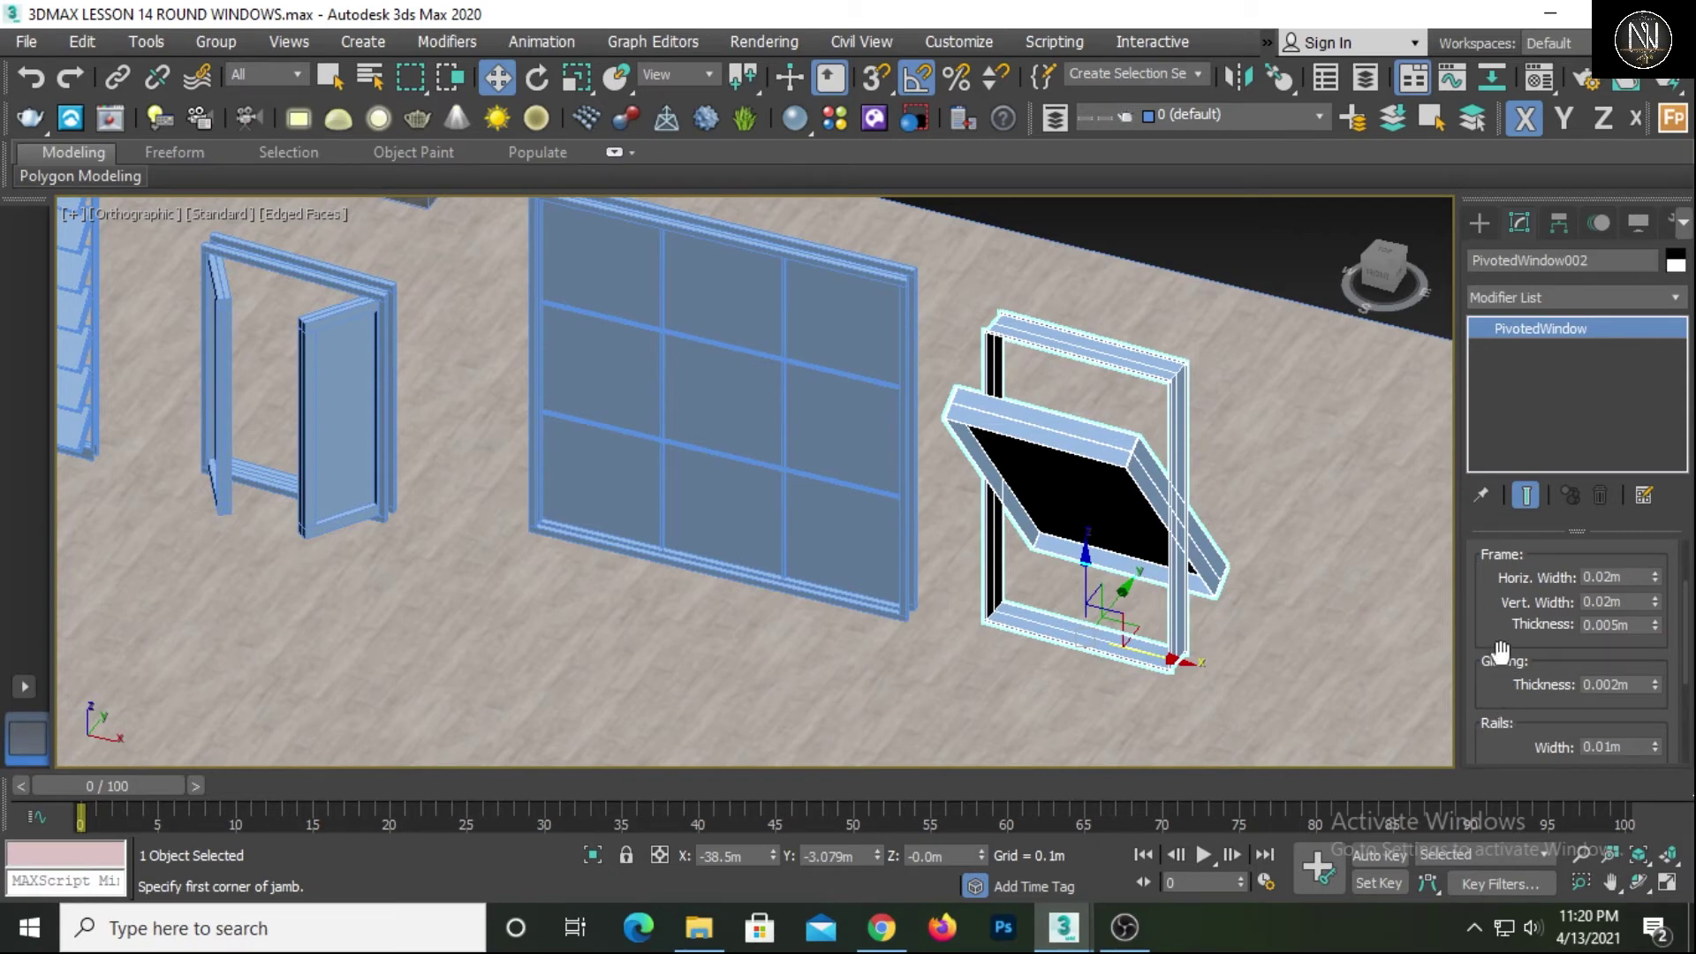
pyautogui.moveTo(1495, 601); pyautogui.dragTo(1489, 769)
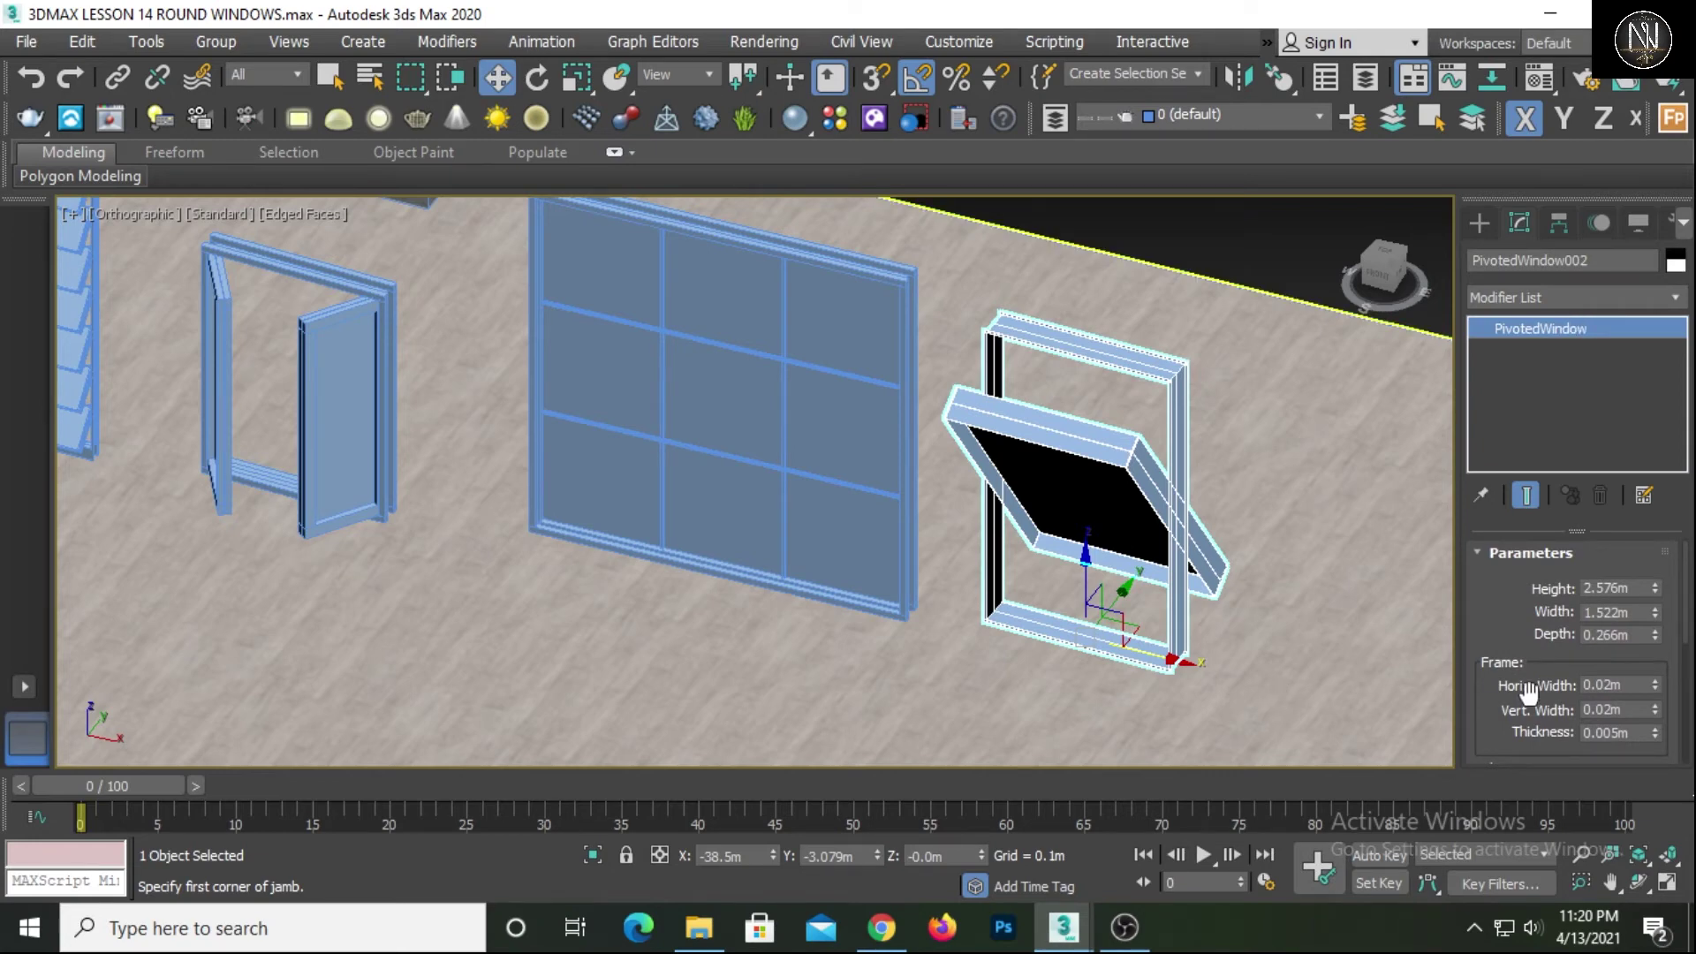
pyautogui.moveTo(1505, 642); pyautogui.dragTo(1504, 636)
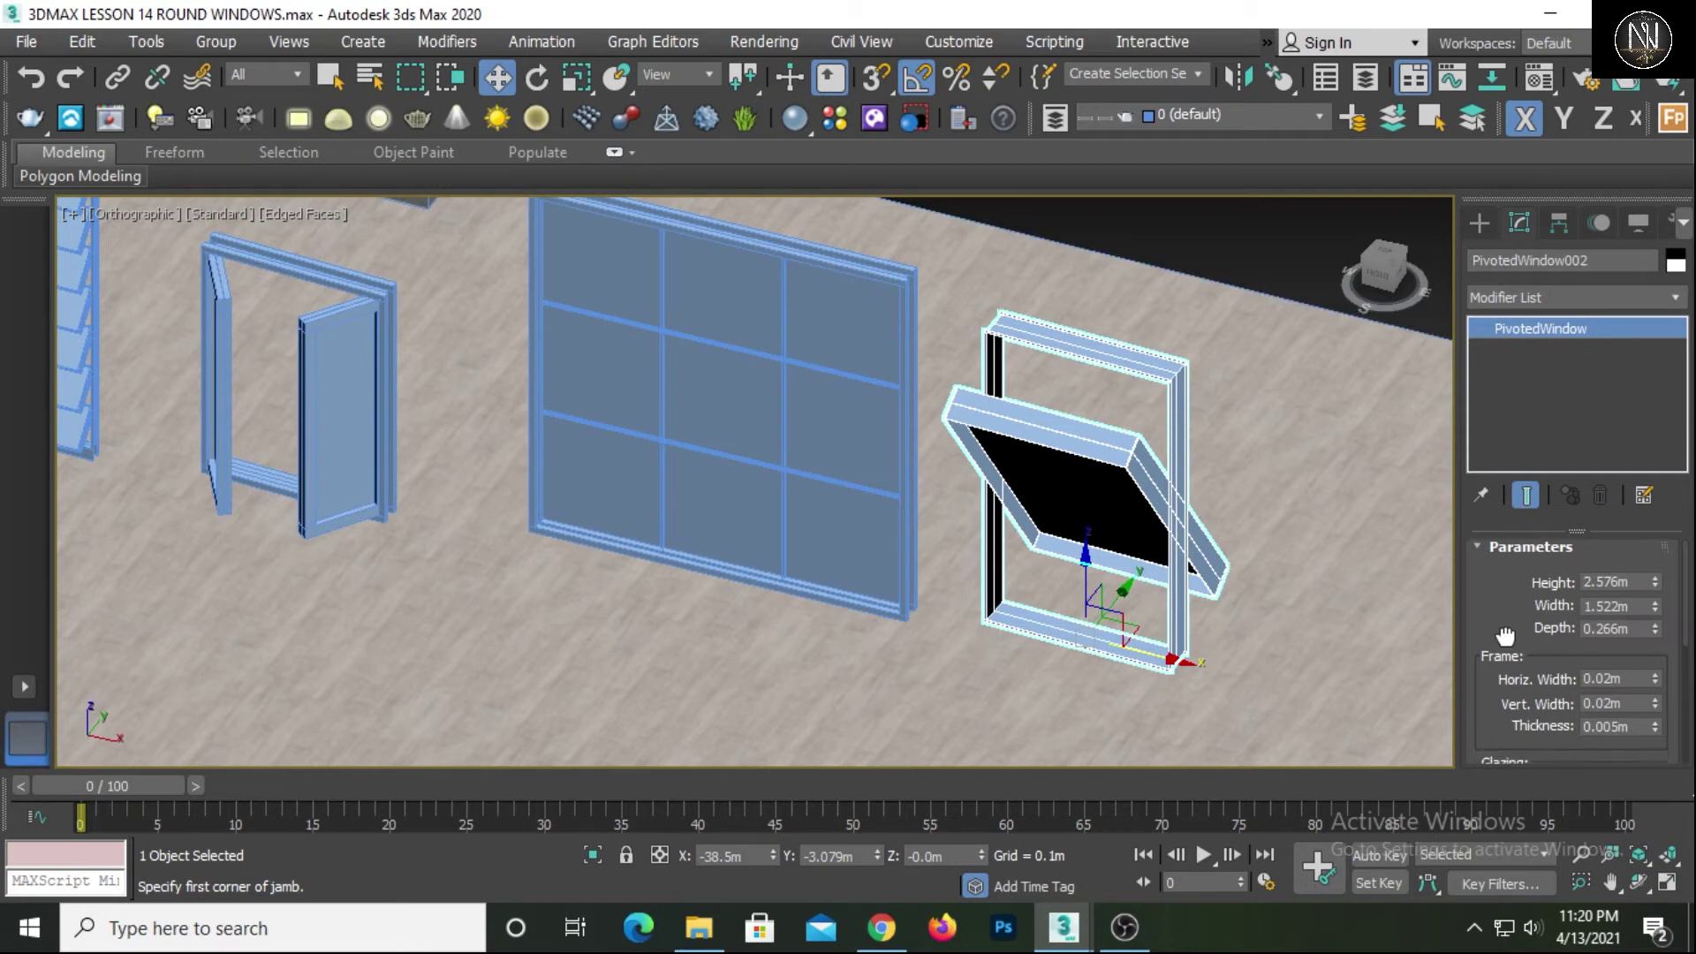
pyautogui.moveTo(1655, 580); pyautogui.dragTo(1656, 530)
pyautogui.rightClick(1656, 530)
pyautogui.moveTo(1656, 608); pyautogui.dragTo(1483, 616)
pyautogui.rightClick(1659, 576)
pyautogui.write('.2')
pyautogui.press('Return')
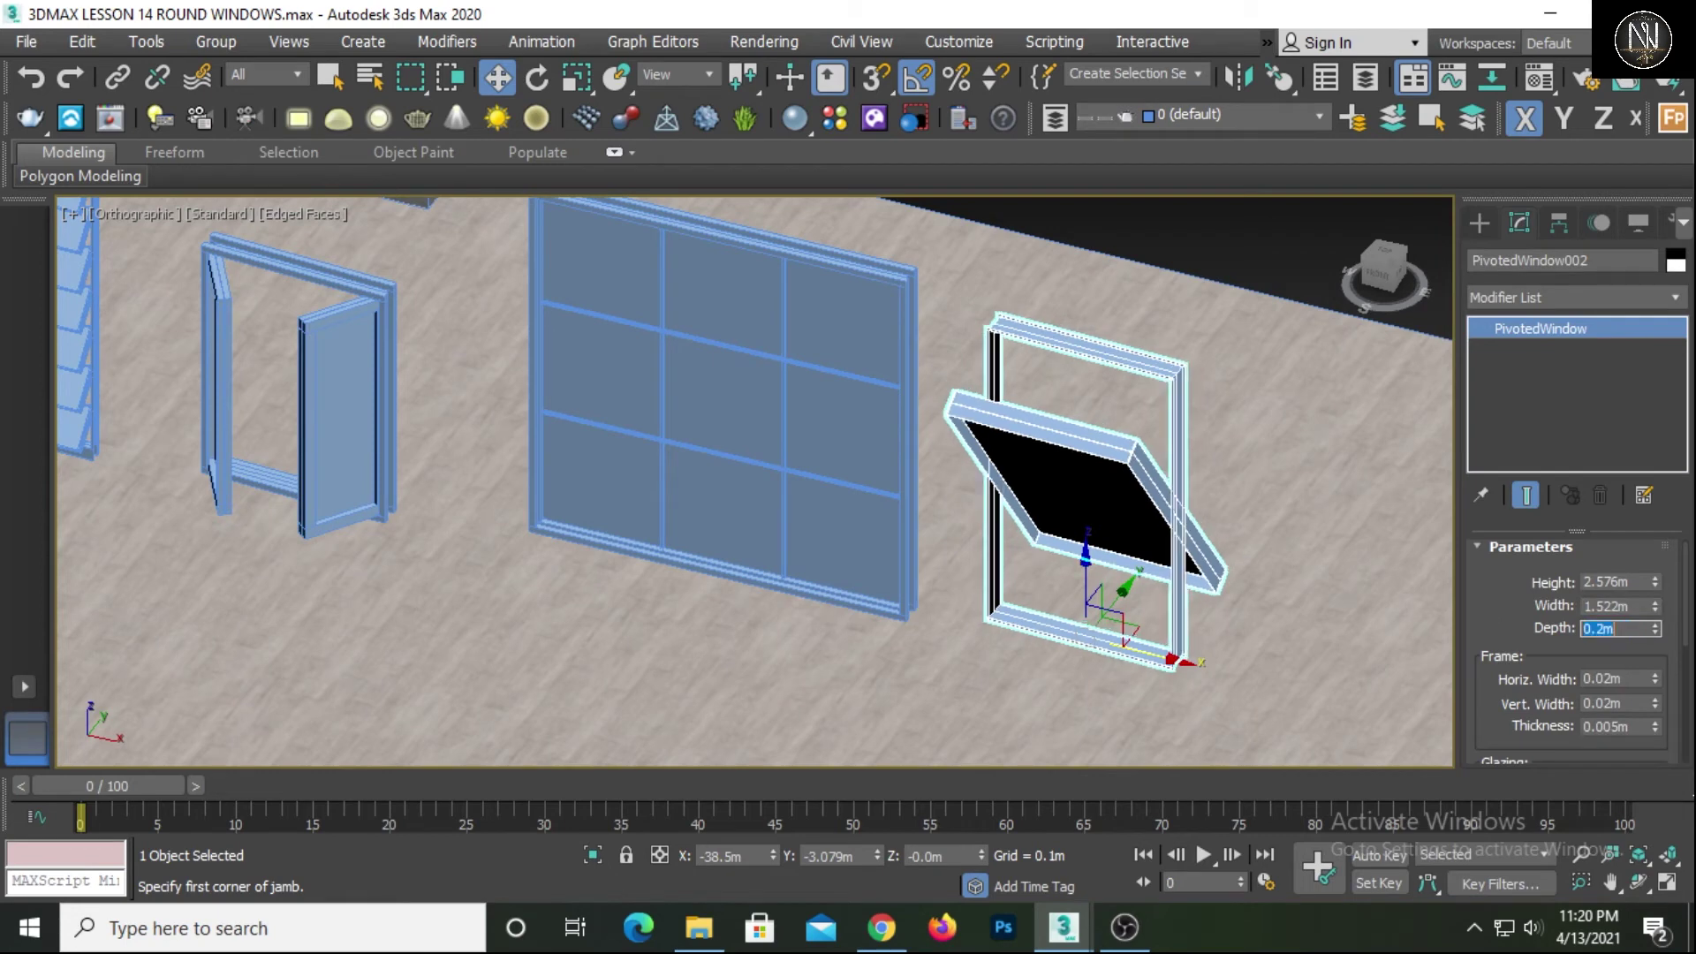
# Set the pivoted window's horizontal and vertical frame widths to 0.01 m
pyautogui.moveTo(1620, 679); pyautogui.dragTo(1477, 682)
pyautogui.write('.')
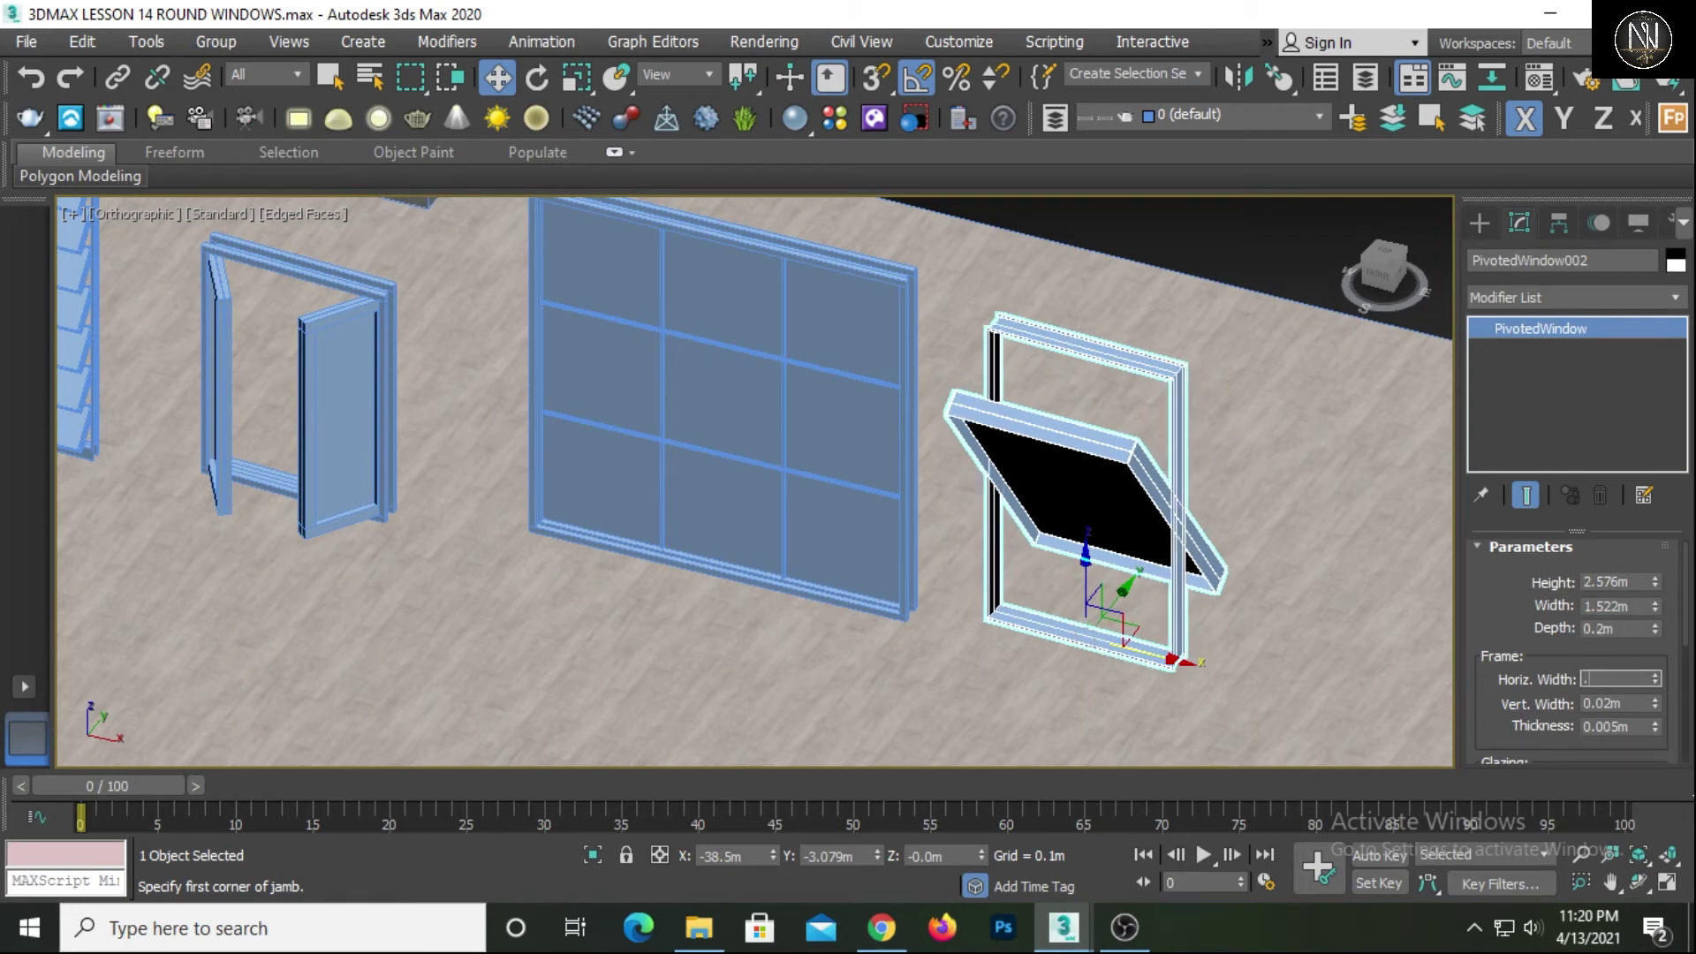
pyautogui.write('01')
pyautogui.press('Tab')
pyautogui.write('.01')
pyautogui.press('Tab')
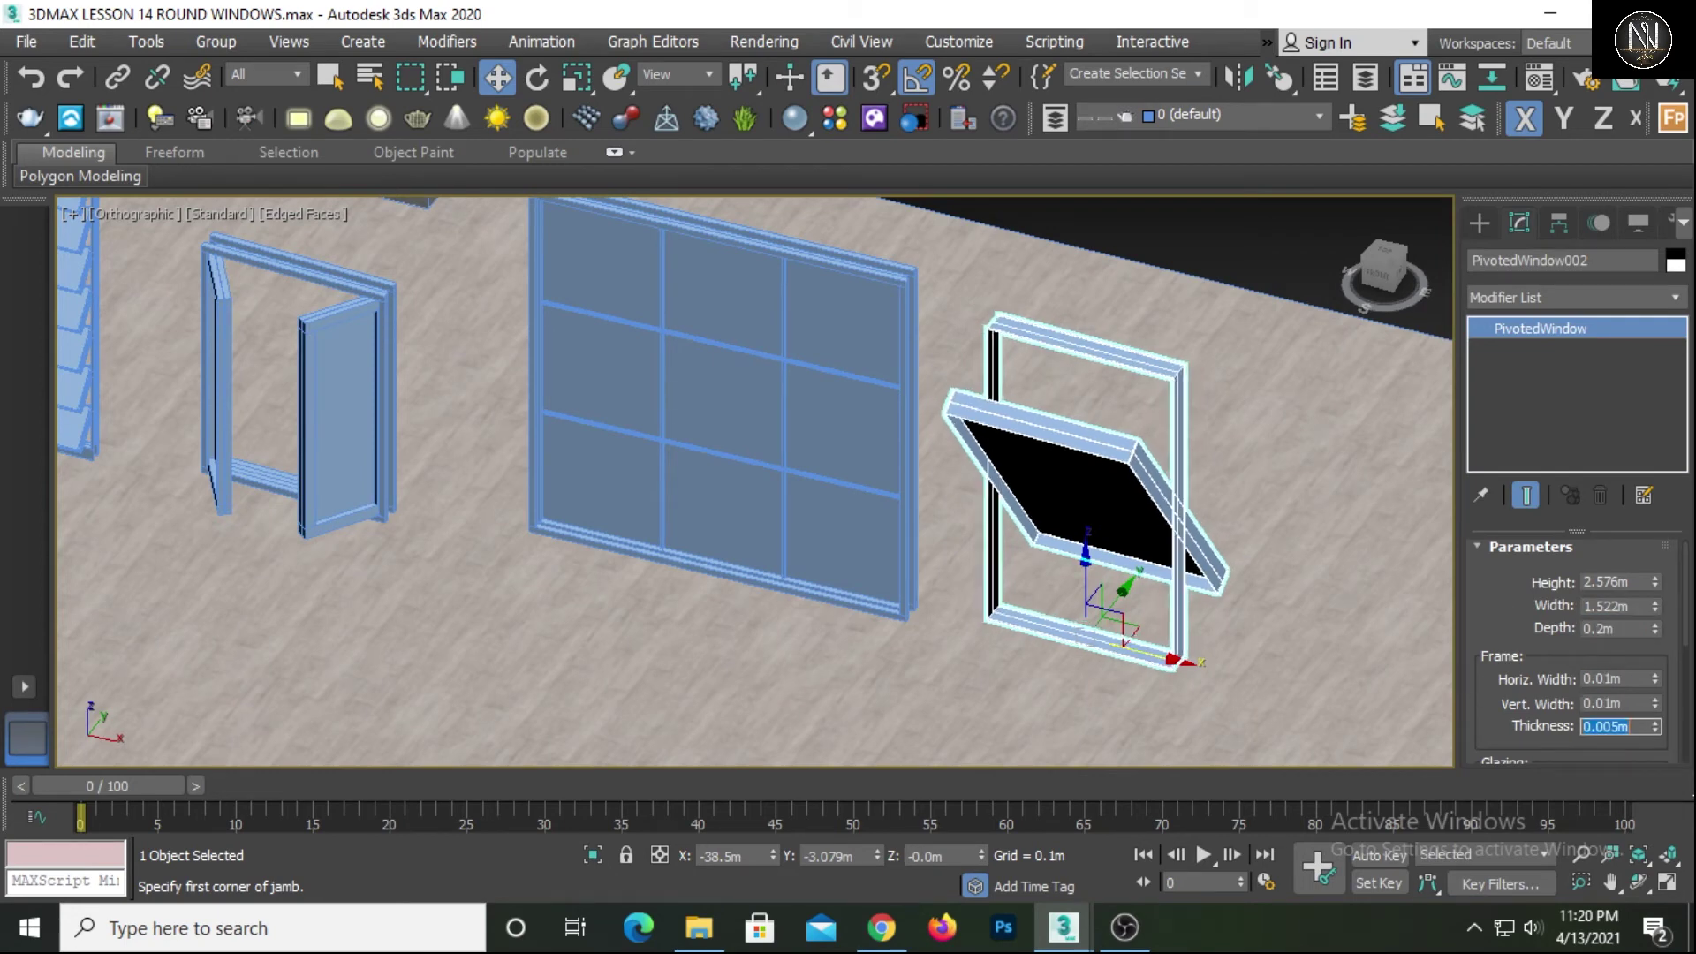
# Try a frame thickness of 0.05 m on the pivoted window and settle on 0.02 m
pyautogui.write('.05')
pyautogui.press('Return')
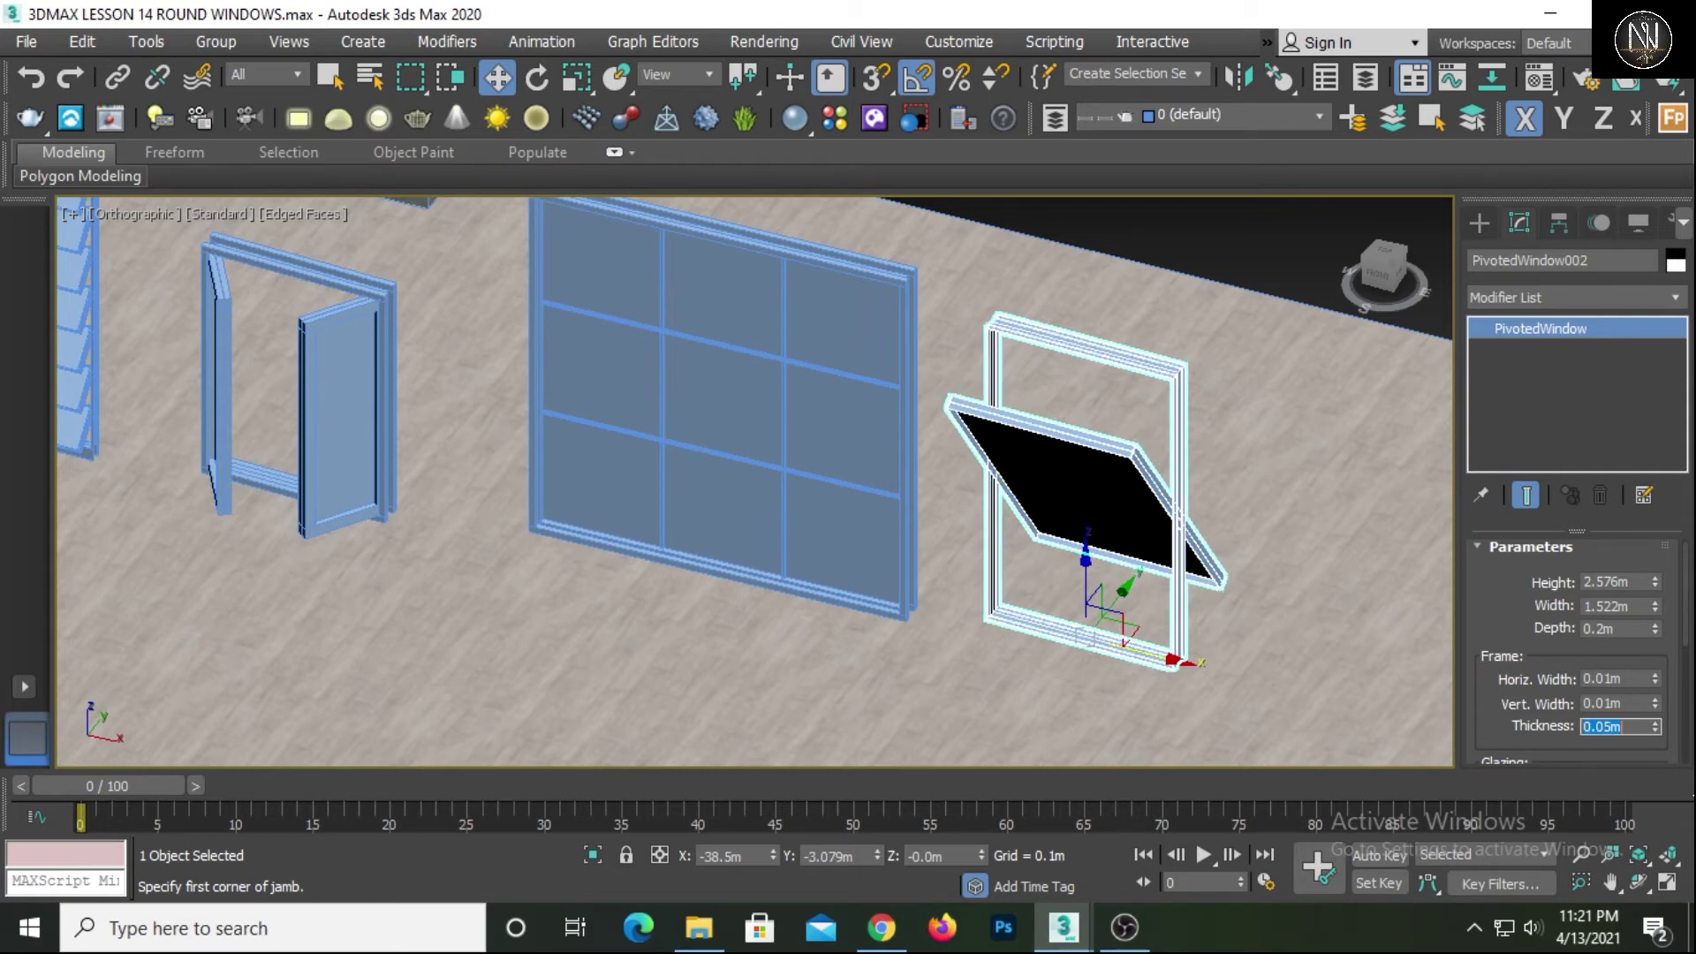
pyautogui.write('.02')
pyautogui.press('Return')
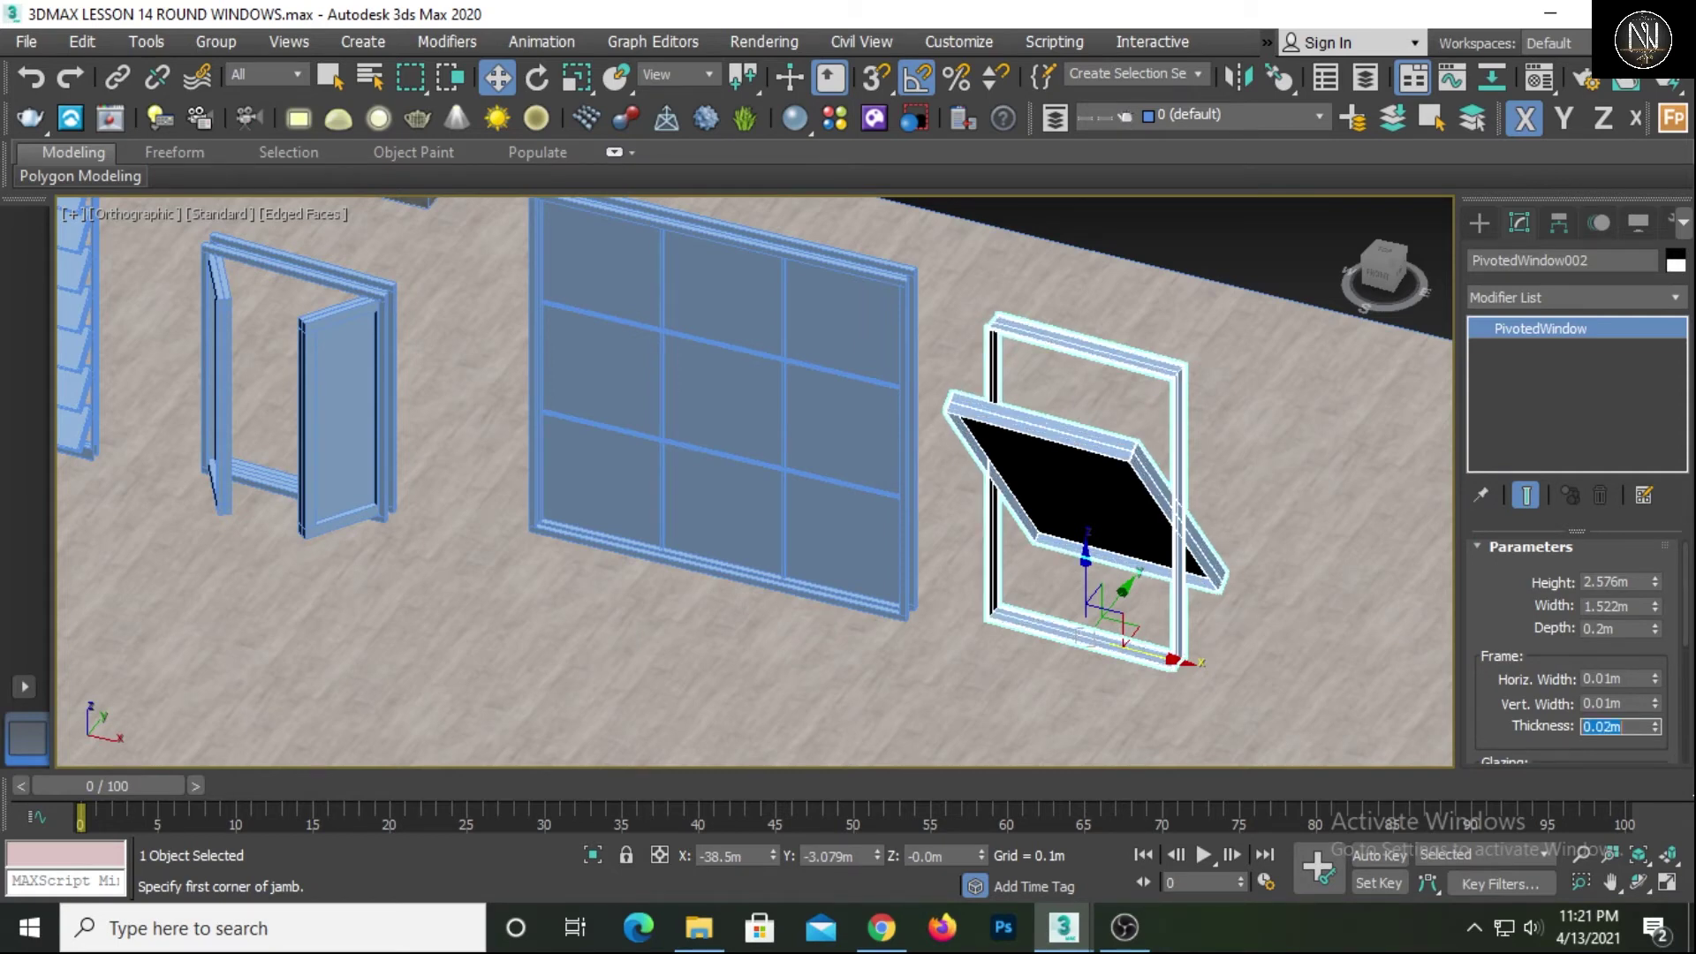
pyautogui.moveTo(1521, 707); pyautogui.dragTo(1508, 542)
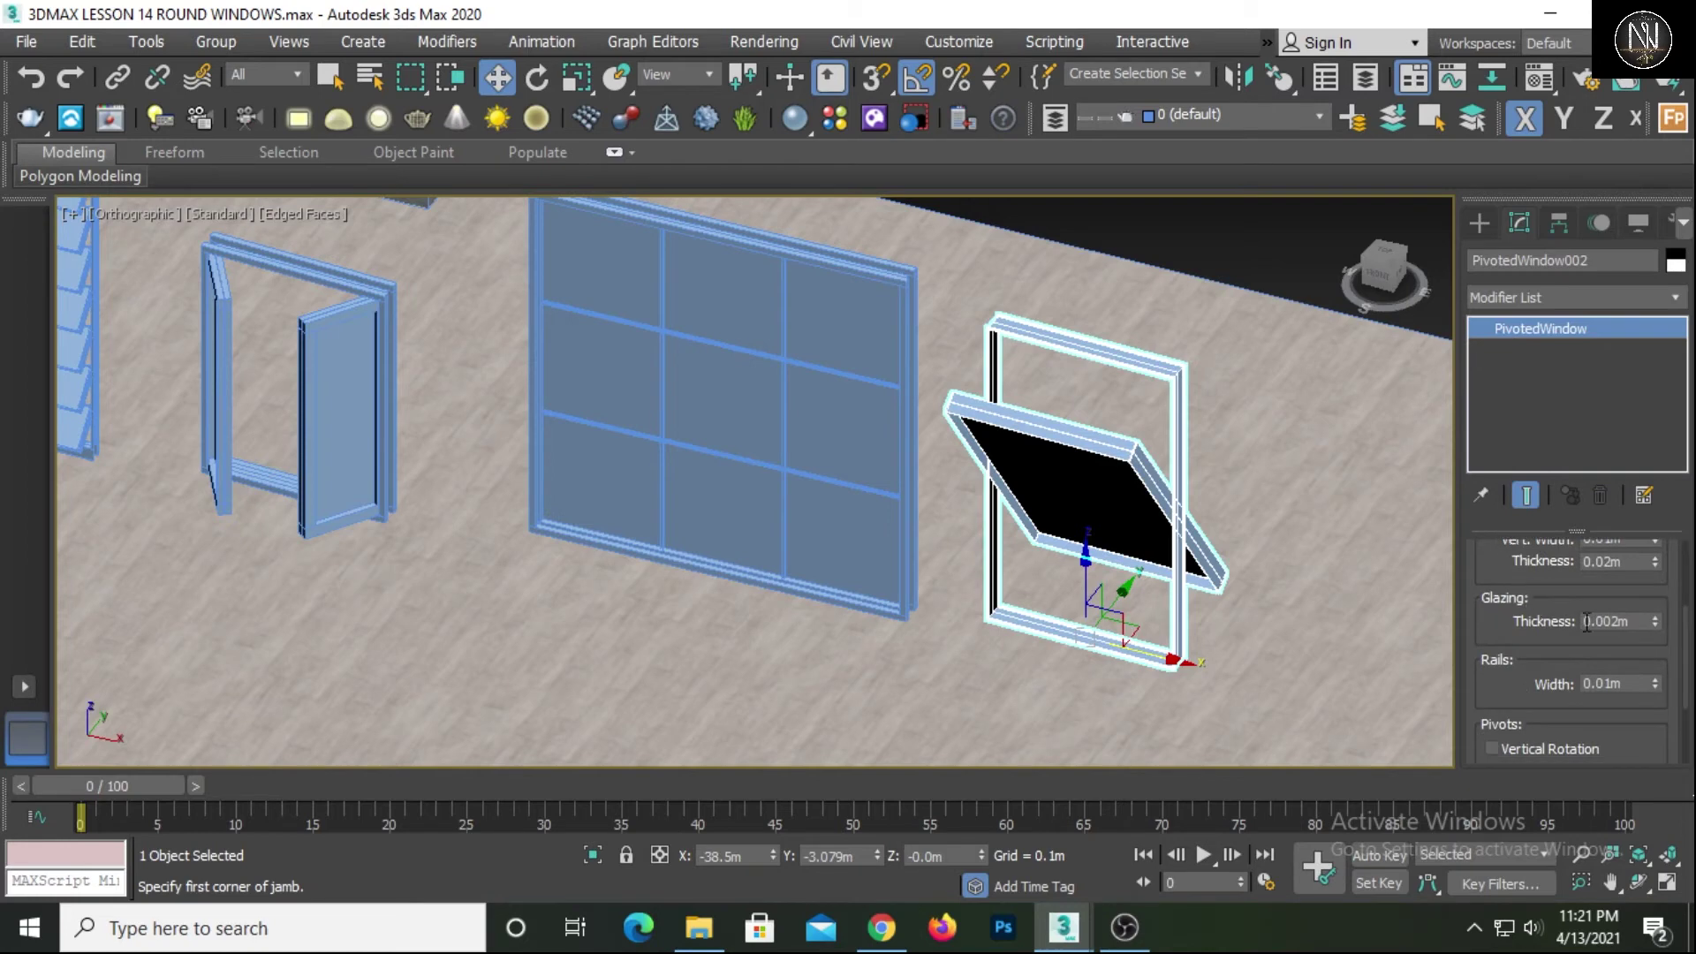
# Set the pivoted window's glazing thickness to 0.02 m
pyautogui.moveTo(1629, 629); pyautogui.dragTo(1486, 619)
pyautogui.write('.02')
pyautogui.press('Return')
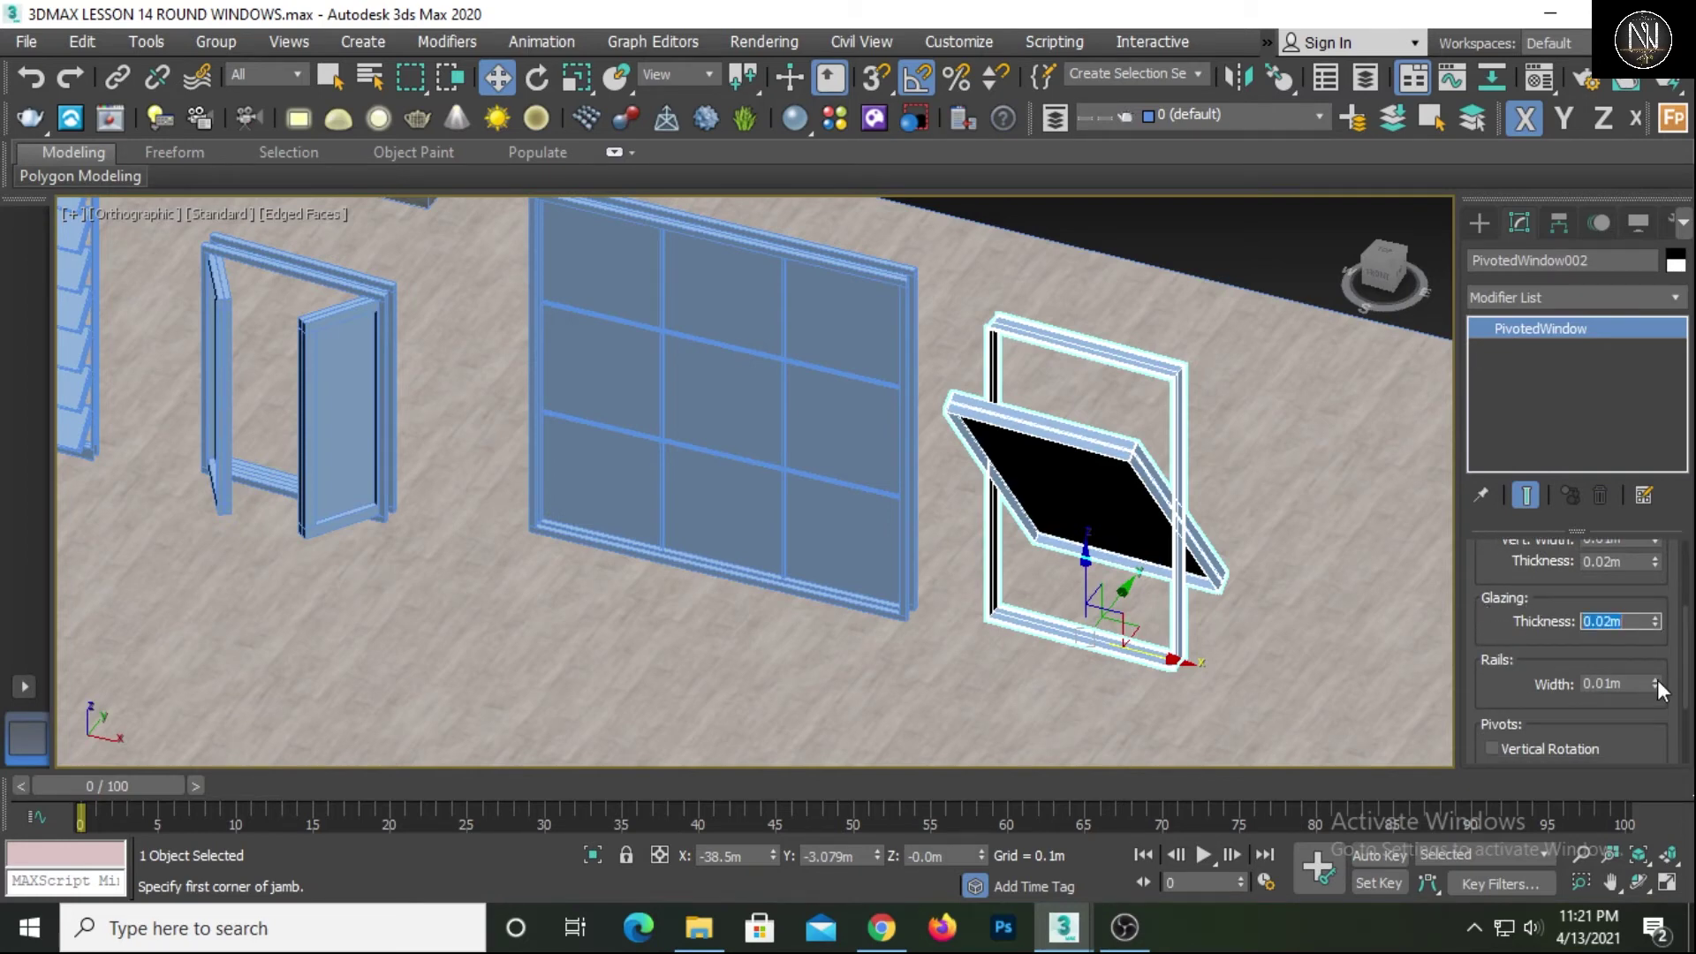
# Undo a trial adjustment of the pivoted window's rails and set their width to 0.1 m
pyautogui.moveTo(1657, 681); pyautogui.dragTo(1671, 519)
pyautogui.hotkey('ctrl', 'z')
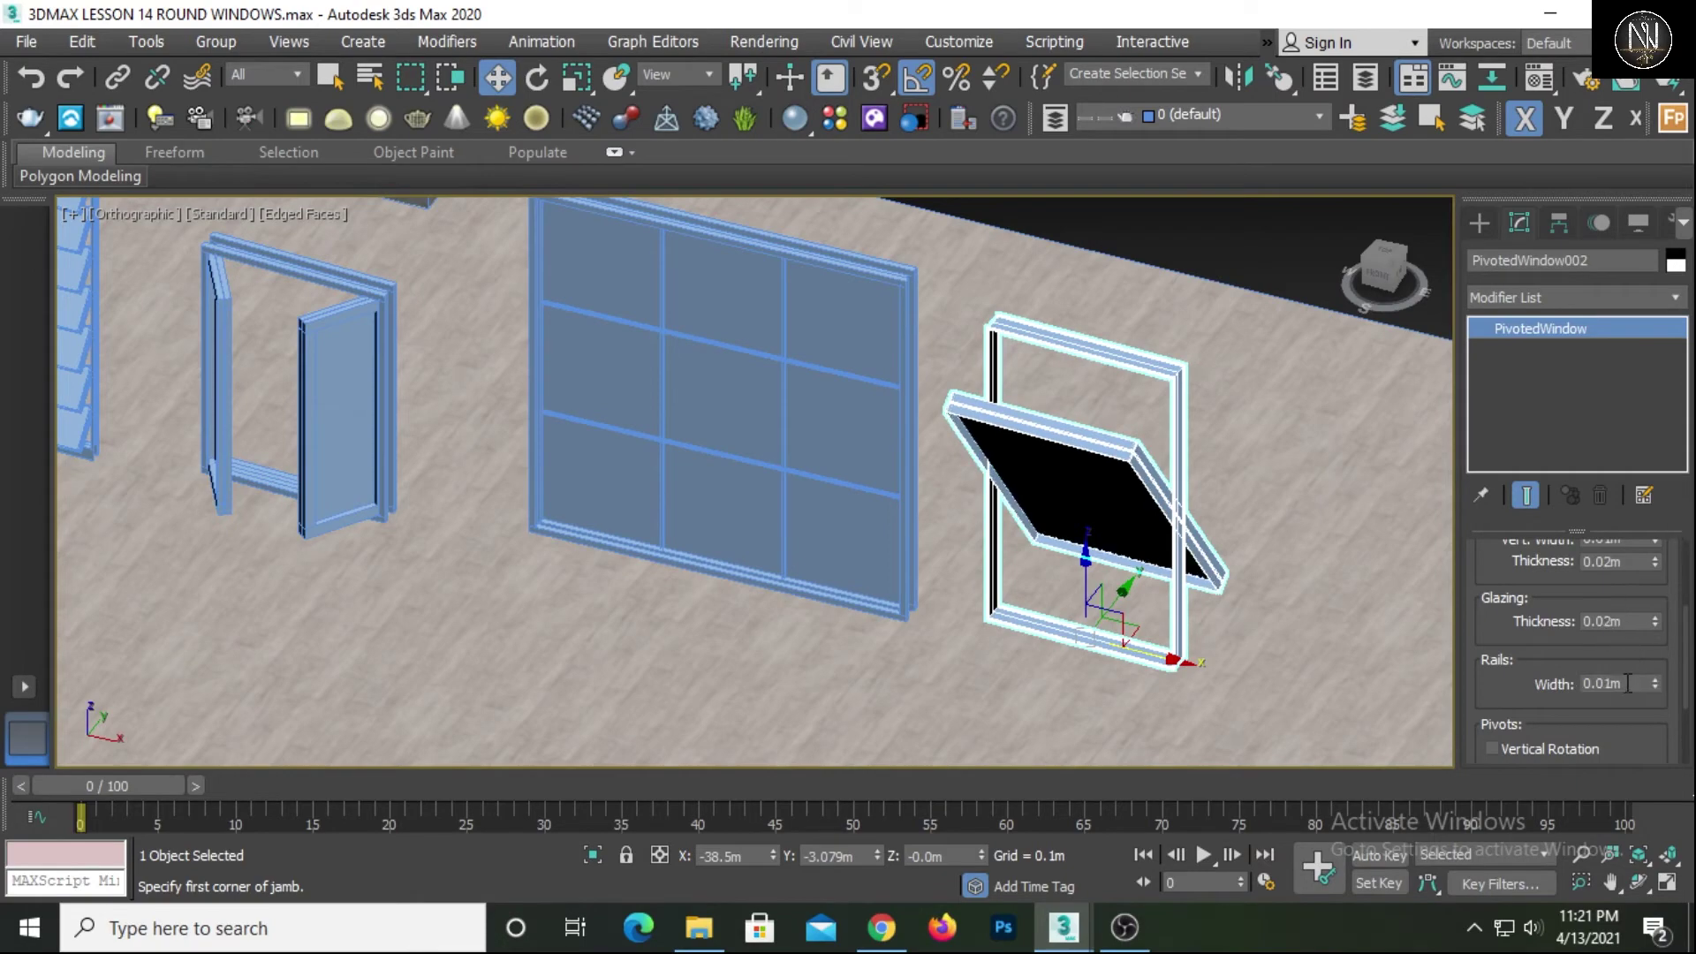
pyautogui.moveTo(1630, 684); pyautogui.dragTo(1420, 659)
pyautogui.write('.1')
pyautogui.press('Return')
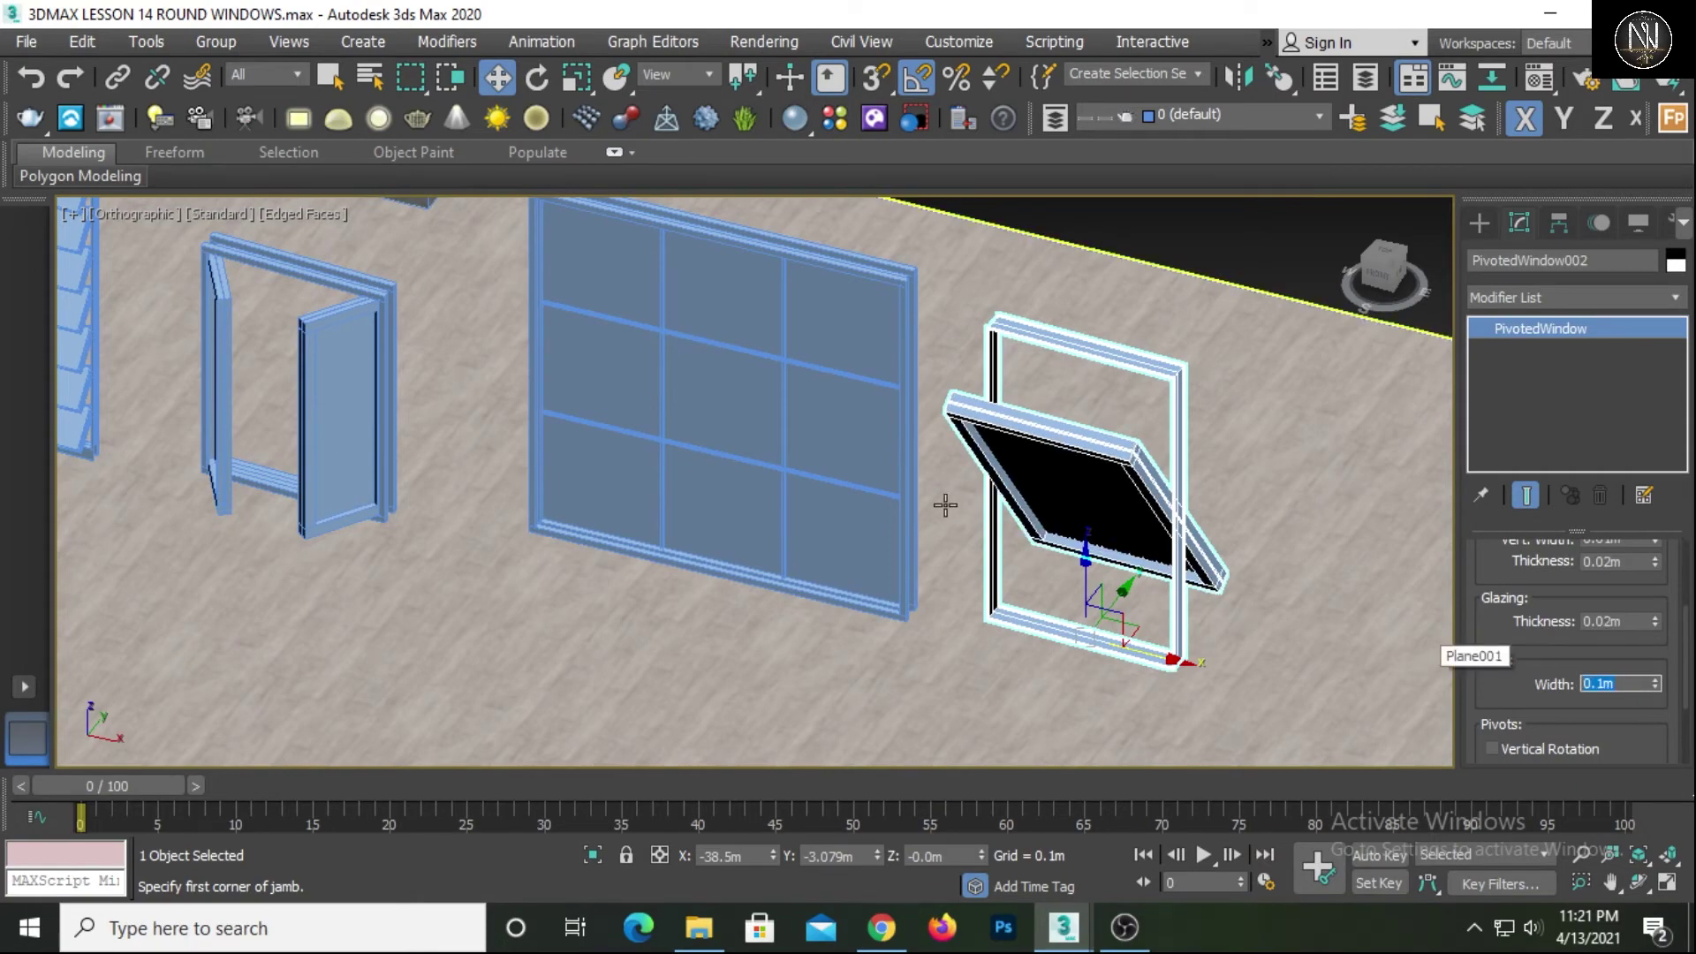
# Increase the pivoted window's opening percentage so the sash swings much further around its pivot
pyautogui.moveTo(943, 496)
pyautogui.keyDown('alt'); pyautogui.mouseDown(button='middle')
pyautogui.moveTo(1034, 402)
pyautogui.moveTo(976, 410)
pyautogui.moveTo(920, 485)
pyautogui.mouseUp(button='middle'); pyautogui.keyUp('alt')
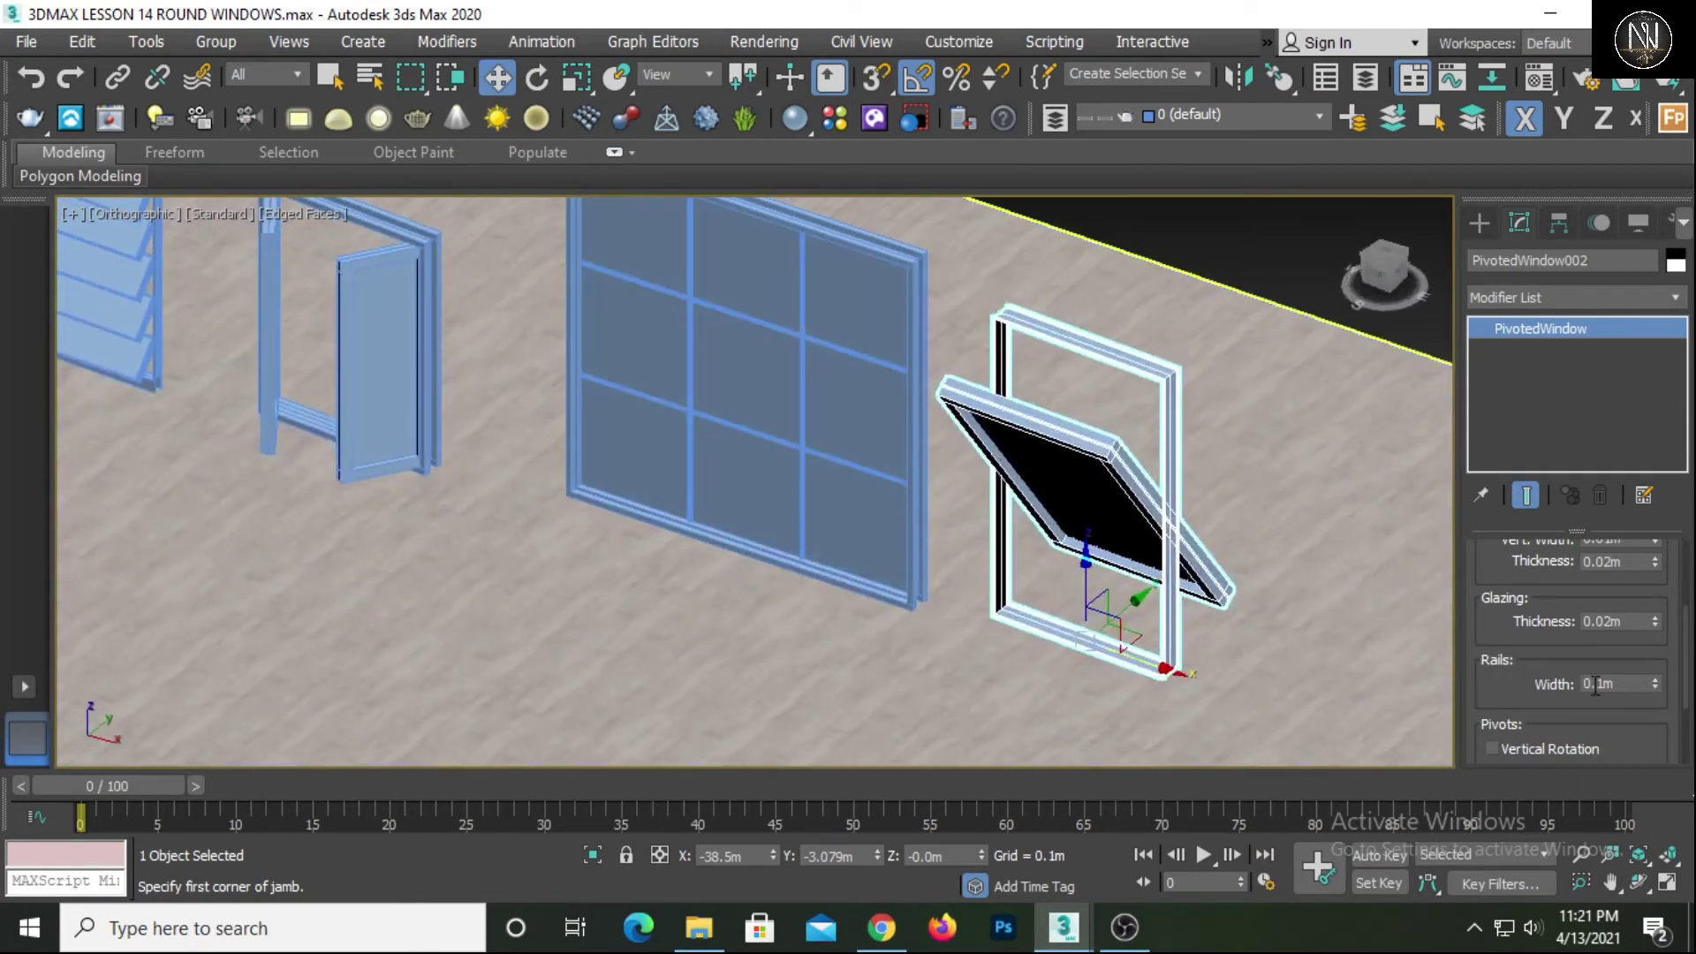
pyautogui.moveTo(1544, 680); pyautogui.dragTo(1547, 531)
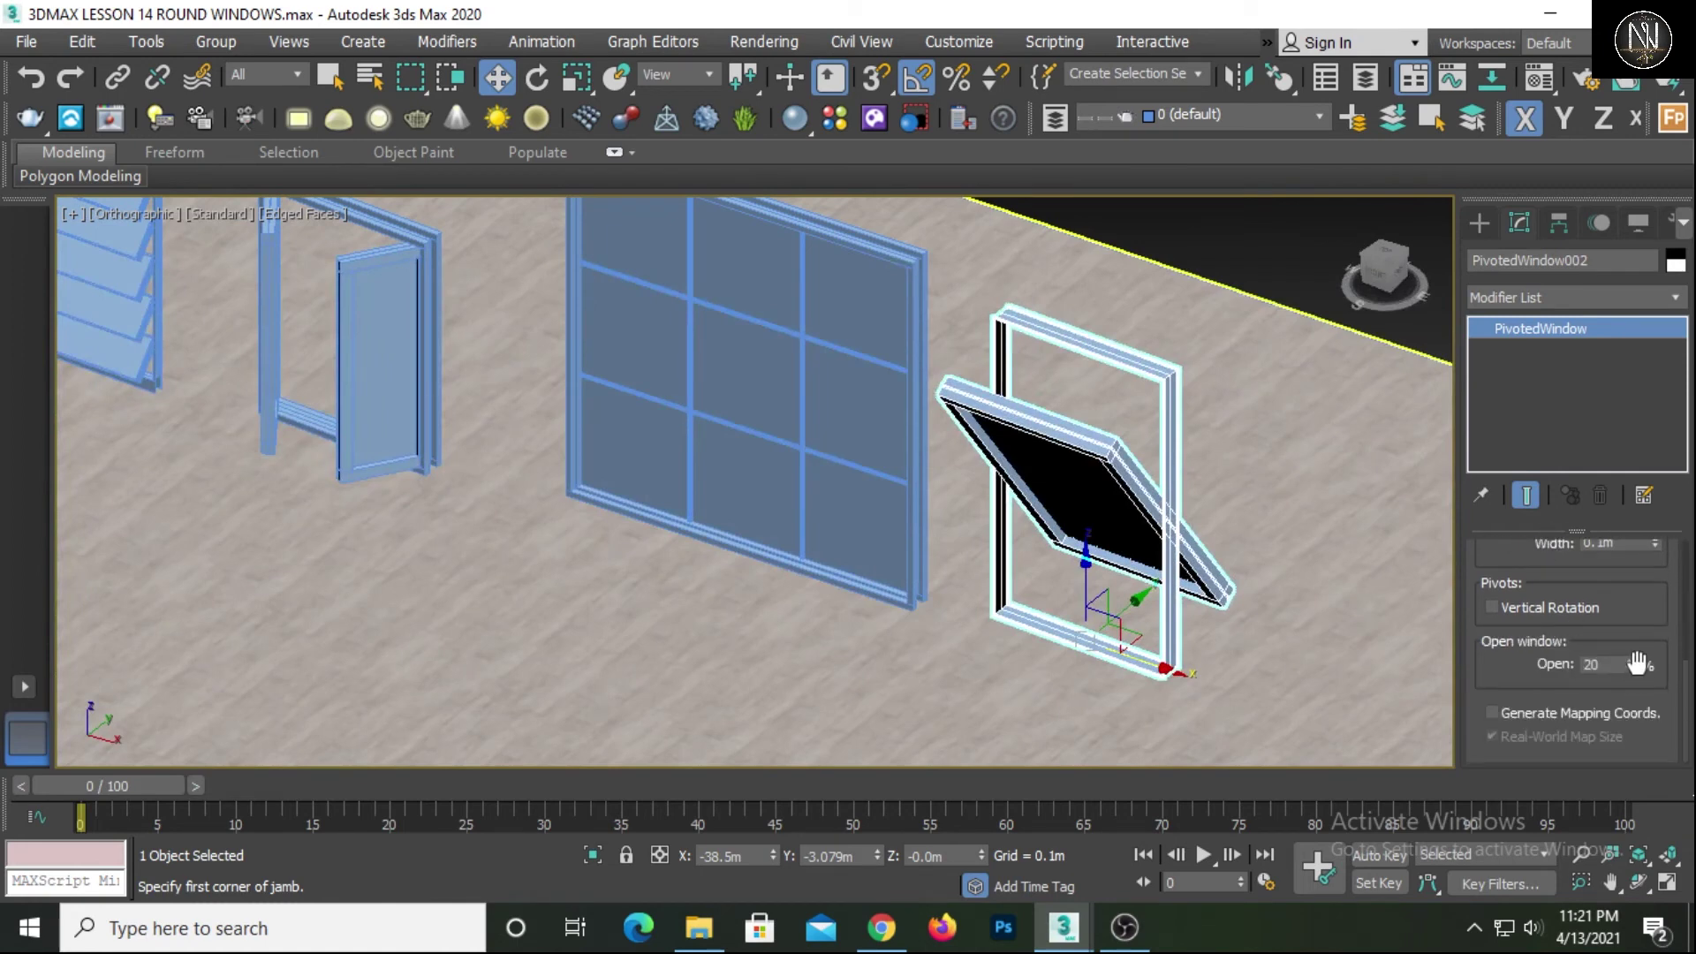
pyautogui.moveTo(1629, 664); pyautogui.dragTo(1632, 586)
# Create a projected window beside the pivoted one, about 1.29 m wide, 0.26 m deep and 2.05 m high
pyautogui.click(1484, 228)
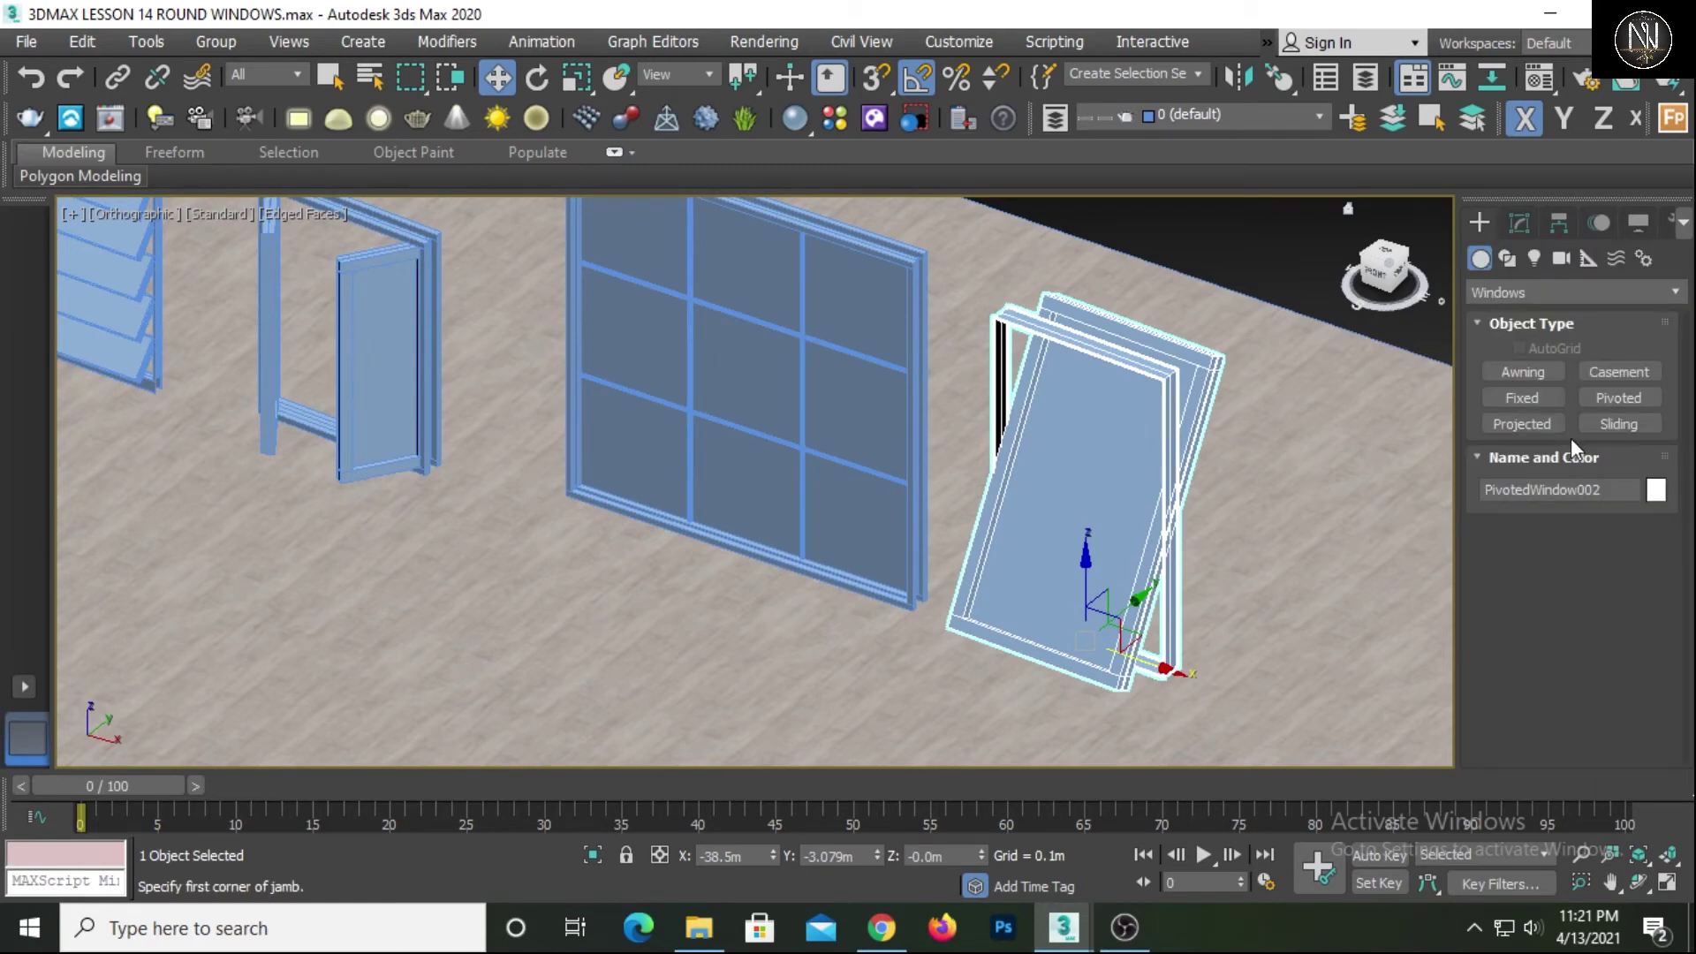
pyautogui.keyDown('alt'); pyautogui.moveTo(1288, 518); pyautogui.dragTo(1200, 474, button='middle'); pyautogui.keyUp('alt')
pyautogui.click(1530, 427)
pyautogui.moveTo(1121, 583); pyautogui.dragTo(1031, 567, button='middle')
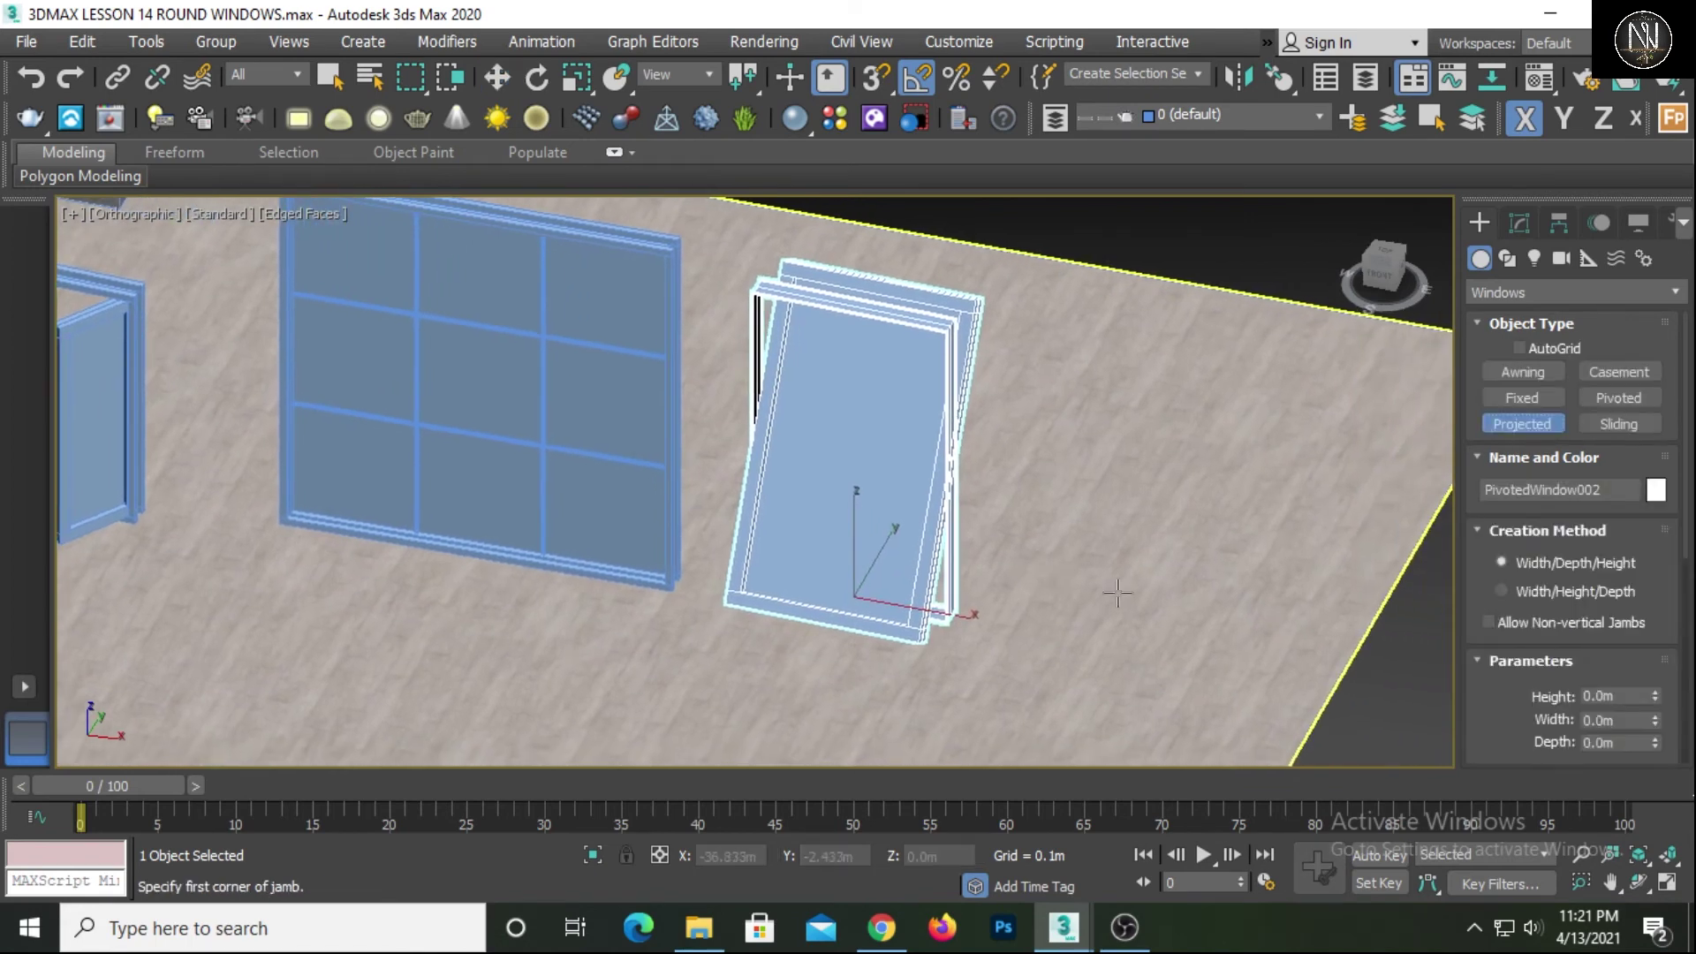
pyautogui.moveTo(1071, 608); pyautogui.dragTo(1241, 640)
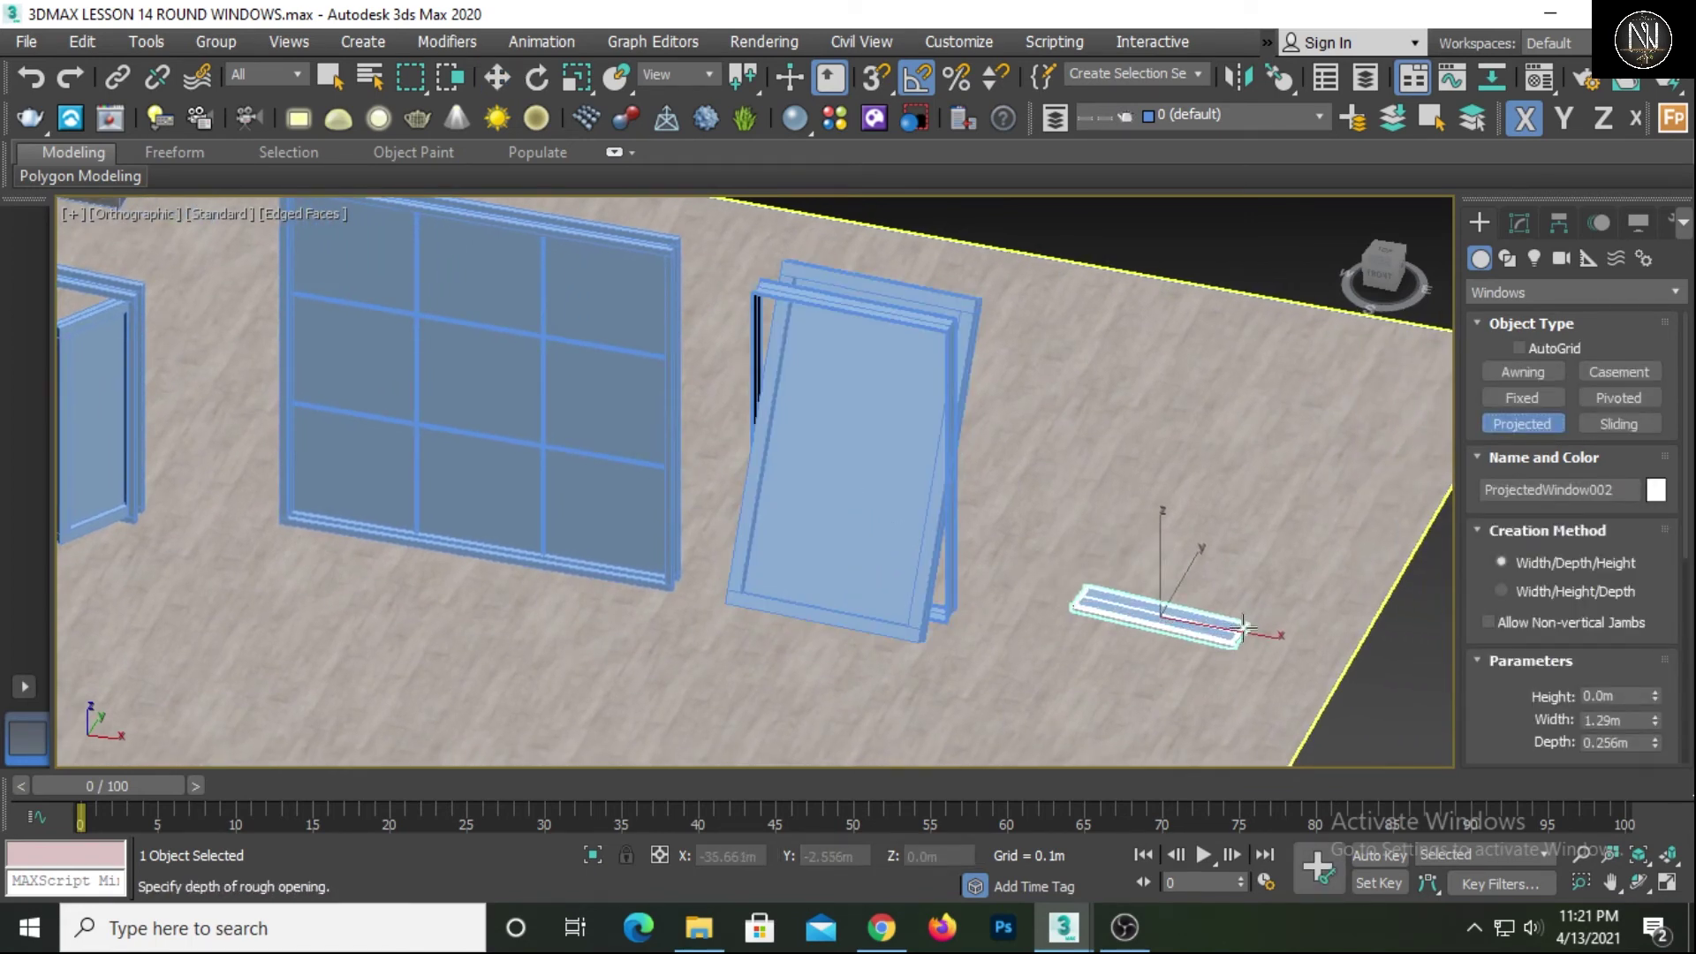
pyautogui.click(1242, 628)
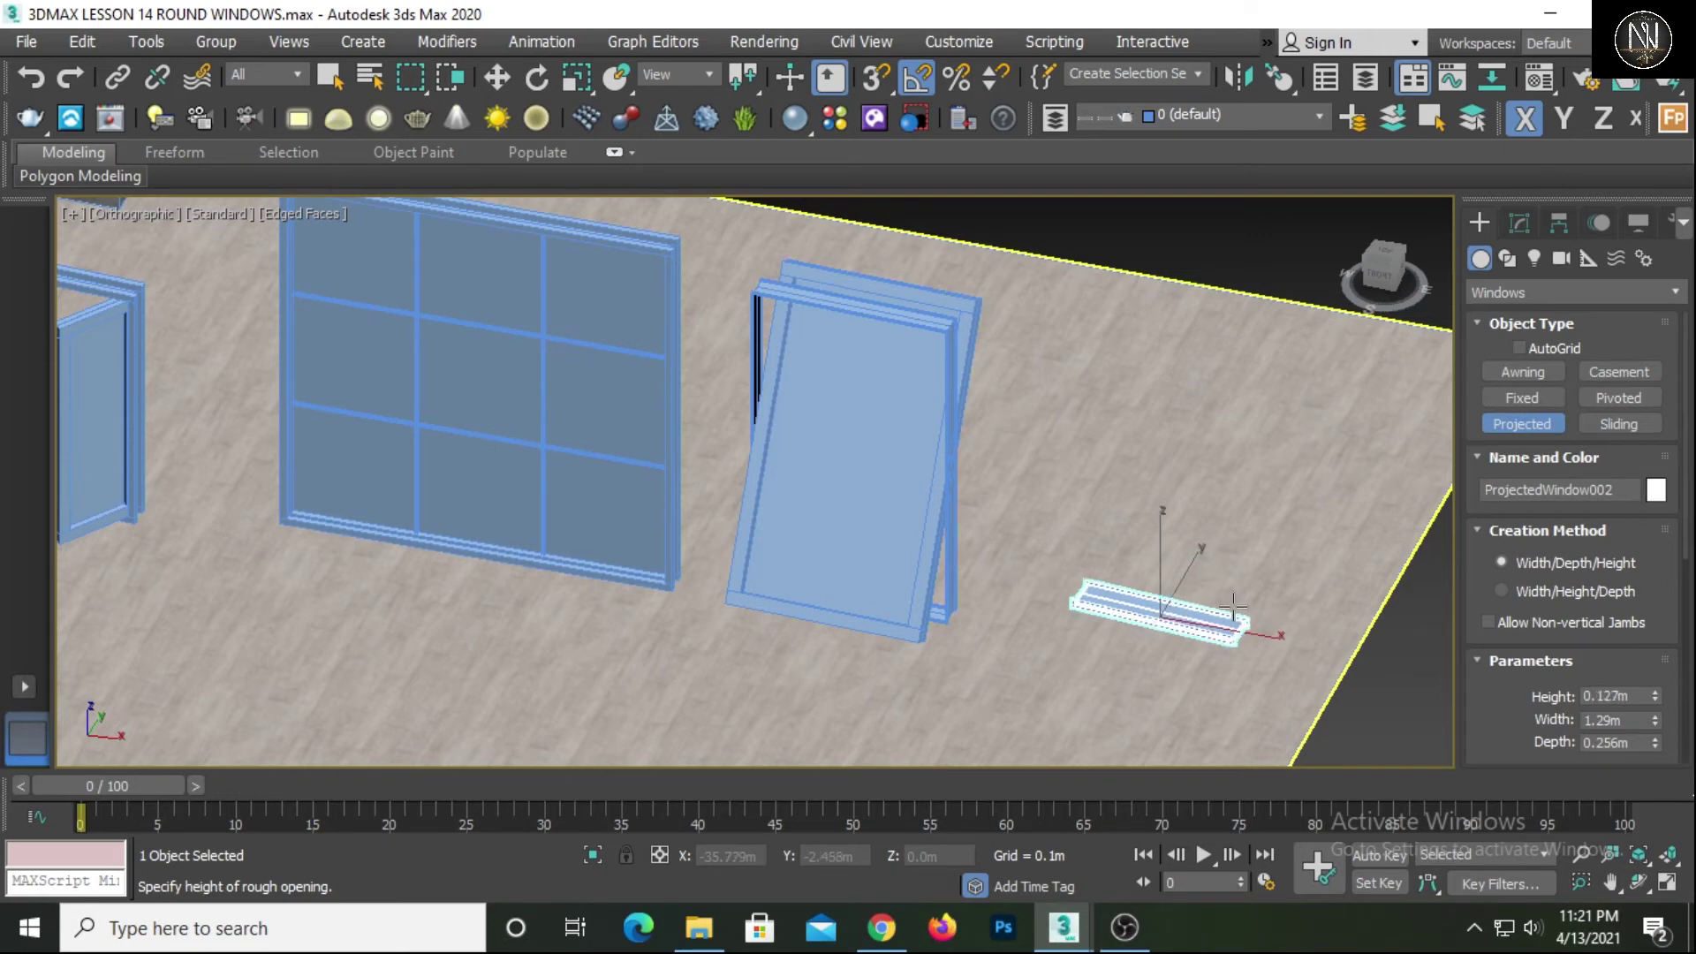
pyautogui.click(1207, 346)
pyautogui.press('w')
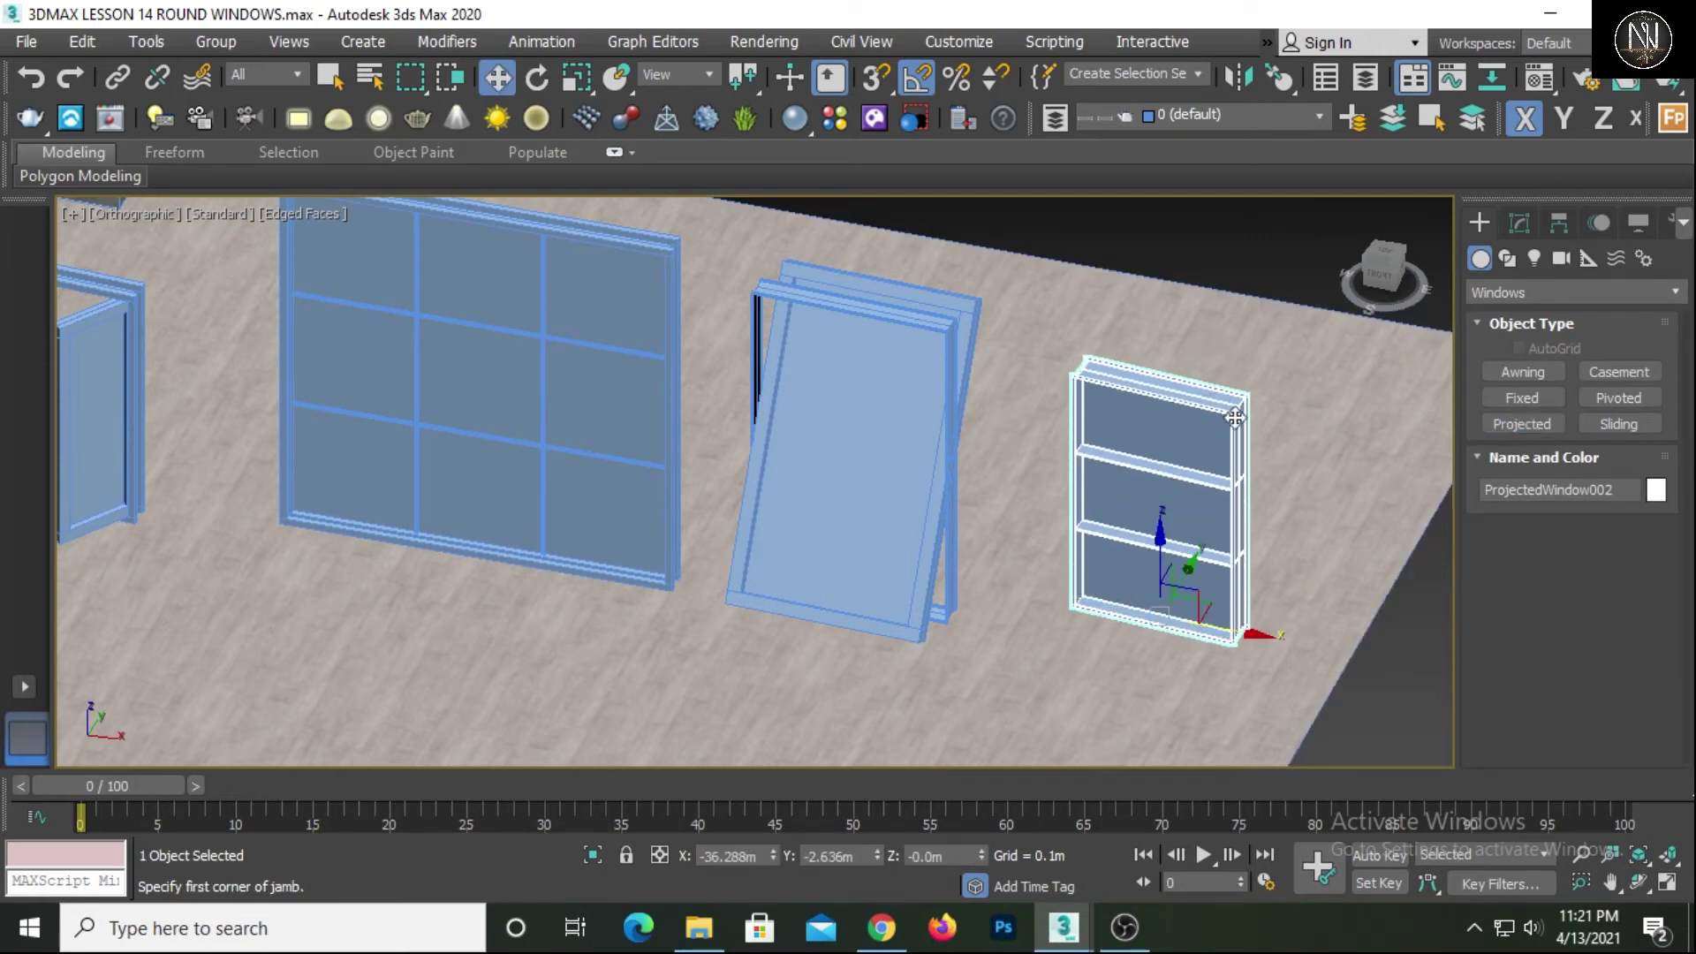
# Open the projected window's panels to 74%
pyautogui.click(1521, 224)
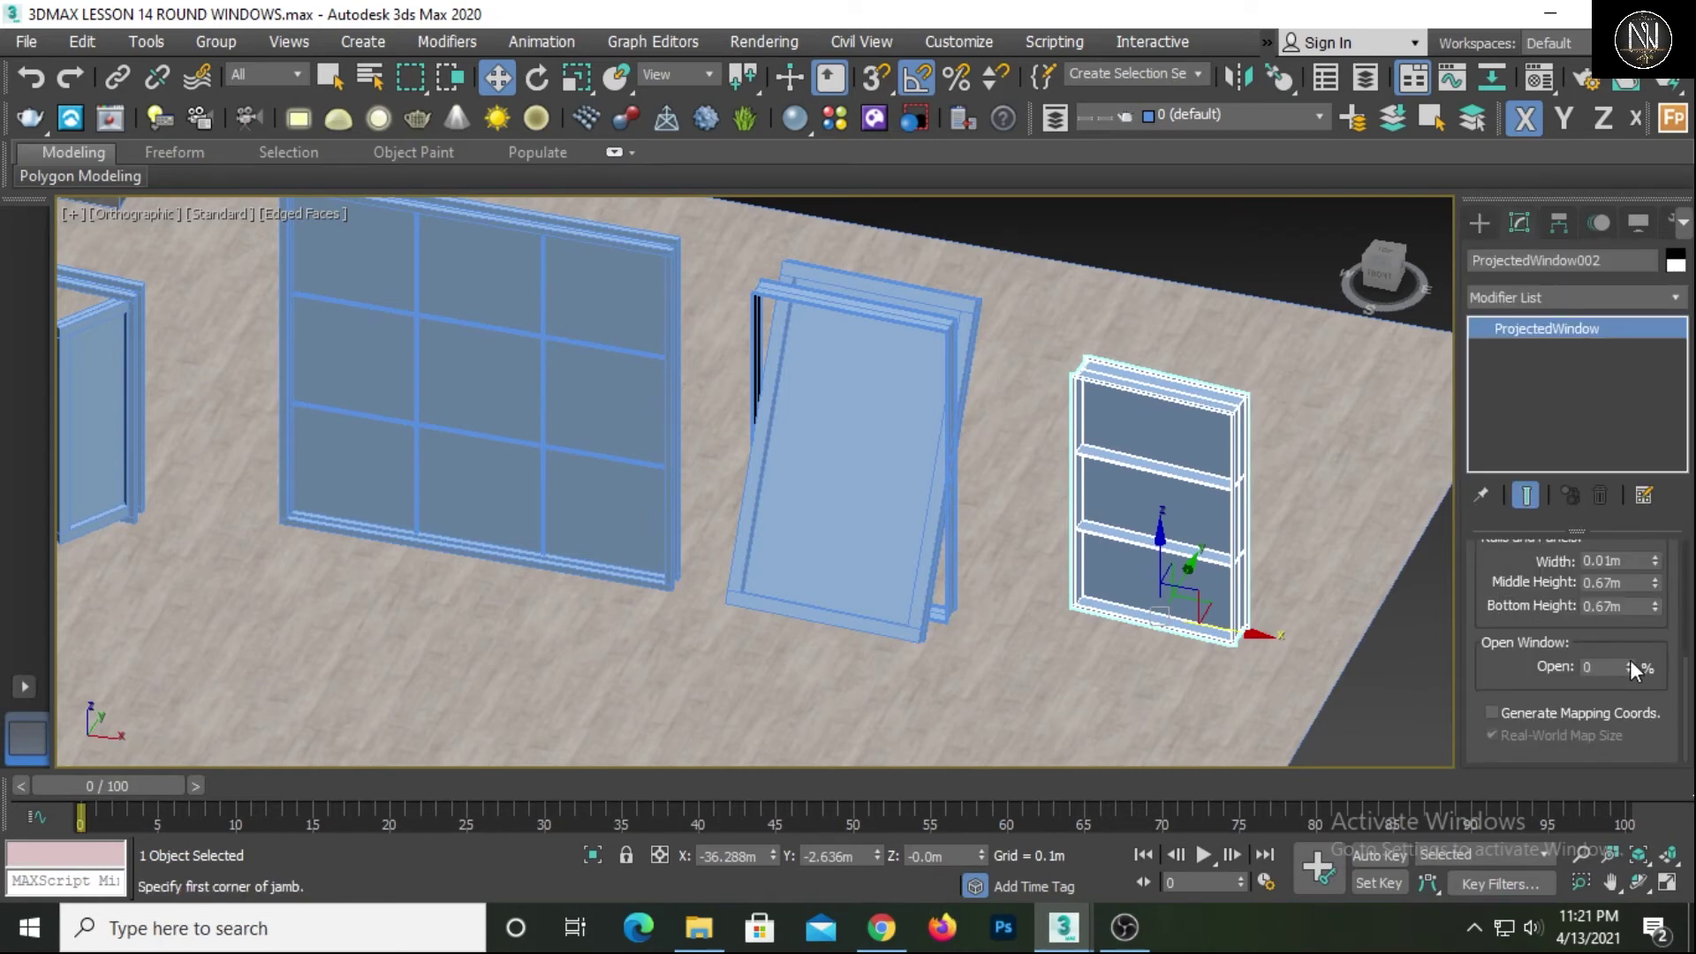
pyautogui.moveTo(1630, 669); pyautogui.dragTo(1633, 569)
pyautogui.moveTo(1491, 558); pyautogui.dragTo(1499, 741)
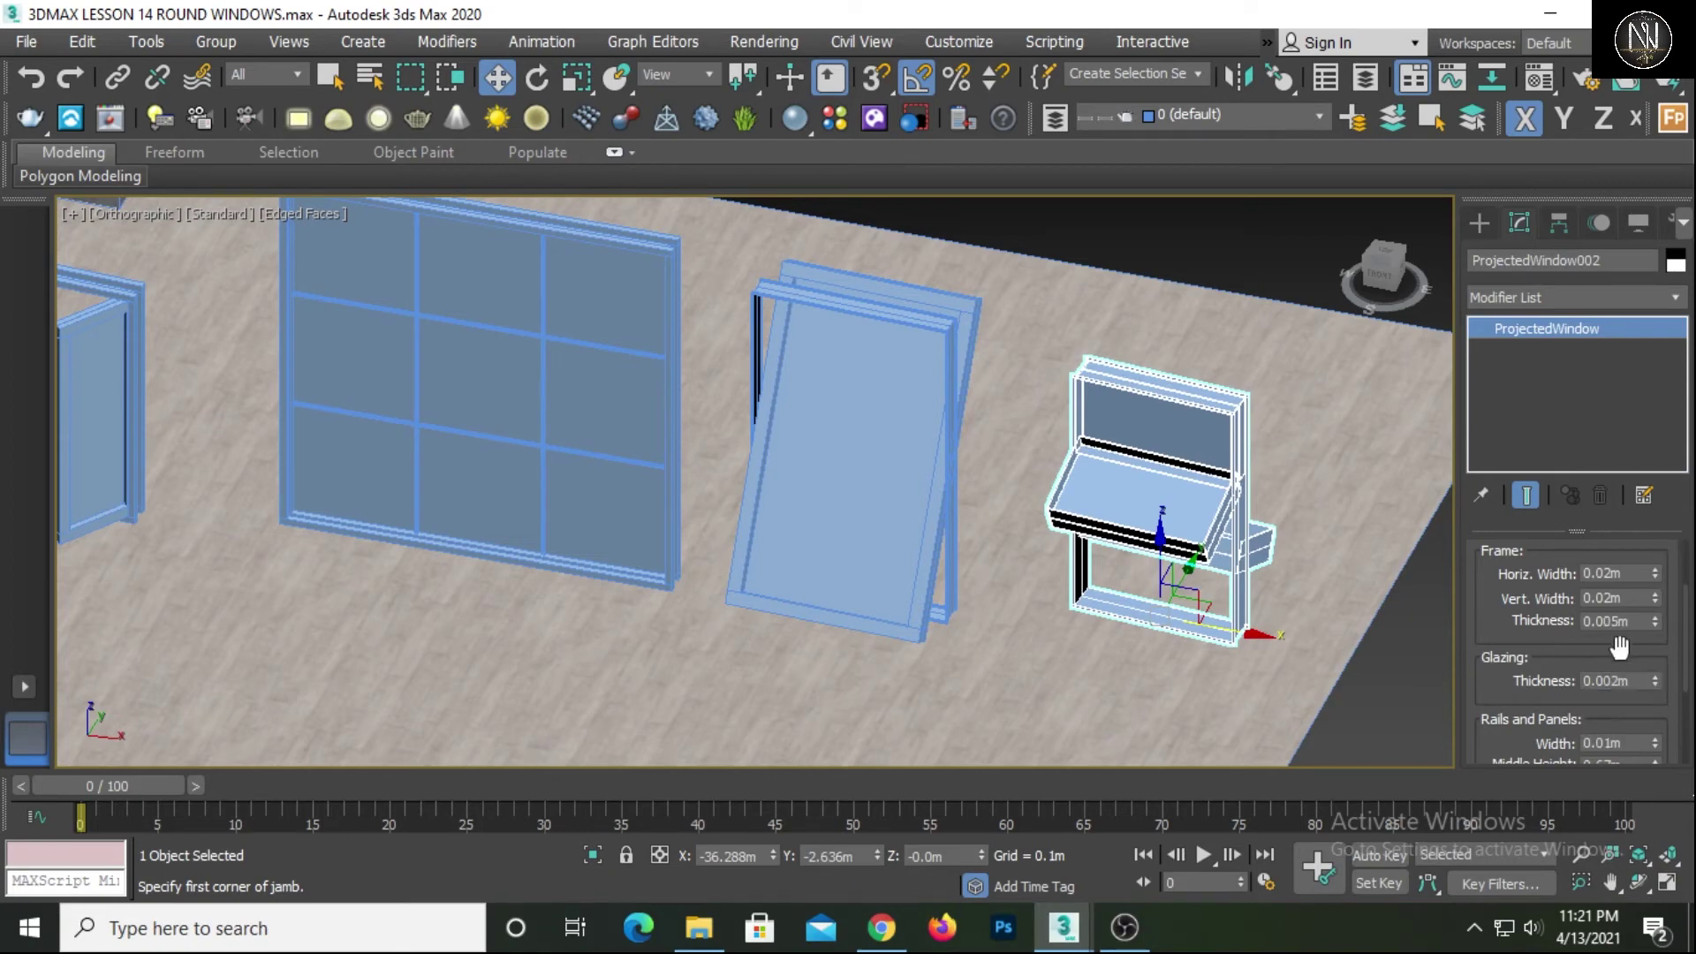
# Set the projected window's rail width to 0.032 m and its middle panel height to 1.125 m
pyautogui.moveTo(1529, 681); pyautogui.dragTo(1530, 614)
pyautogui.moveTo(1655, 674); pyautogui.dragTo(23, 475)
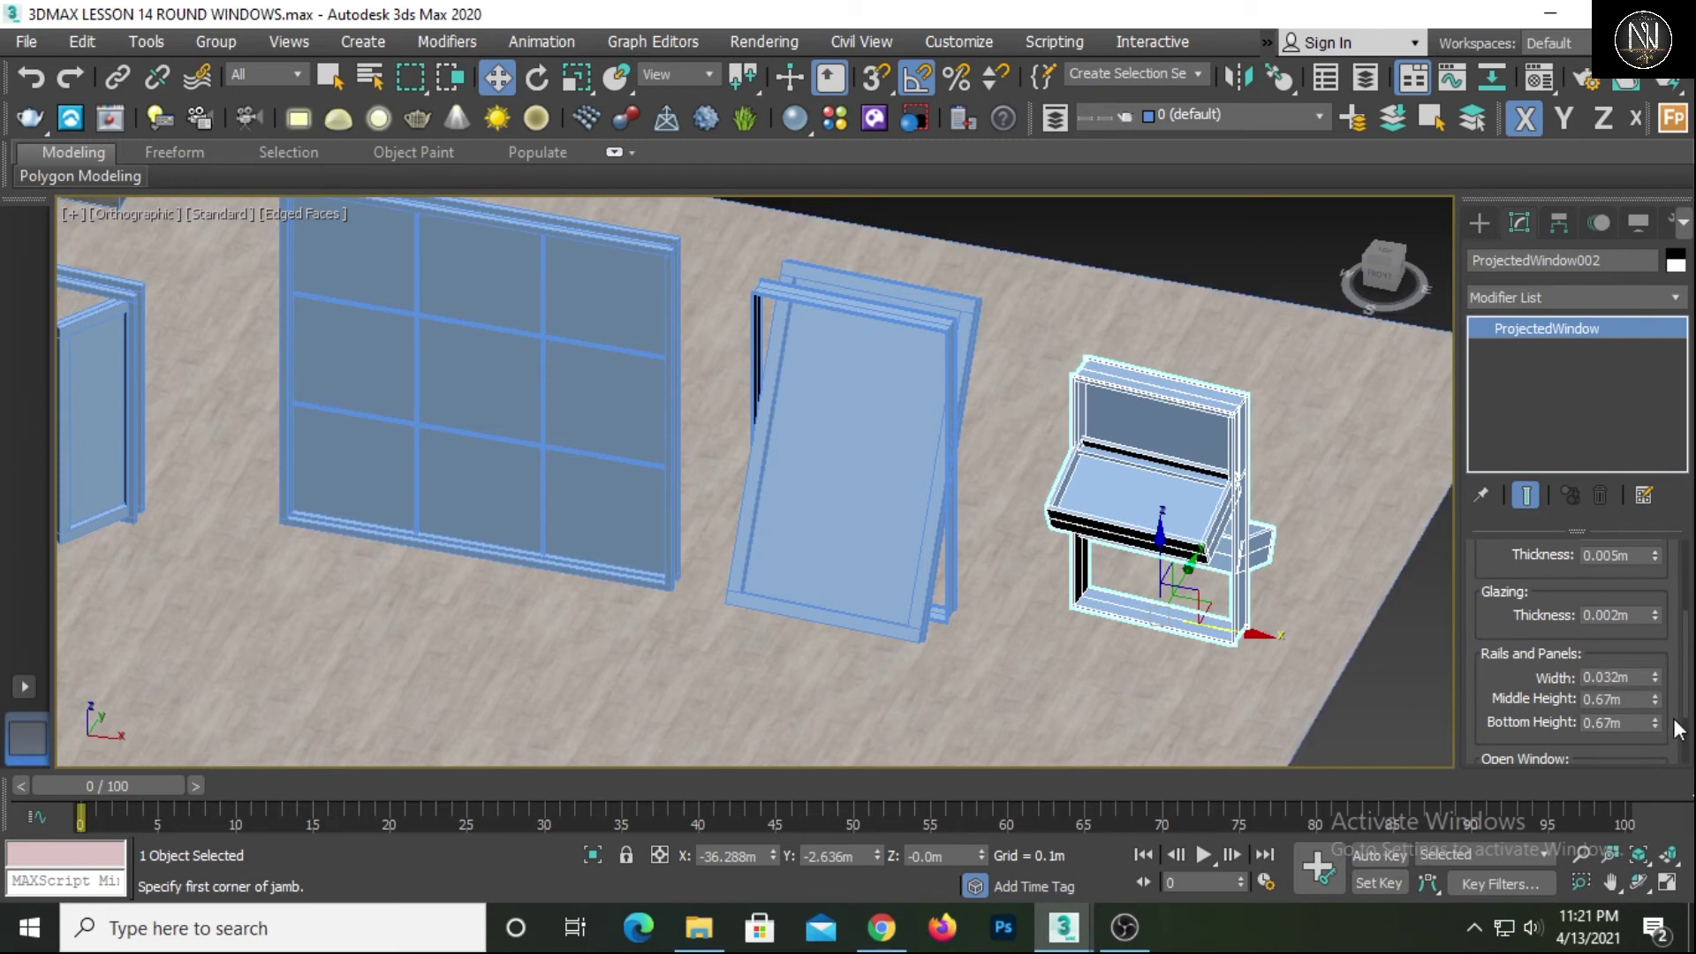
pyautogui.moveTo(1654, 699); pyautogui.dragTo(1656, 655)
pyautogui.moveTo(1657, 640)
pyautogui.mouseDown()
pyautogui.moveTo(1656, 614)
pyautogui.moveTo(1651, 654)
pyautogui.moveTo(1651, 614)
pyautogui.mouseUp()
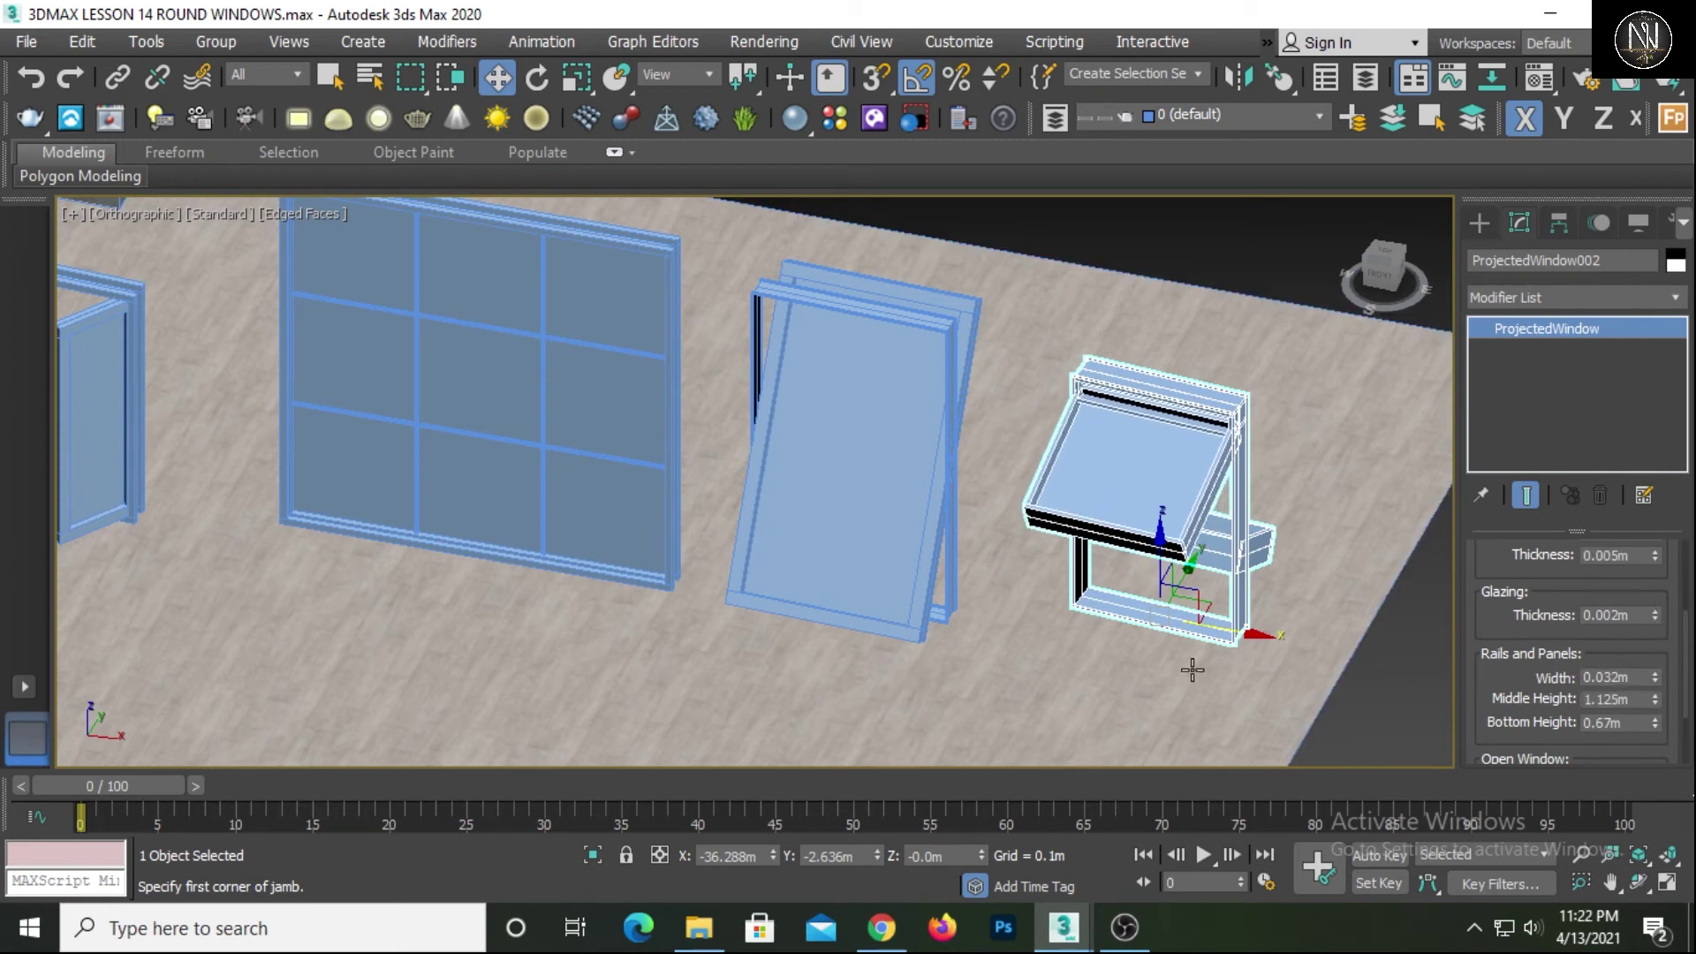
# Close the projected window's panels completely by reducing the opening to 0%
pyautogui.keyDown('alt'); pyautogui.moveTo(1192, 669); pyautogui.dragTo(1082, 684, button='middle'); pyautogui.keyUp('alt')
pyautogui.moveTo(1529, 673); pyautogui.dragTo(1547, 585)
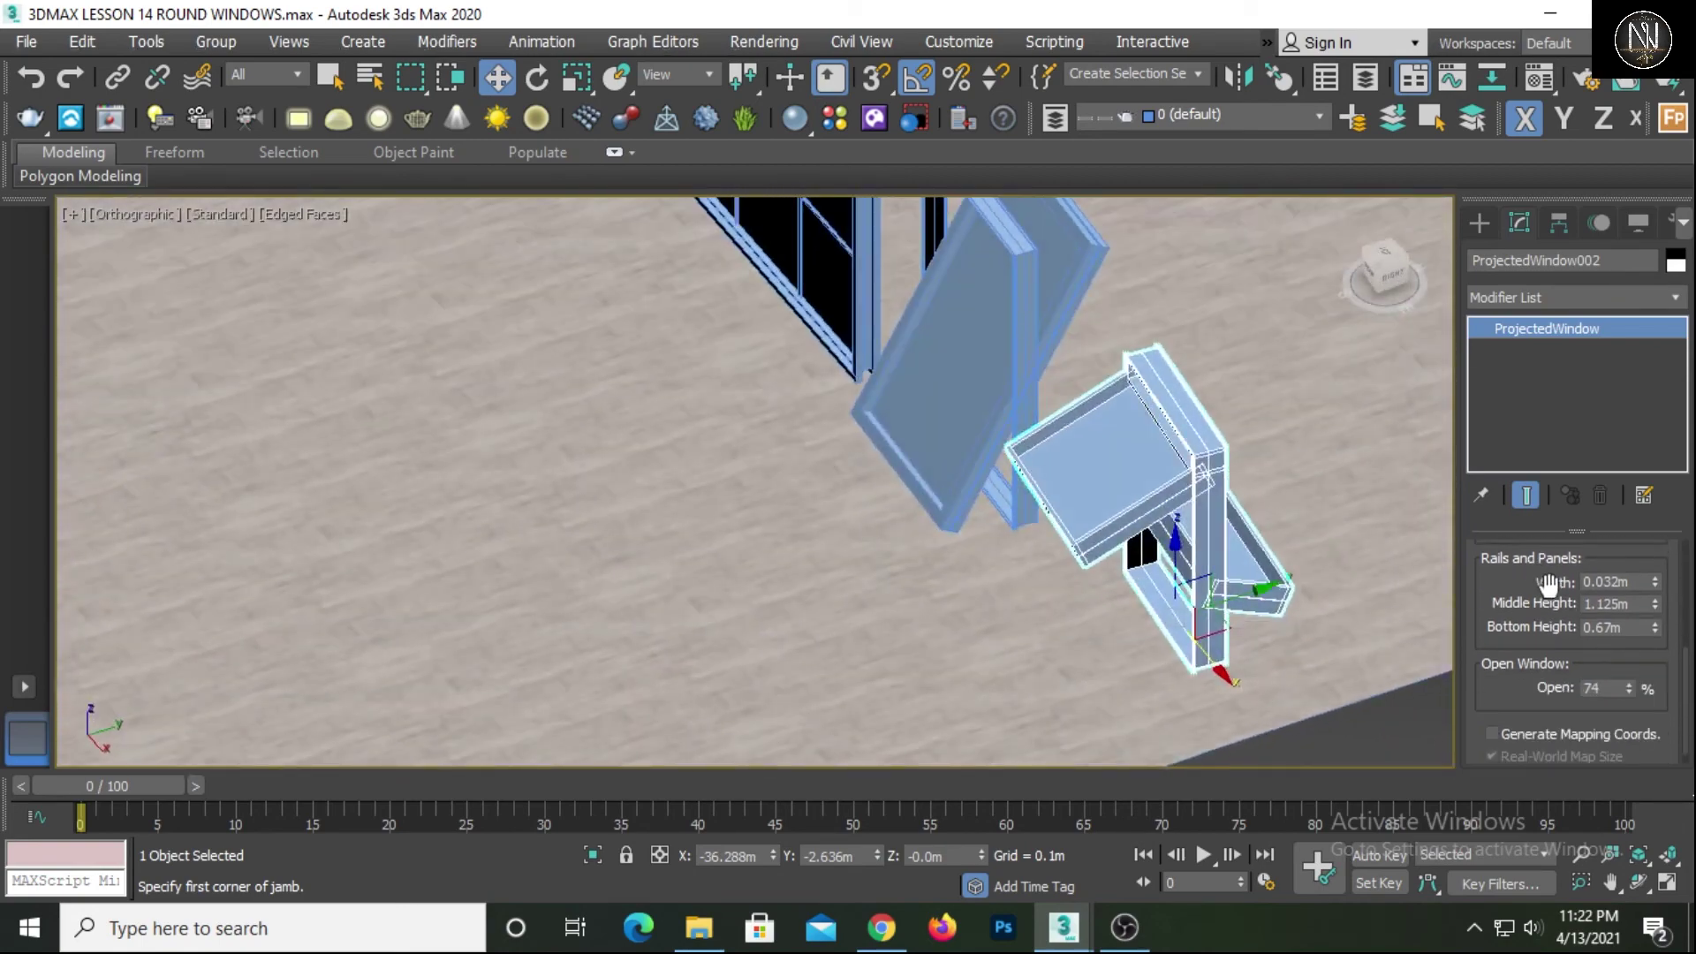
pyautogui.moveTo(1632, 687); pyautogui.dragTo(1630, 806)
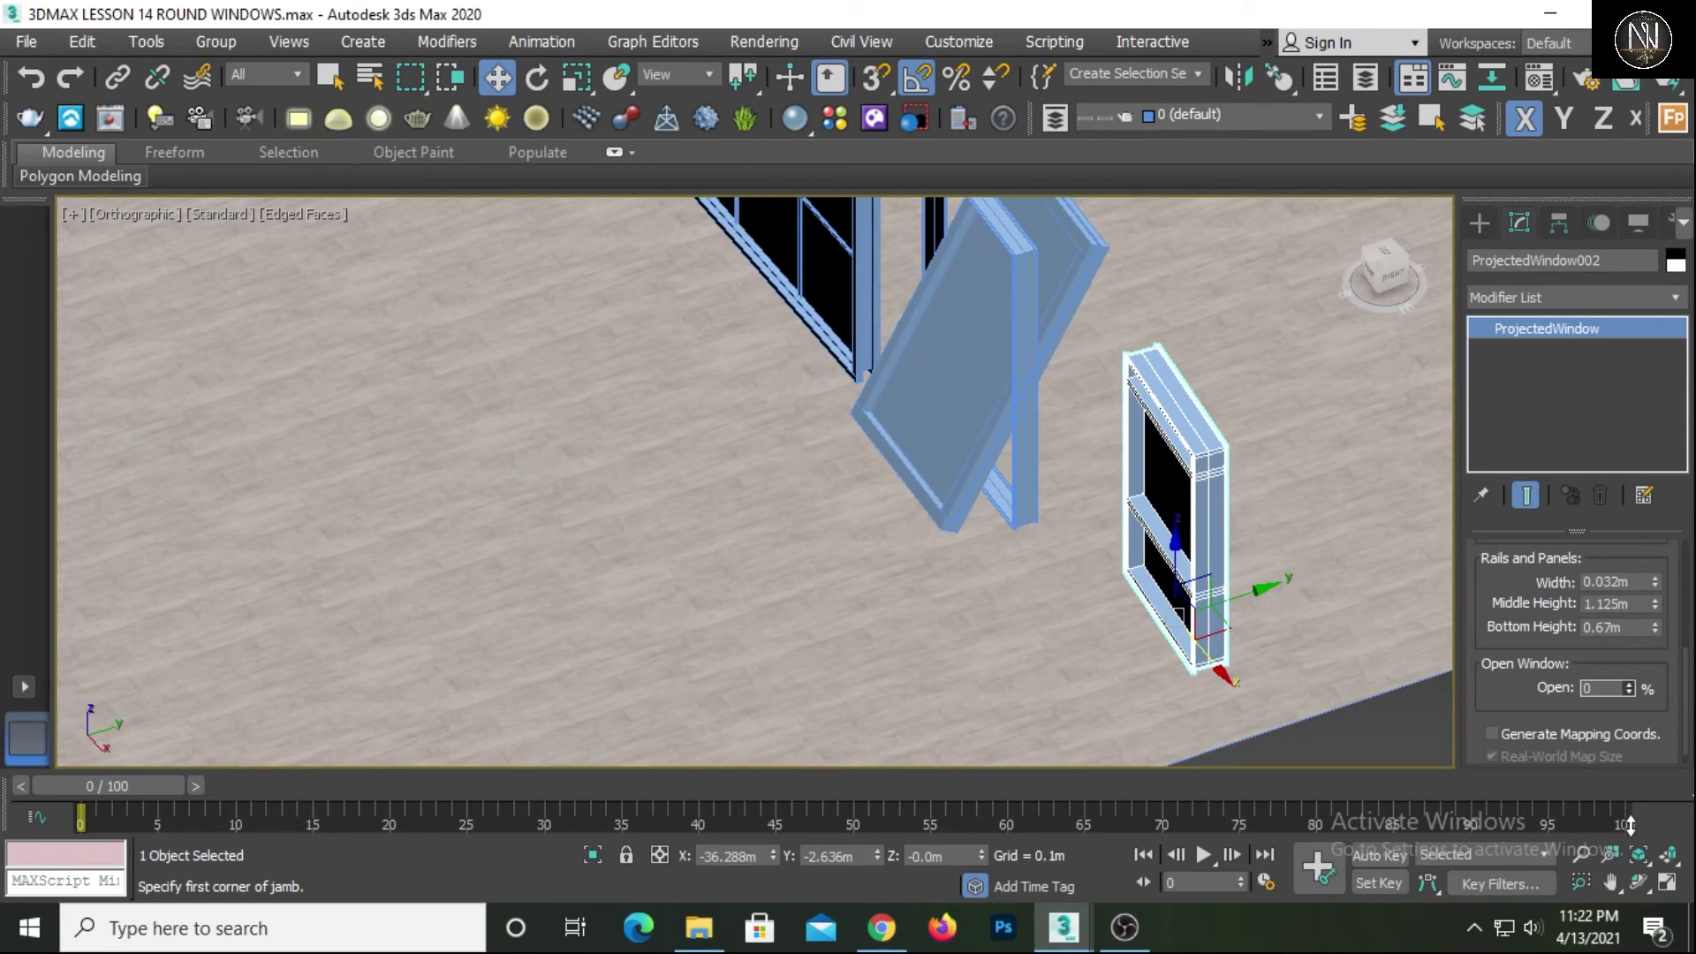
# Set the projected window's depth to 0.1 m
pyautogui.moveTo(1510, 587); pyautogui.dragTo(1510, 864)
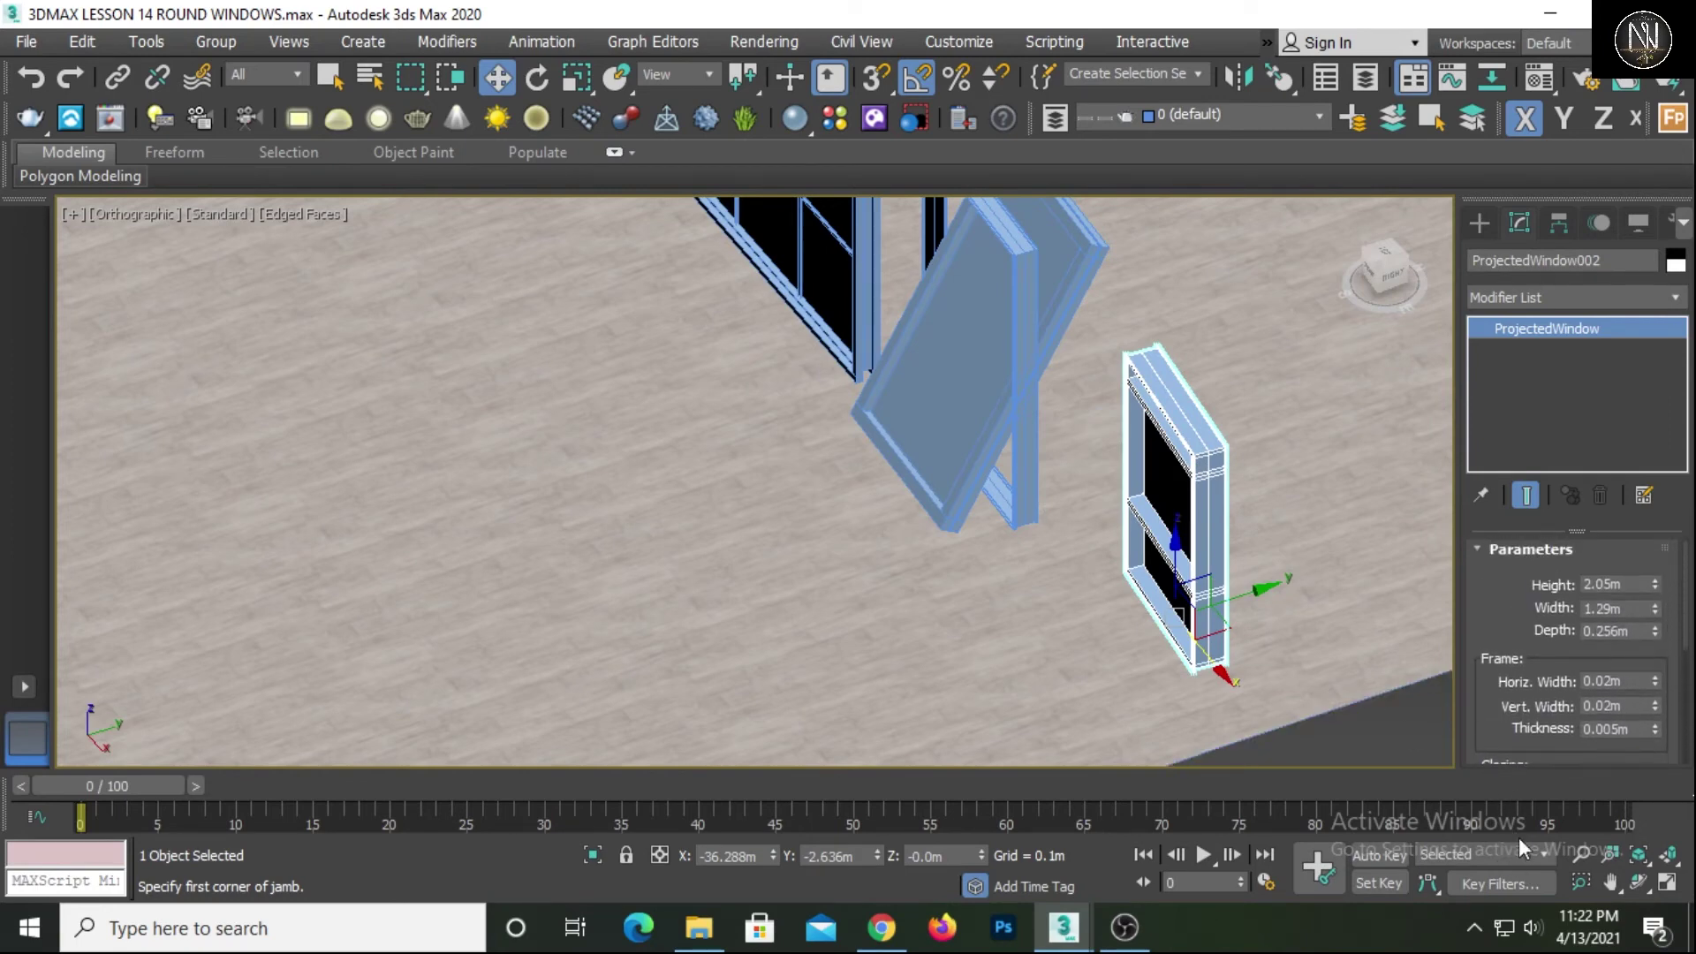
pyautogui.write('1')
pyautogui.press('Return')
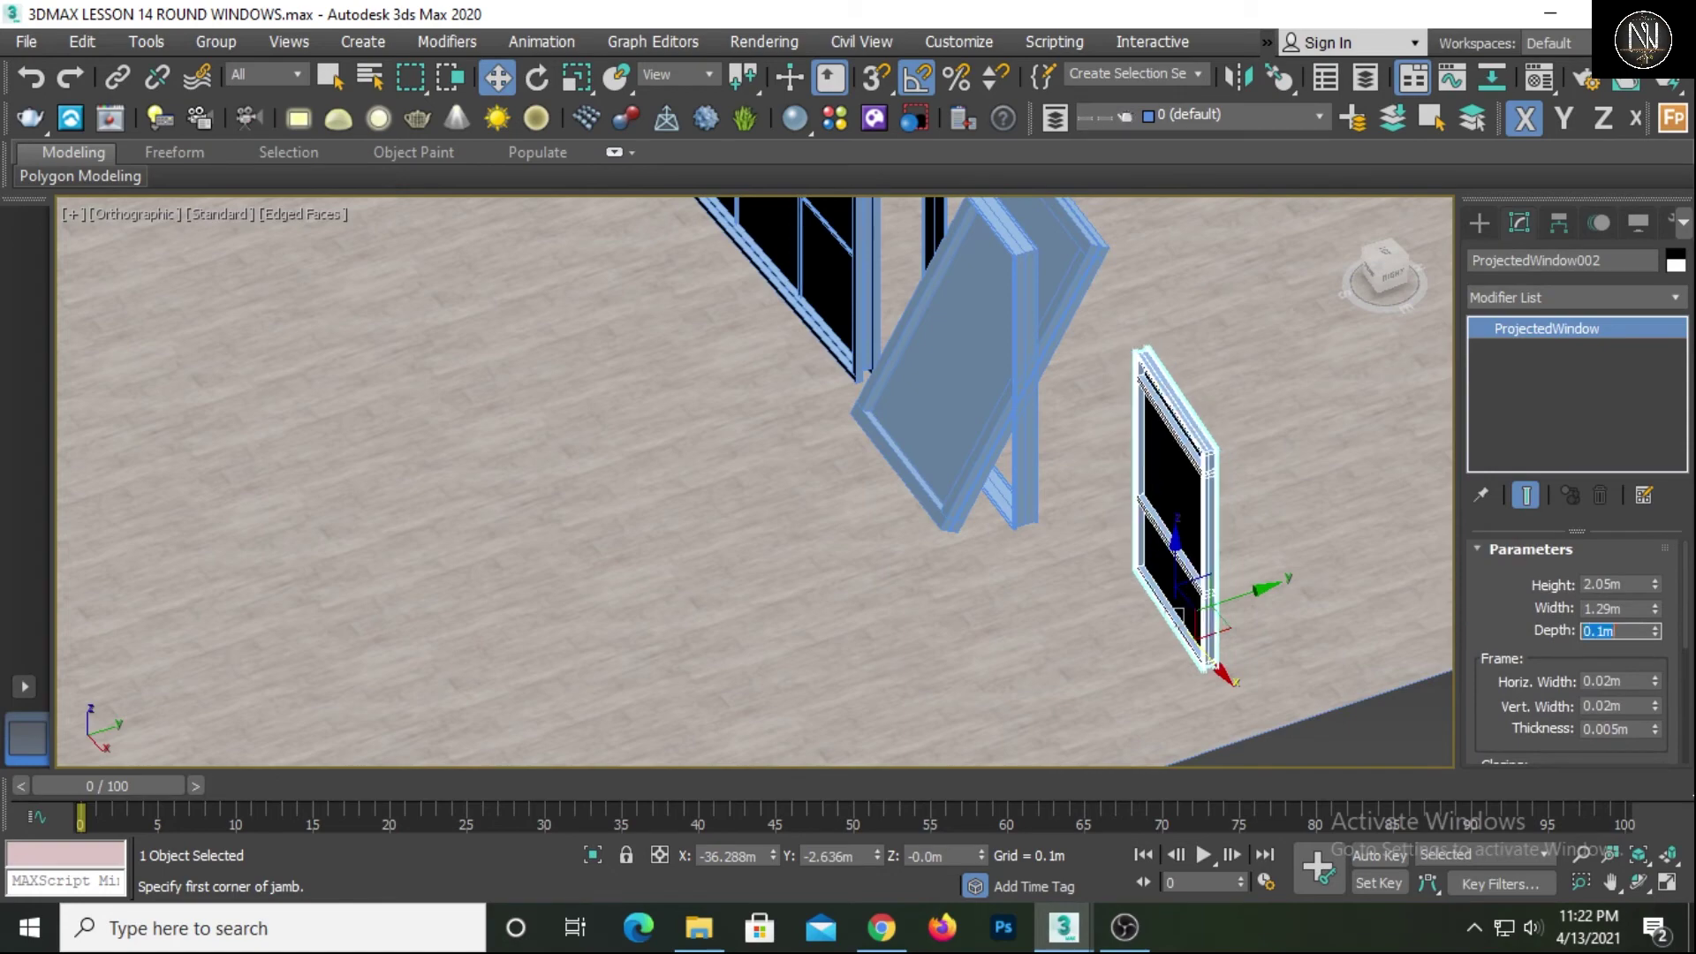
pyautogui.keyDown('alt'); pyautogui.moveTo(1341, 527); pyautogui.dragTo(1158, 488, button='middle'); pyautogui.keyUp('alt')
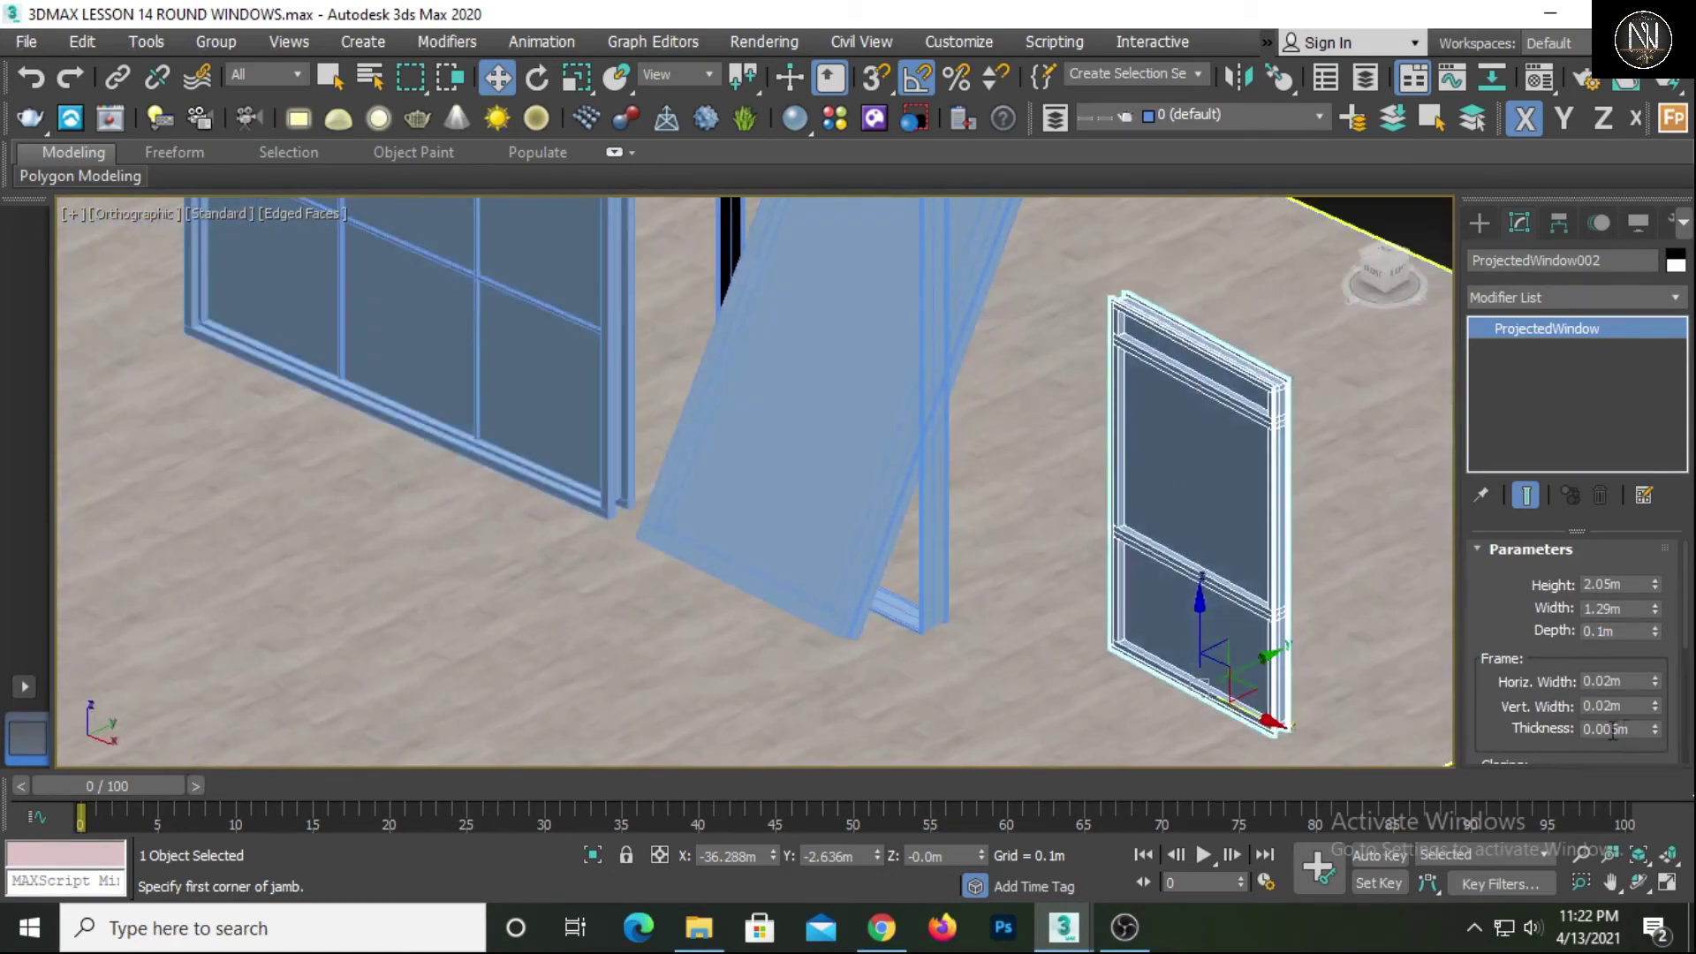
# Leave the projected window's rail width as it is and open its panels to 65%
pyautogui.scroll(-3, 1531, 641)
pyautogui.scroll(-3, 1530, 641)
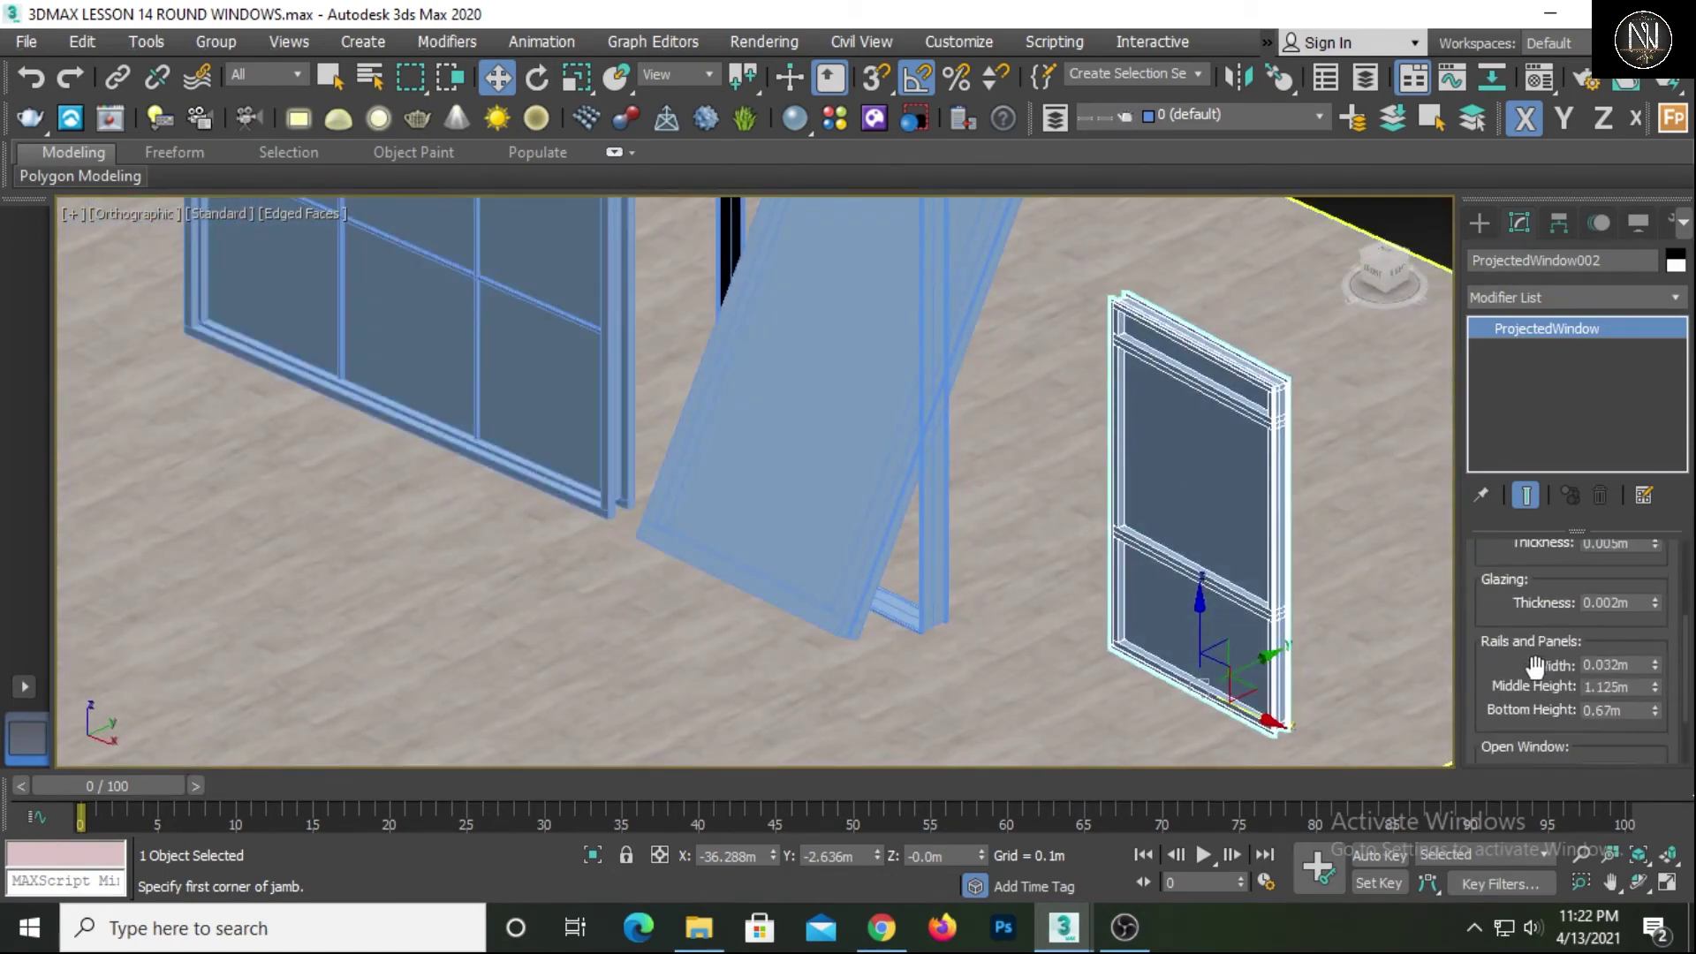
pyautogui.moveTo(1655, 666); pyautogui.dragTo(1645, 637)
pyautogui.rightClick(1646, 638)
pyautogui.moveTo(1504, 678); pyautogui.dragTo(1506, 527)
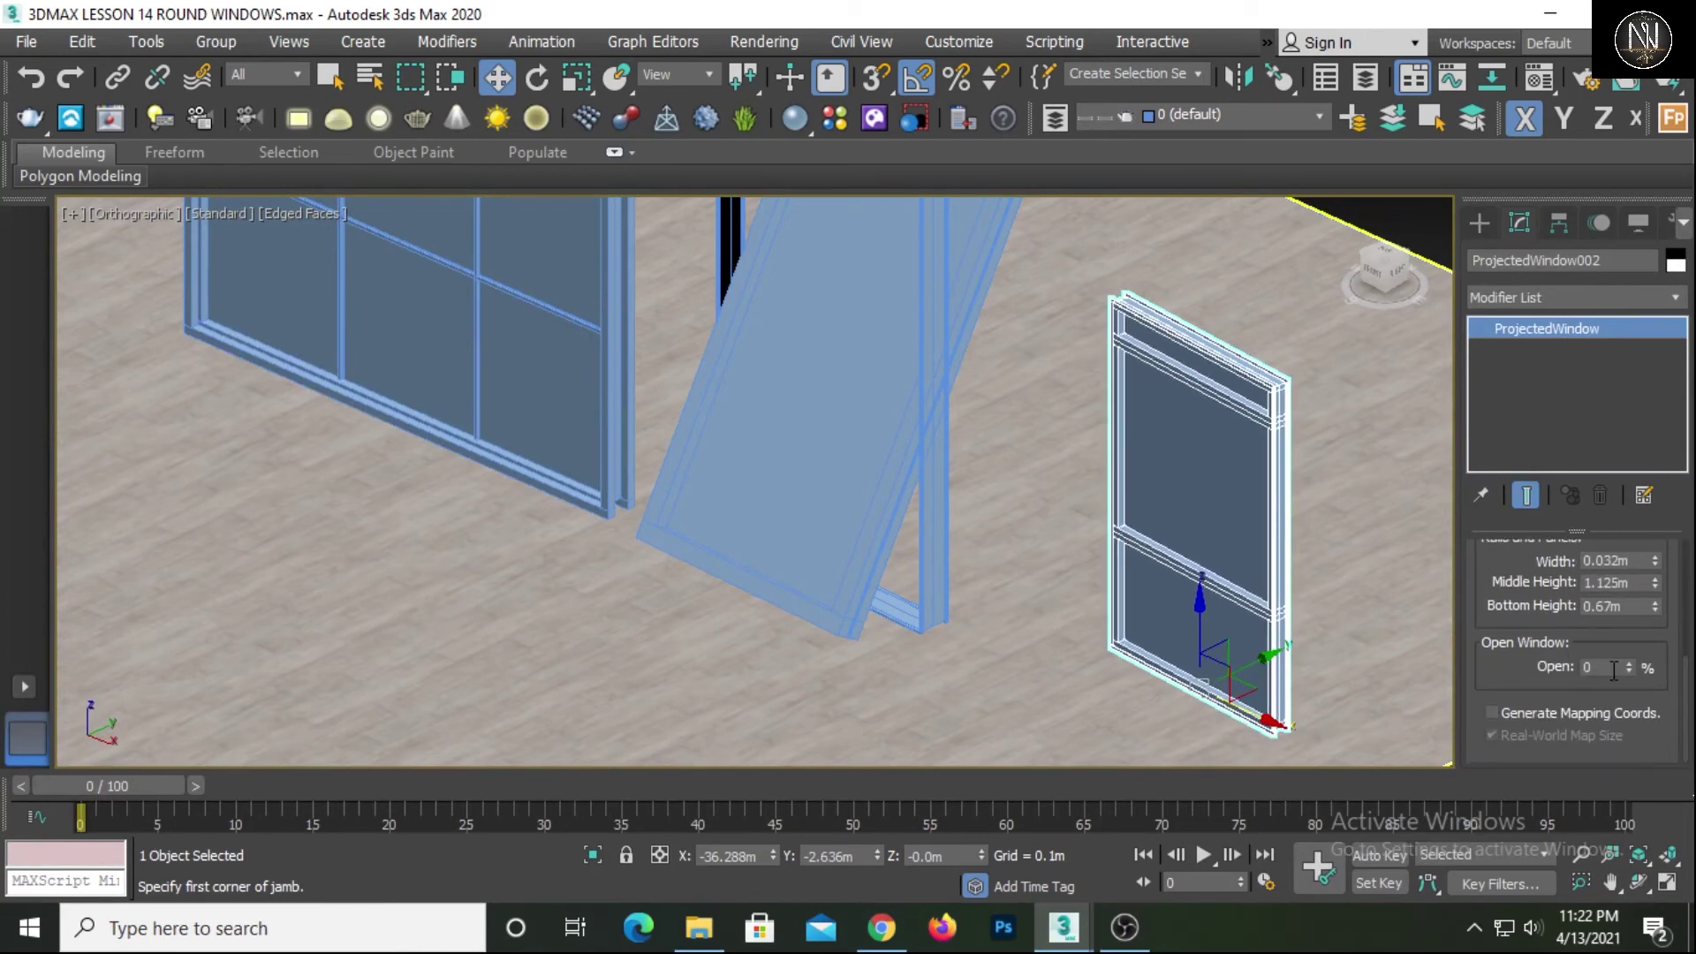
pyautogui.moveTo(1631, 666); pyautogui.dragTo(1613, 578)
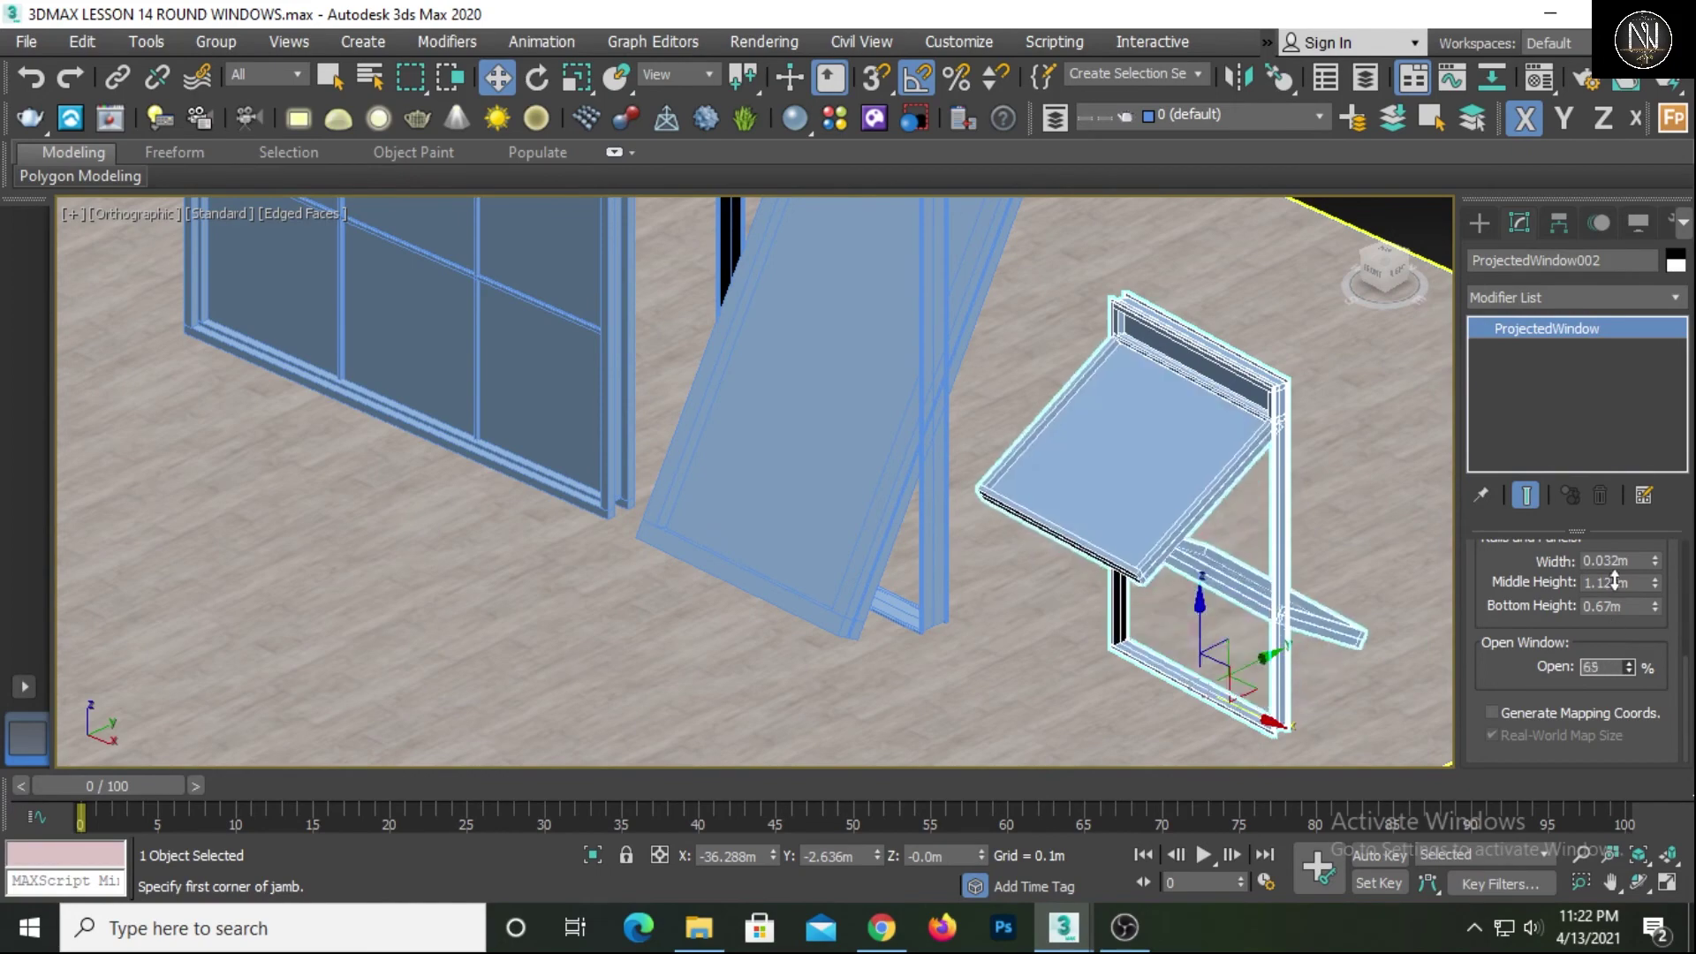
pyautogui.scroll(-2, 1184, 598)
pyautogui.scroll(-2, 1184, 597)
pyautogui.moveTo(1183, 597)
pyautogui.keyDown('alt'); pyautogui.mouseDown(button='middle')
pyautogui.moveTo(1018, 591)
pyautogui.moveTo(1216, 608)
pyautogui.mouseUp(button='middle'); pyautogui.keyUp('alt')
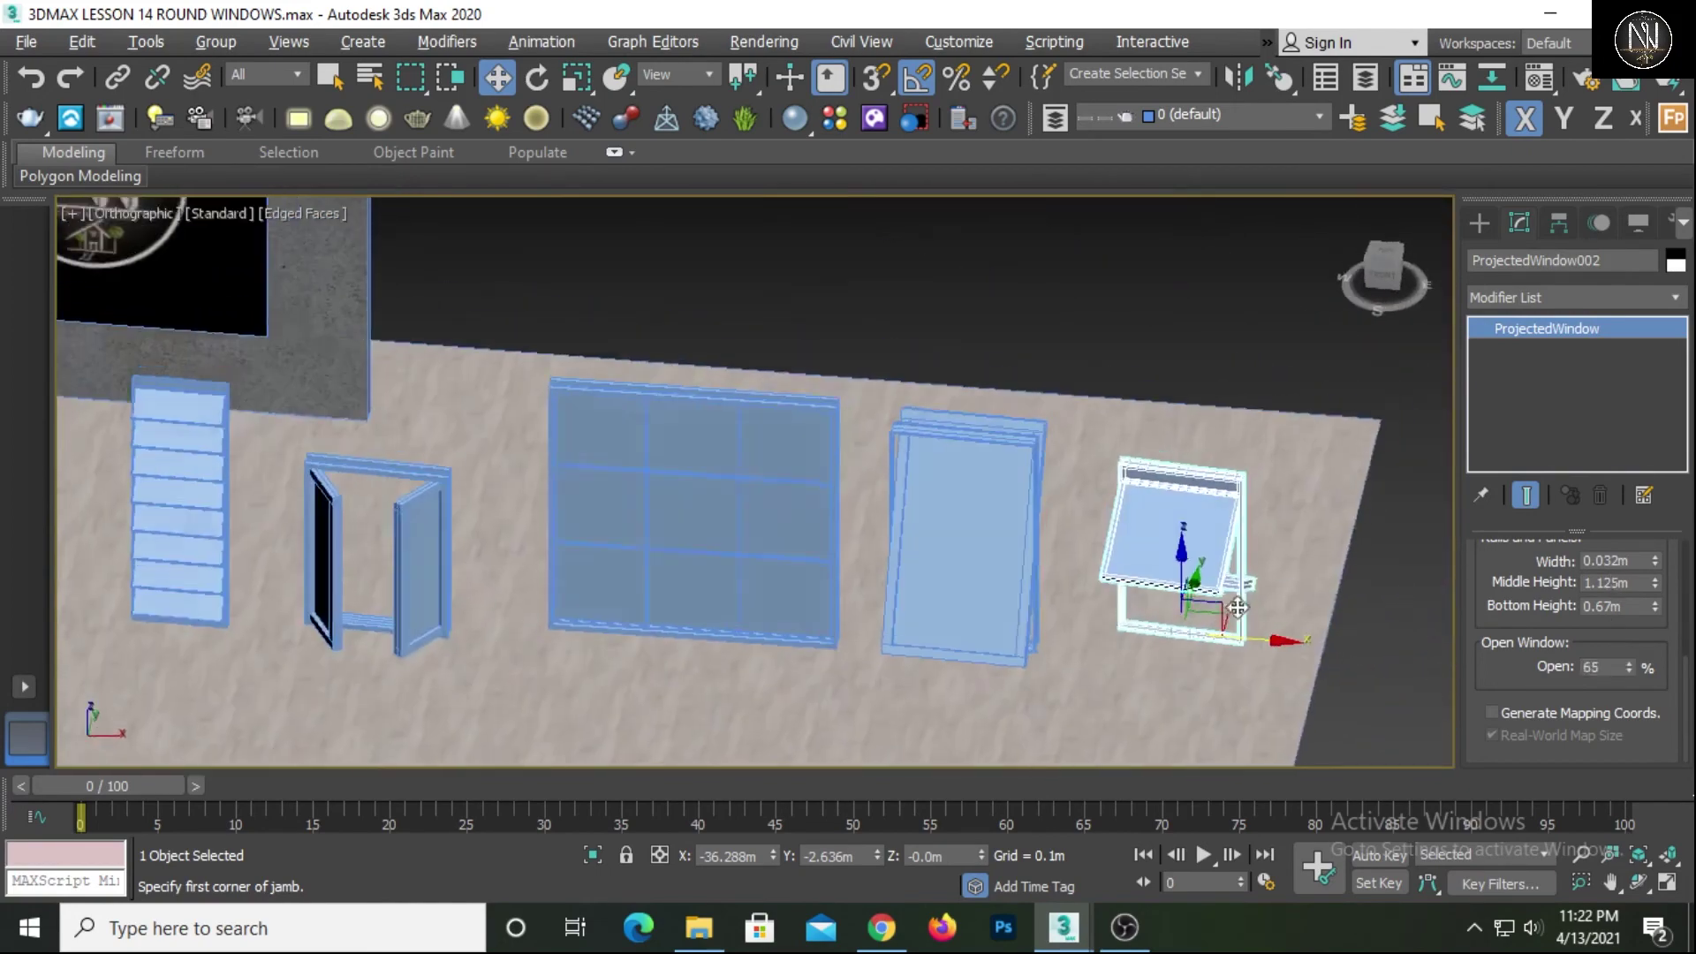
# Create a sliding window on the free floor beside the awning window, about 2.54 m wide, 0.36 m deep and 2.92 m high
pyautogui.scroll(-2, 1214, 610)
pyautogui.scroll(-2, 1214, 610)
pyautogui.scroll(1, 1253, 643)
pyautogui.scroll(5, 1072, 572)
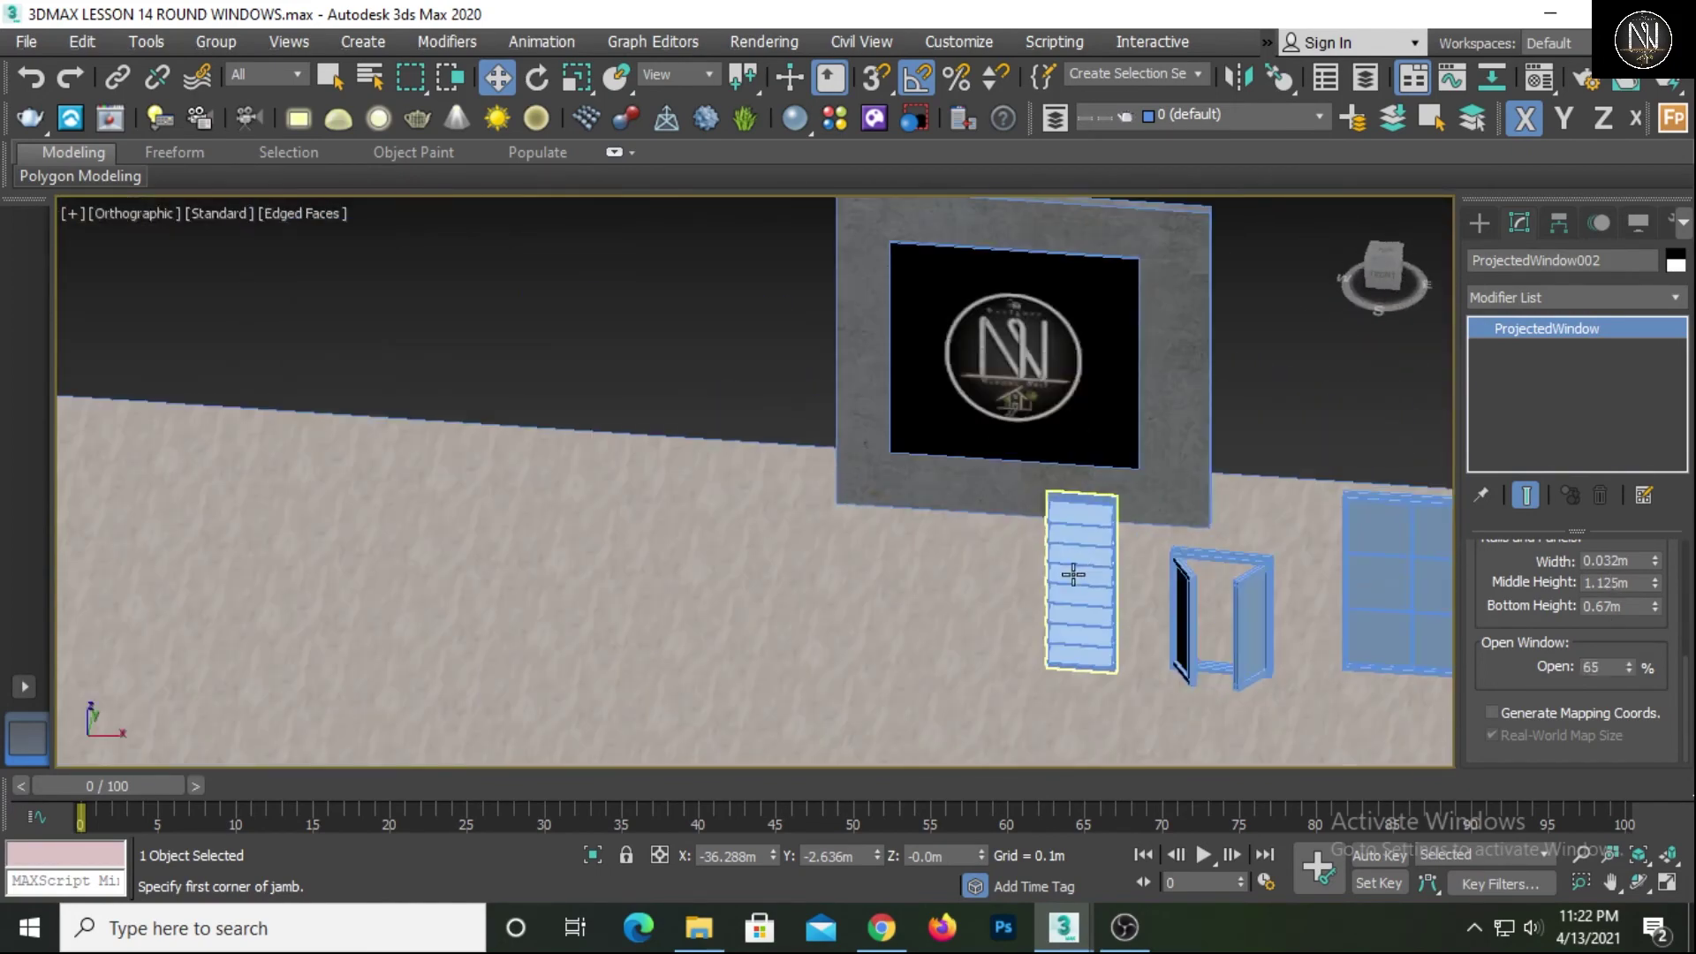
pyautogui.click(1475, 224)
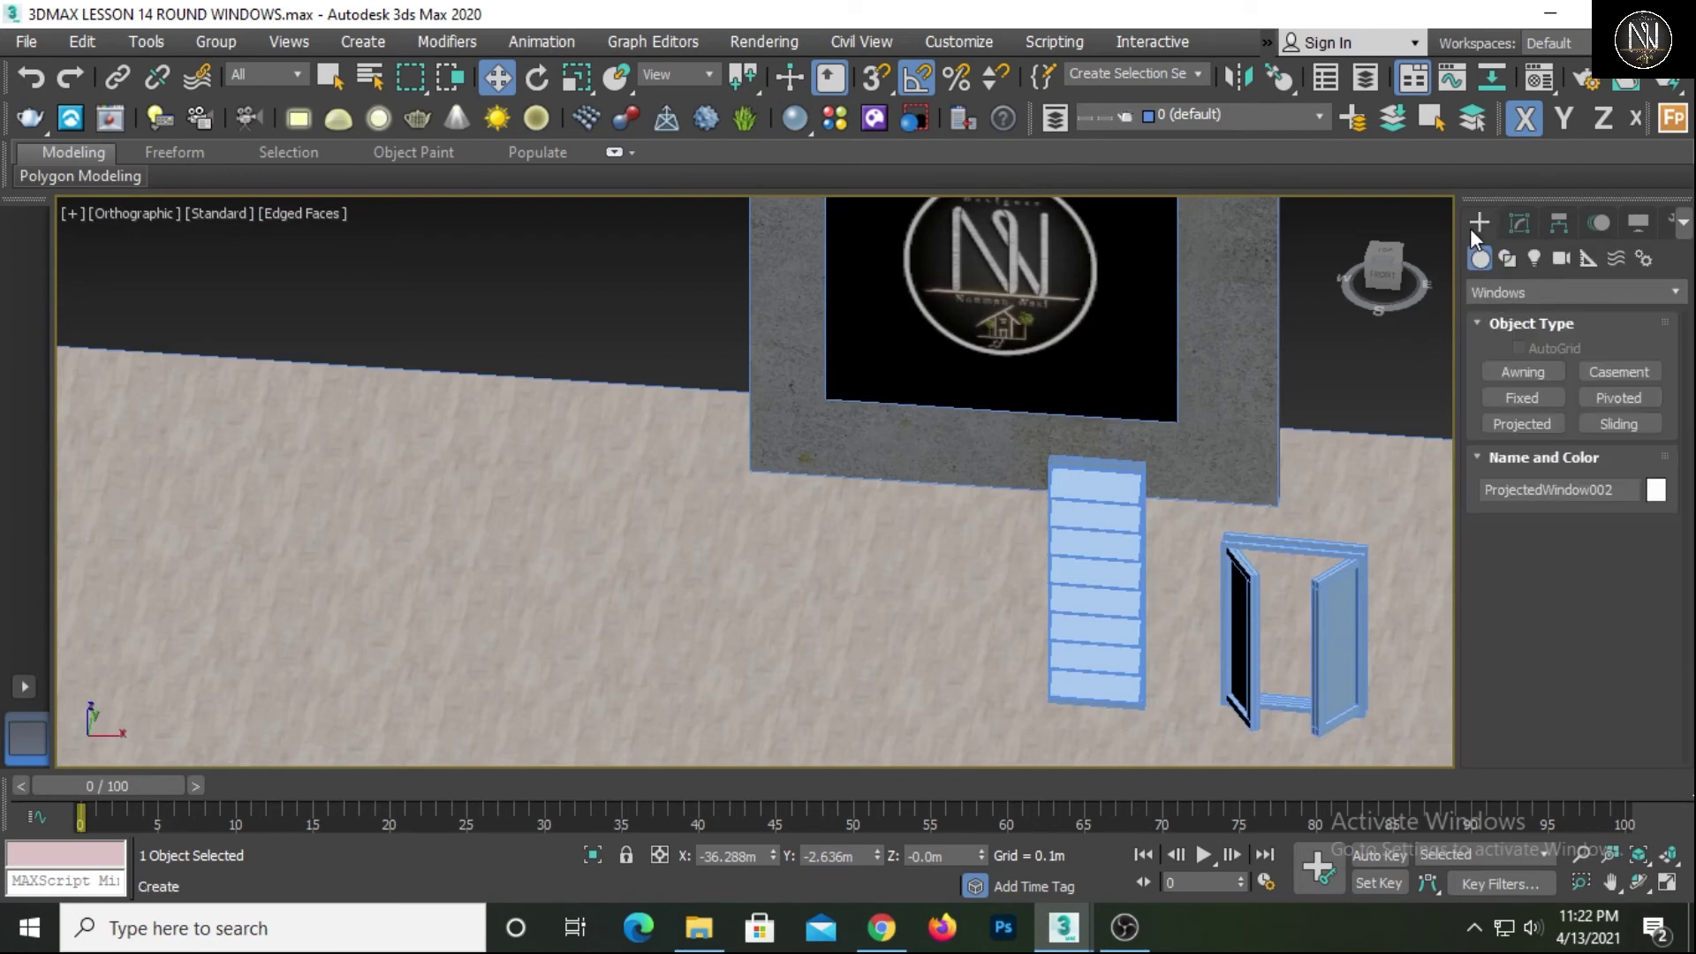
pyautogui.click(1619, 424)
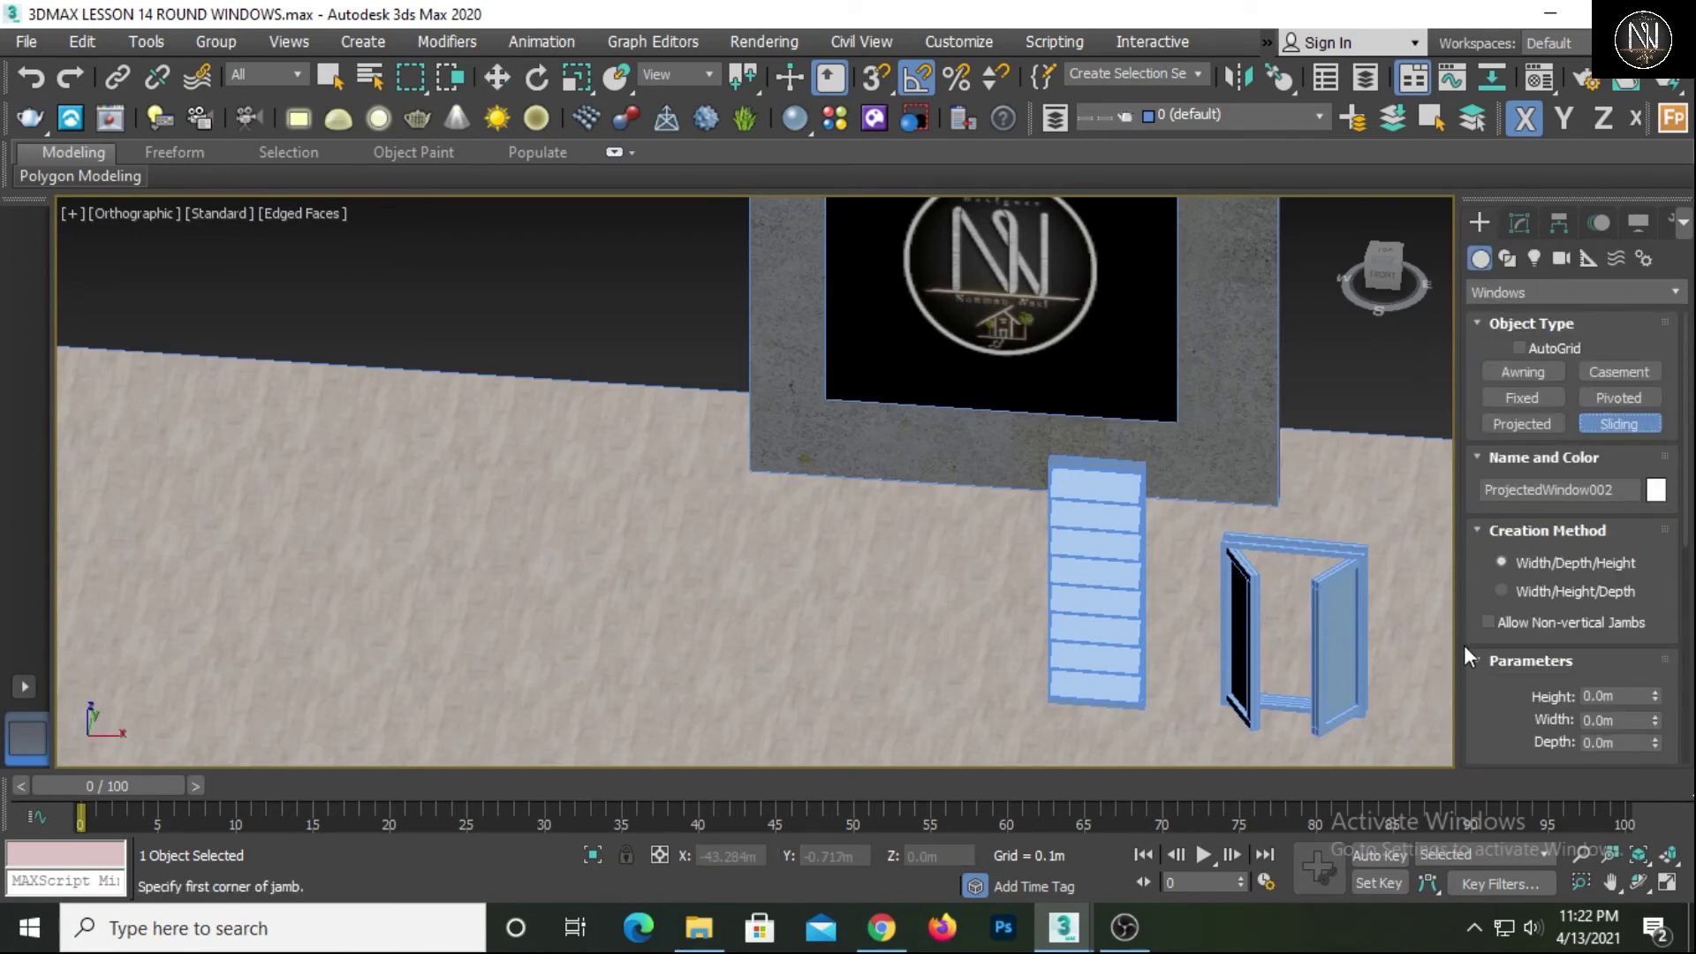
pyautogui.scroll(3, 922, 642)
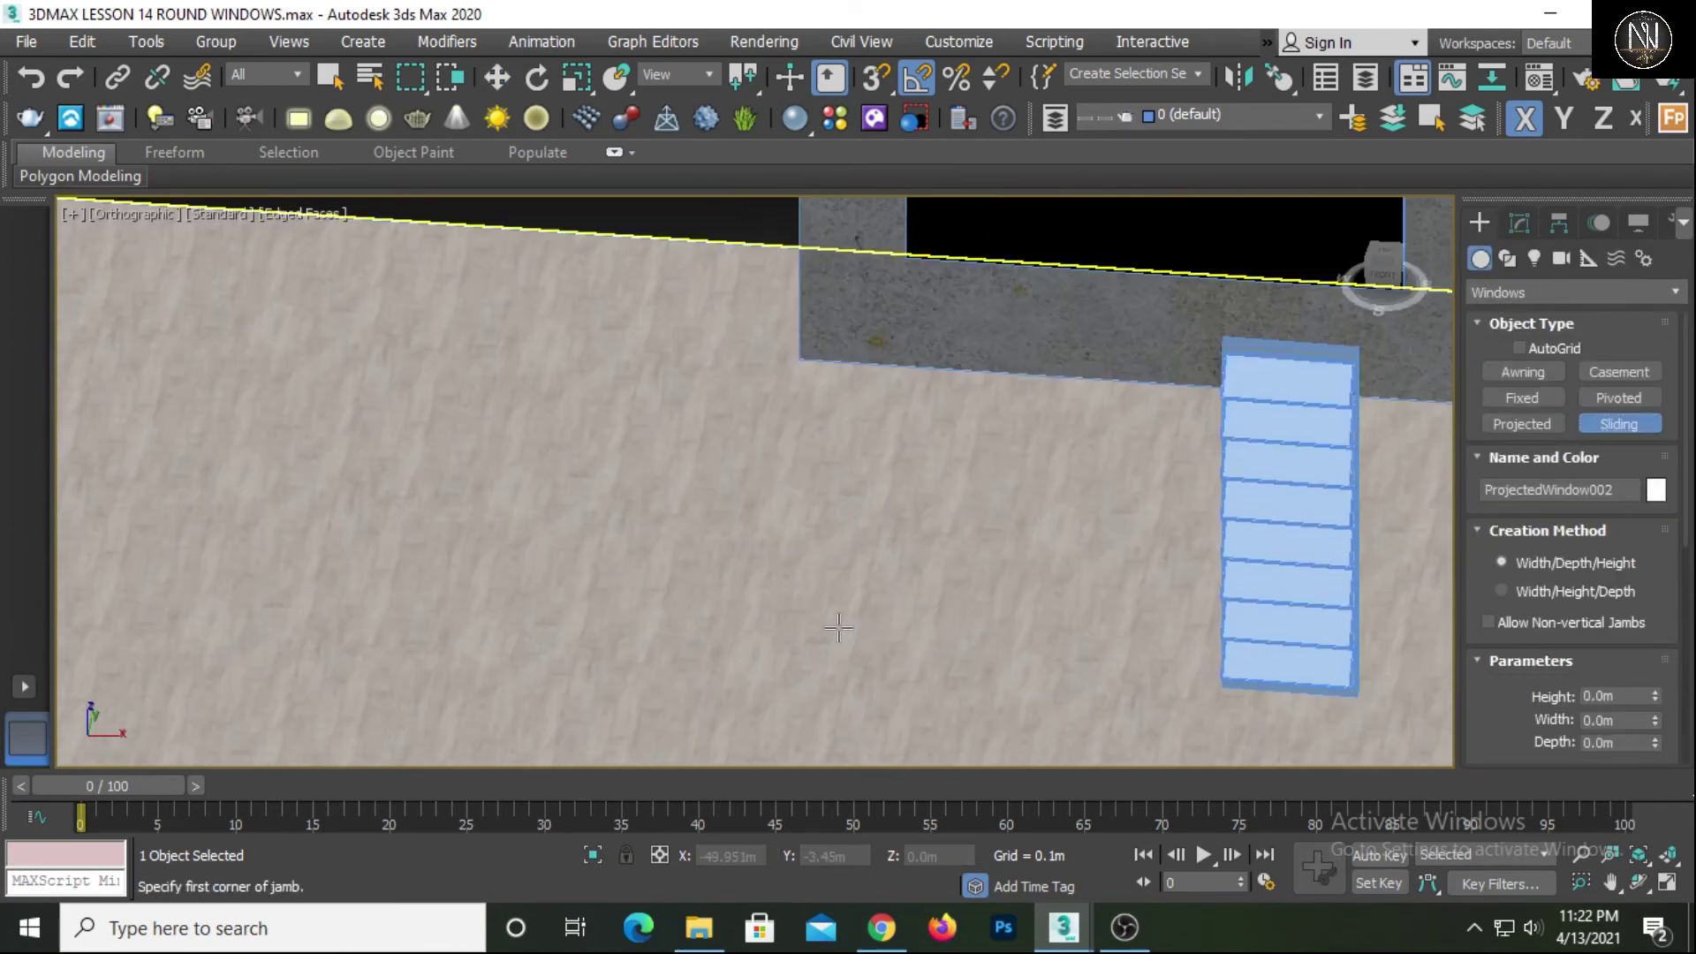
pyautogui.scroll(-3, 897, 629)
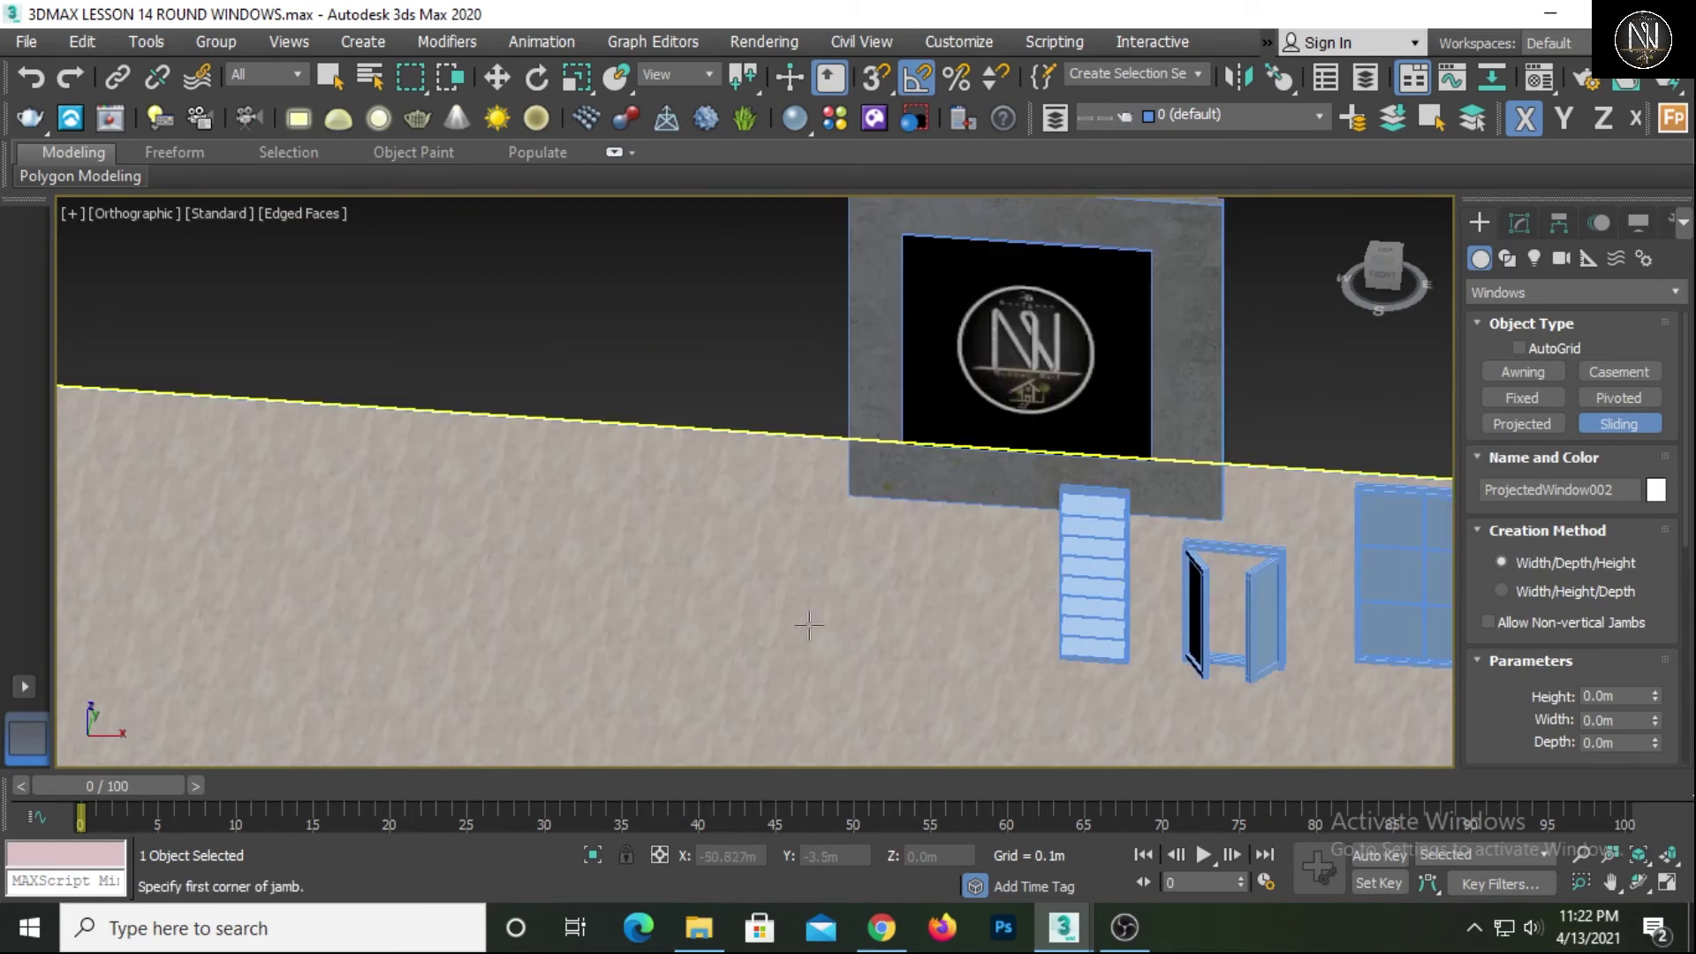
pyautogui.moveTo(808, 626); pyautogui.dragTo(985, 629)
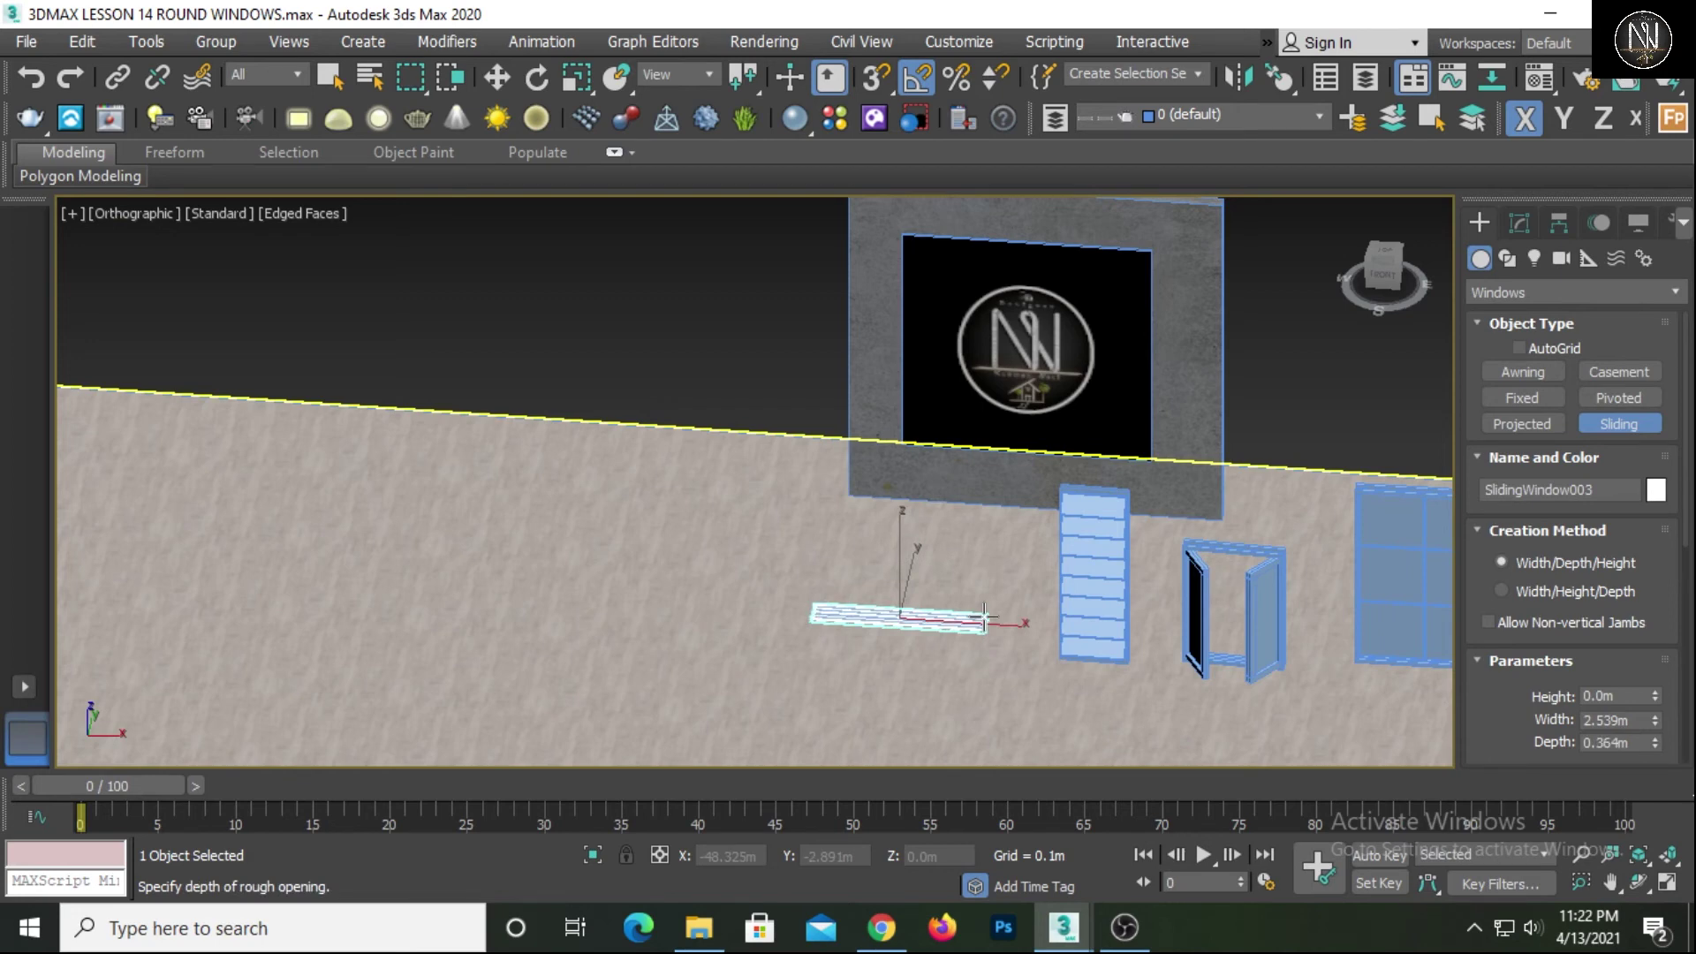
pyautogui.click(984, 617)
pyautogui.click(942, 439)
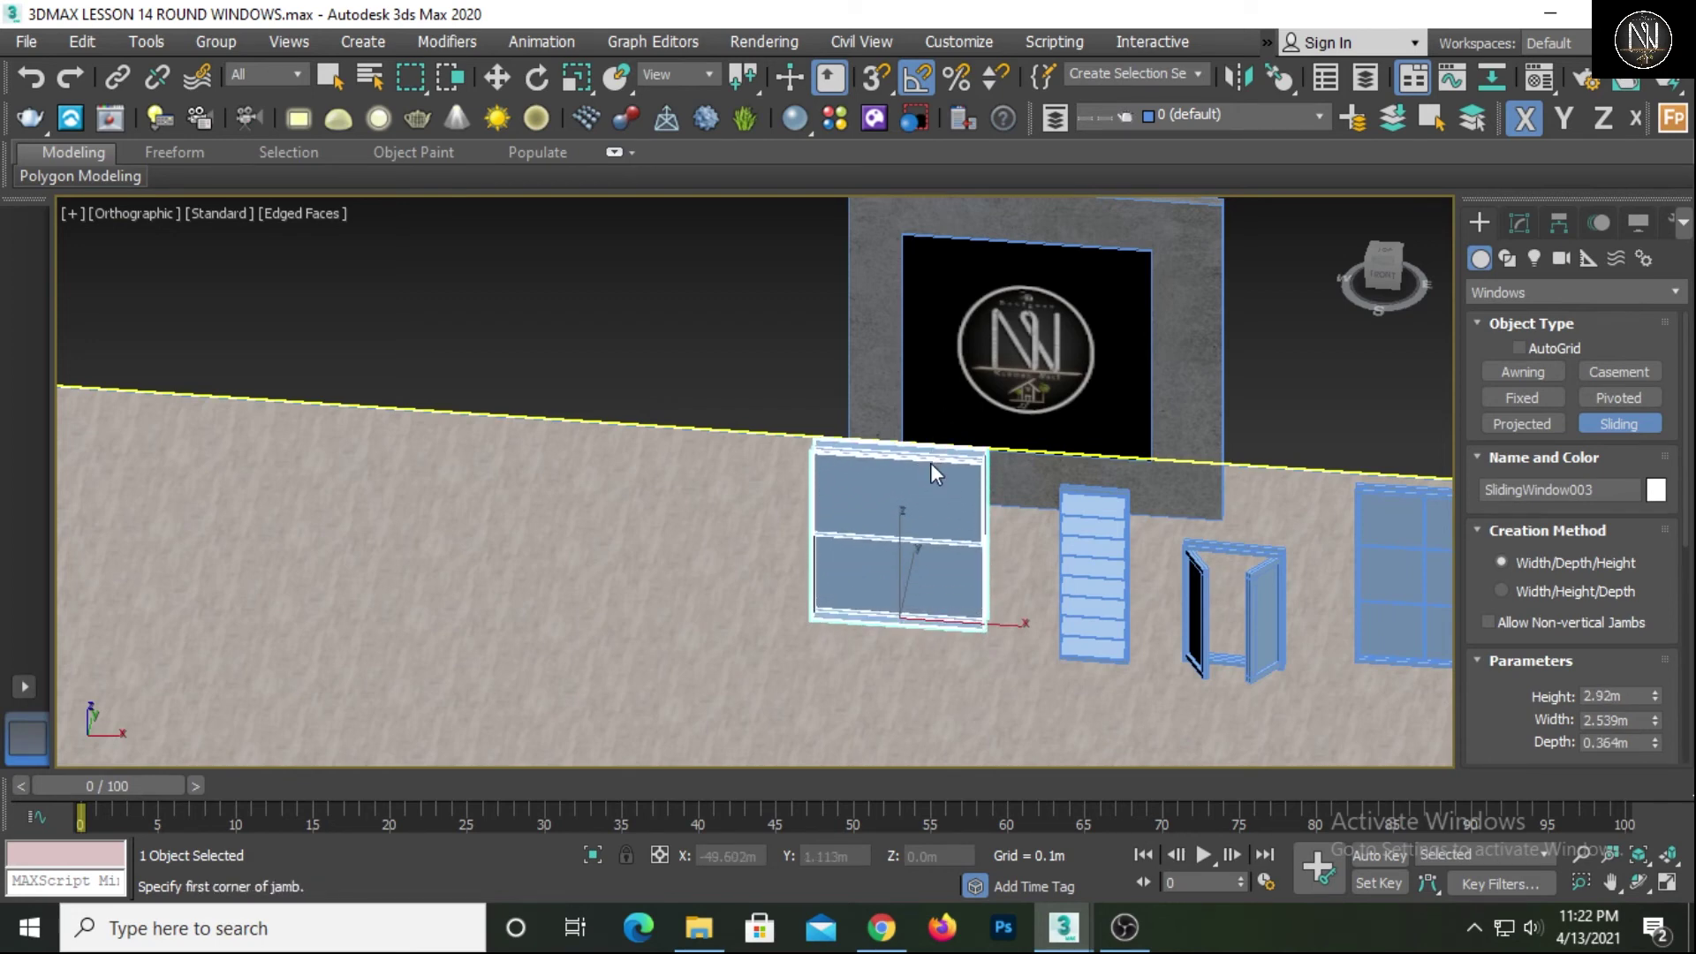
pyautogui.press('w')
# Open the new sliding window's sash to 48%
pyautogui.scroll(2, 909, 517)
pyautogui.click(1521, 226)
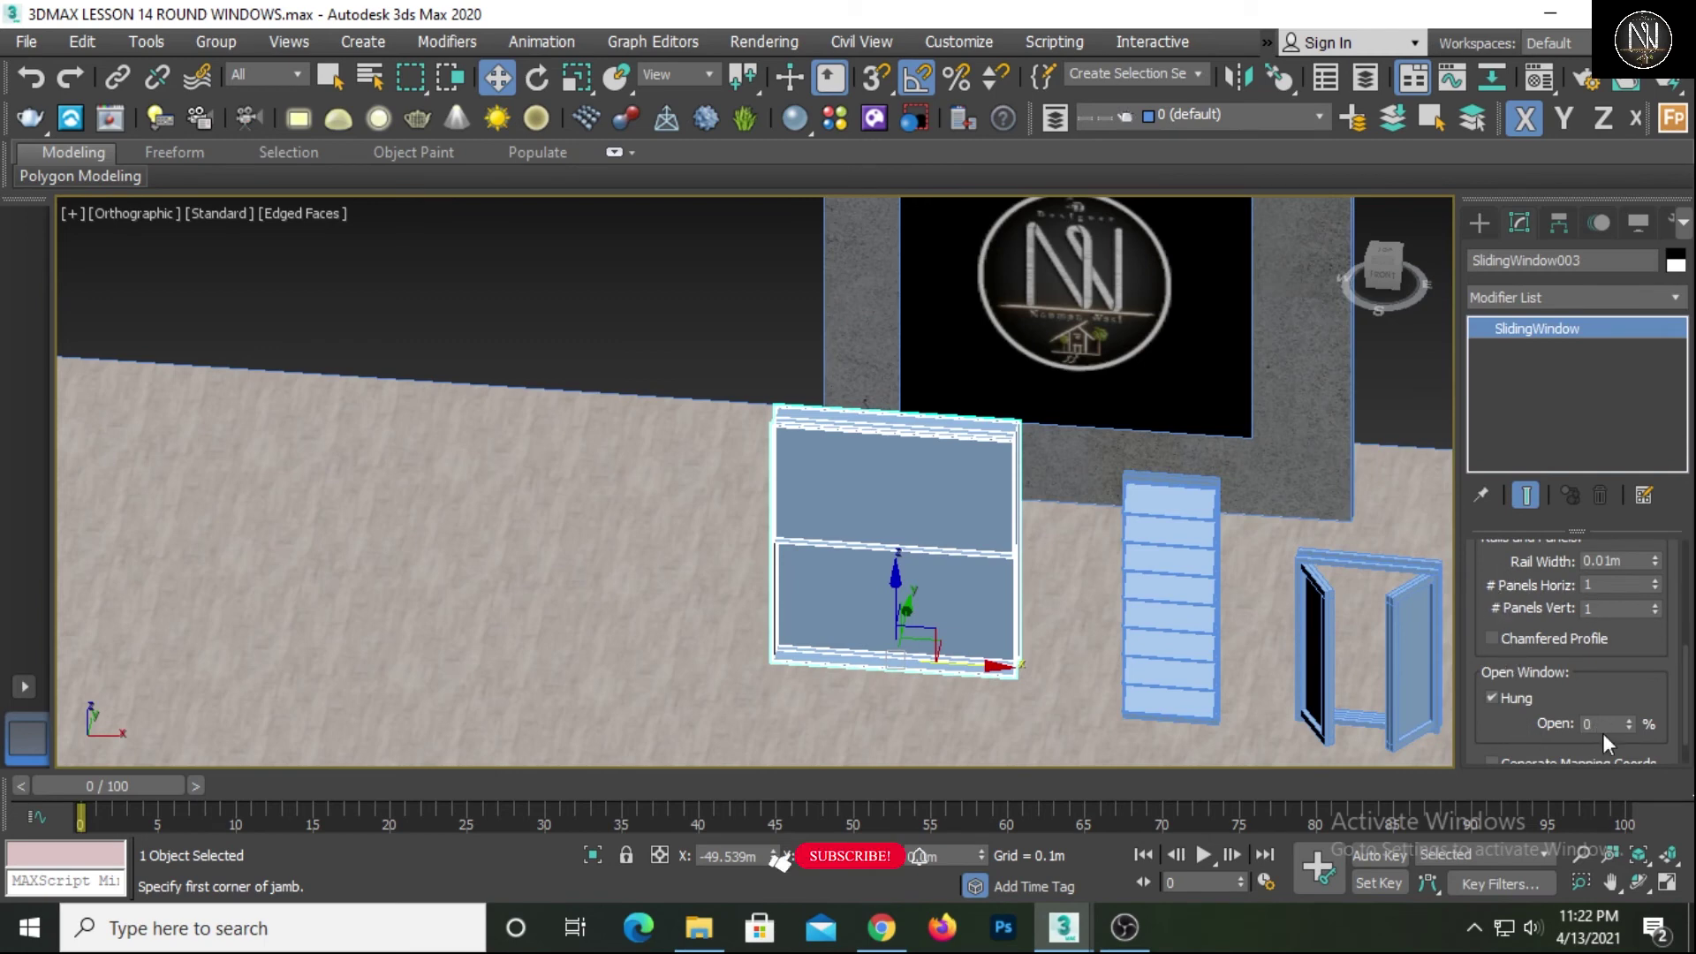
pyautogui.moveTo(1629, 721); pyautogui.dragTo(1639, 657)
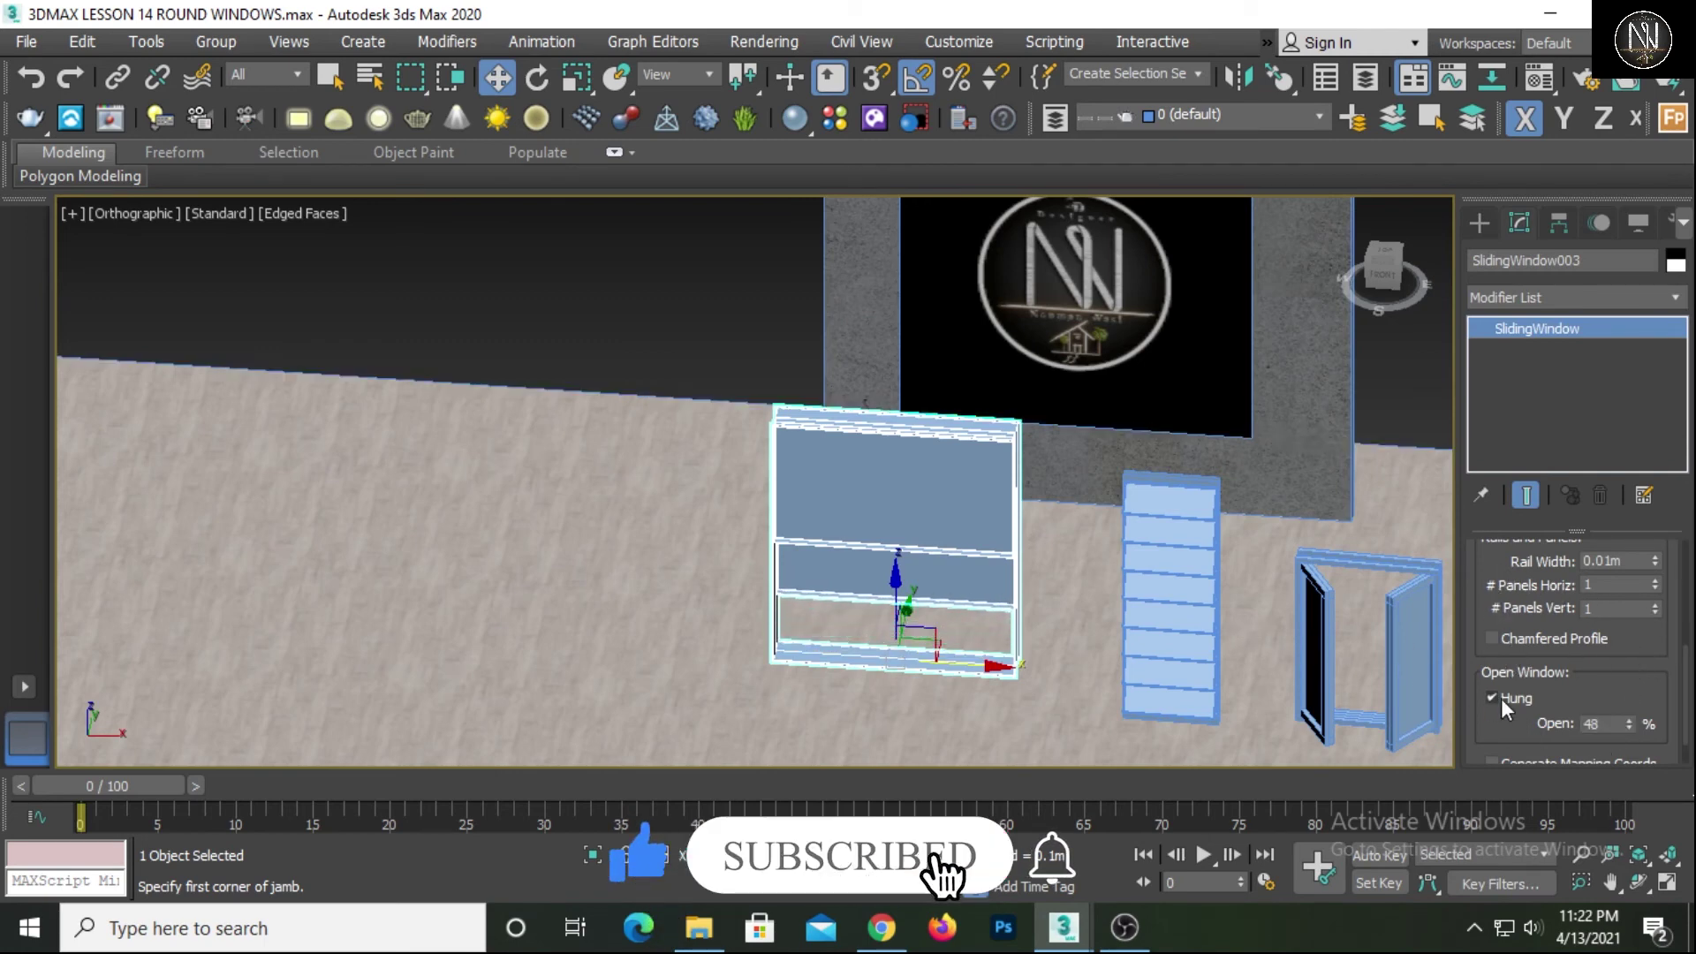
# Turn off the Hung option on the sliding window so its sash slides sideways
pyautogui.moveTo(1487, 729); pyautogui.dragTo(1509, 639)
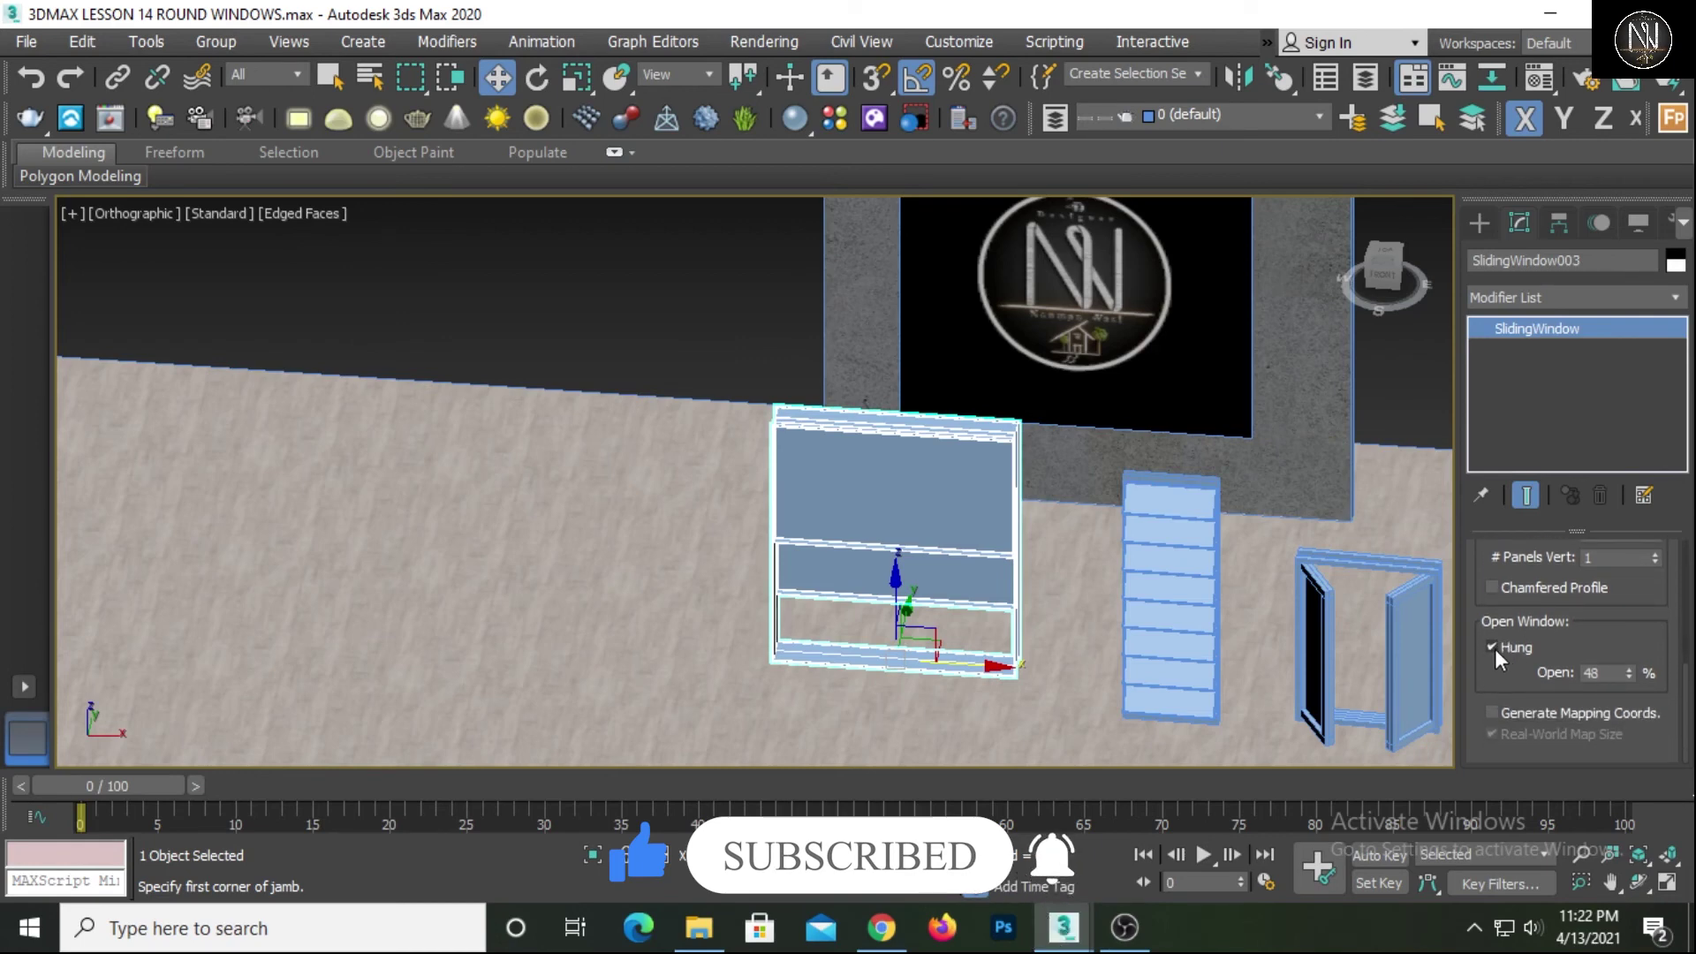
pyautogui.click(1495, 649)
pyautogui.scroll(2, 889, 591)
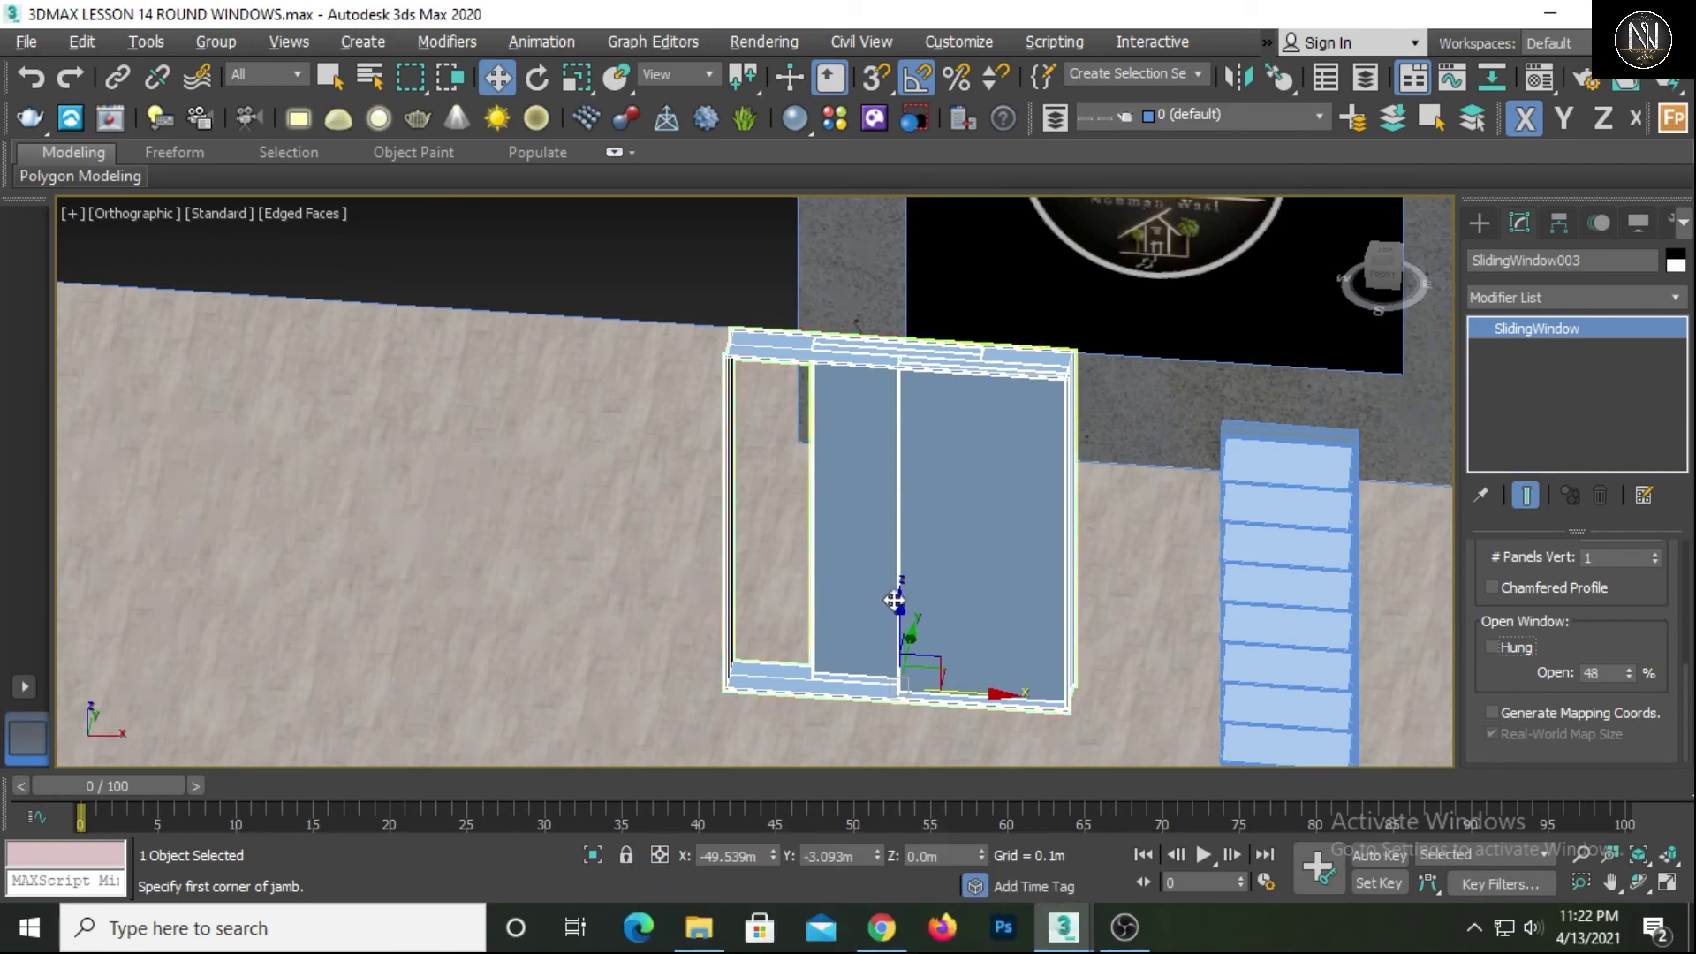
pyautogui.moveTo(898, 598)
pyautogui.keyDown('alt'); pyautogui.mouseDown(button='middle')
pyautogui.moveTo(1058, 569)
pyautogui.moveTo(958, 557)
pyautogui.moveTo(867, 586)
pyautogui.moveTo(959, 587)
pyautogui.moveTo(921, 588)
pyautogui.mouseUp(button='middle'); pyautogui.keyUp('alt')
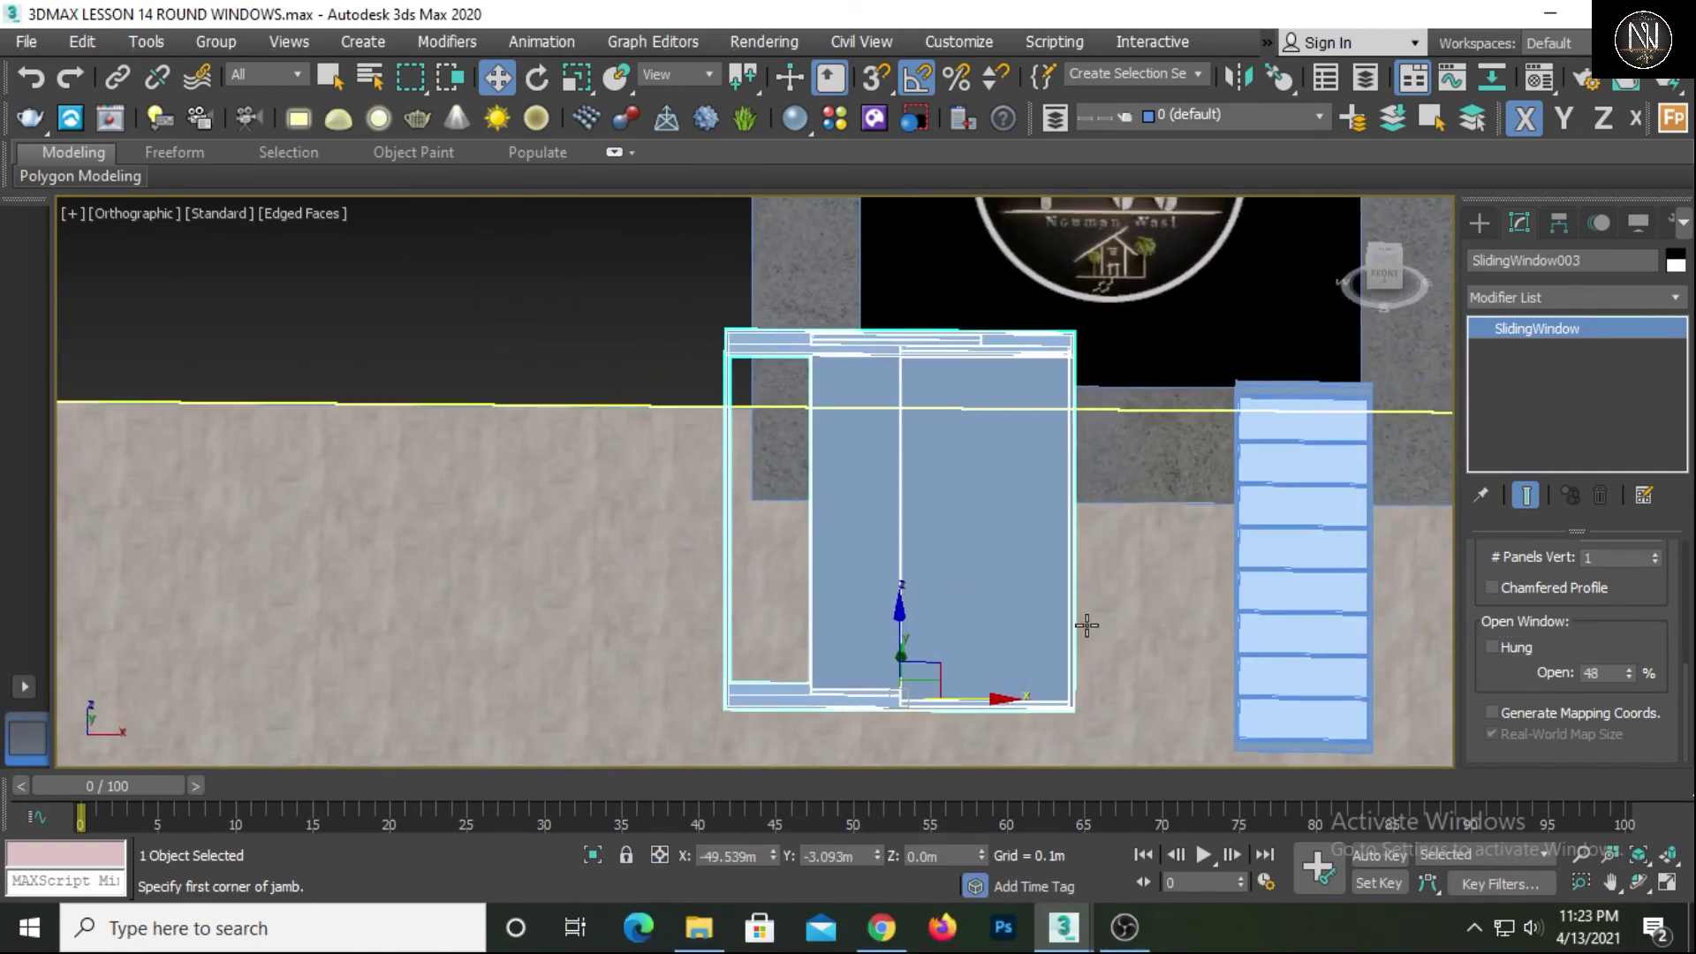
# Set the sliding window's depth to 0.2 m
pyautogui.scroll(3, 1519, 662)
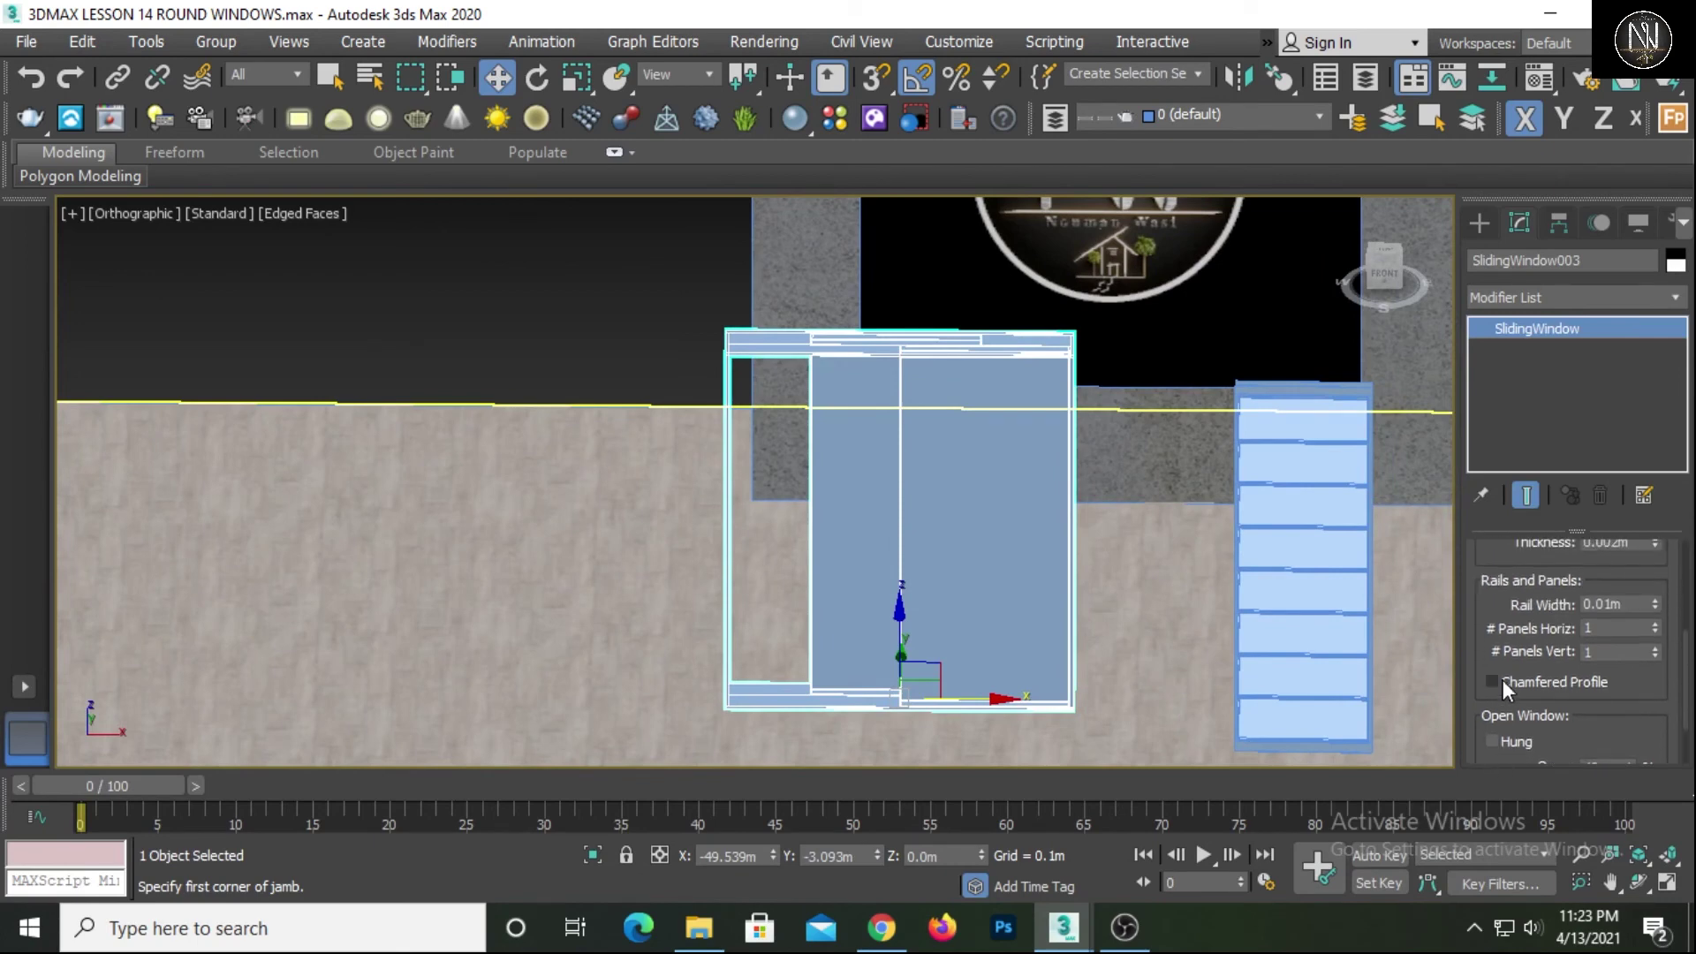
pyautogui.scroll(5, 1509, 627)
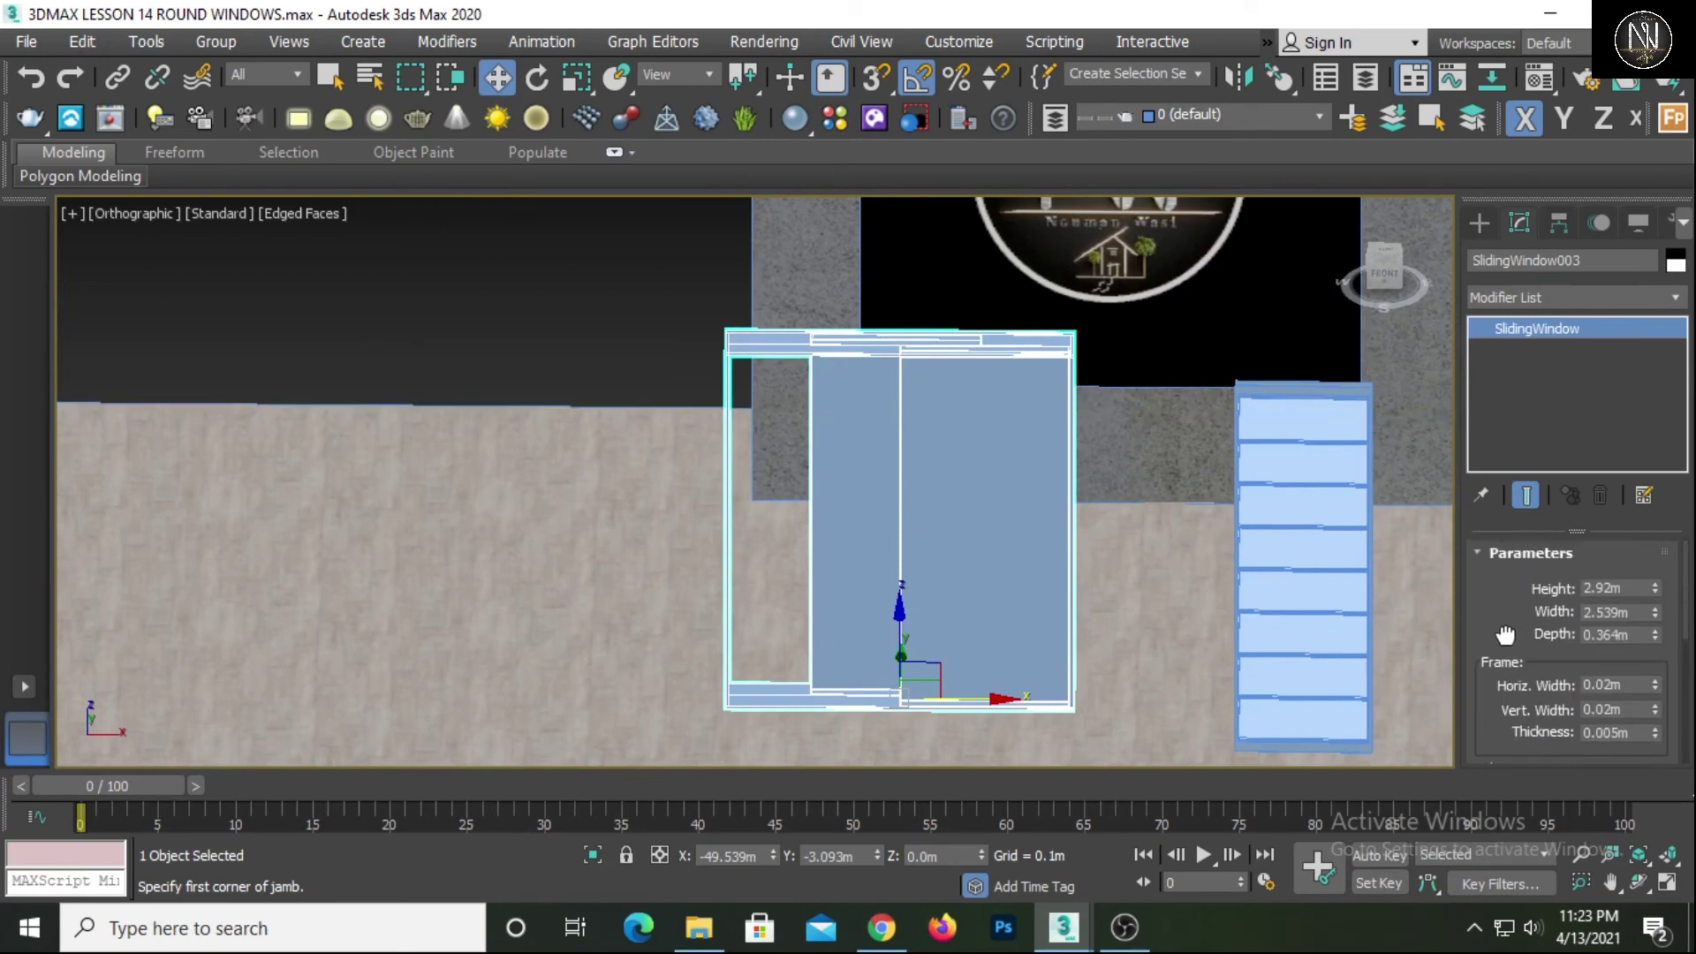
pyautogui.write('0.2')
pyautogui.press('Return')
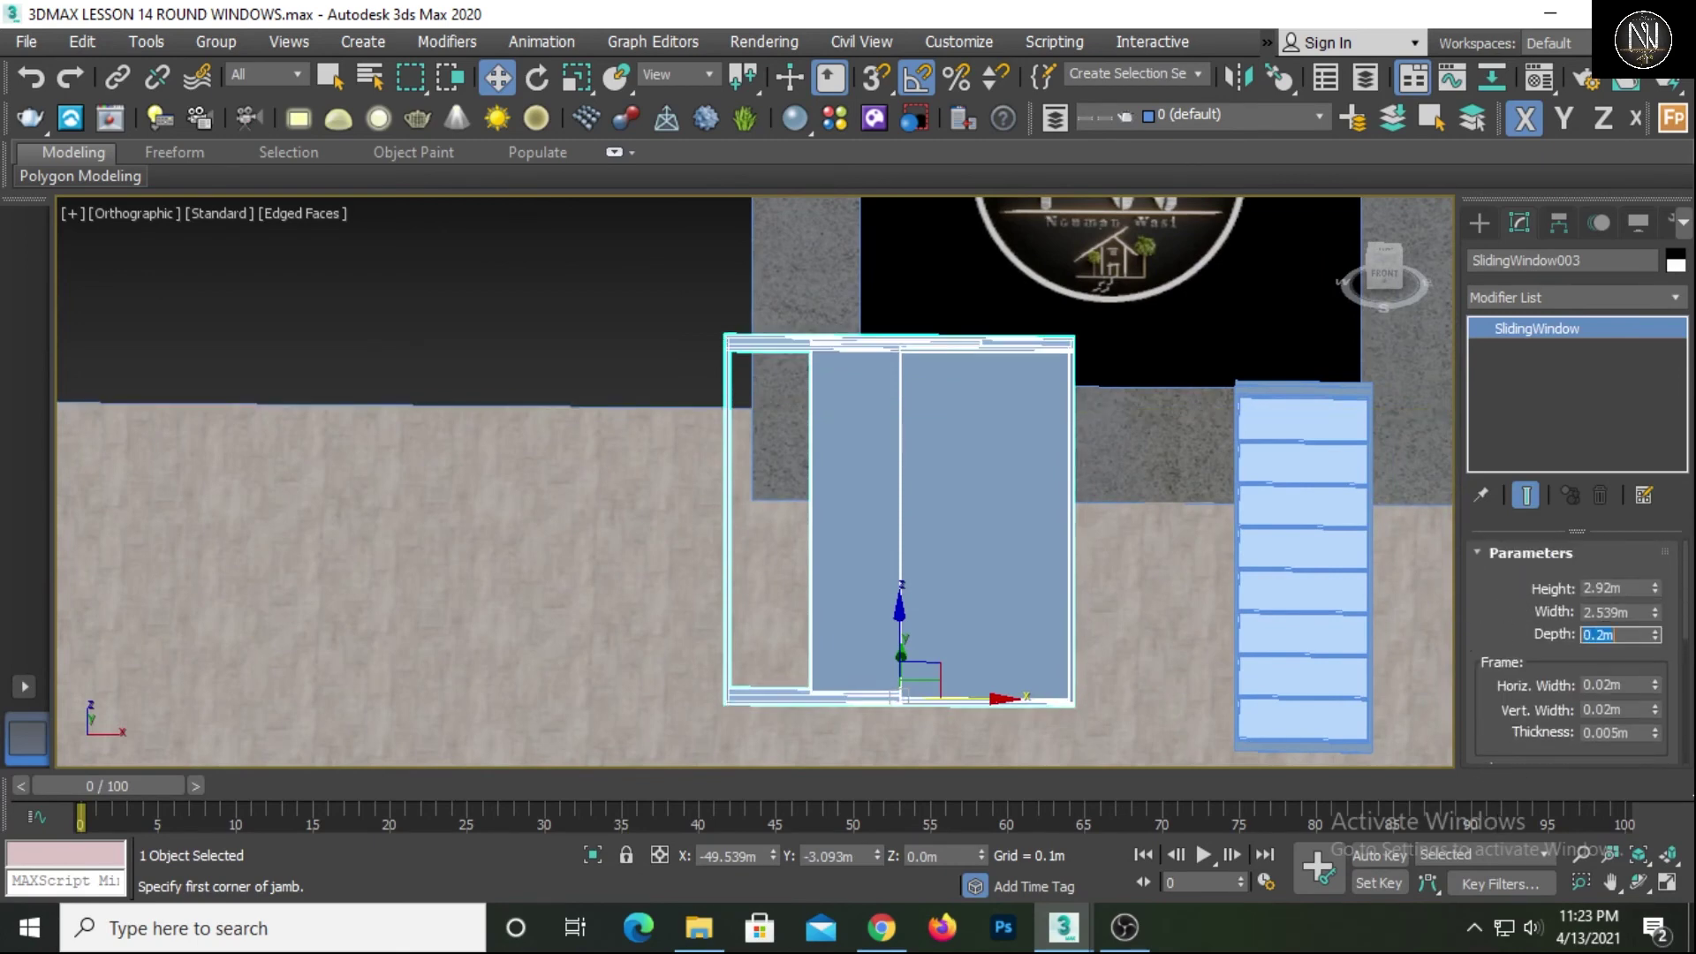
pyautogui.keyDown('alt'); pyautogui.moveTo(1151, 570); pyautogui.dragTo(1067, 575, button='middle'); pyautogui.keyUp('alt')
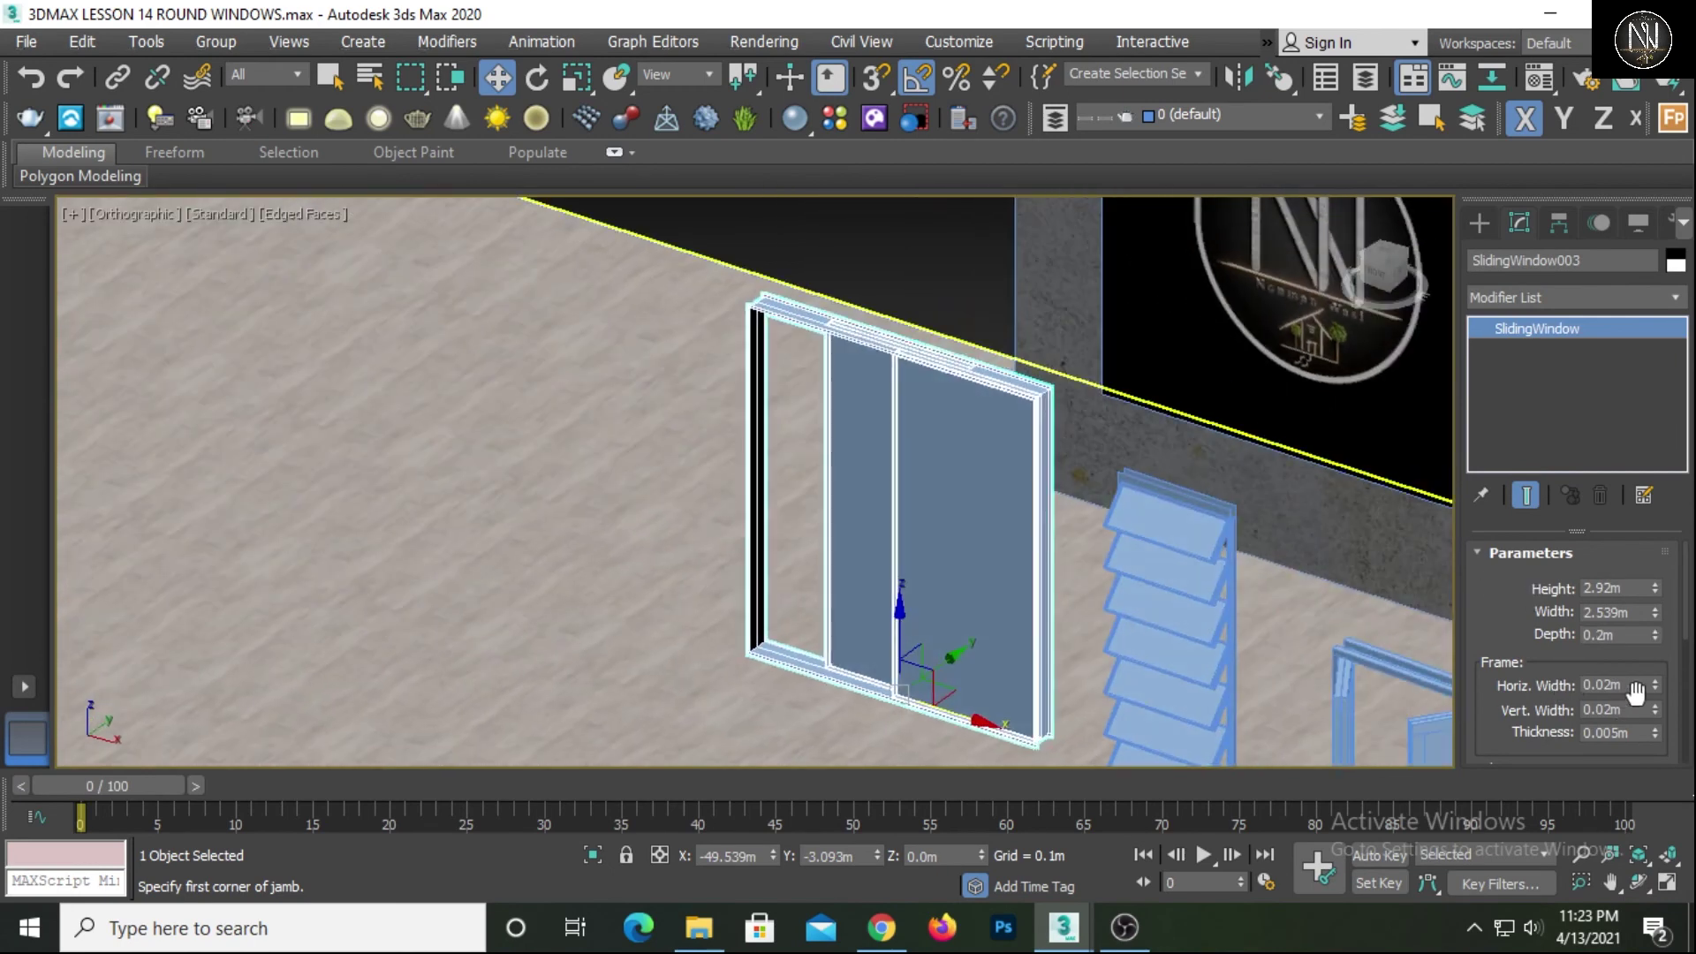
# Divide the sliding window's sashes into 2 horizontal and 2 vertical panels
pyautogui.moveTo(1529, 704); pyautogui.dragTo(1523, 567)
pyautogui.moveTo(1521, 671); pyautogui.dragTo(1523, 607)
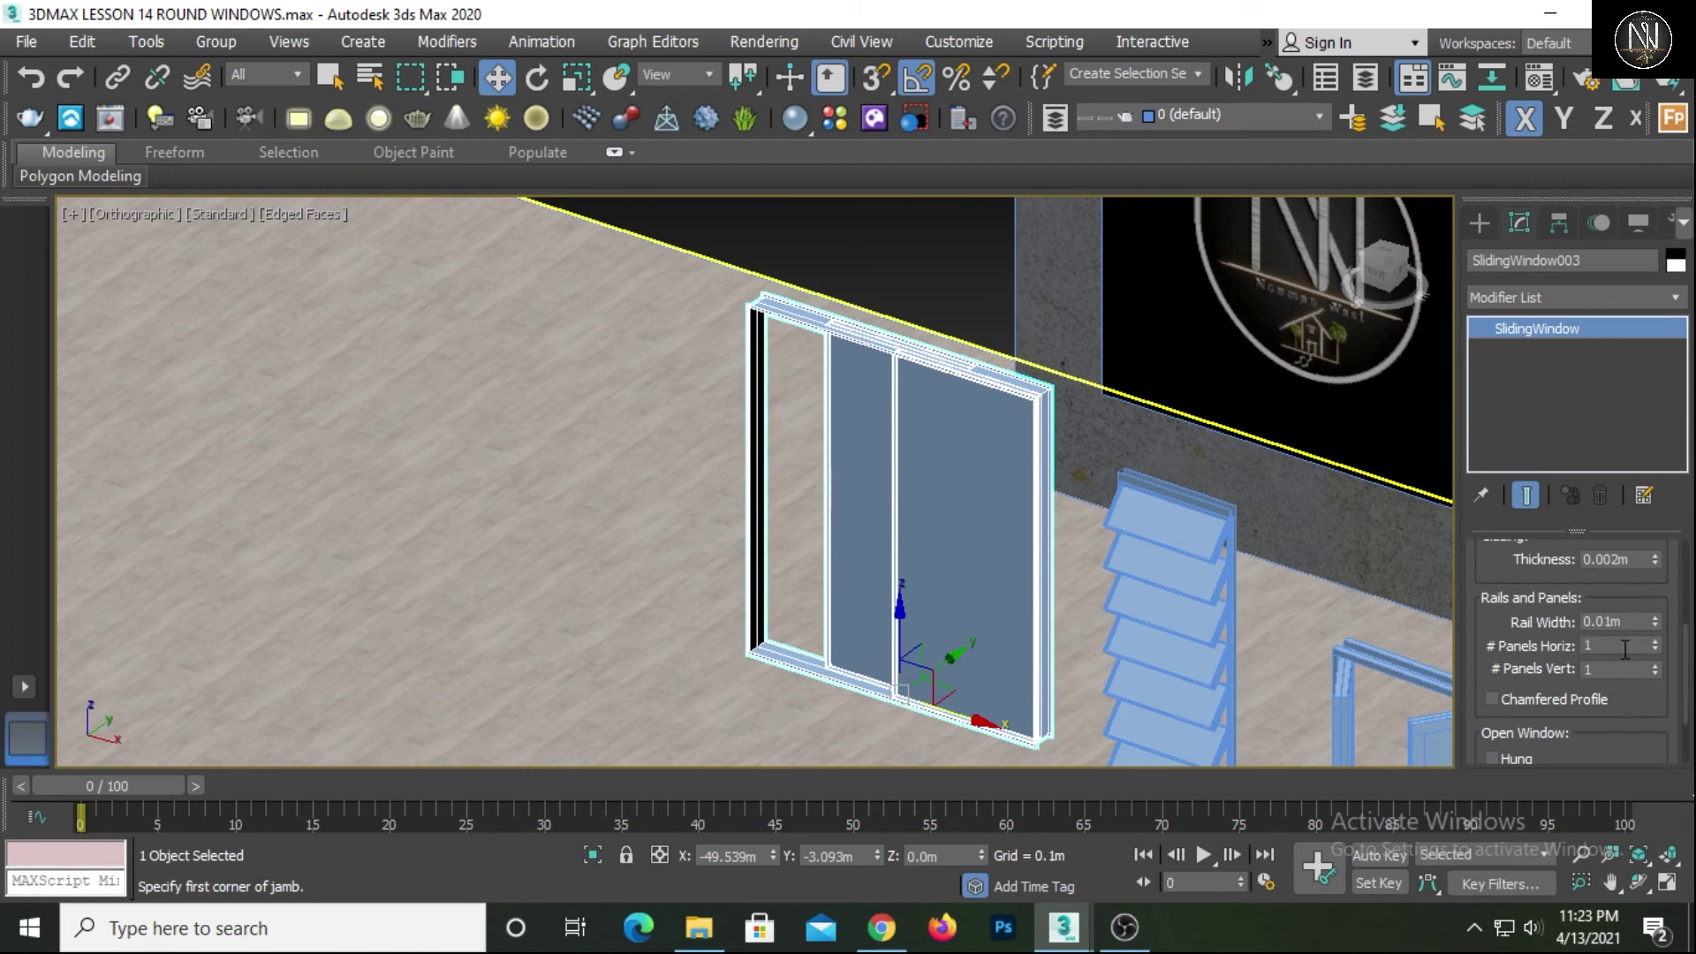
pyautogui.keyDown('alt'); pyautogui.moveTo(1034, 606); pyautogui.dragTo(1036, 513, button='middle'); pyautogui.keyUp('alt')
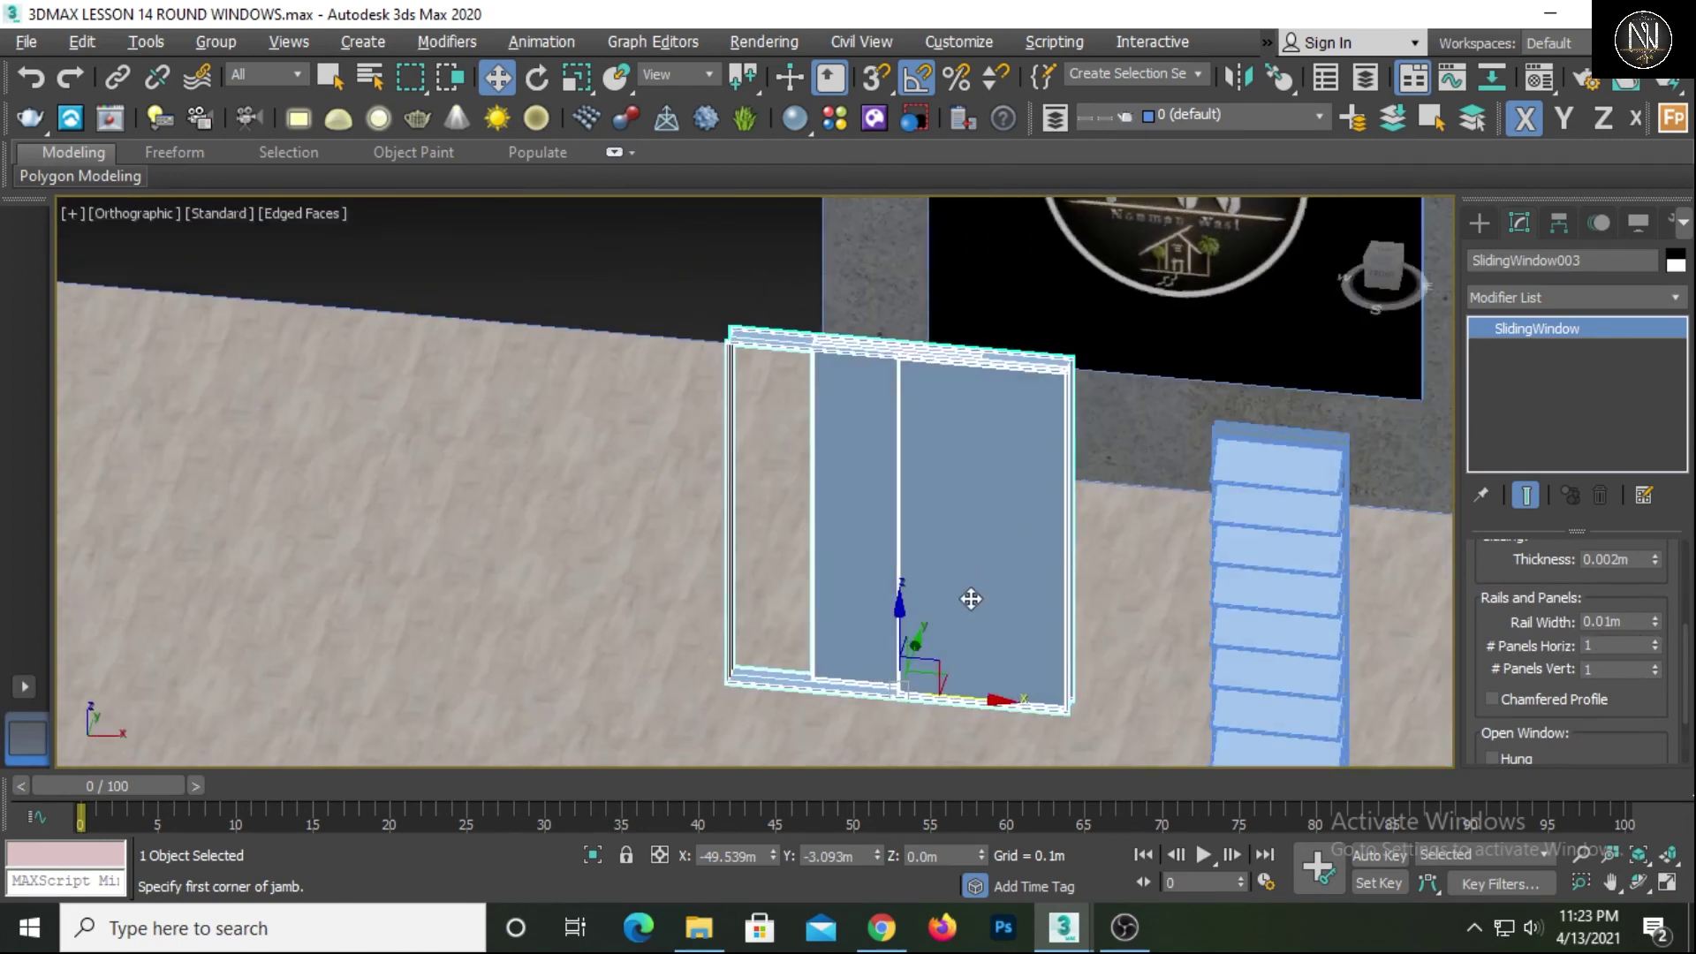
pyautogui.click(1656, 641)
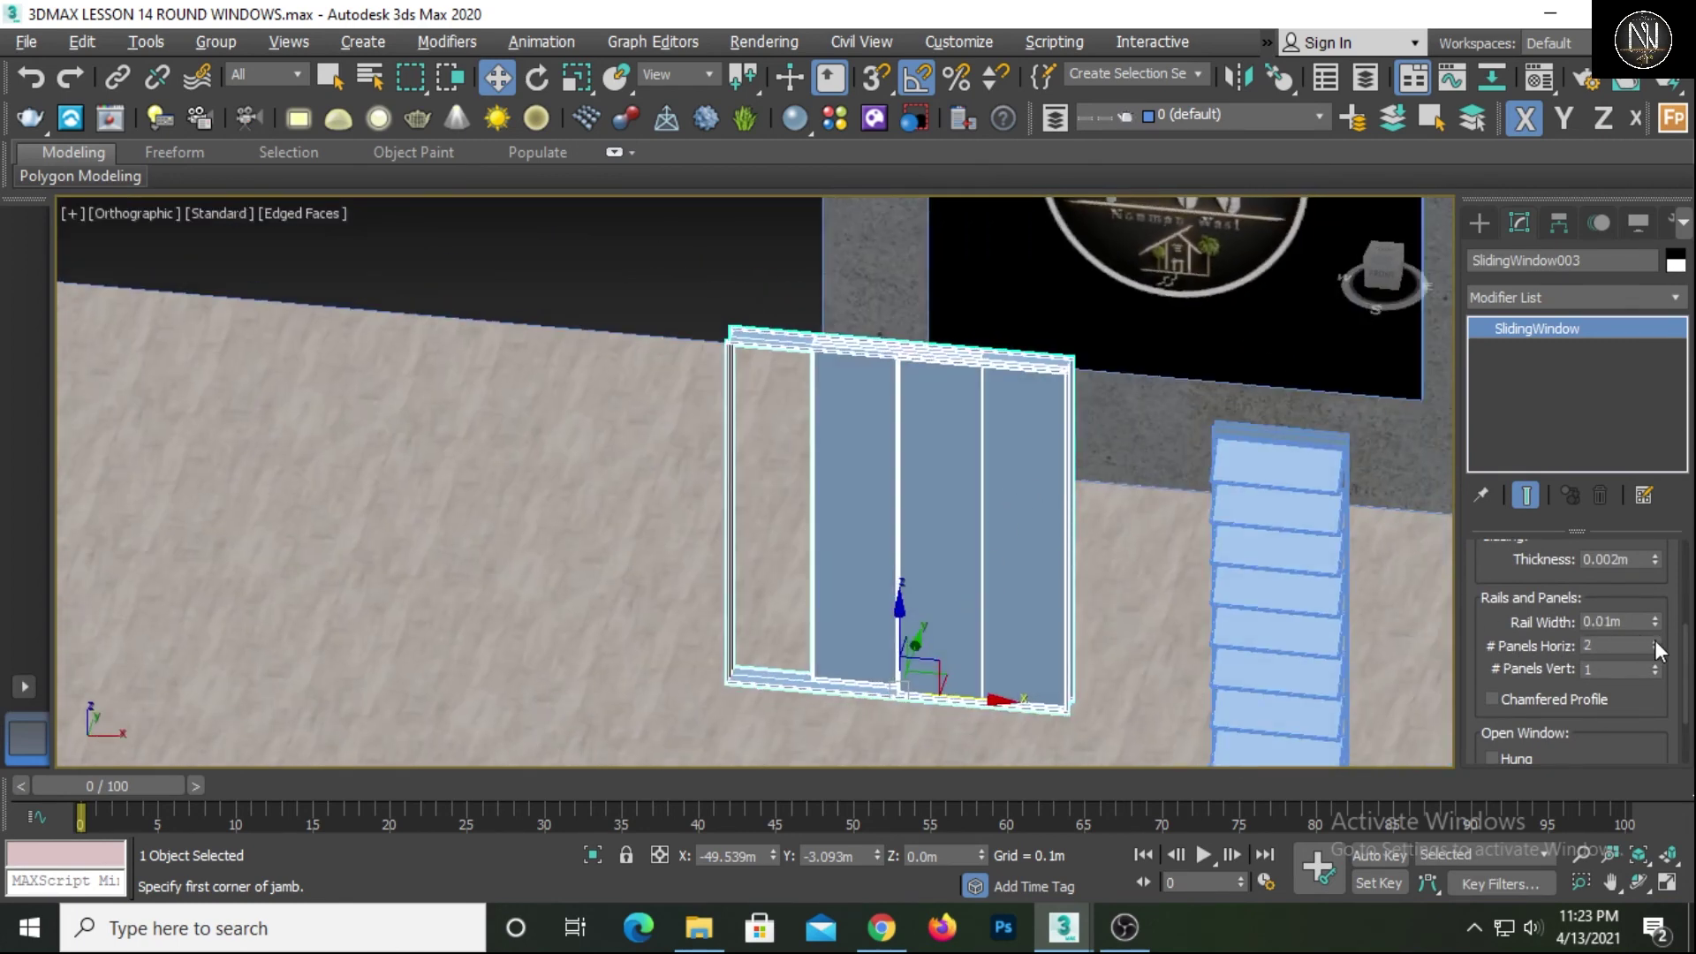
pyautogui.click(1654, 664)
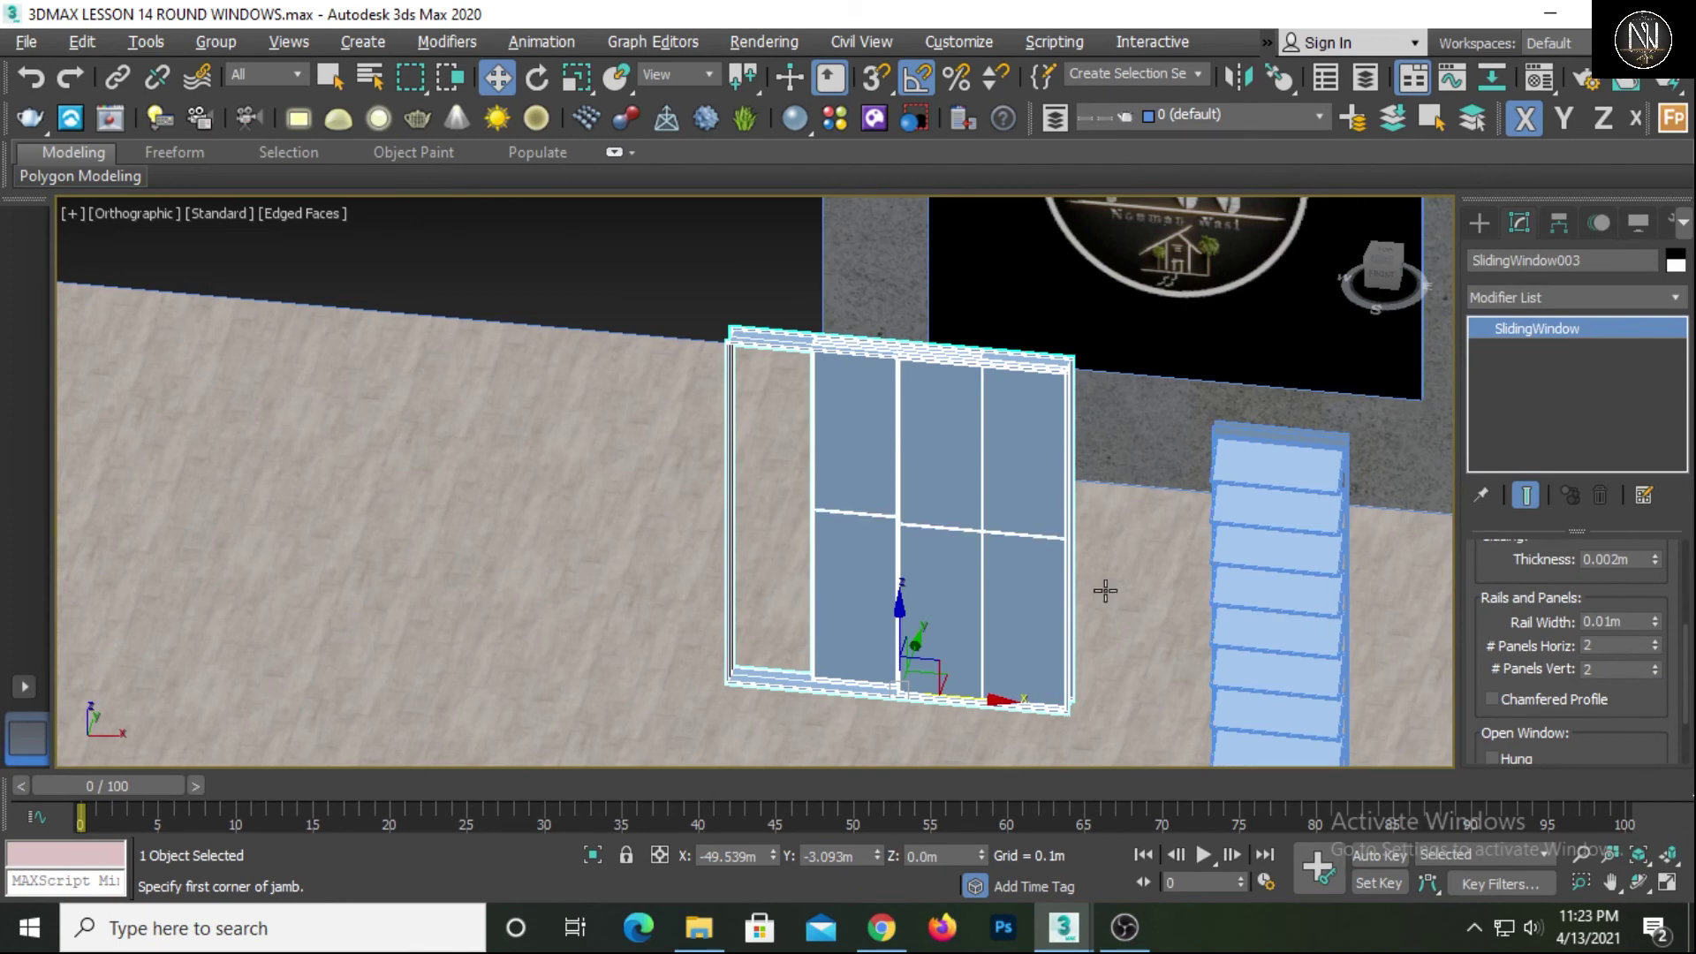
# Set the rail width of the sliding window to 0.02 m
pyautogui.scroll(5, 995, 518)
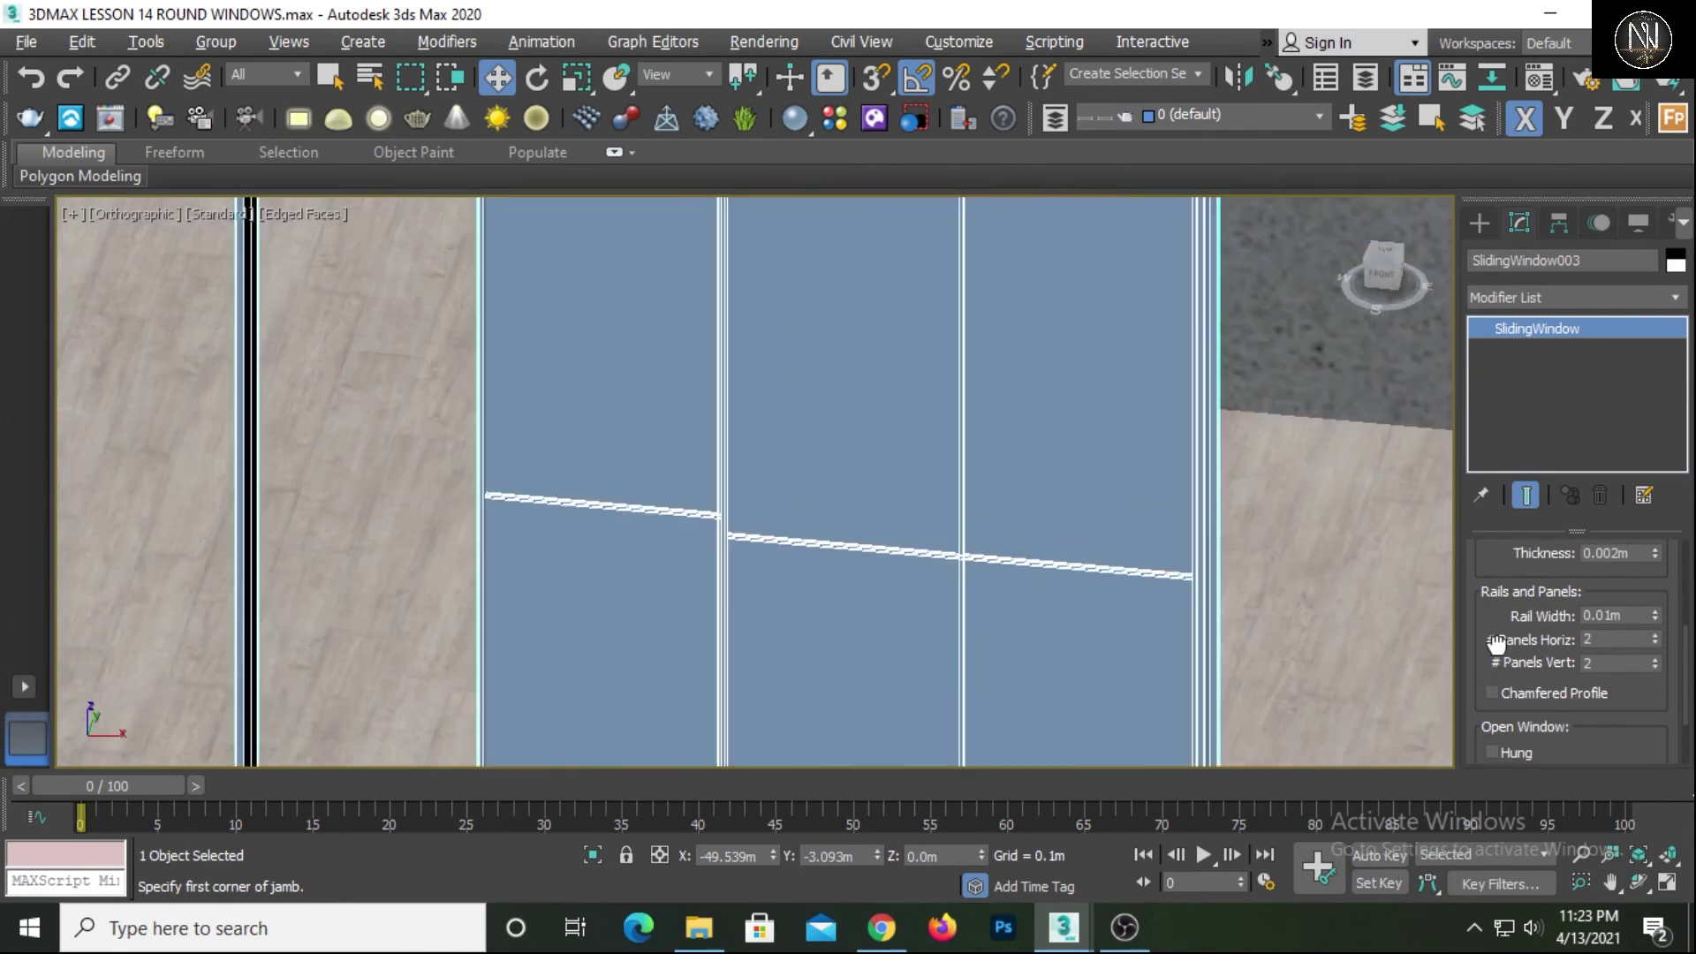
pyautogui.scroll(6, 912, 618)
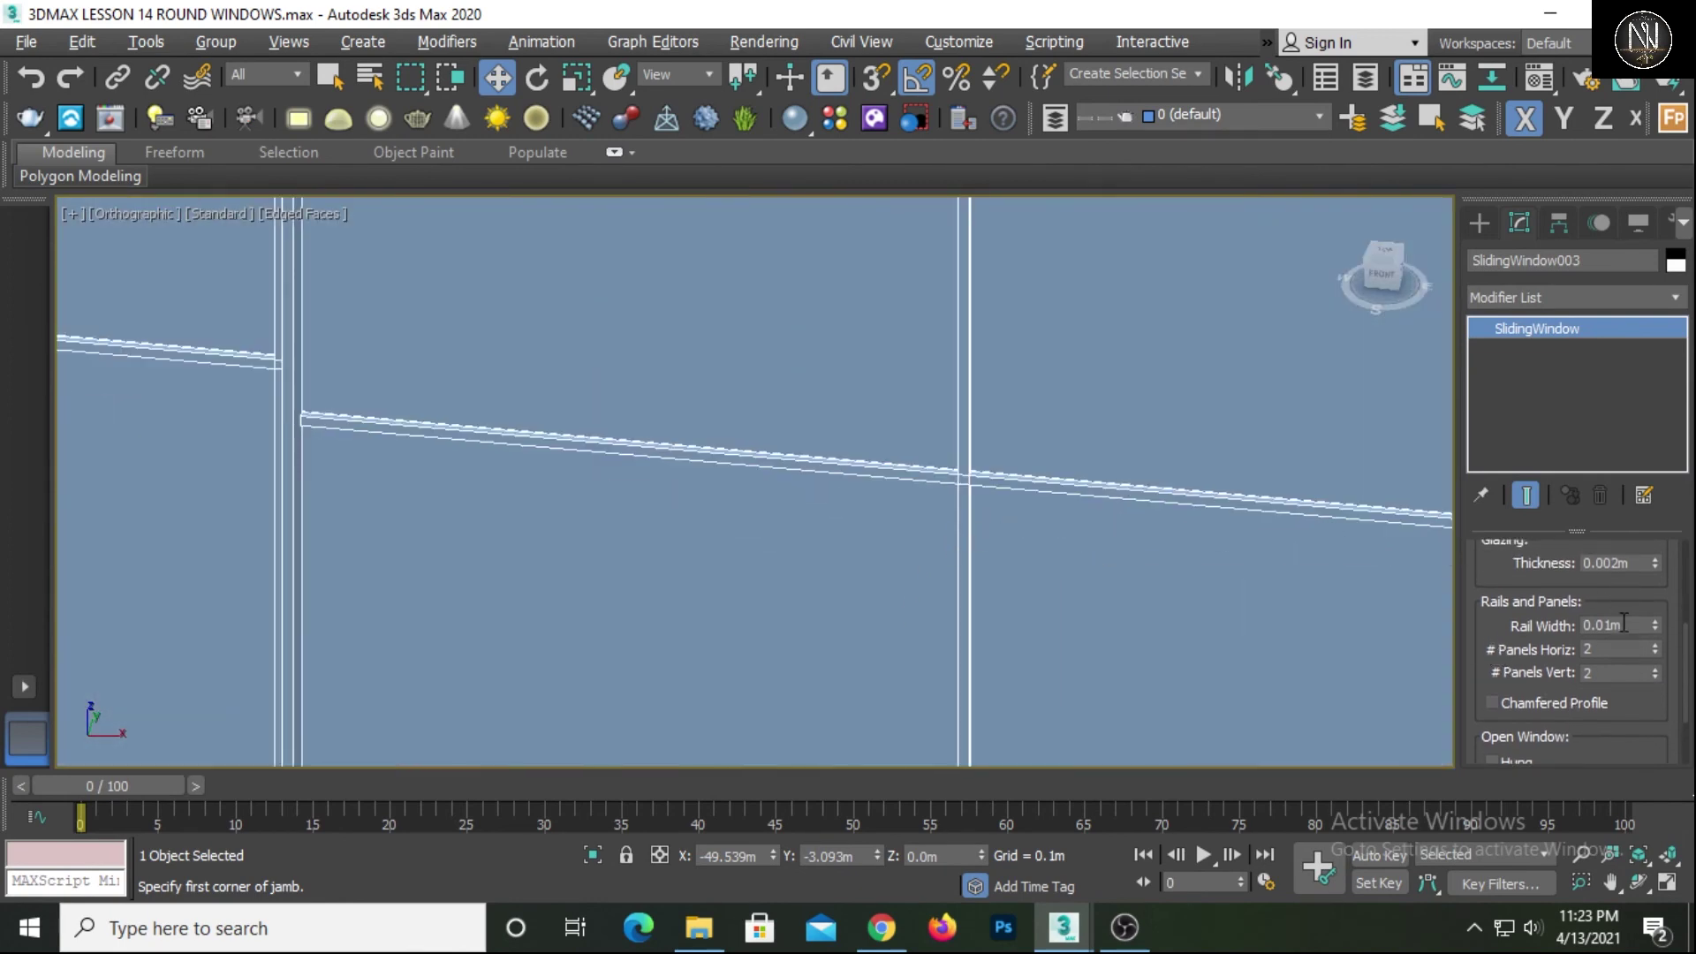
pyautogui.press('Return')
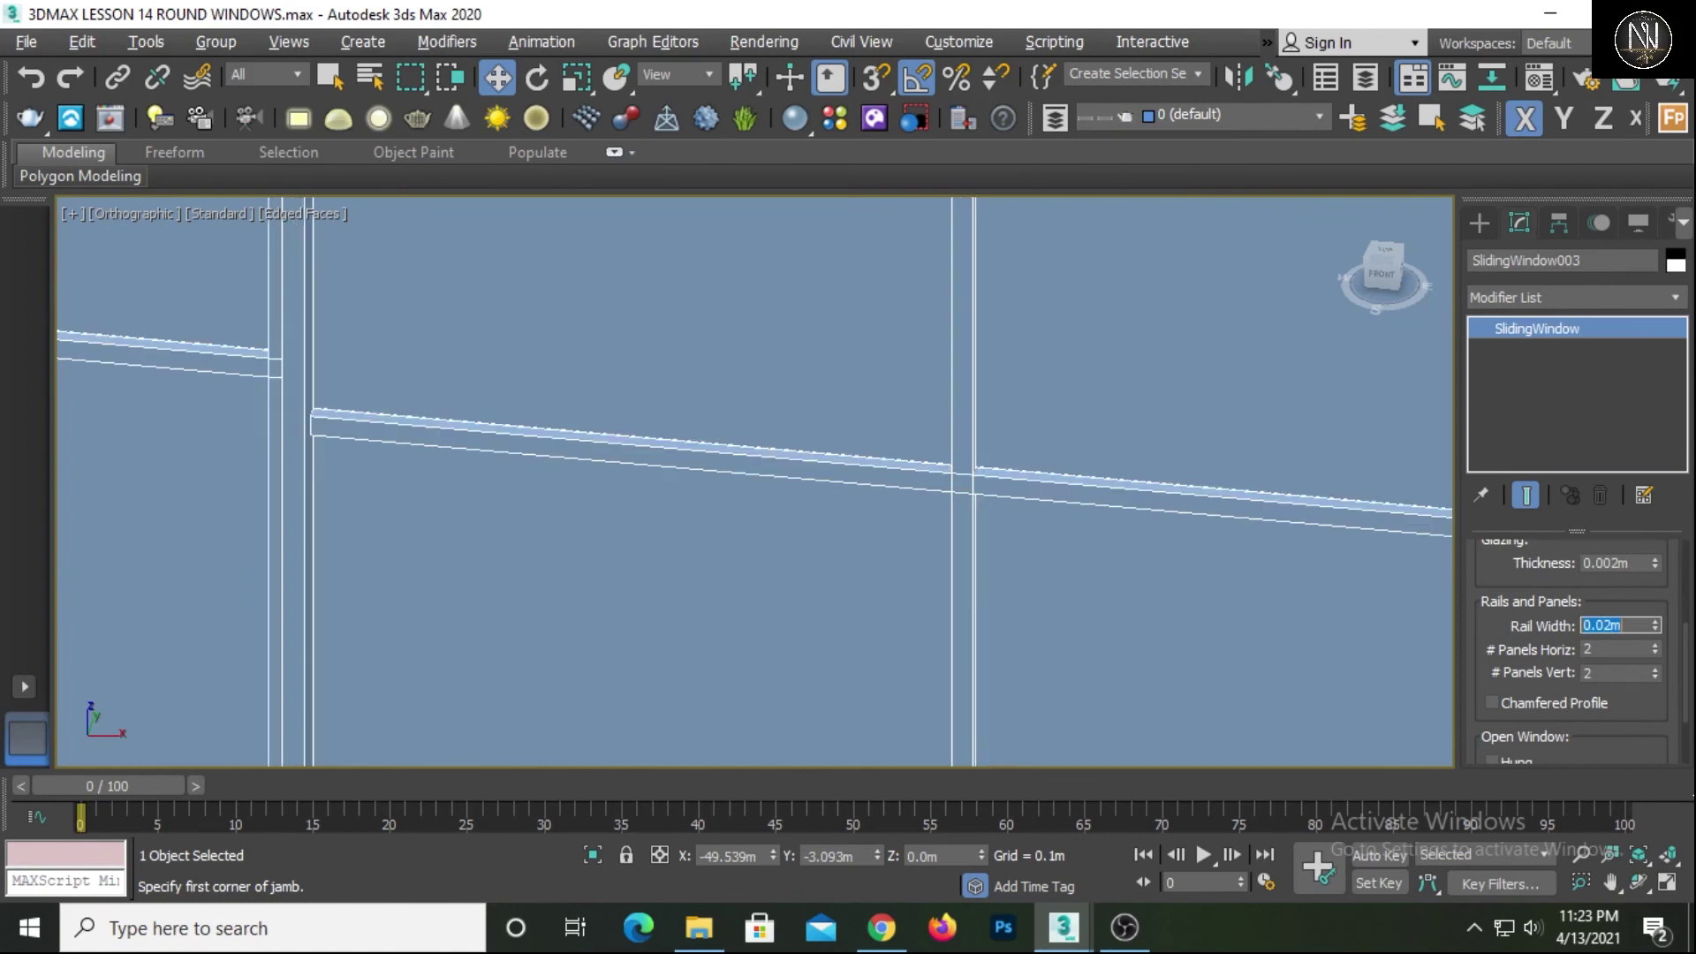
# Move the casement and fixed windows together along X to the free floor on the other side of the sliding window
pyautogui.scroll(-10, 992, 553)
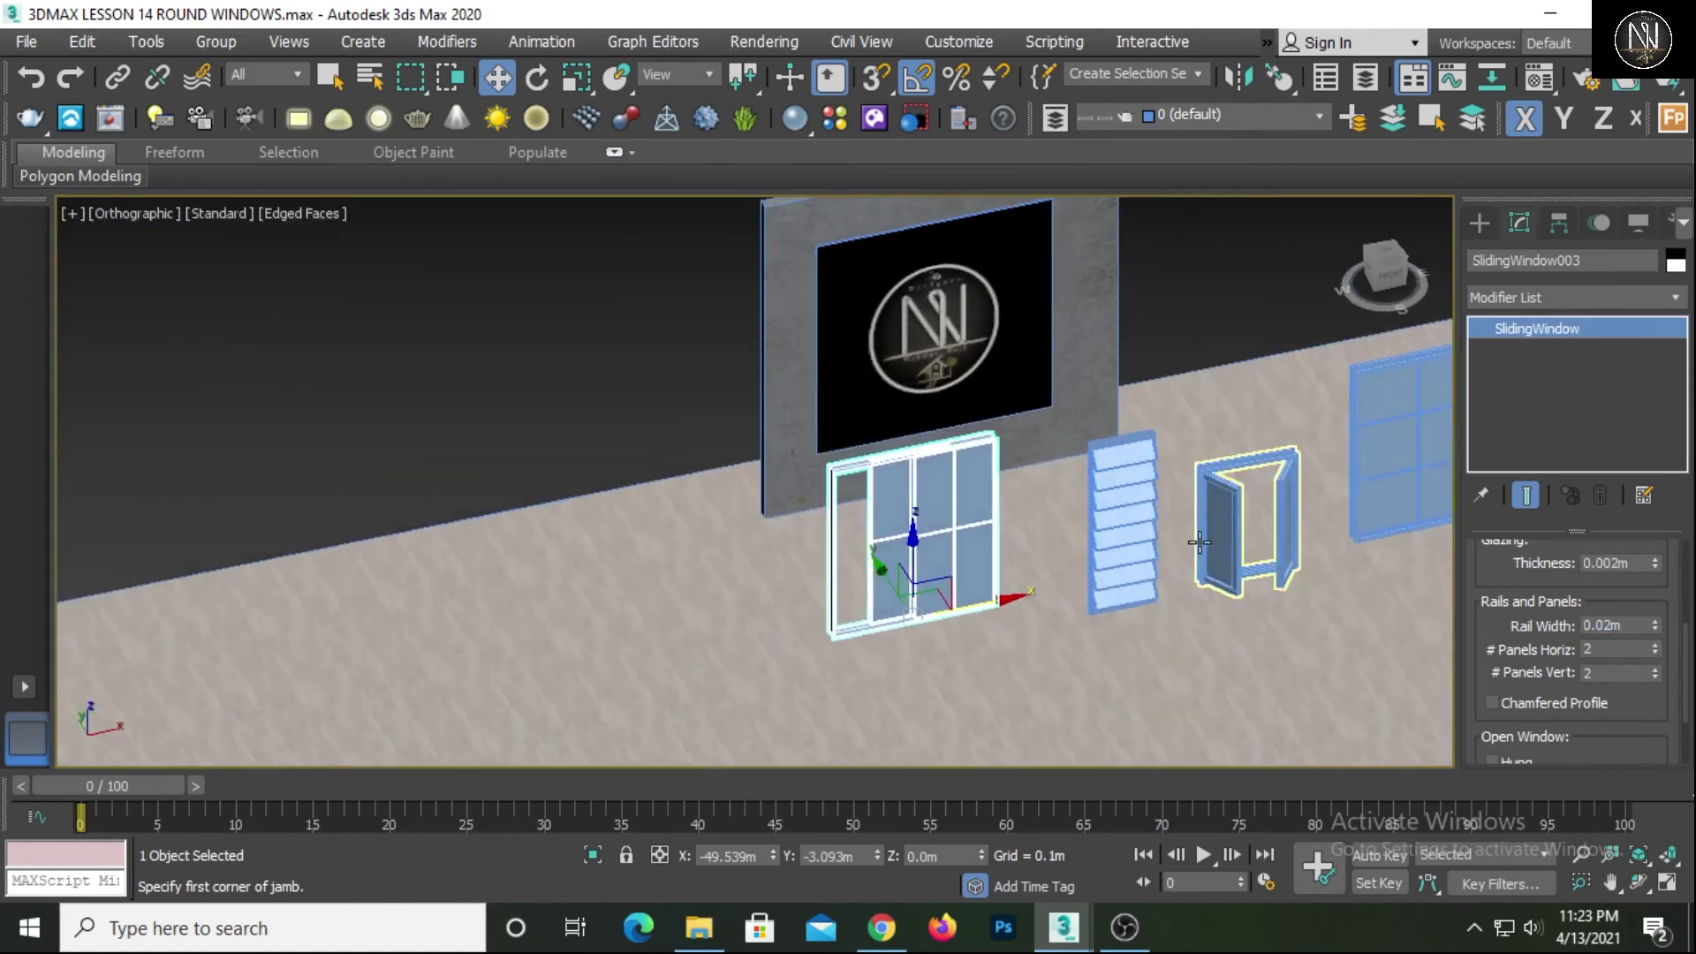
pyautogui.keyDown('alt'); pyautogui.moveTo(1080, 548); pyautogui.dragTo(803, 485, button='middle'); pyautogui.keyUp('alt')
pyautogui.scroll(-3, 803, 485)
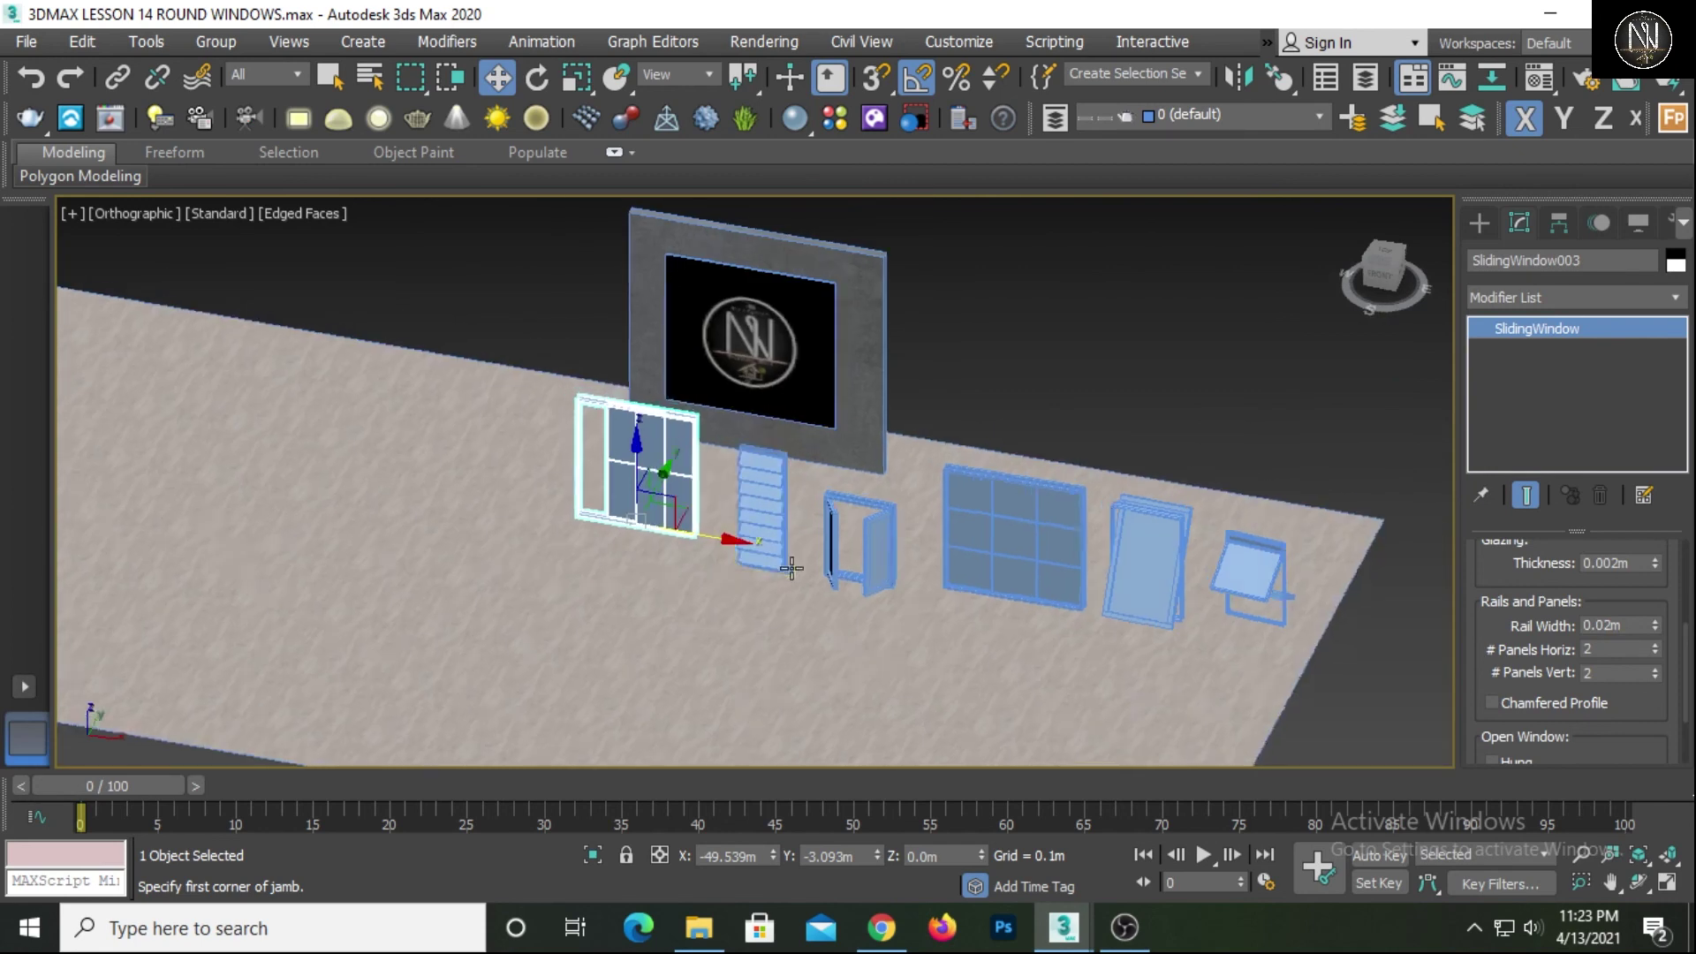
pyautogui.keyDown('alt'); pyautogui.moveTo(787, 568); pyautogui.dragTo(928, 570, button='middle'); pyautogui.keyUp('alt')
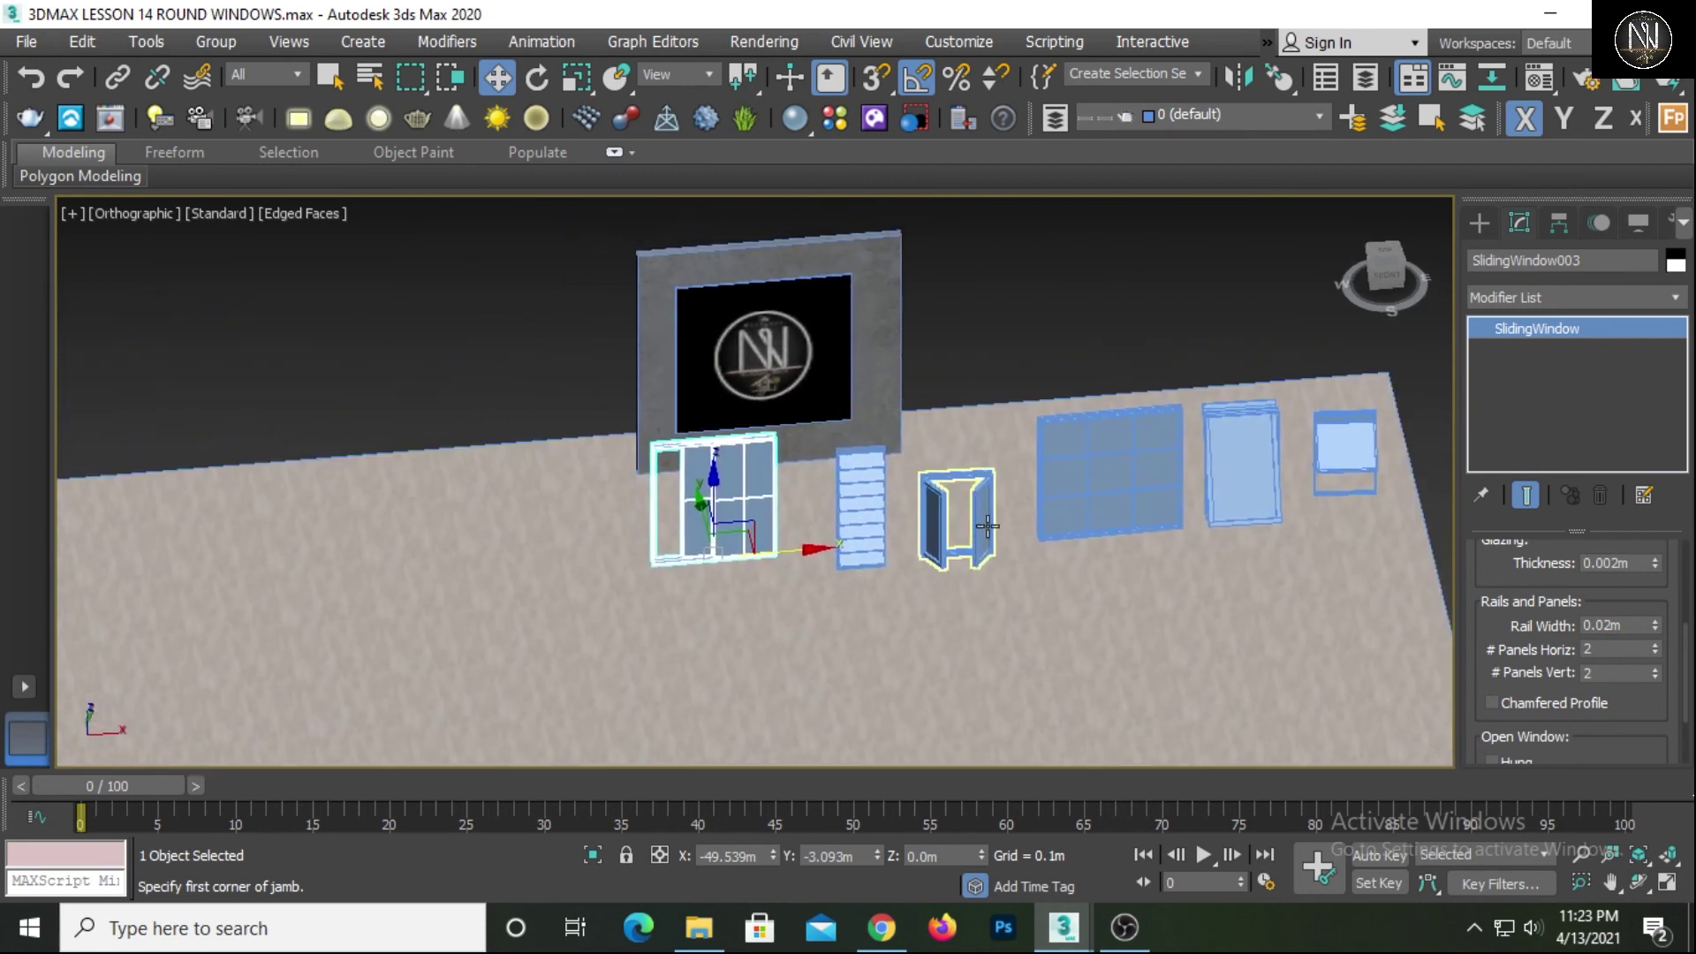
pyautogui.click(980, 522)
pyautogui.keyDown('ctrl'); pyautogui.click(1060, 505); pyautogui.keyUp('ctrl')
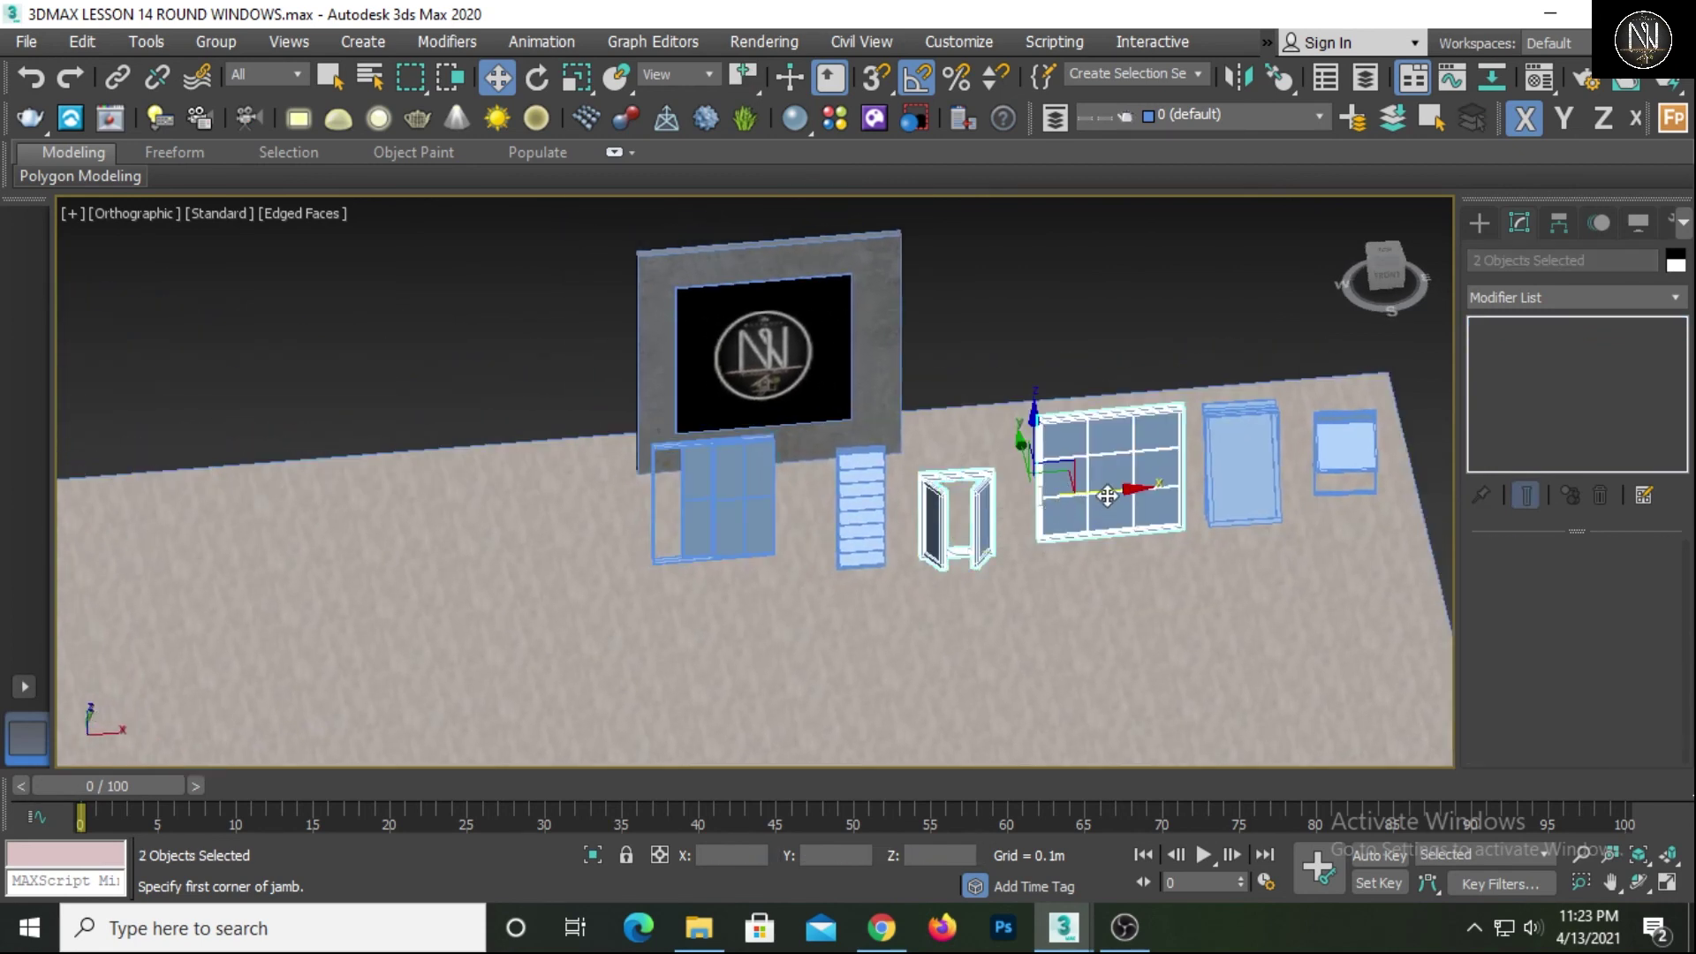
pyautogui.moveTo(1108, 496); pyautogui.dragTo(546, 504)
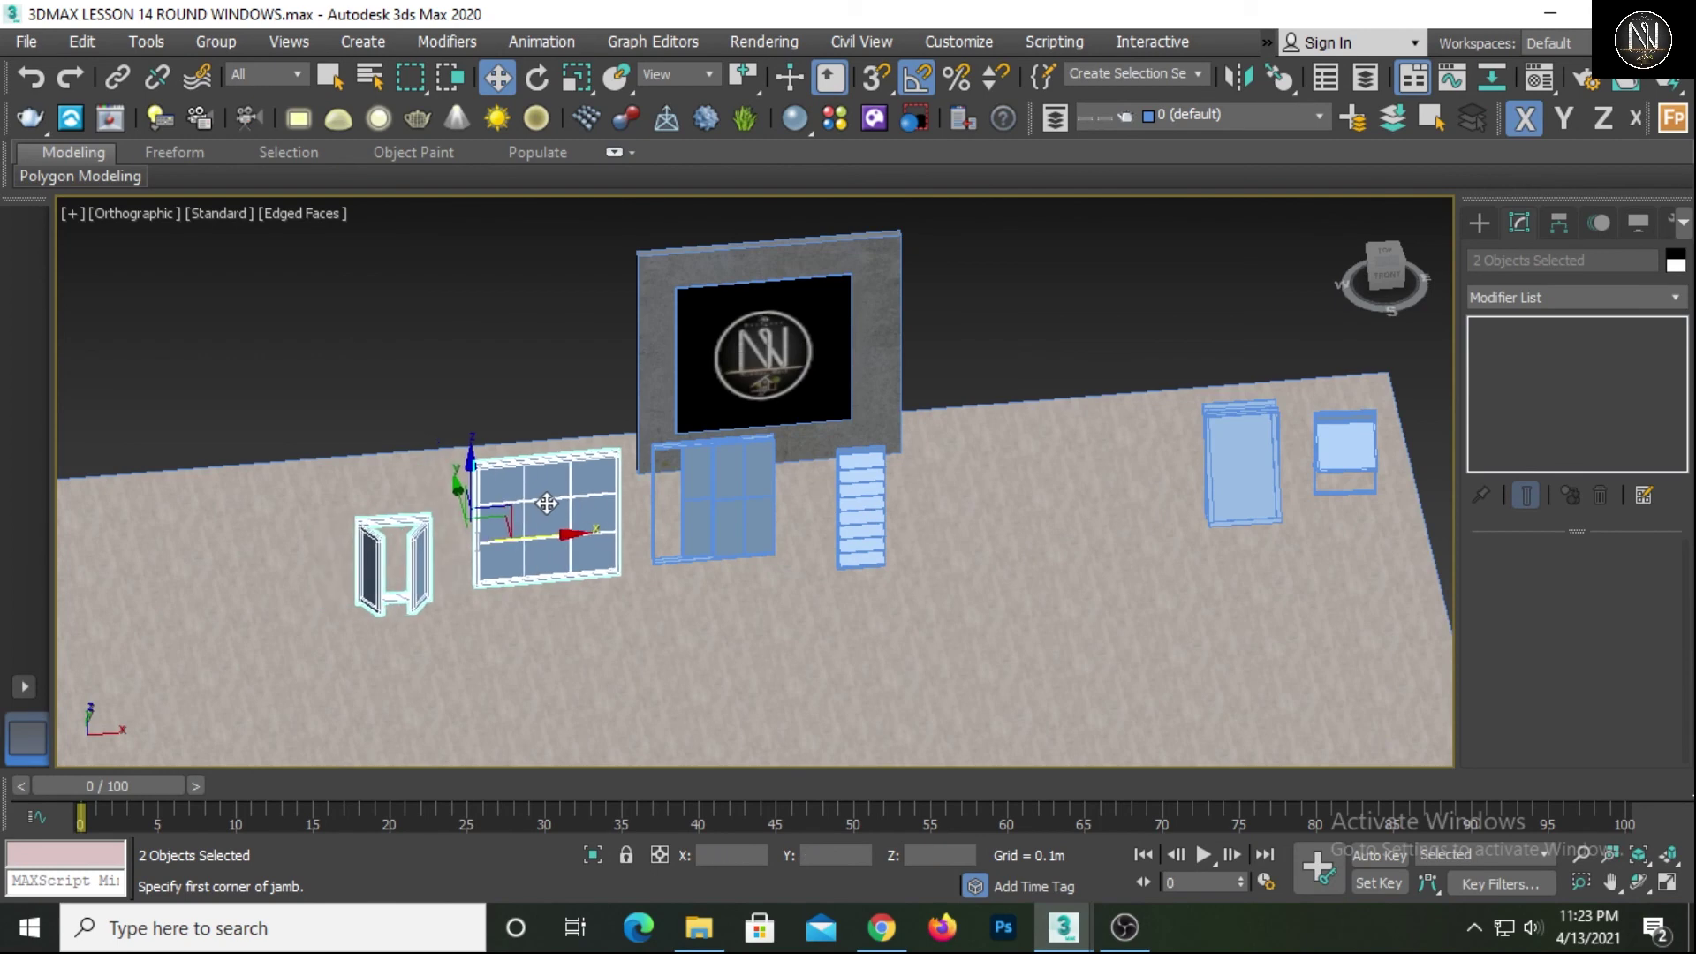
# Select the sliding, fixed, casement and awning windows one after another and examine their shapes and dimension and frame parameters
pyautogui.click(749, 519)
pyautogui.scroll(4, 659, 535)
pyautogui.keyDown('alt'); pyautogui.moveTo(678, 535); pyautogui.dragTo(693, 539, button='middle'); pyautogui.keyUp('alt')
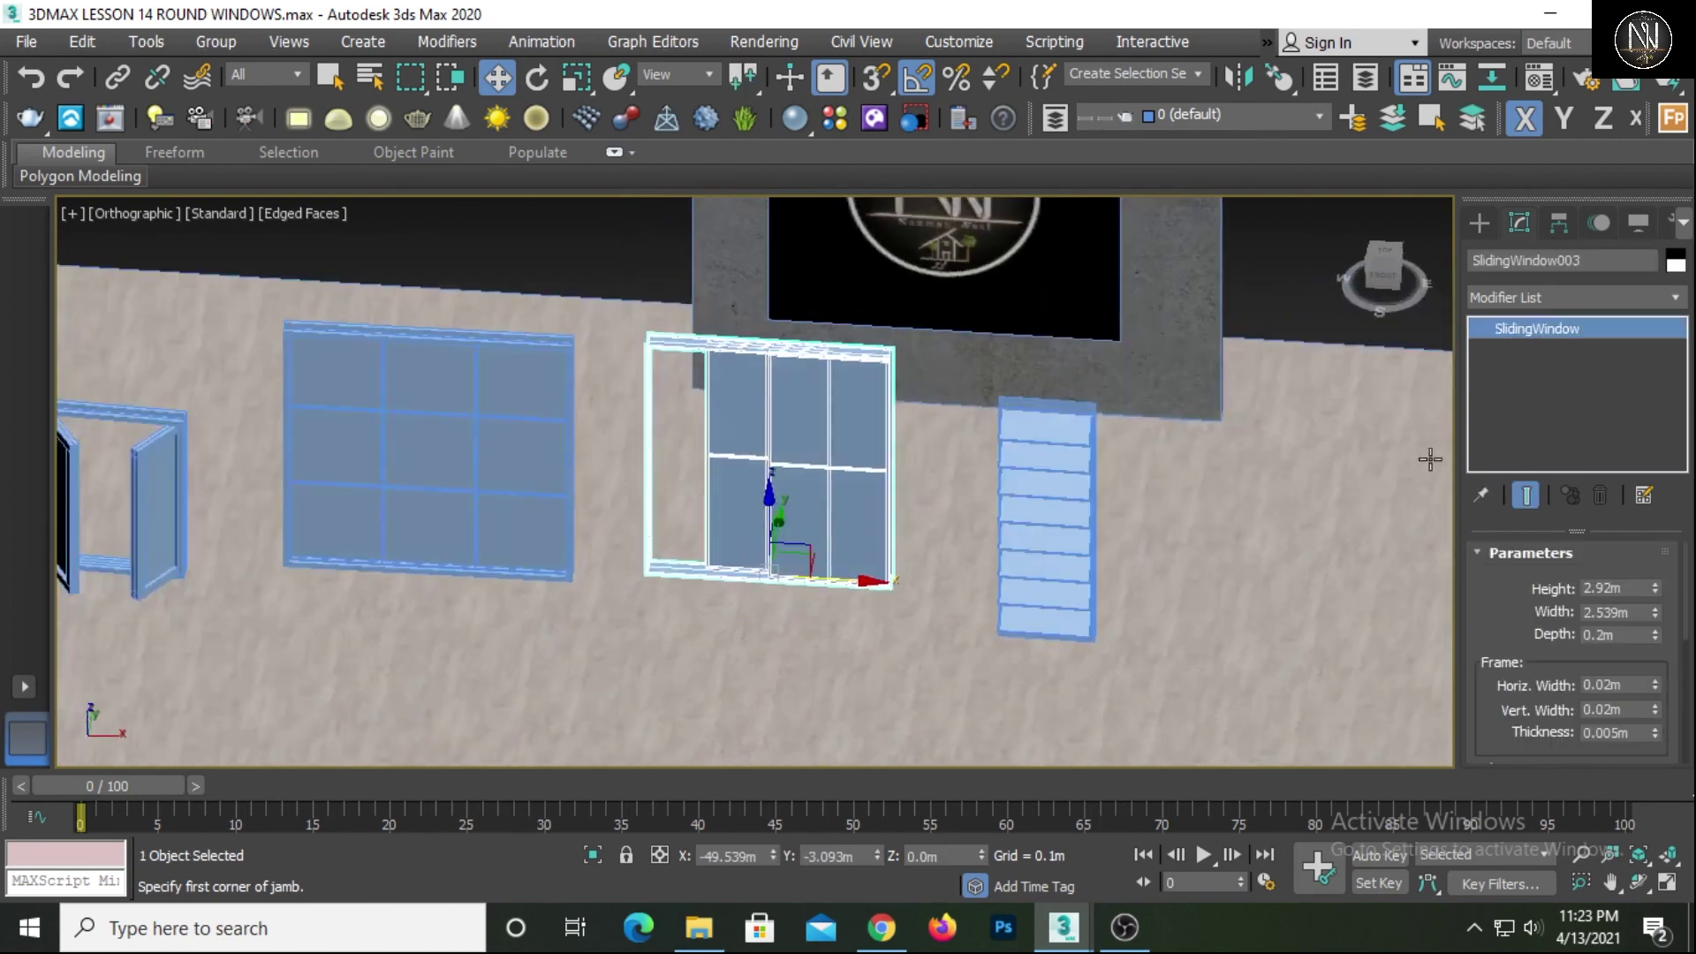
pyautogui.moveTo(821, 433); pyautogui.dragTo(1115, 461, button='middle')
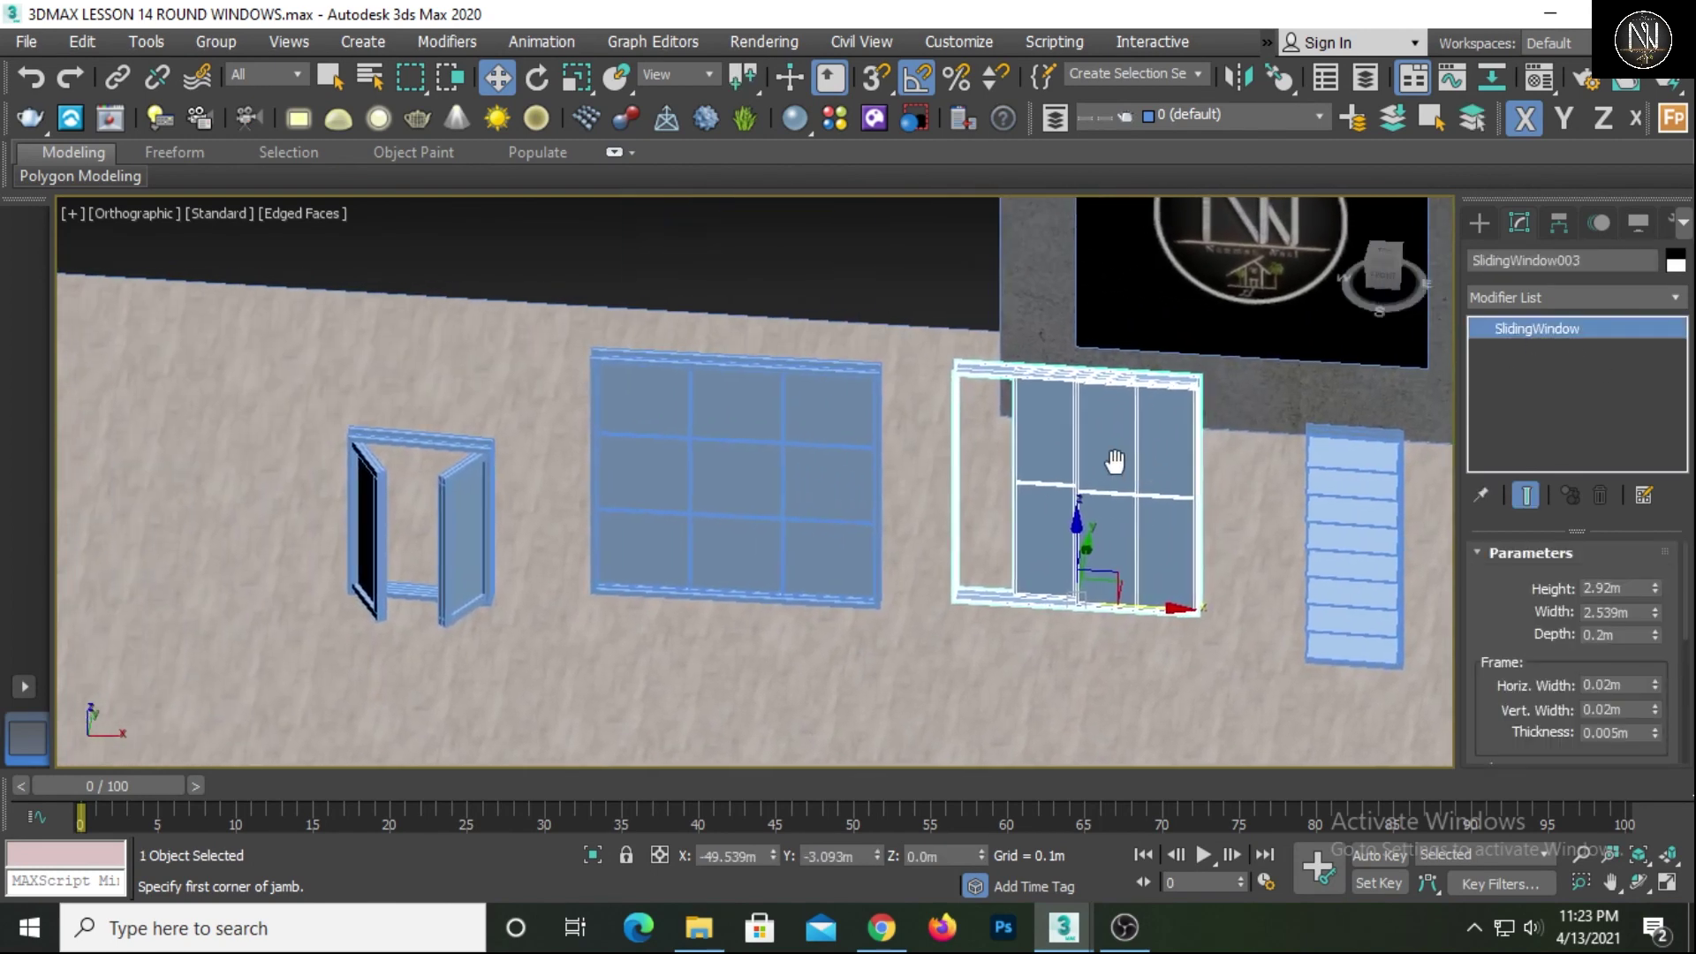
pyautogui.click(804, 456)
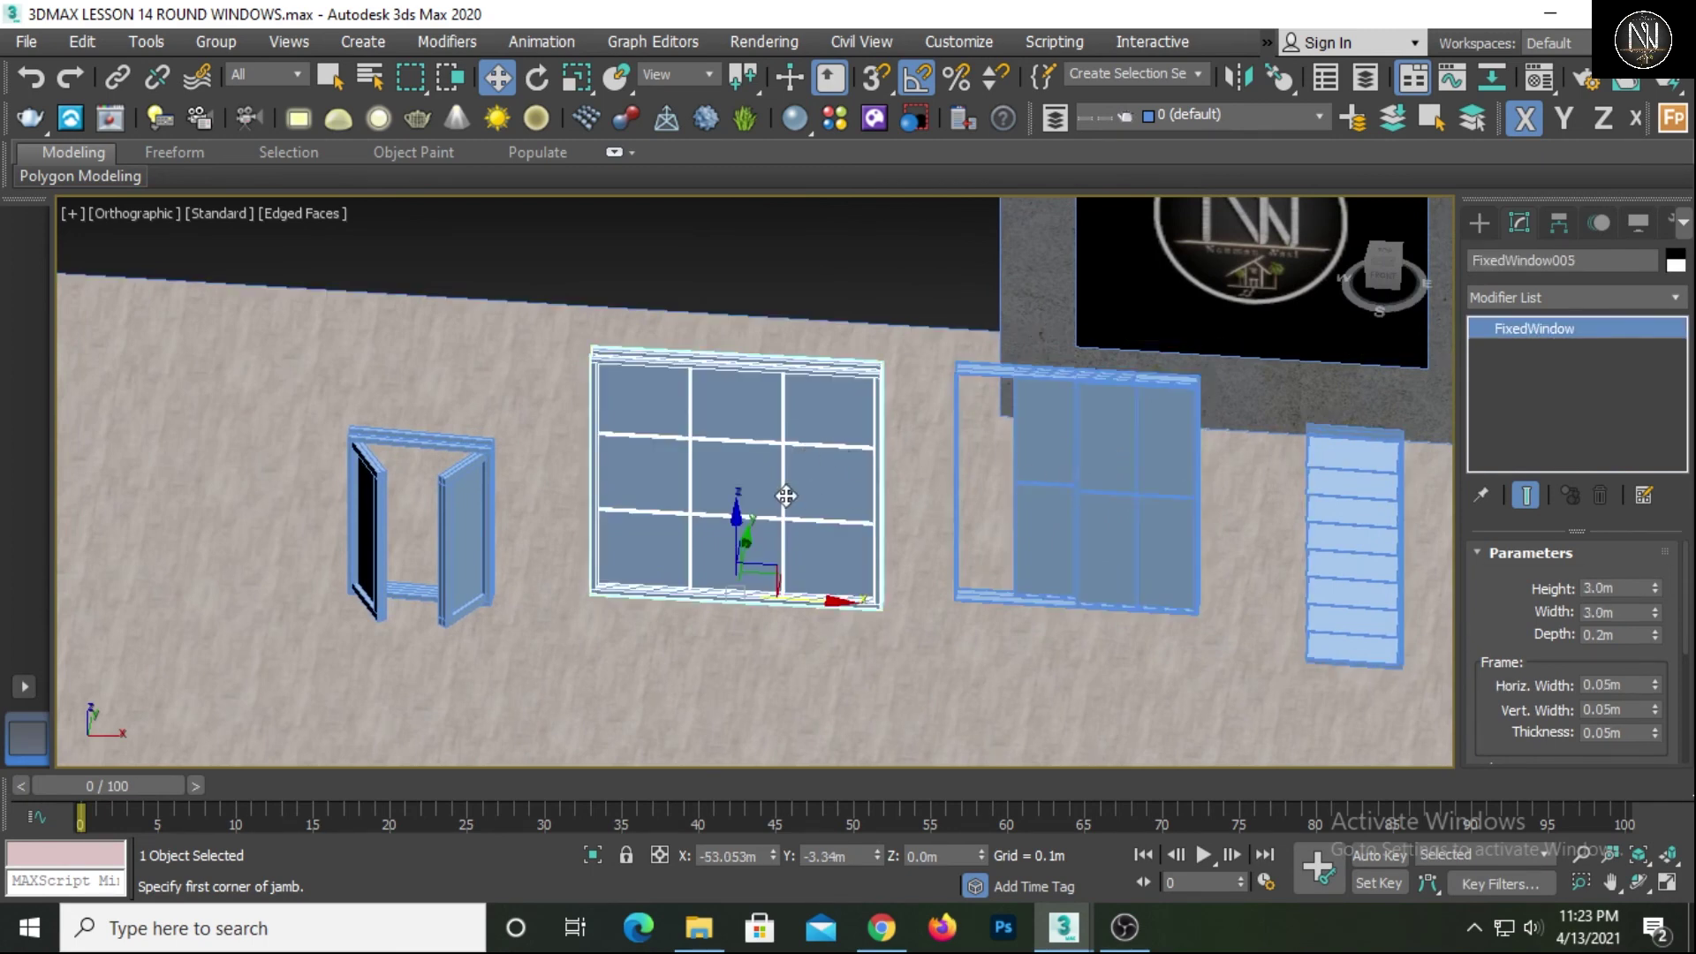
pyautogui.moveTo(707, 511); pyautogui.dragTo(840, 521, button='middle')
pyautogui.click(592, 503)
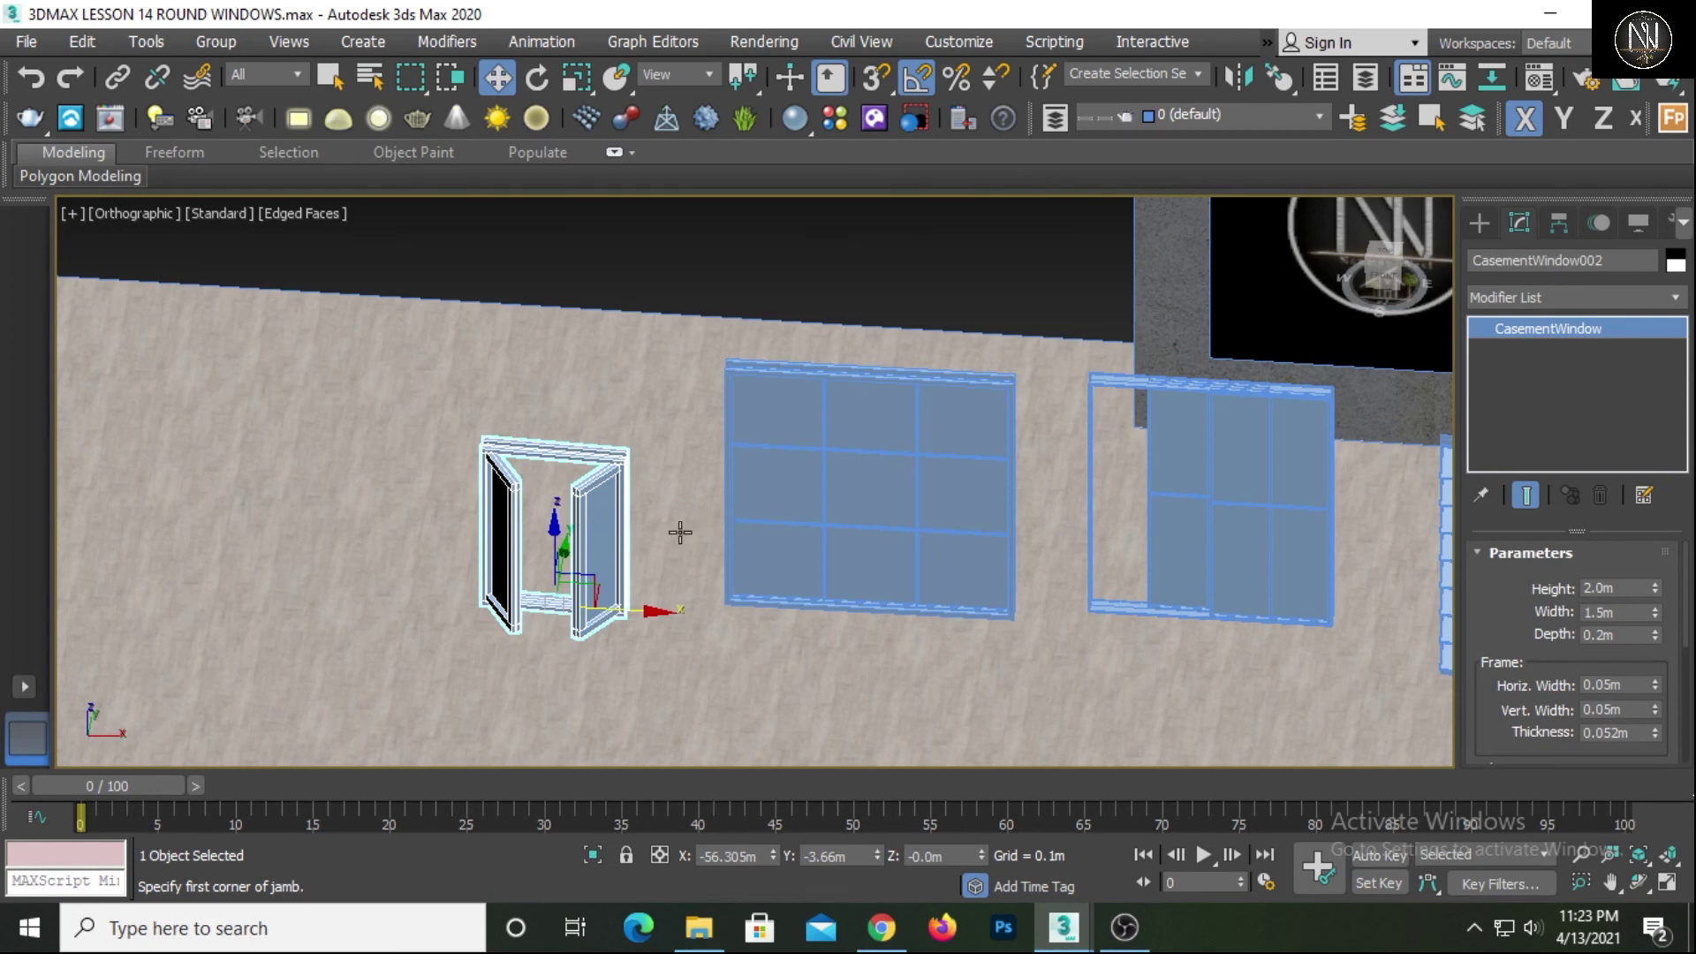
pyautogui.moveTo(1045, 555); pyautogui.dragTo(755, 518, button='middle')
pyautogui.scroll(-3, 755, 518)
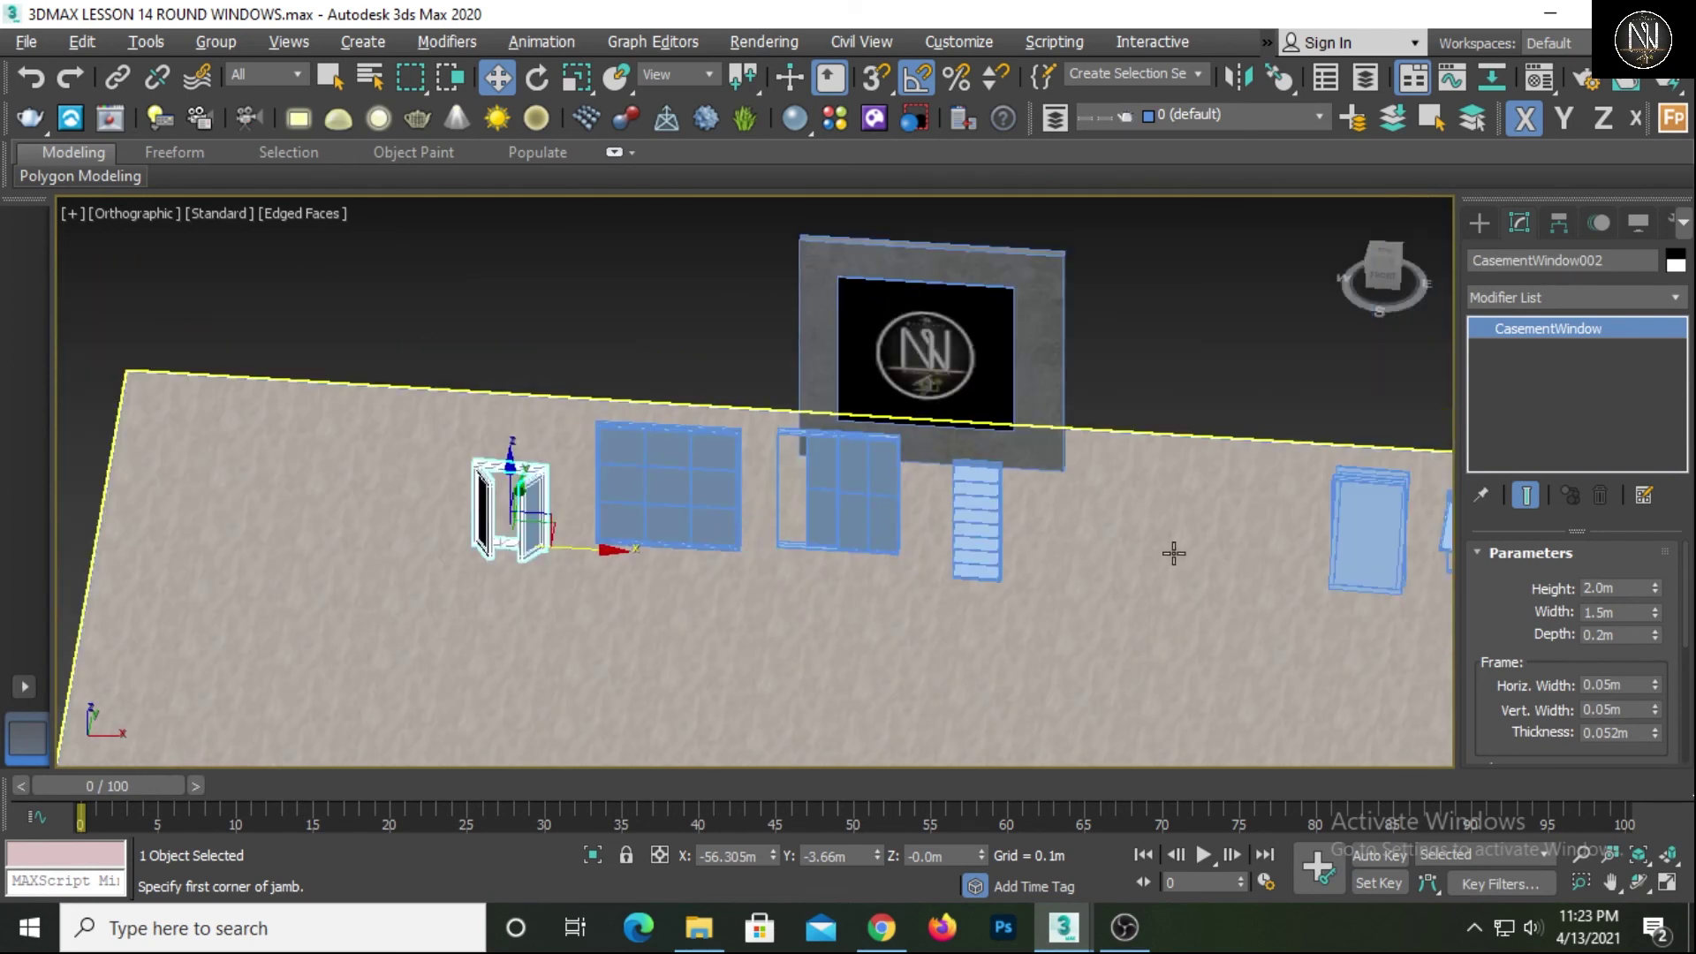
pyautogui.keyDown('alt'); pyautogui.moveTo(1174, 553); pyautogui.dragTo(1084, 572, button='middle'); pyautogui.keyUp('alt')
pyautogui.keyDown('alt'); pyautogui.moveTo(958, 628); pyautogui.dragTo(1031, 617, button='middle'); pyautogui.keyUp('alt')
pyautogui.click(981, 547)
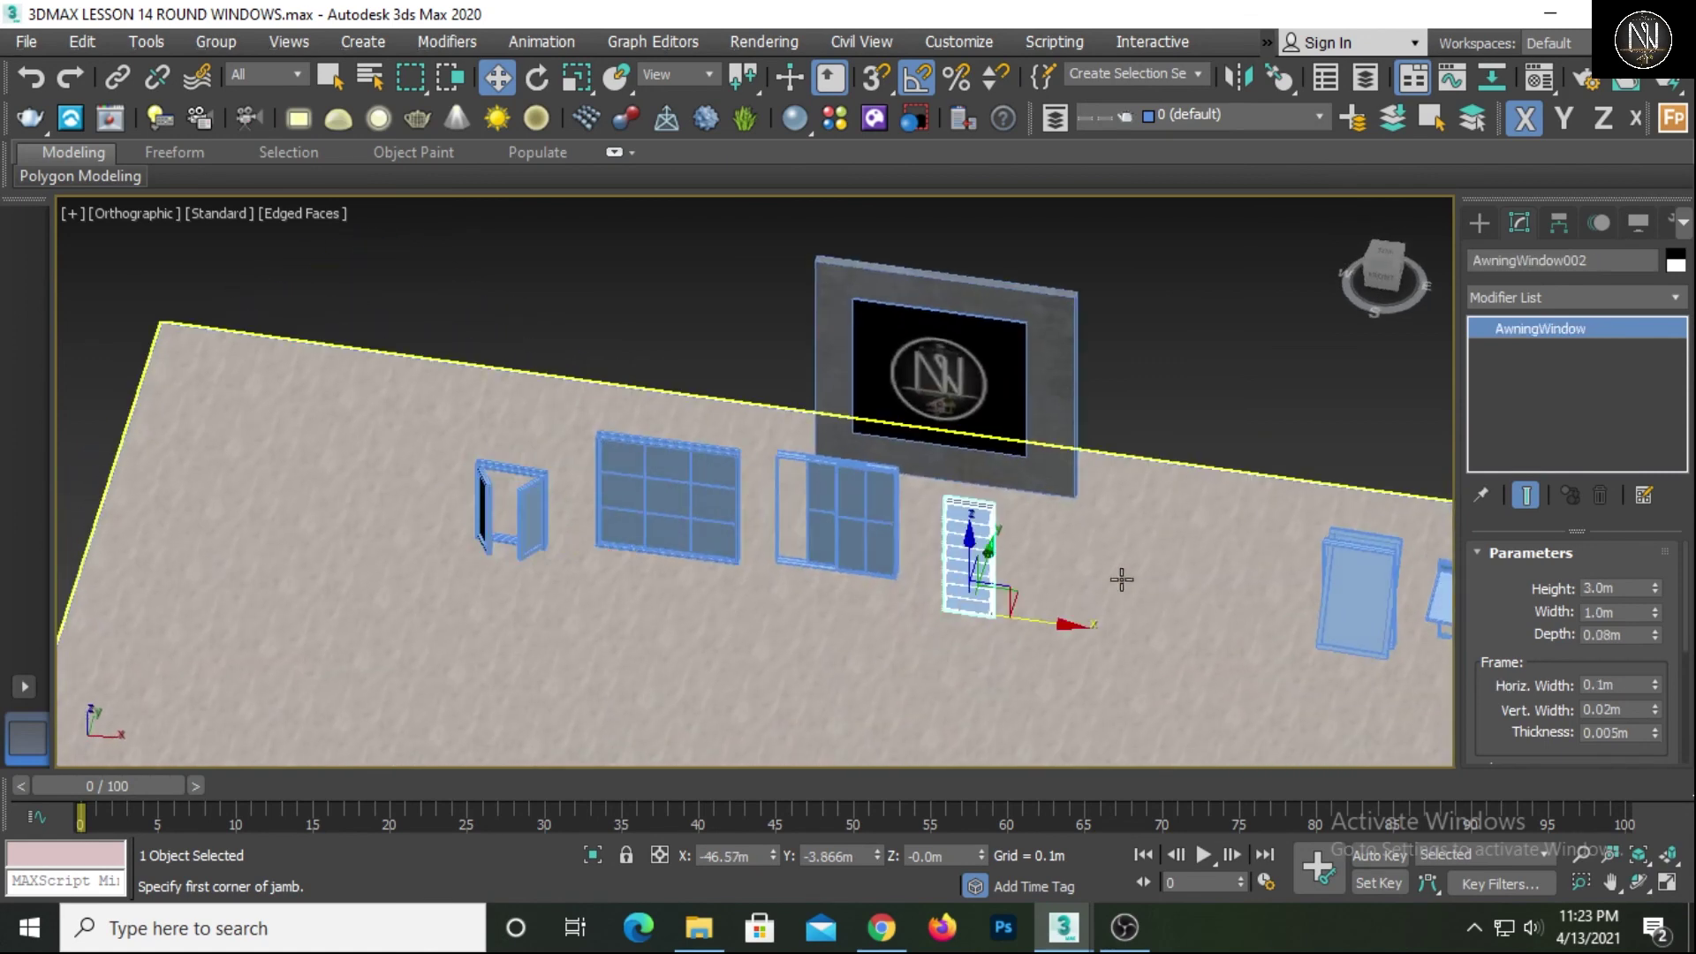
pyautogui.moveTo(1122, 579); pyautogui.dragTo(995, 557, button='middle')
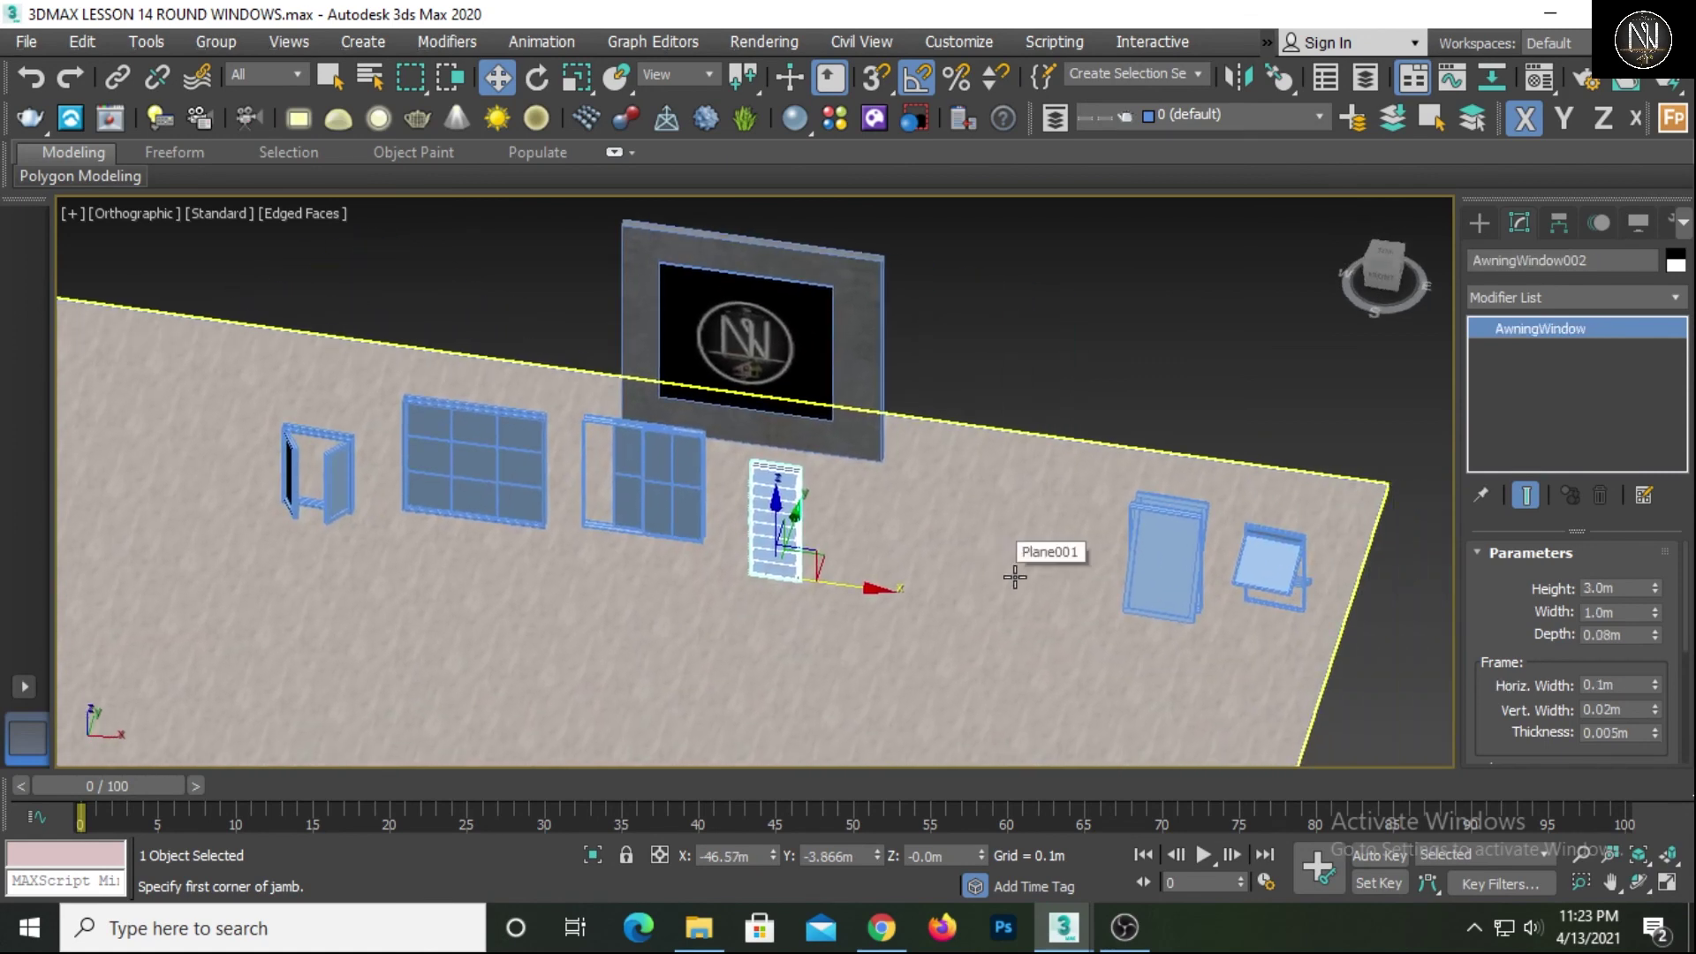
pyautogui.moveTo(867, 557); pyautogui.dragTo(1233, 618, button='middle')
pyautogui.scroll(3, 958, 539)
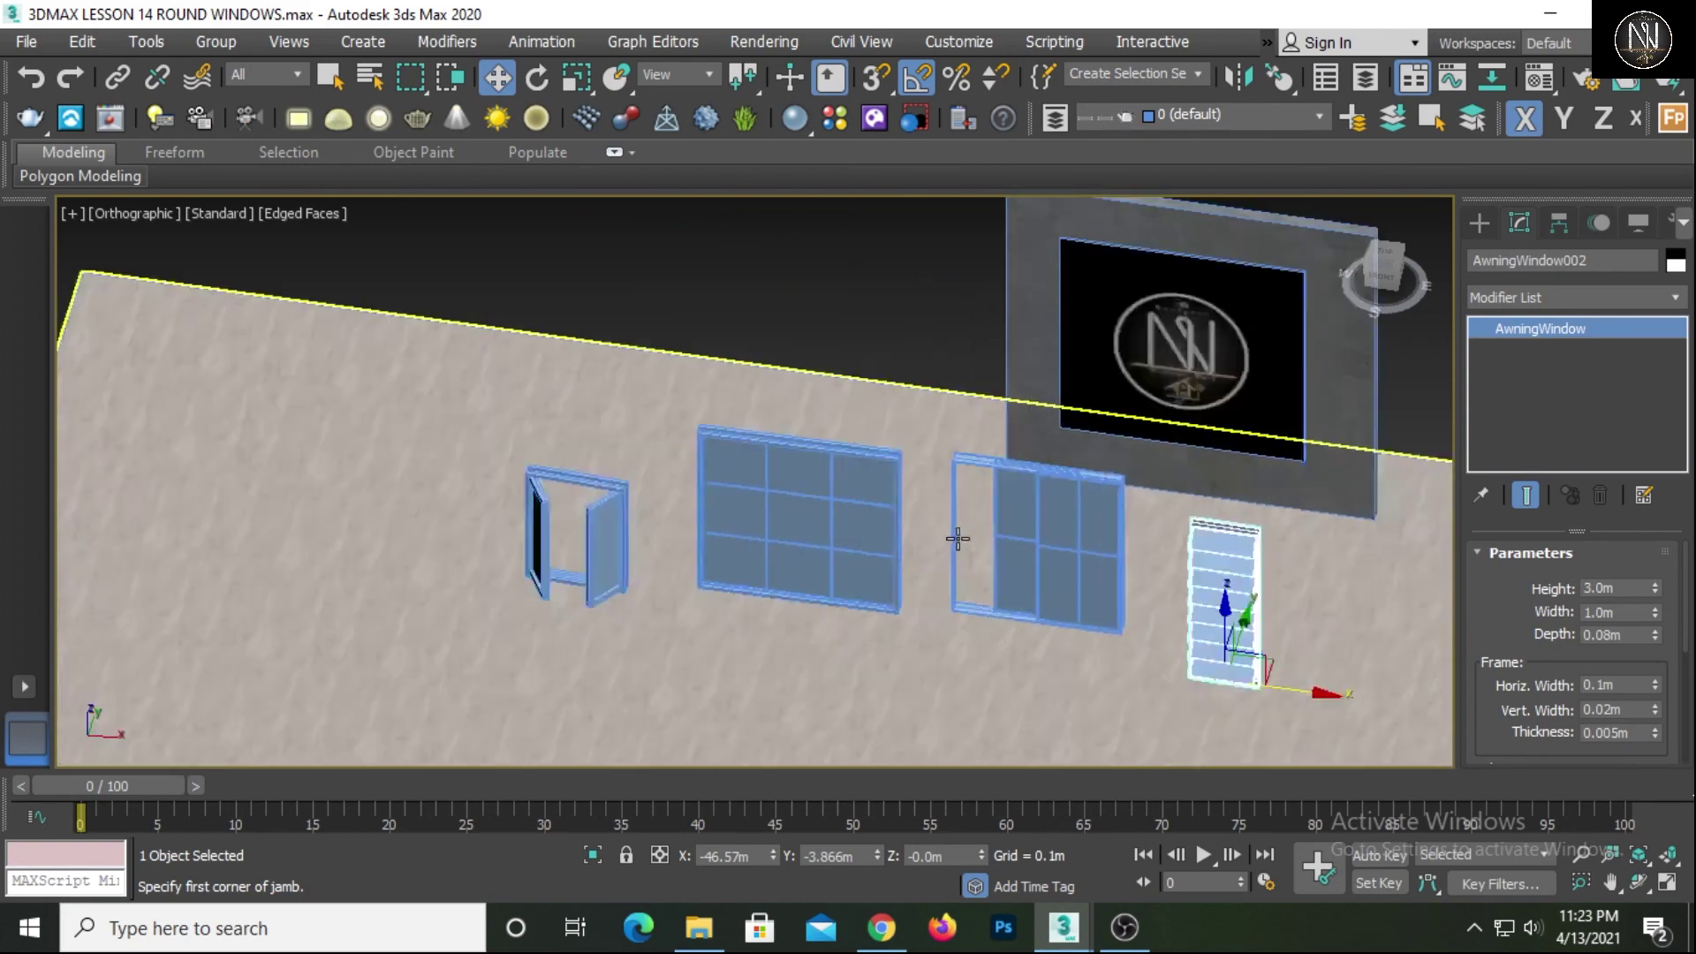